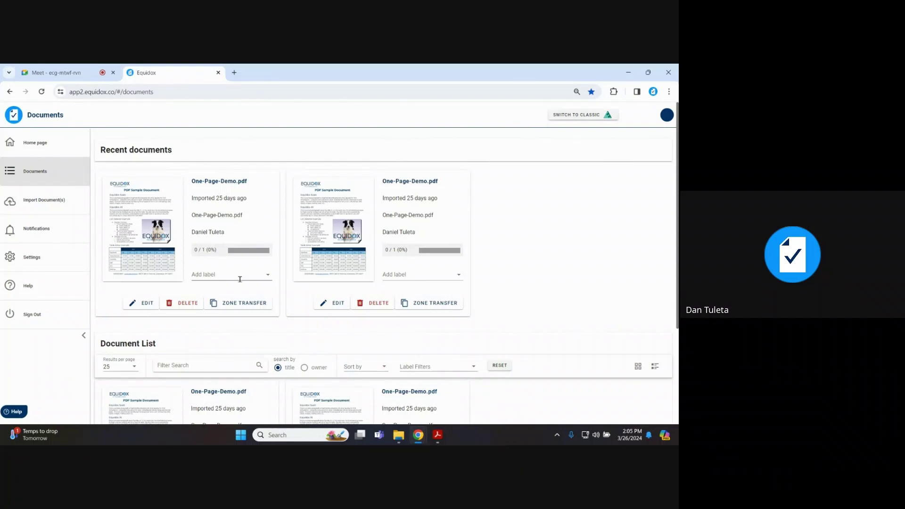
Import the Training-Headings,ReadingOrder(Simple), IT-example doc, ancestral_puebloans, BMCDataHandlingPolicy and List Editor Demo PDFs from the EQ Demo Documents folder
click(204, 93)
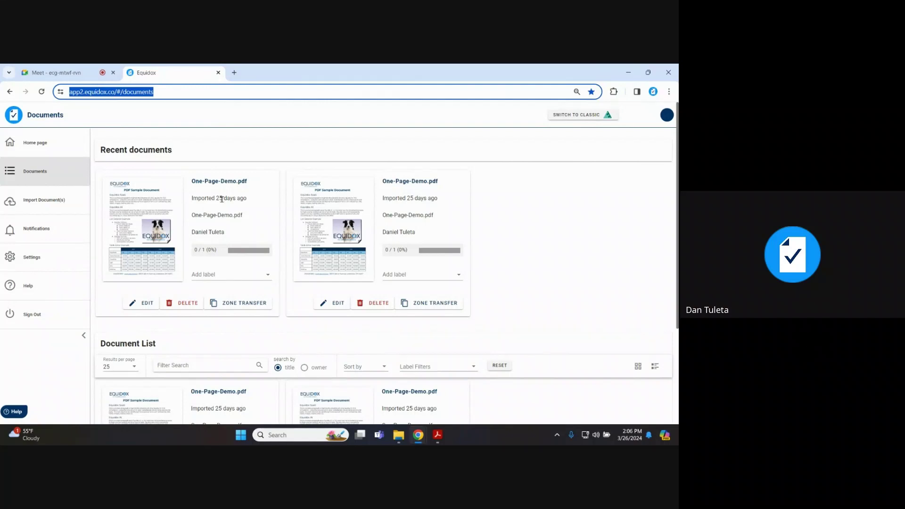
click(45, 206)
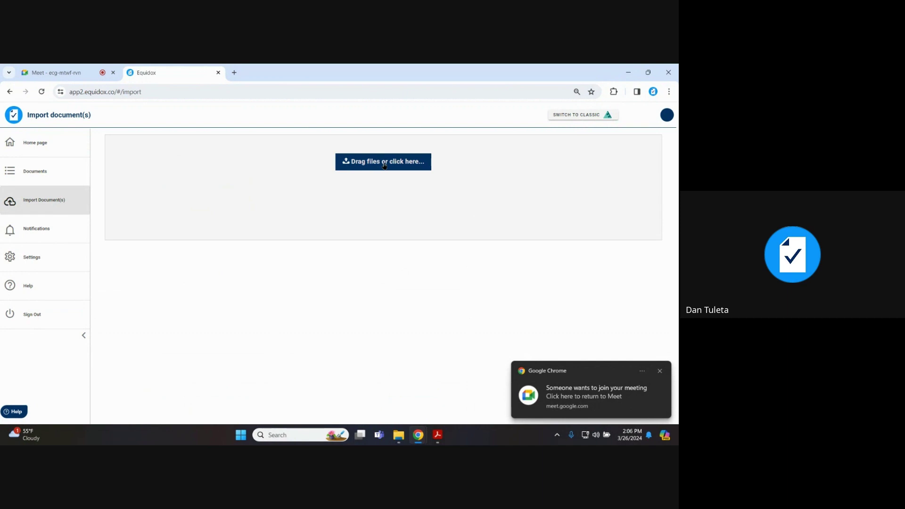
click(400, 436)
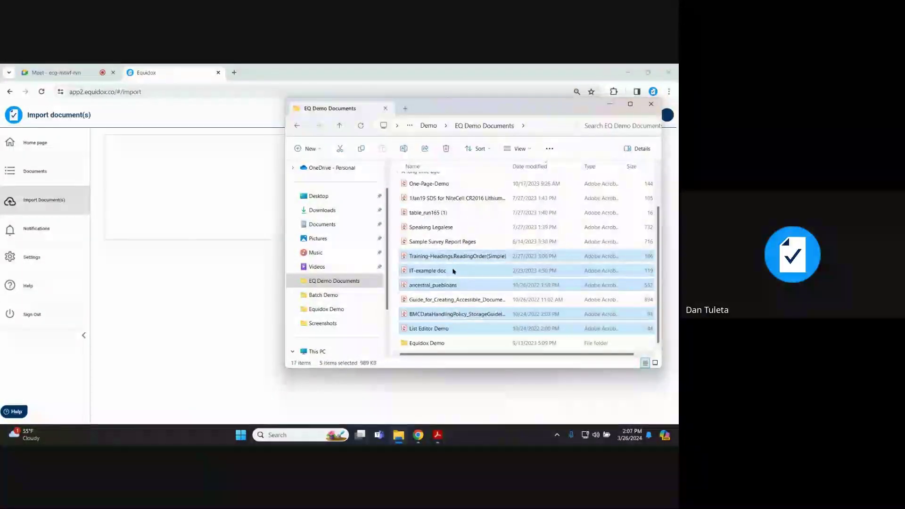
drag(454, 271, 148, 160)
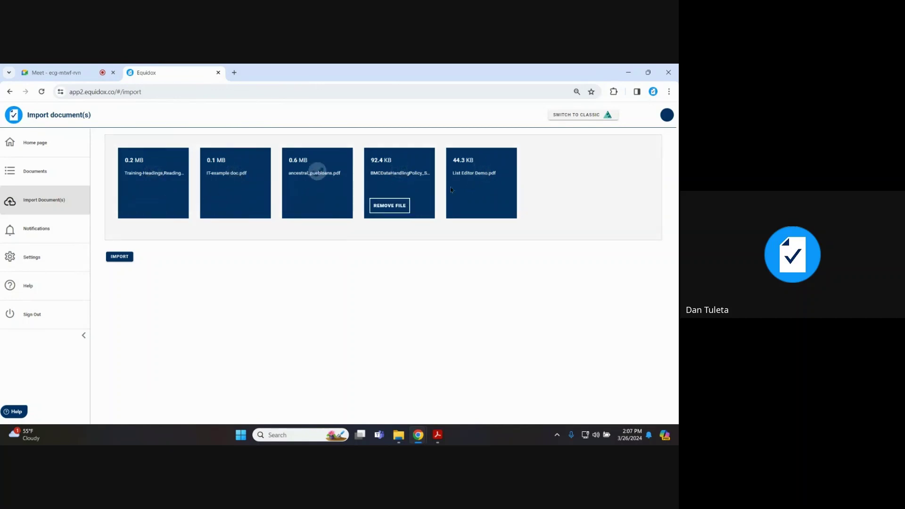
click(122, 258)
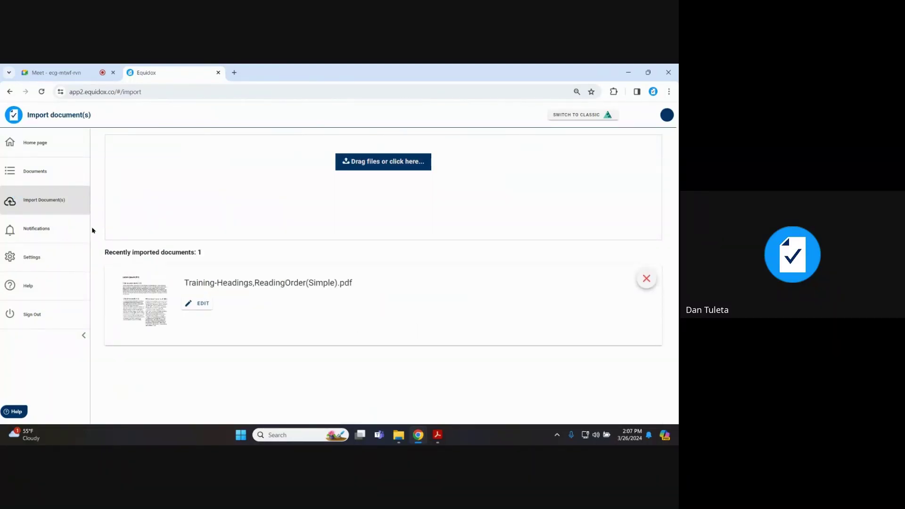
Go to the documents overview and examine the recent documents and the full document list
click(48, 175)
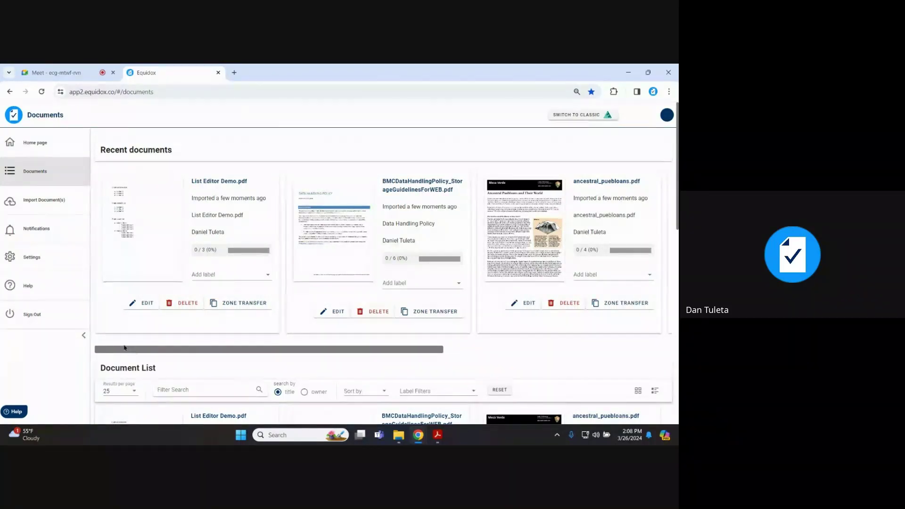
drag(117, 353, 90, 334)
scroll(276, 299, down, 5)
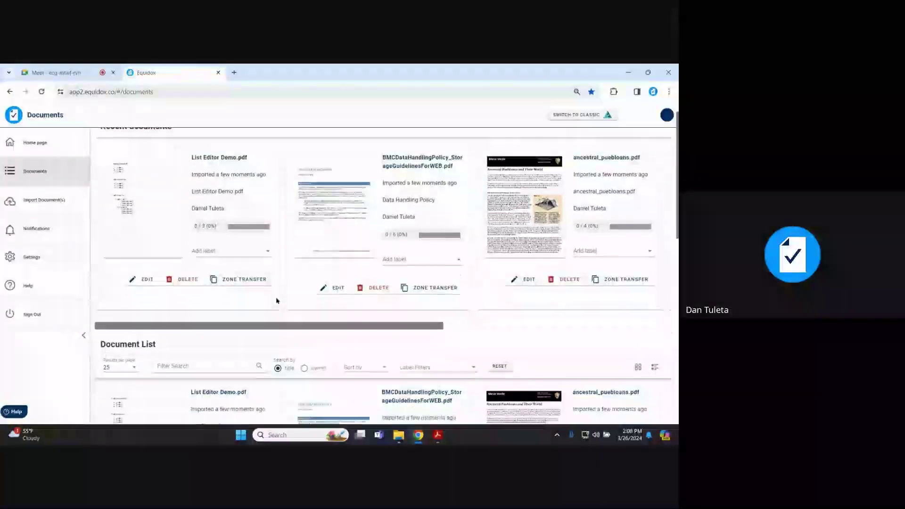
scroll(277, 299, down, 3)
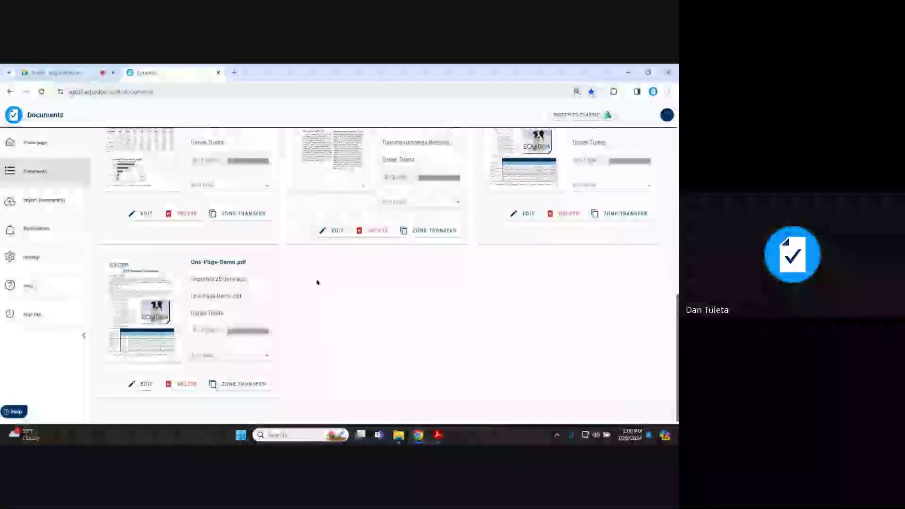
scroll(337, 297, up, 3)
scroll(318, 284, up, 3)
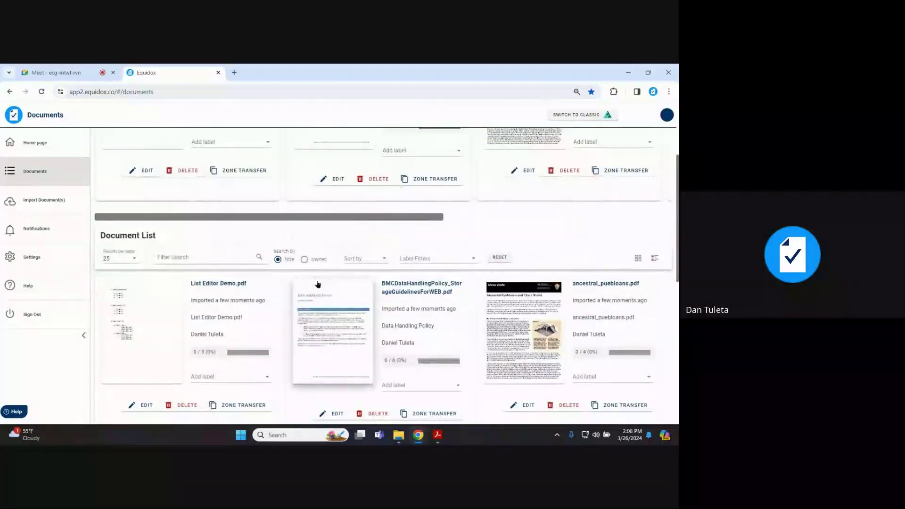
scroll(318, 284, up, 3)
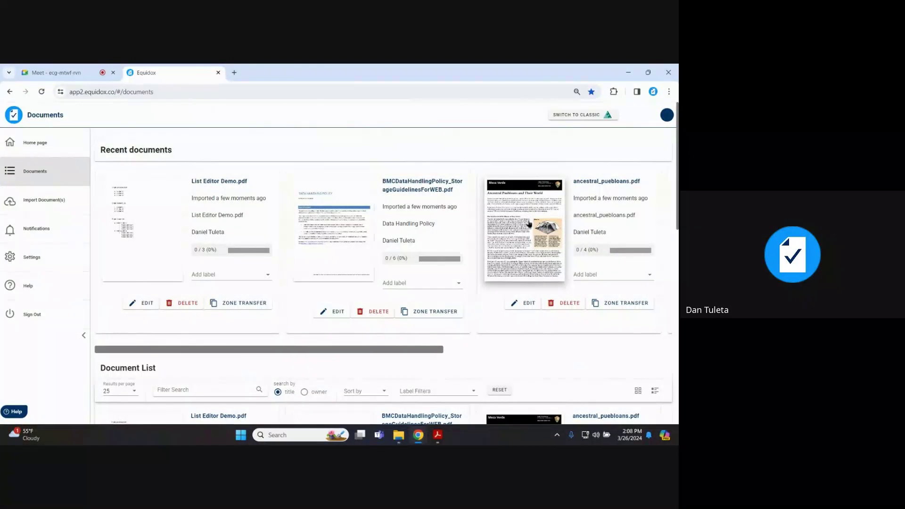
scroll(299, 263, down, 2)
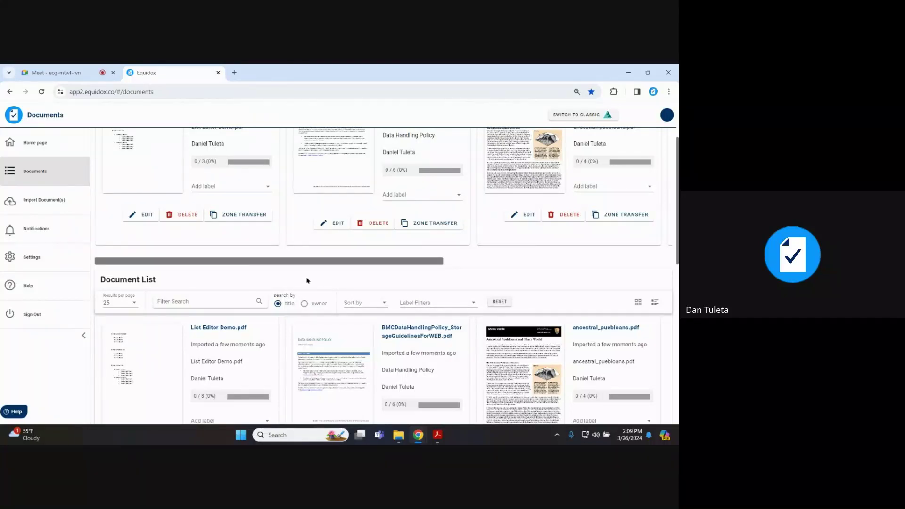
scroll(306, 281, up, 2)
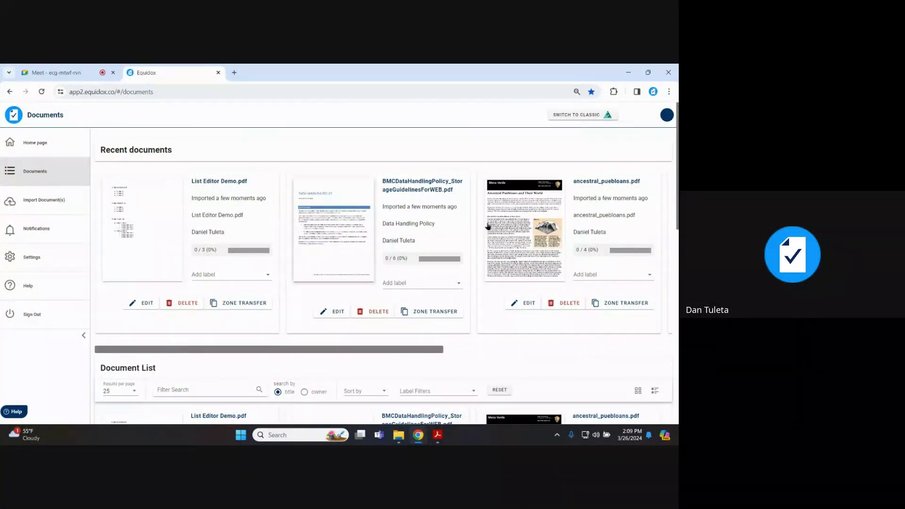
Open the details of Training-Headings,ReadingOrder(Simple).pdf from the recent documents
drag(179, 355, 161, 343)
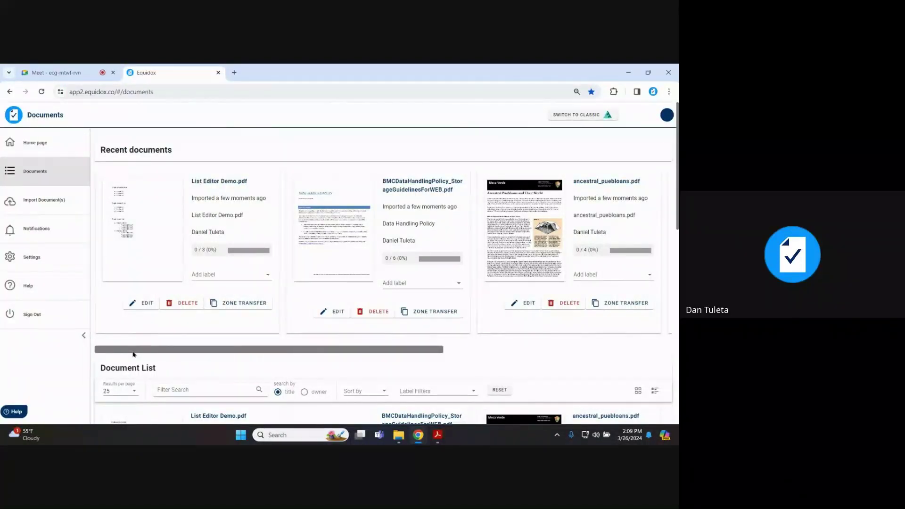
drag(133, 355, 376, 363)
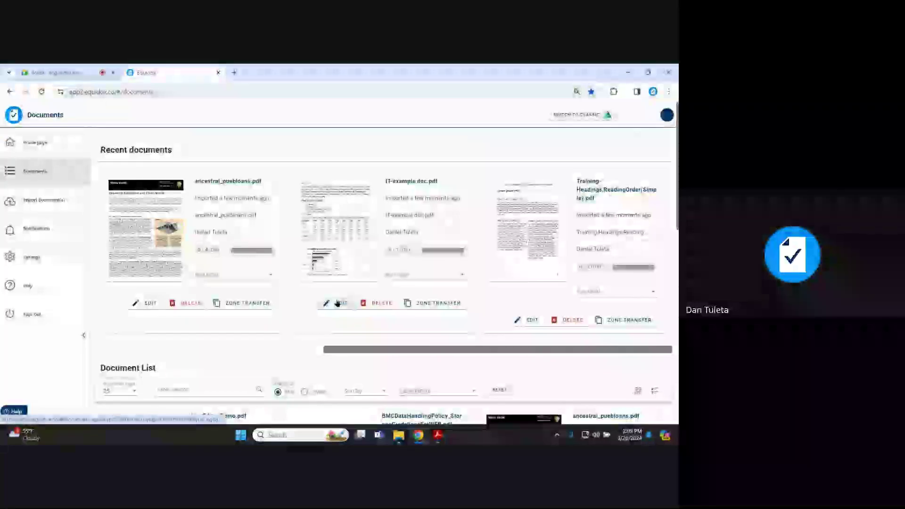
click(525, 202)
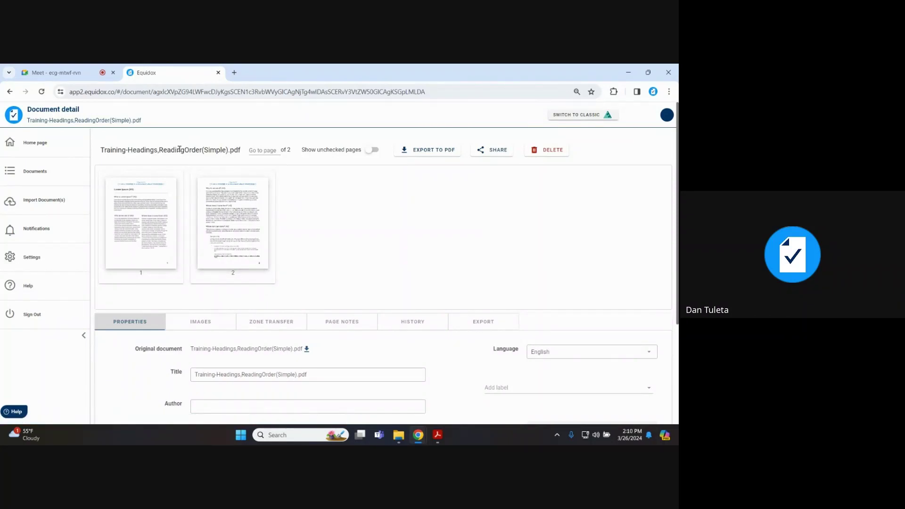
triple_click(178, 150)
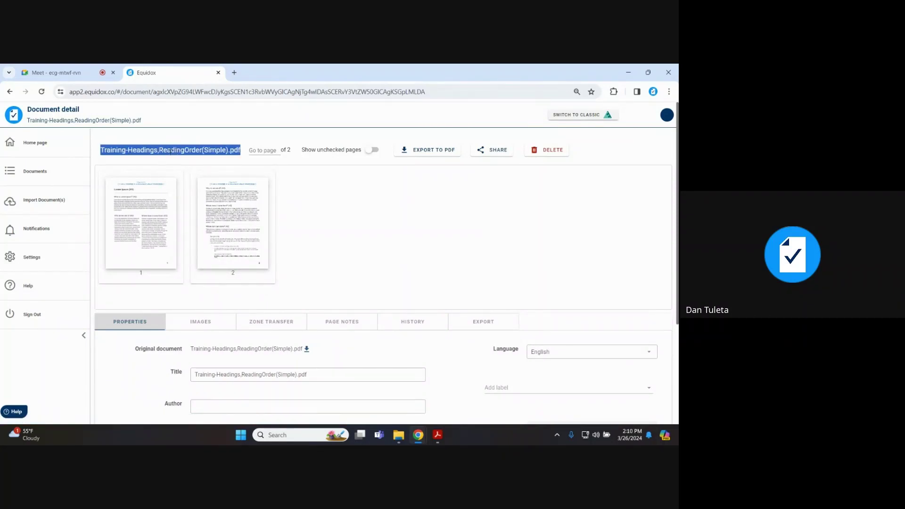
click(260, 150)
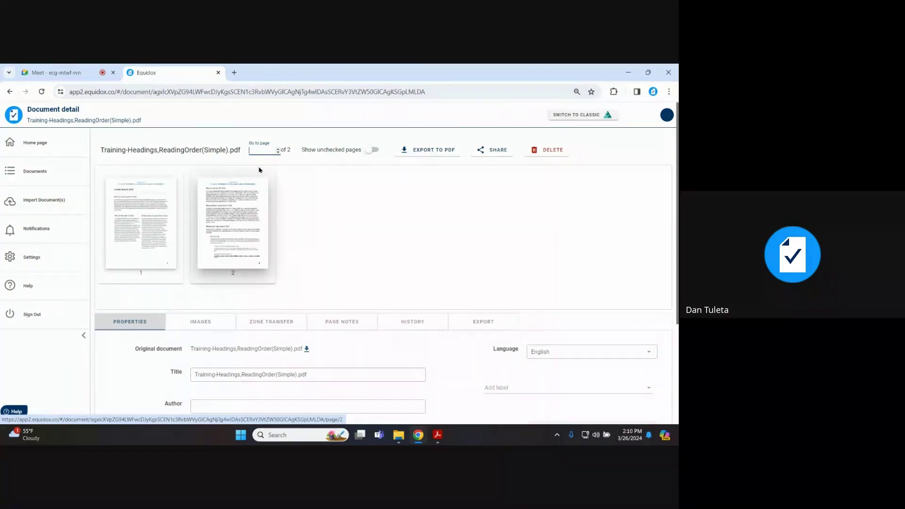
click(262, 150)
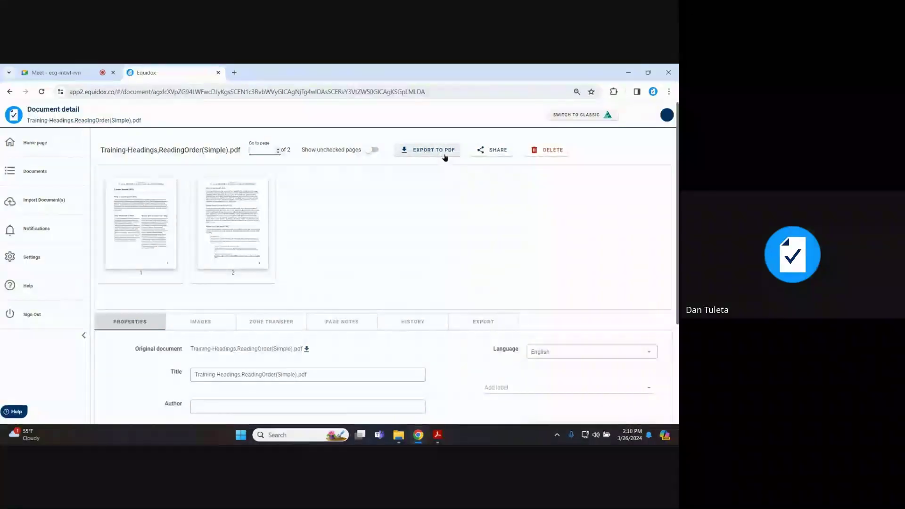
Examine the people and group choices for sharing the document, and leave without sharing it
click(493, 154)
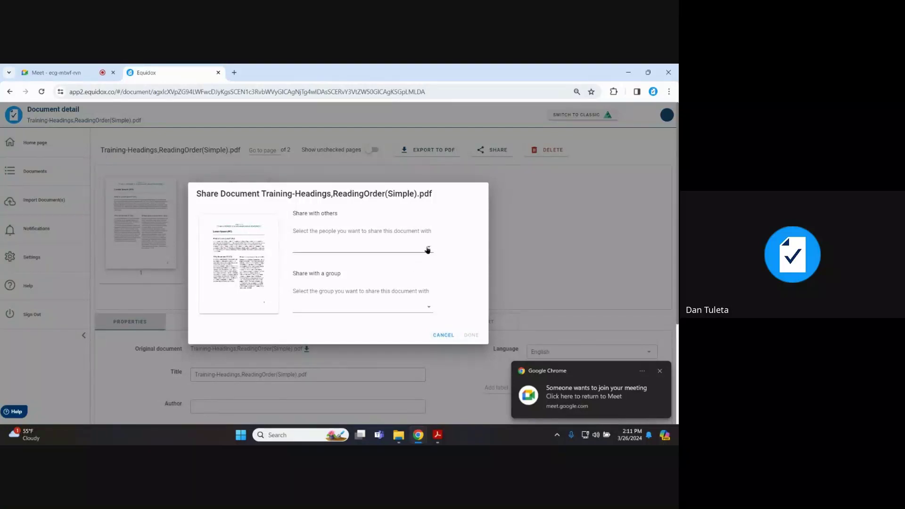
click(429, 249)
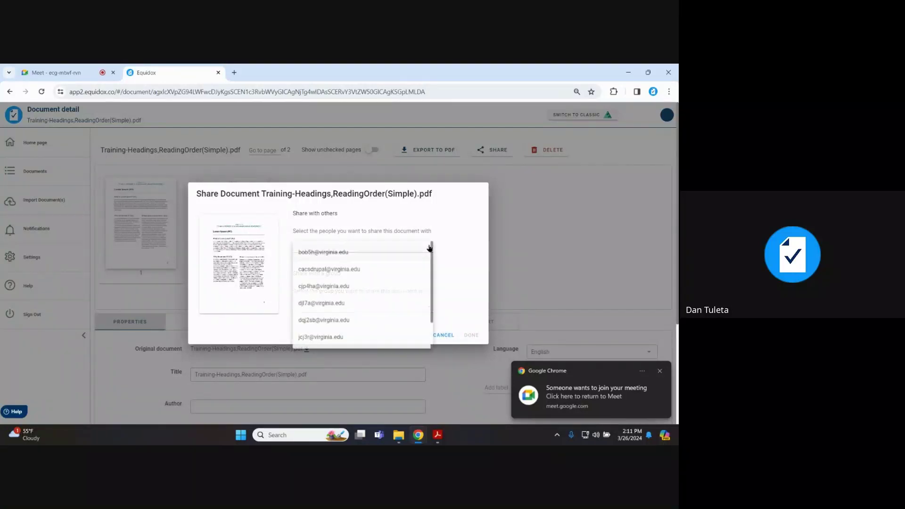
click(462, 255)
click(429, 313)
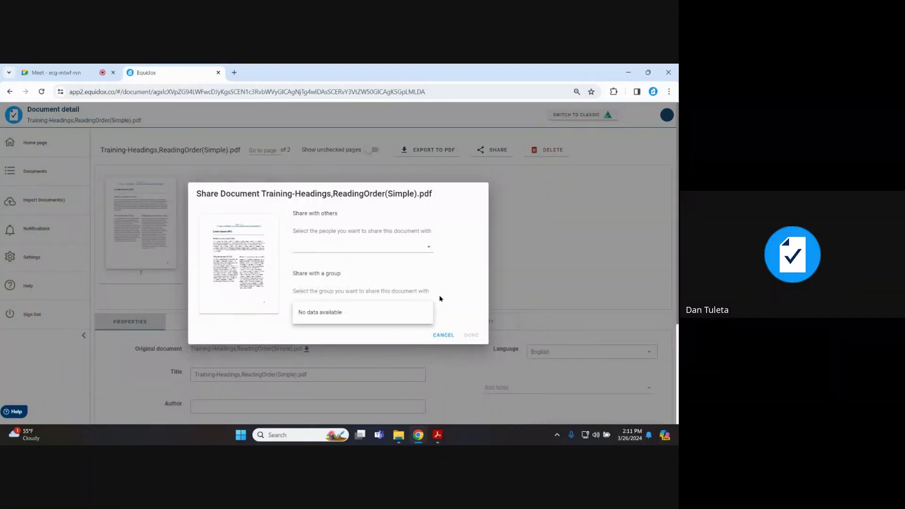
click(457, 285)
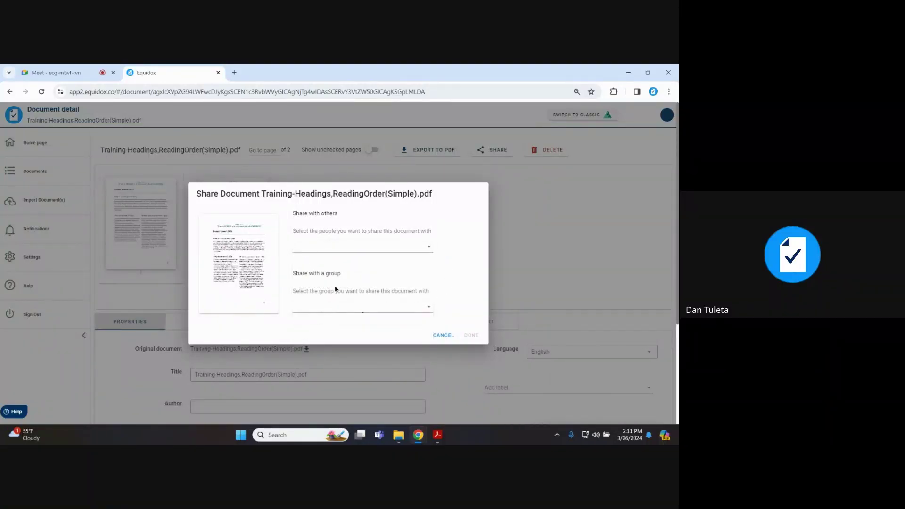
click(443, 335)
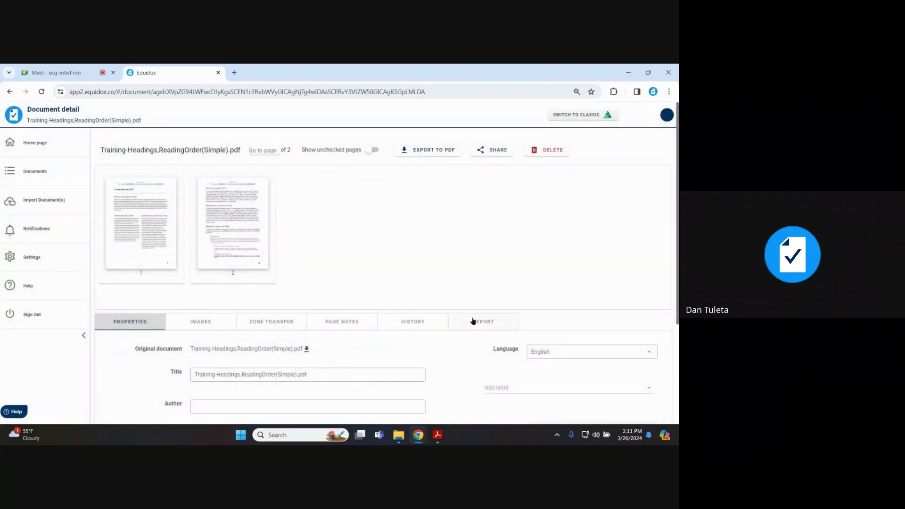
click(557, 151)
Change the document's title property to "Training - Headings, Reading Order(Simple)", adding spaces and removing the .pdf extension
scroll(332, 250, down, 3)
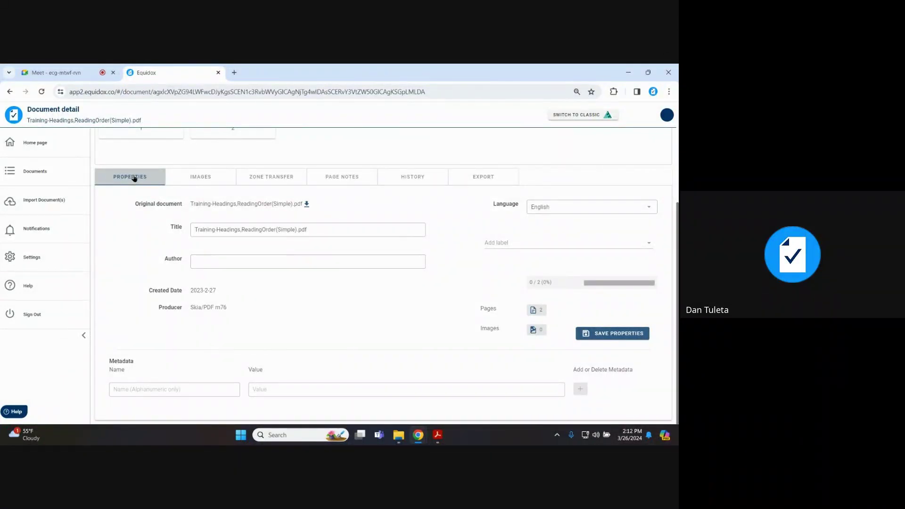
triple_click(221, 231)
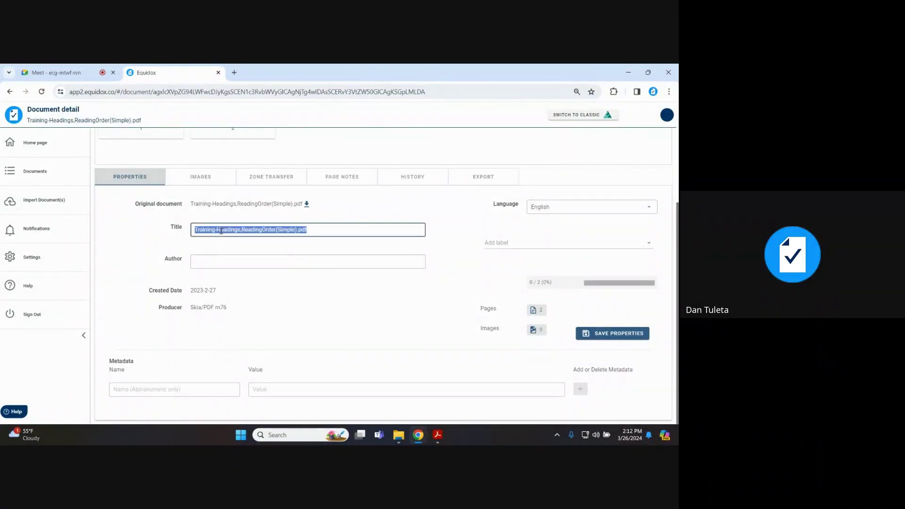
click(254, 228)
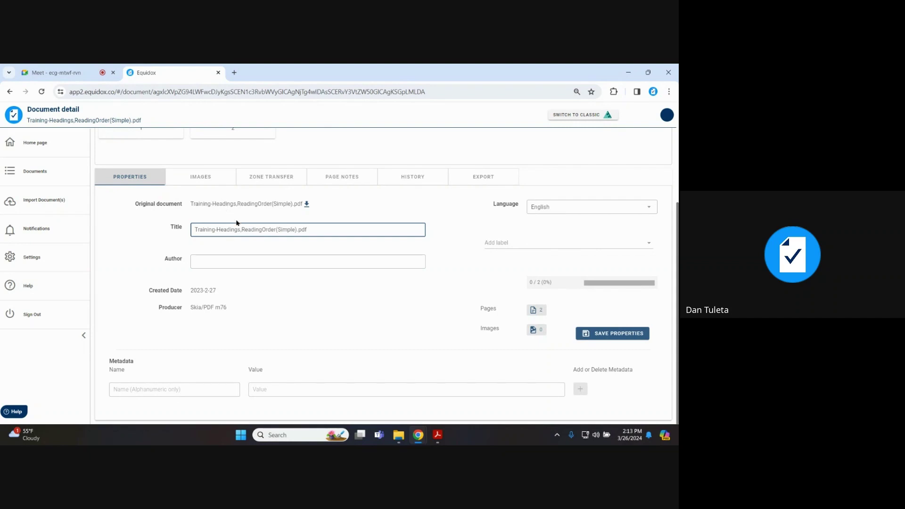
scroll(255, 249, up, 2)
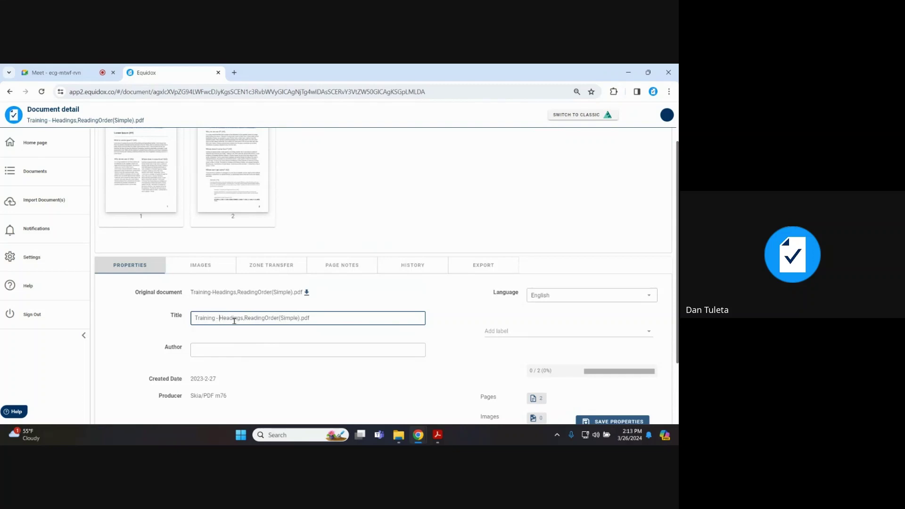
click(244, 318)
click(267, 319)
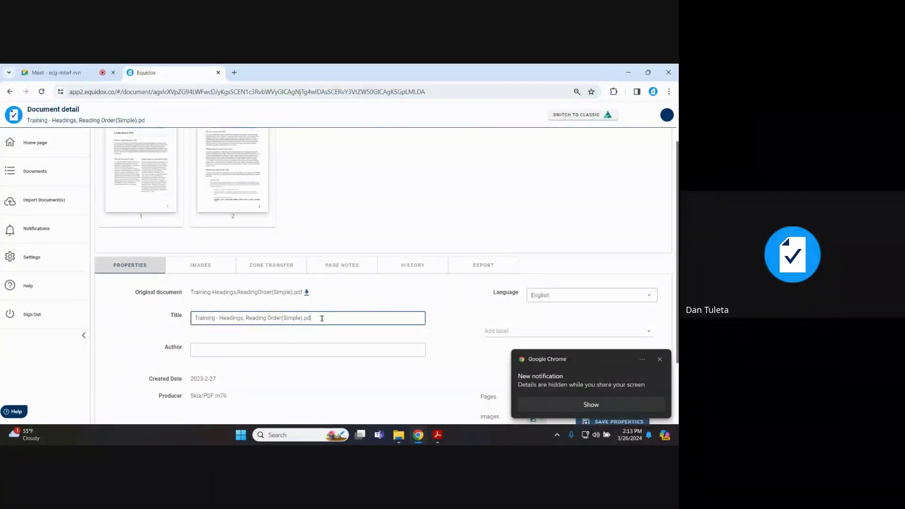
key(BackSpace)
key(BackSpace)
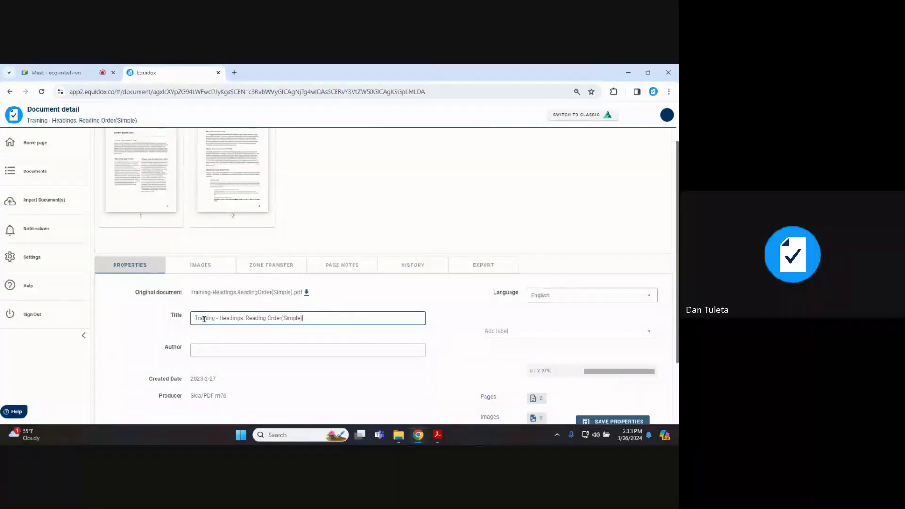
Set the document language to English and look through the other available languages, leaving the author blank
click(245, 348)
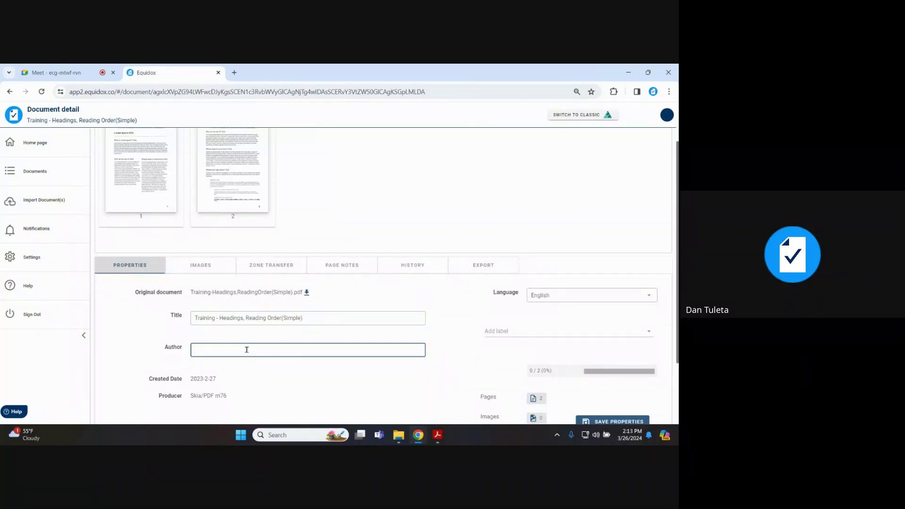
click(650, 296)
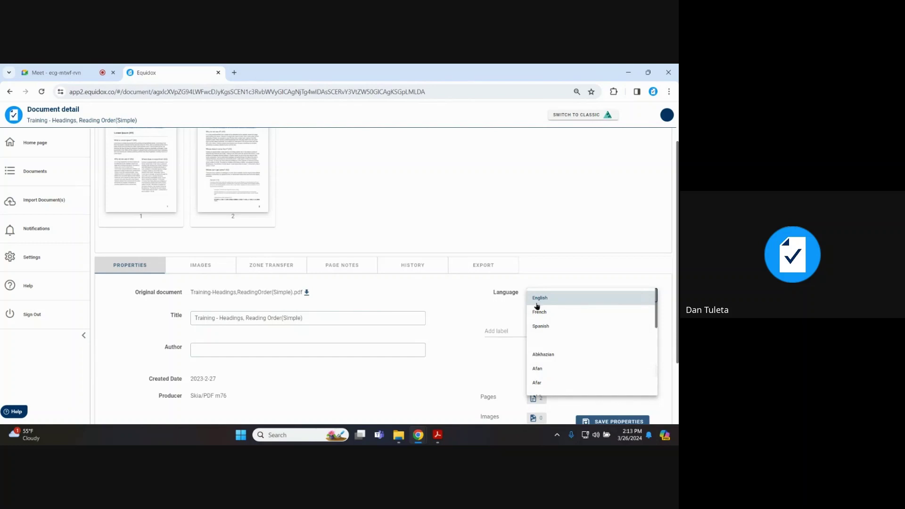
scroll(561, 326, down, 5)
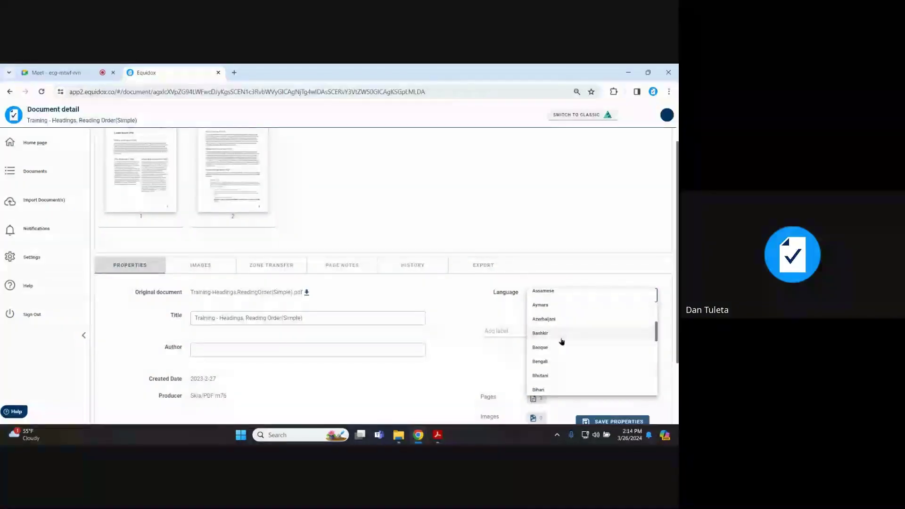
scroll(560, 339, up, 5)
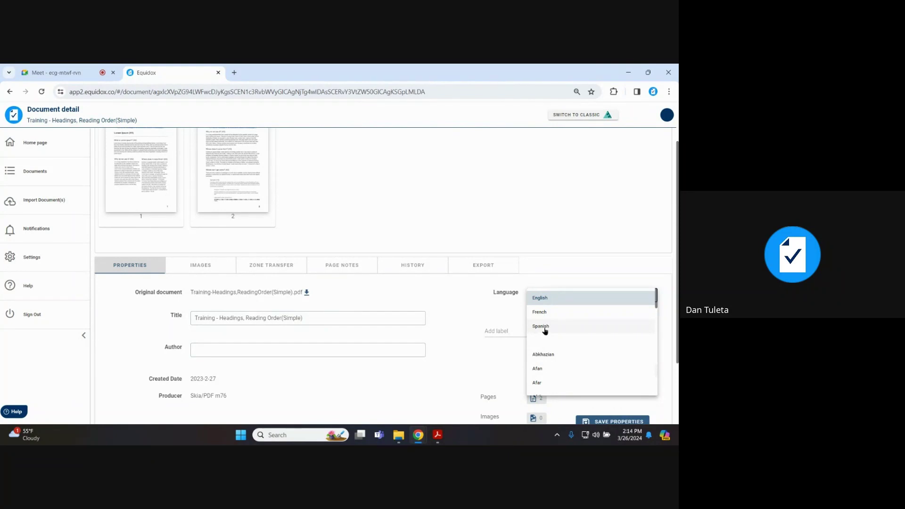
click(543, 298)
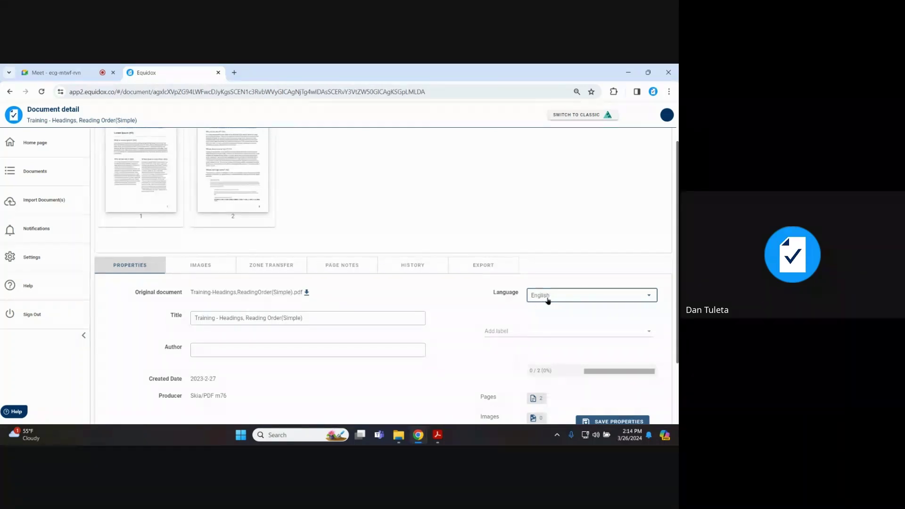
click(622, 295)
scroll(580, 335, down, 3)
scroll(578, 337, down, 5)
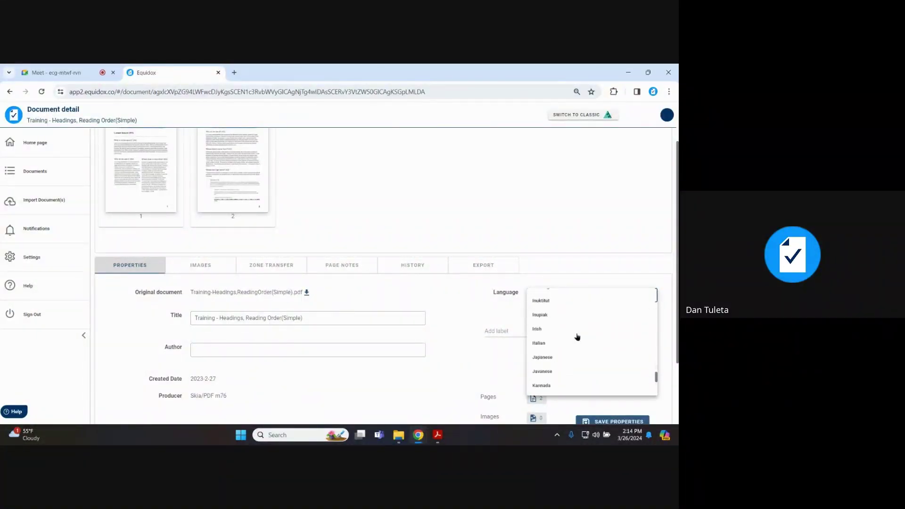
click(477, 314)
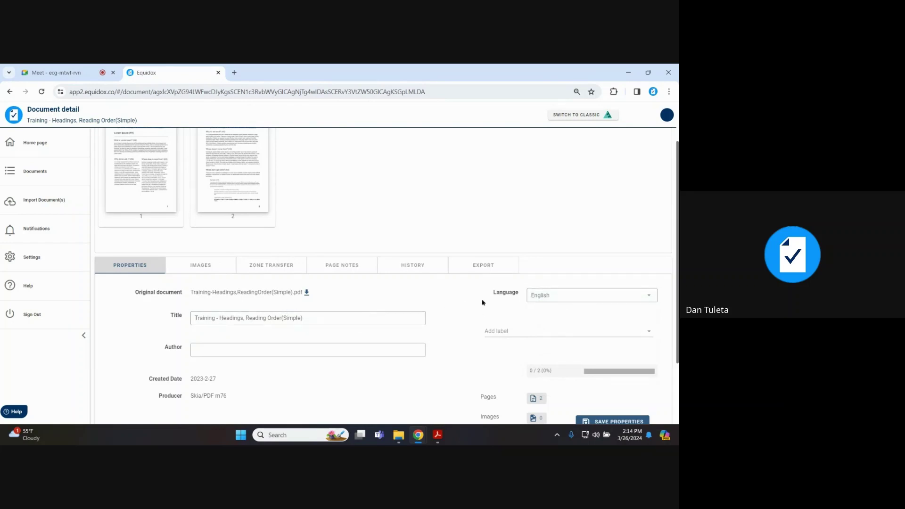
Save the document properties and open page 1 for remediation
scroll(481, 311, down, 2)
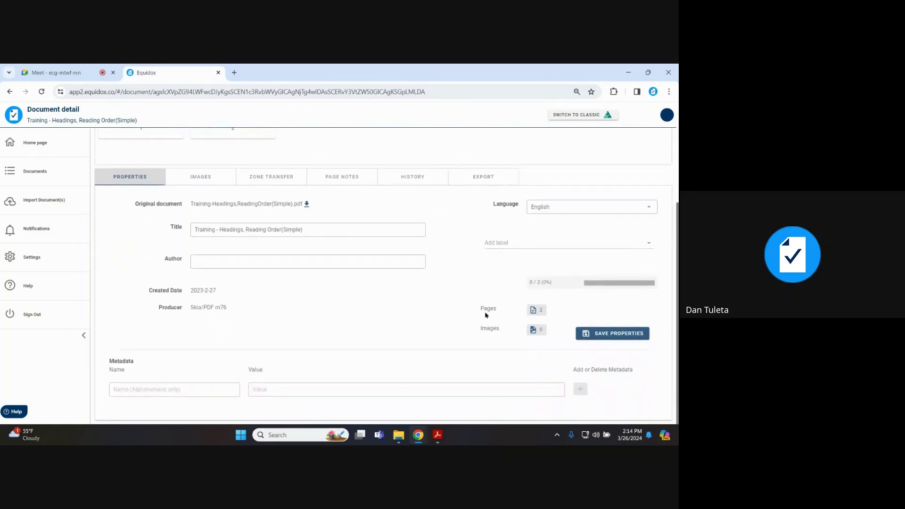
click(608, 335)
scroll(384, 309, up, 3)
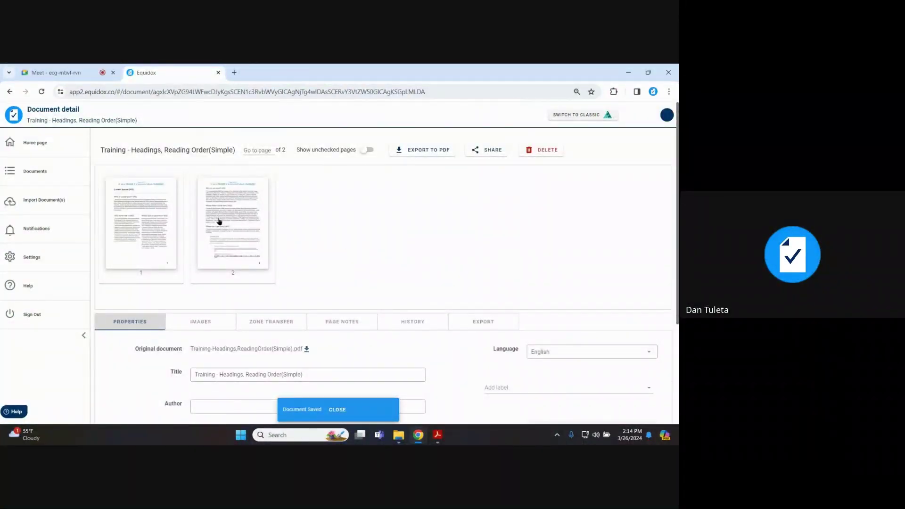
click(141, 216)
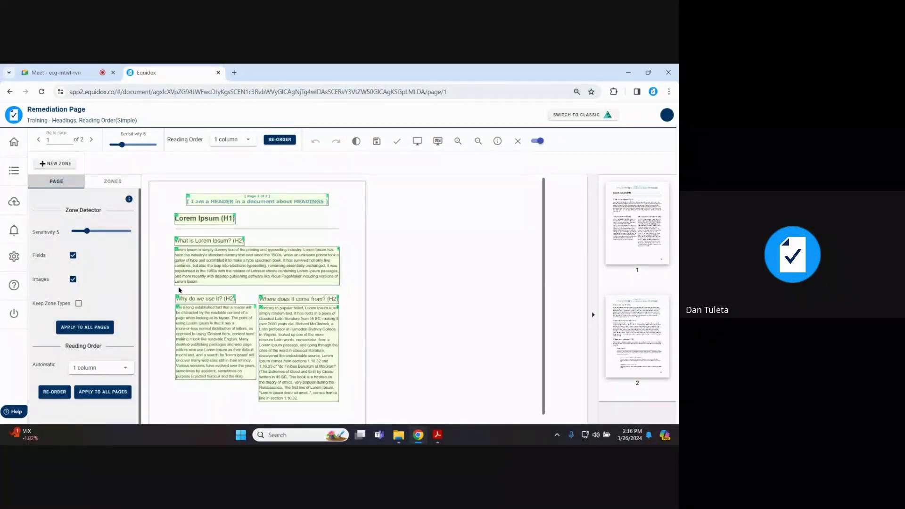
Set the zone detector sensitivity to 6 and apply it to all pages
click(87, 231)
mouse_move(88, 233)
mouse_down()
mouse_move(127, 234)
mouse_move(77, 237)
mouse_move(130, 237)
mouse_move(93, 235)
mouse_up()
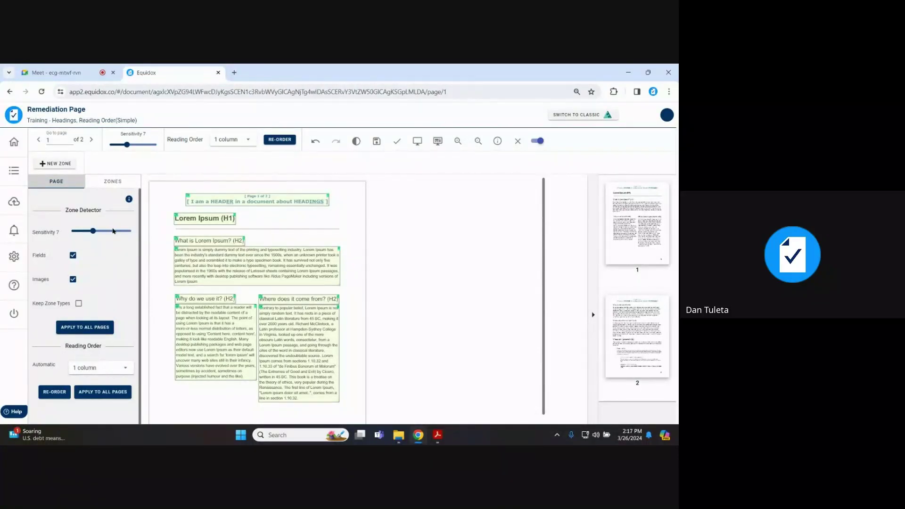
drag(93, 231, 93, 236)
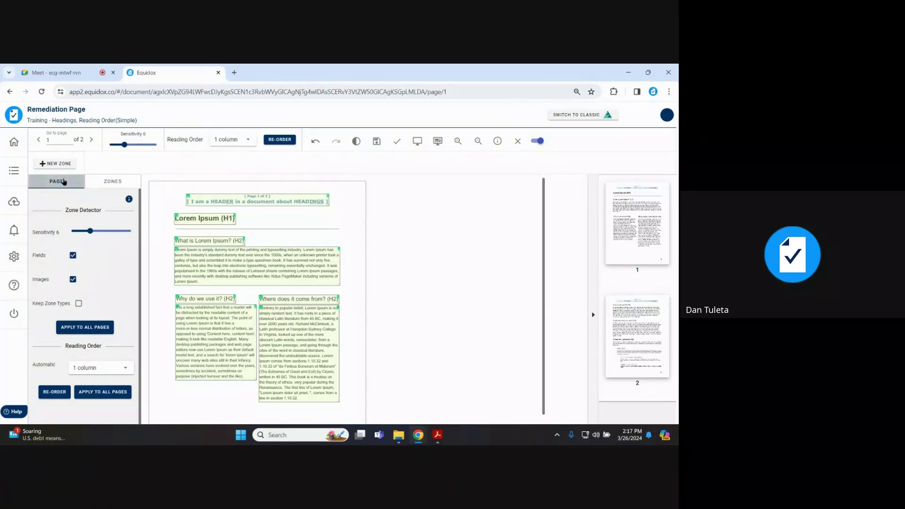
click(89, 333)
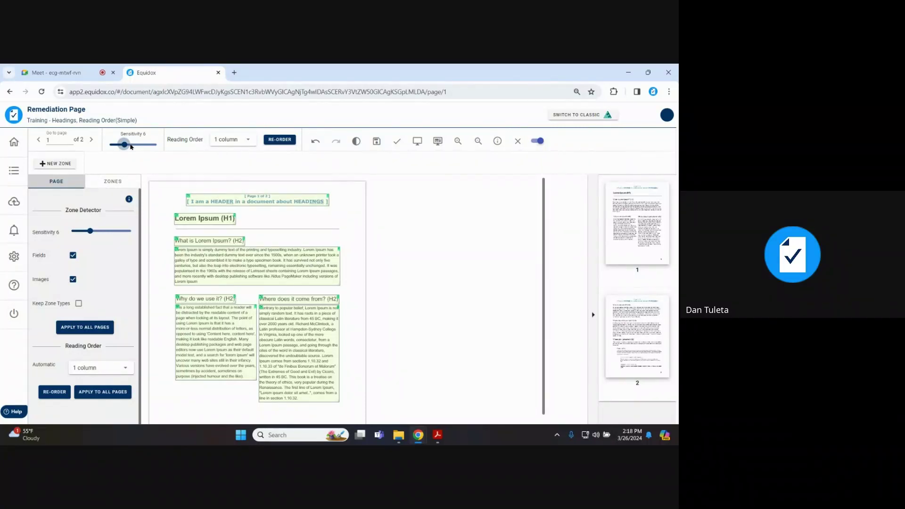
click(126, 144)
click(70, 164)
click(124, 145)
Review the column choices for automatic reading order and apply the 1 column order to all pages
scroll(100, 254, down, 1)
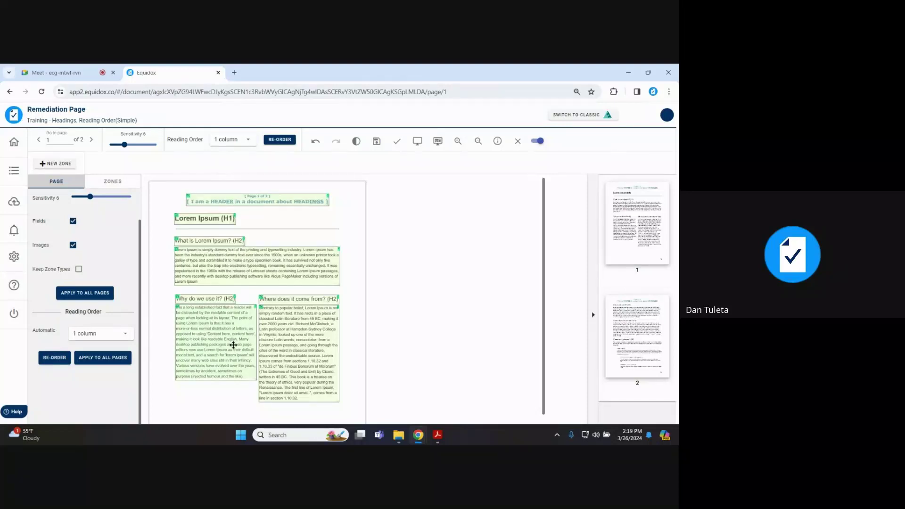
click(126, 333)
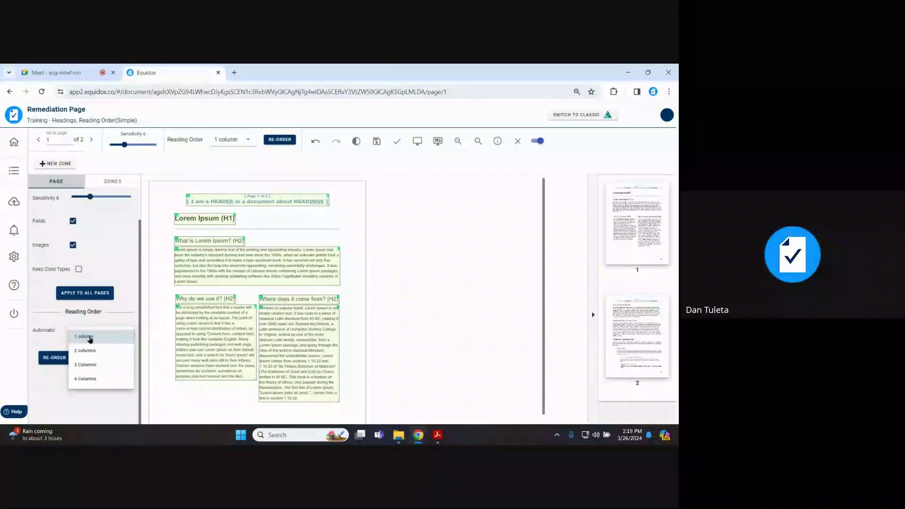
click(105, 398)
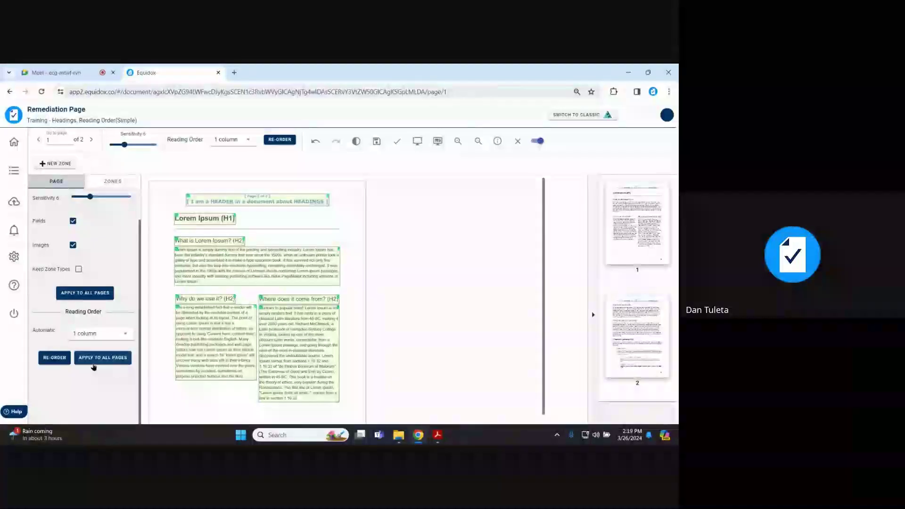
click(126, 334)
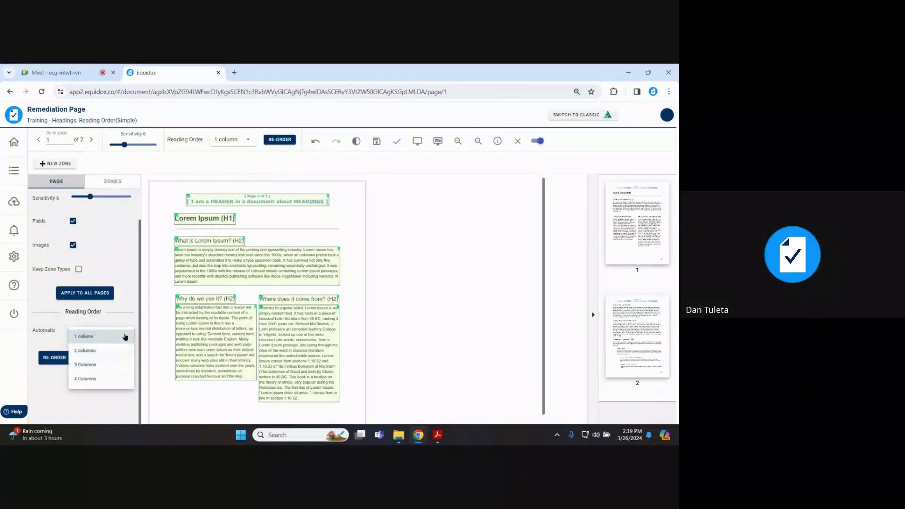
click(36, 403)
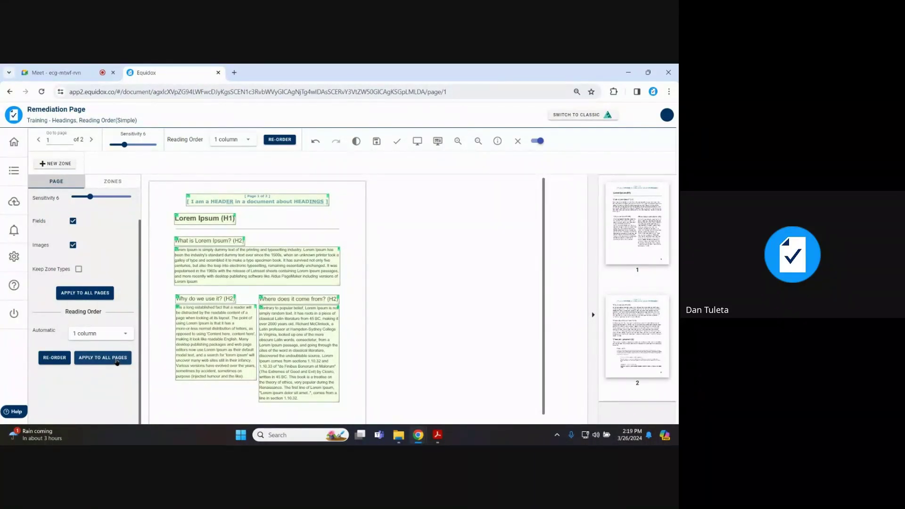
click(117, 360)
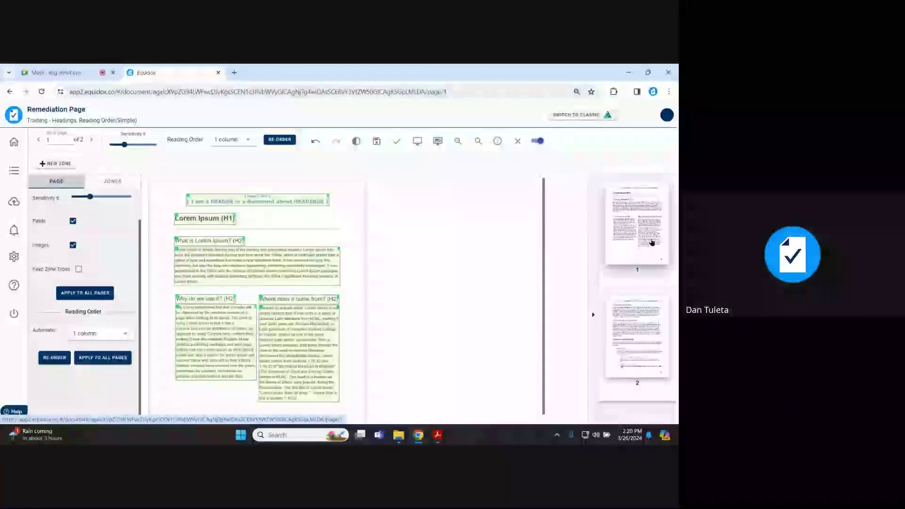
Hide the page thumbnails and examine the zone properties of the header text on page 1, comparing them with the page settings
click(593, 314)
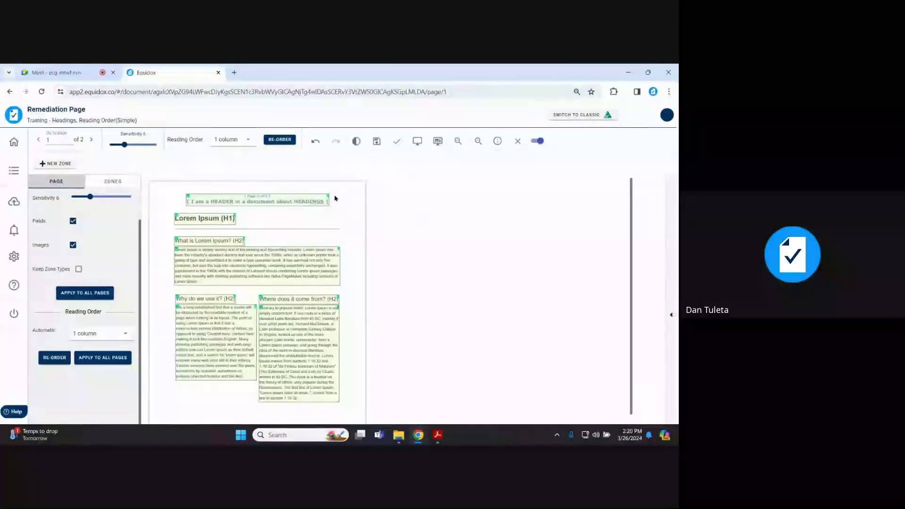
click(243, 199)
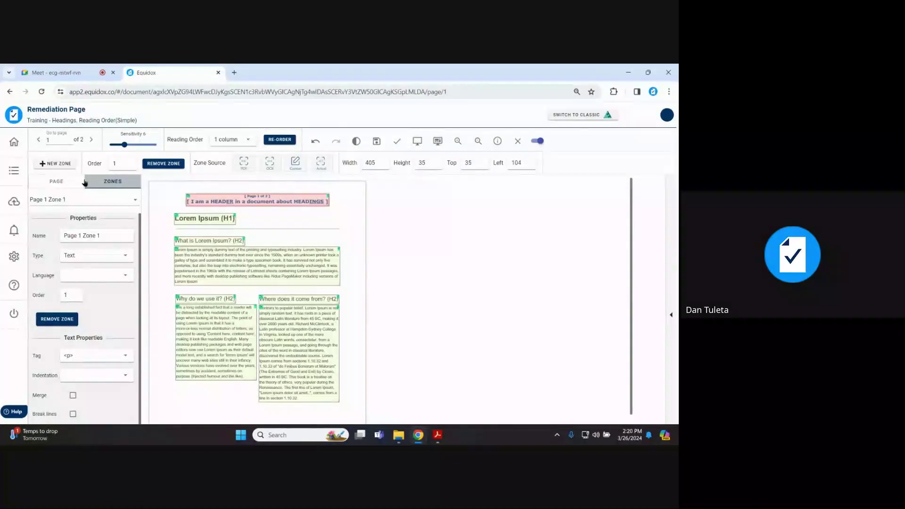
click(53, 181)
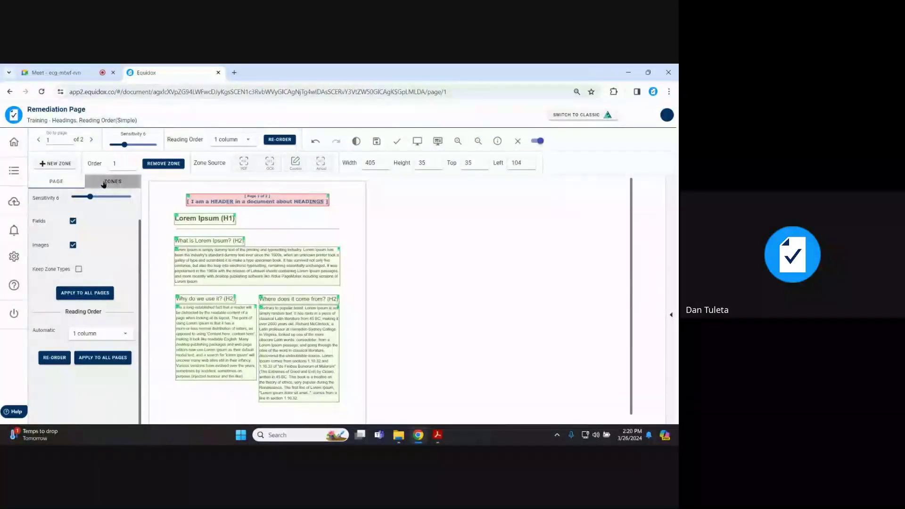
click(104, 183)
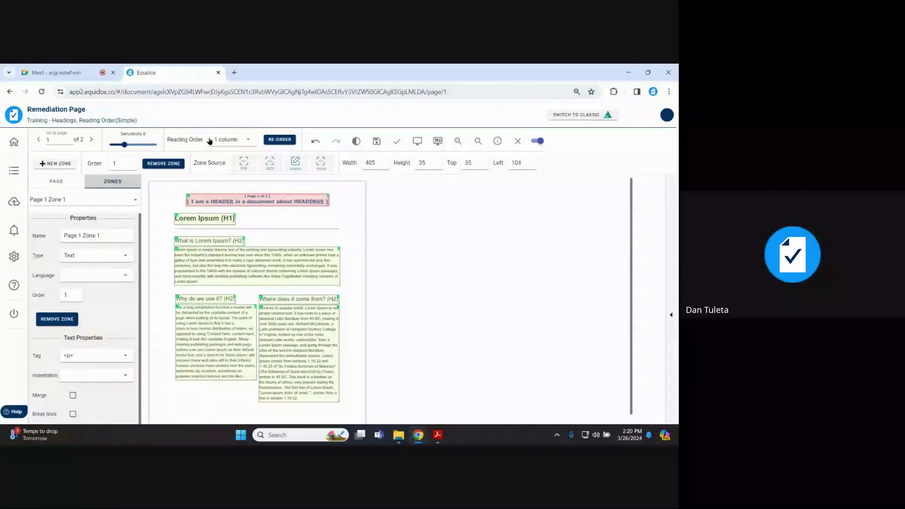
scroll(107, 293, down, 2)
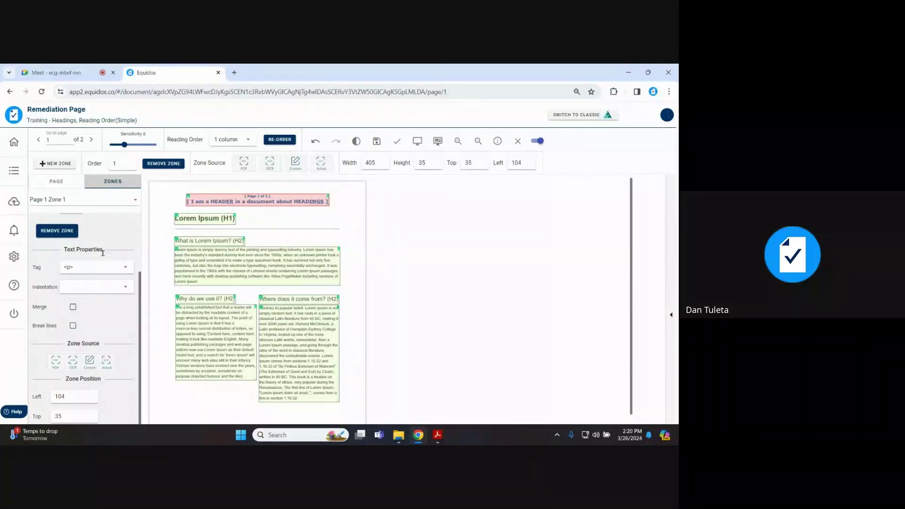
scroll(100, 263, up, 2)
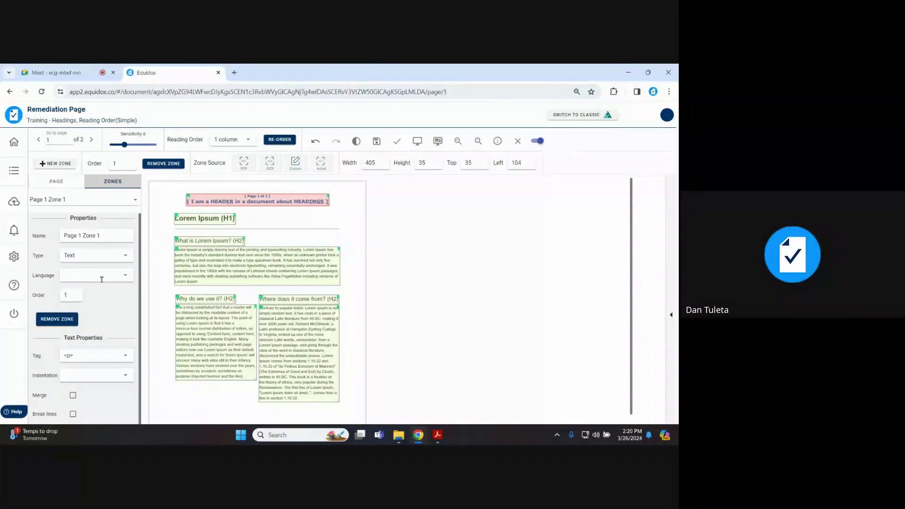
Try the extended toolbar both shown and hidden, and leave it hidden
click(533, 142)
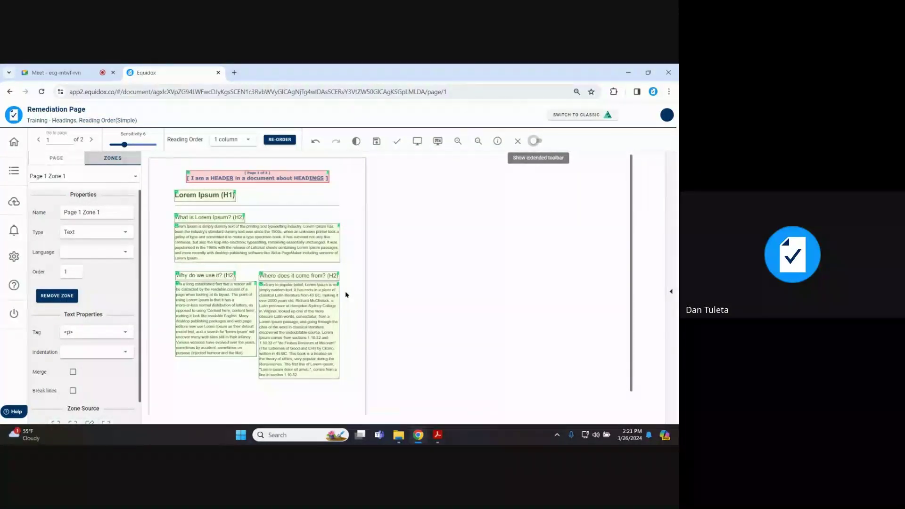
click(536, 141)
click(538, 142)
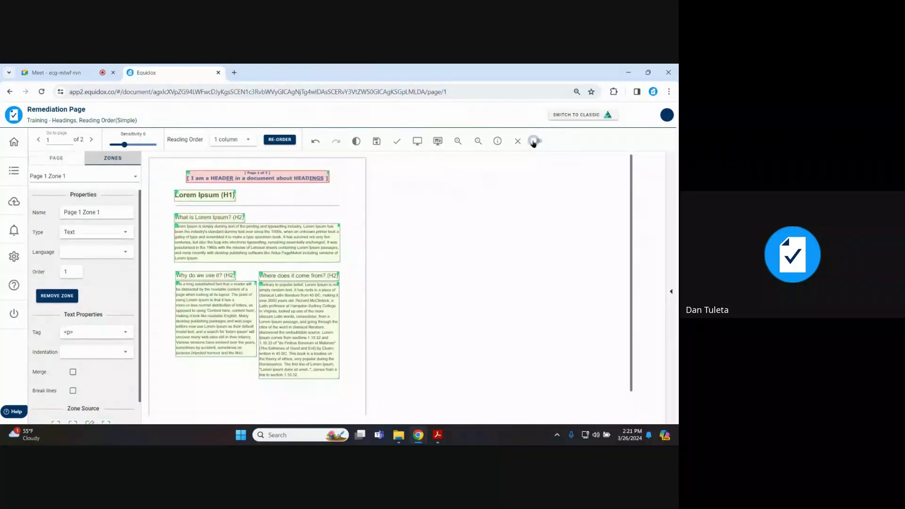
click(540, 144)
click(540, 142)
click(340, 141)
Enlarge page 1 and cycle through the zone info displays, restoring both the type and order labels
click(460, 142)
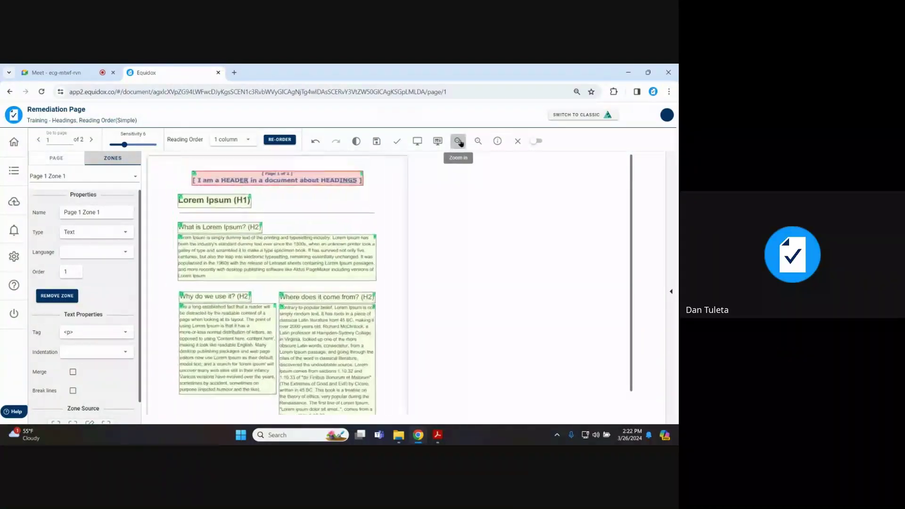
click(459, 141)
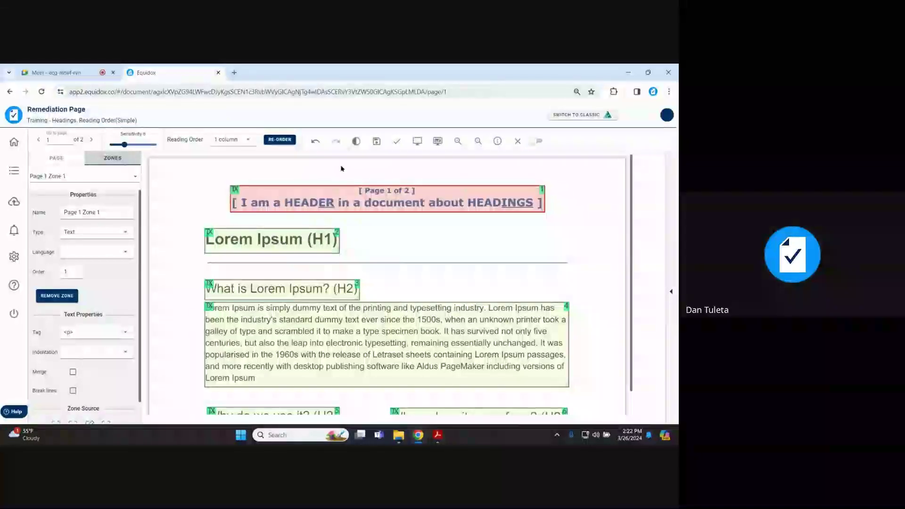
click(356, 142)
click(356, 141)
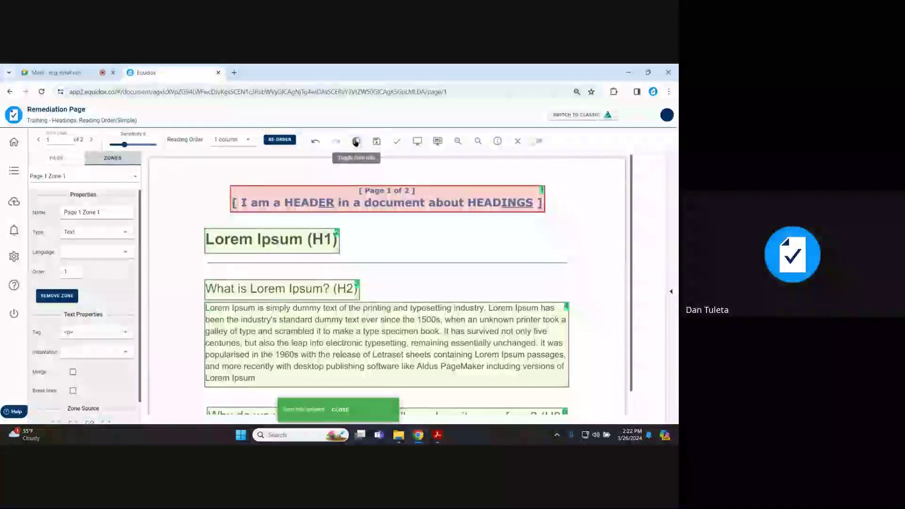
click(356, 142)
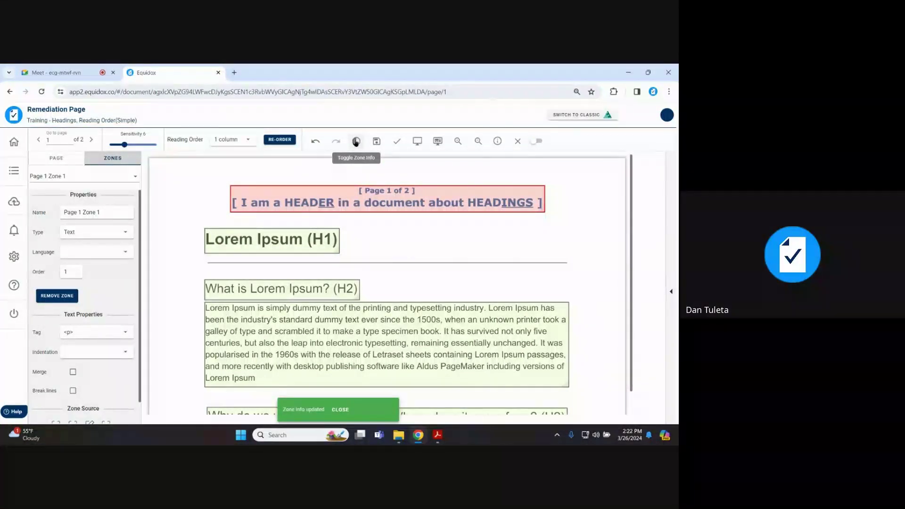
click(356, 142)
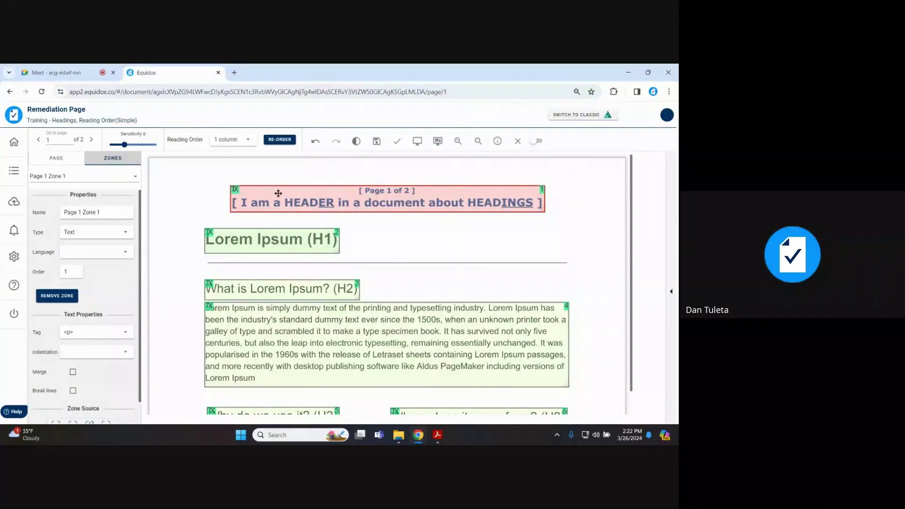
Save page 1 and mark it as checked, returning to the document's details
right_click(378, 142)
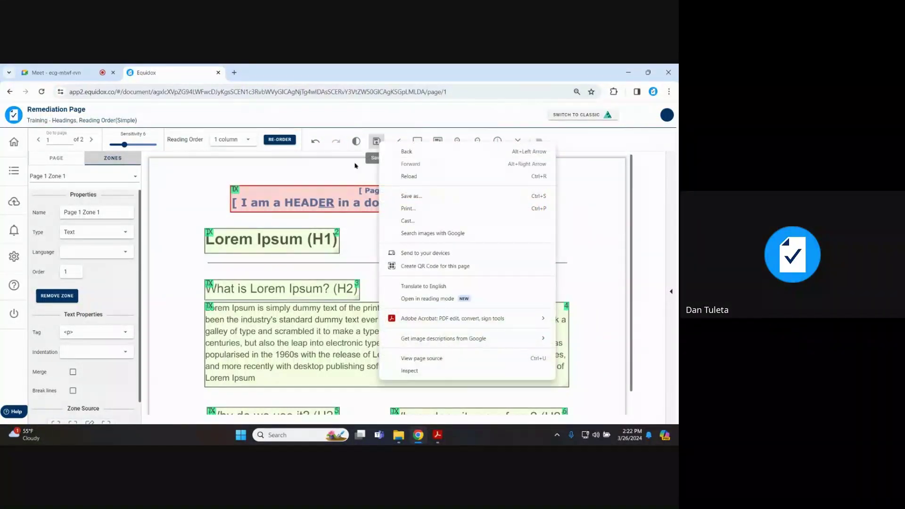
click(376, 142)
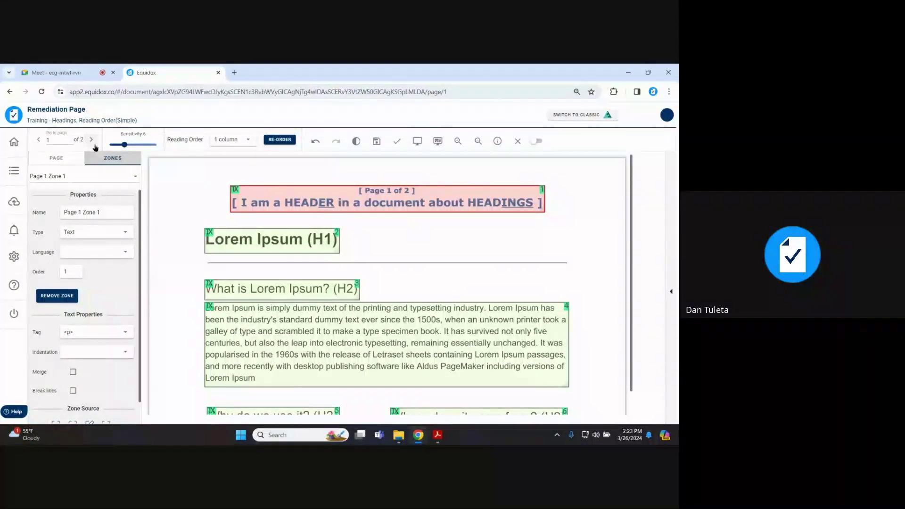
click(397, 143)
click(517, 142)
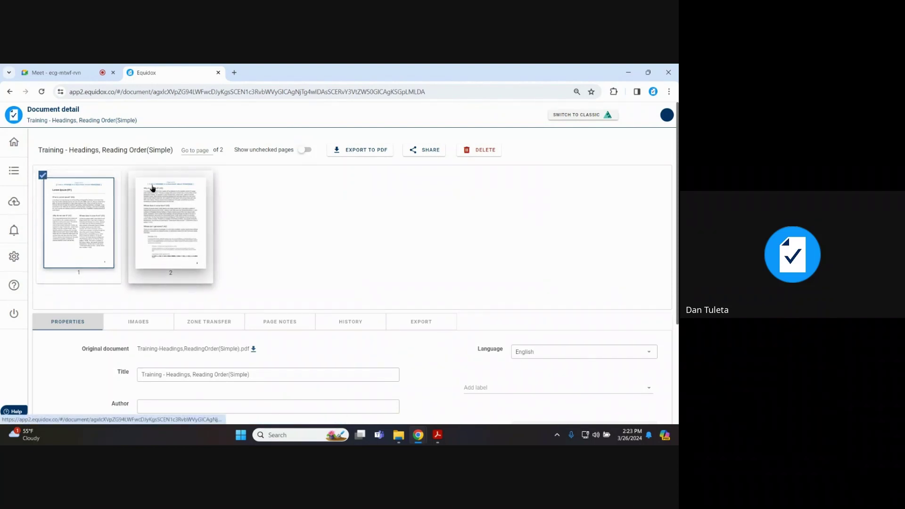
Try limiting the document's thumbnails to unchecked pages, restore the full page list, and reopen page 1 for remediation
click(308, 149)
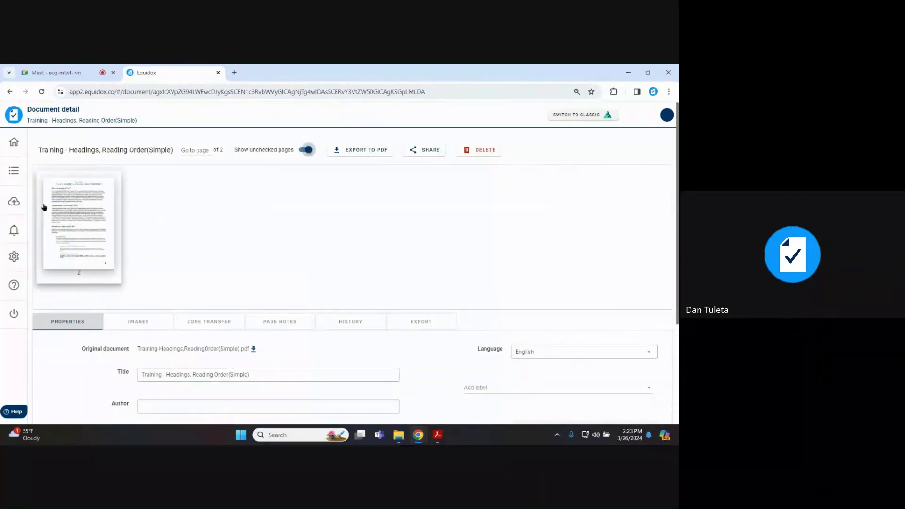
click(304, 151)
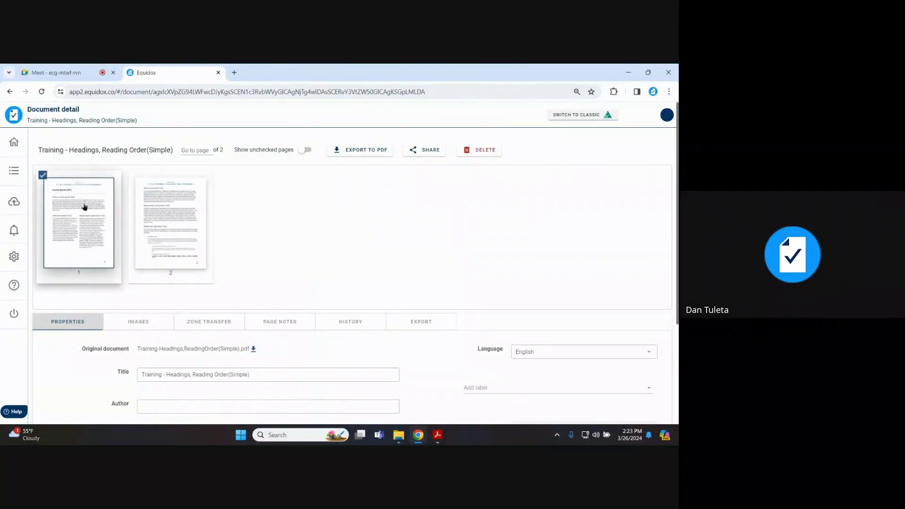
click(83, 206)
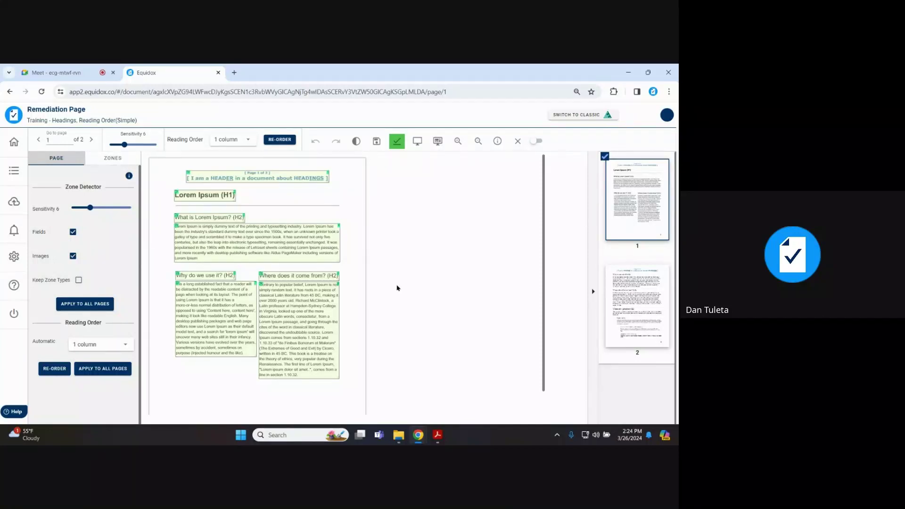
Hide the page thumbnails and enlarge page 1 so its zones are easier to read
click(594, 292)
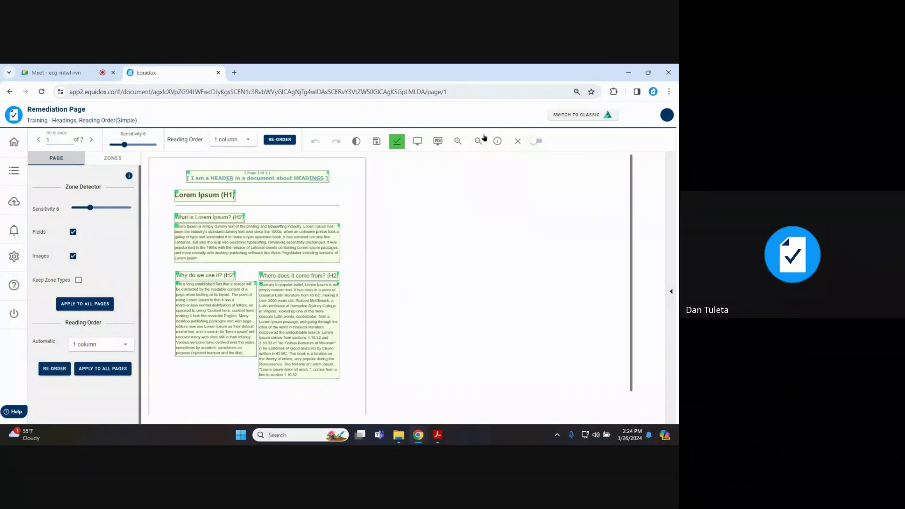
click(457, 141)
click(457, 141)
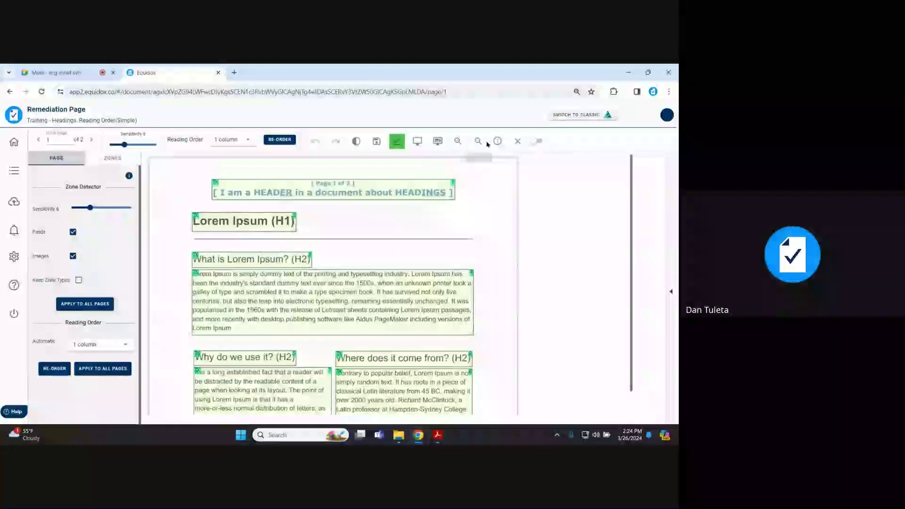
click(478, 141)
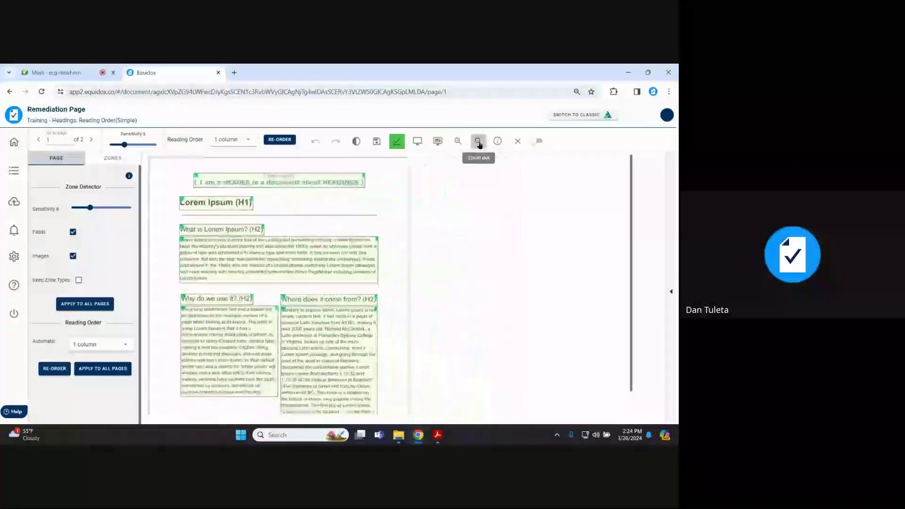
click(457, 141)
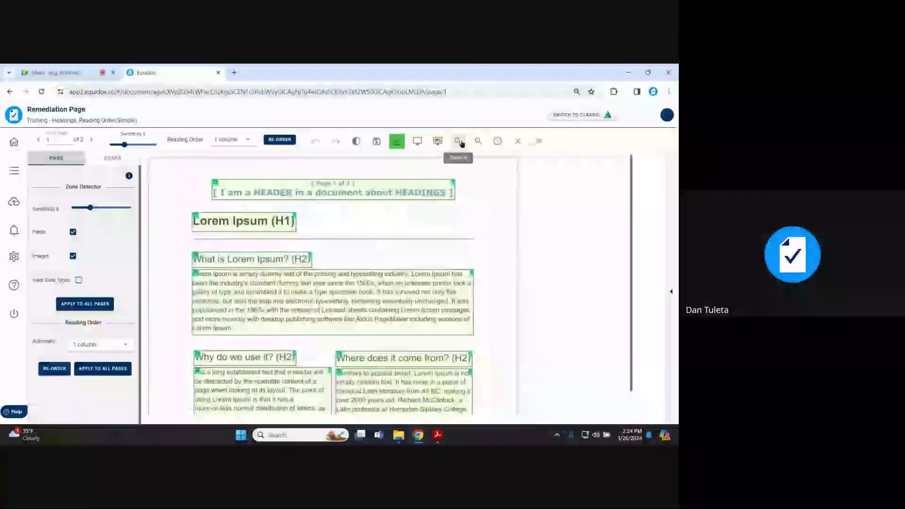
Read through the list of keyboard shortcuts for zone types, zone attributes and page actions, and close it
click(498, 141)
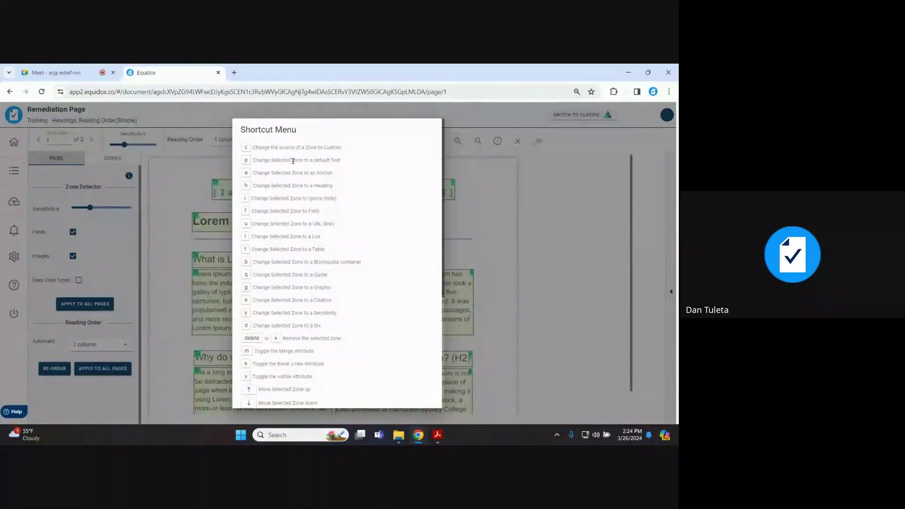
scroll(363, 160, down, 6)
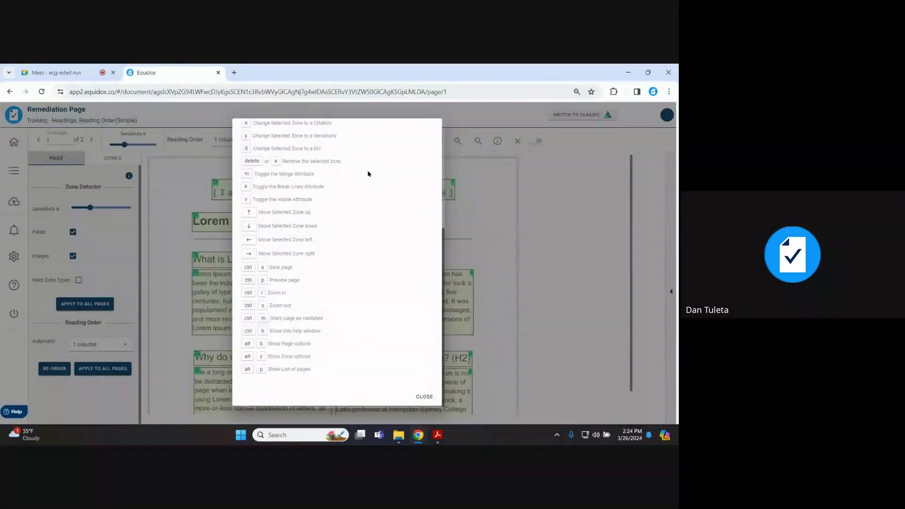
scroll(370, 290, up, 6)
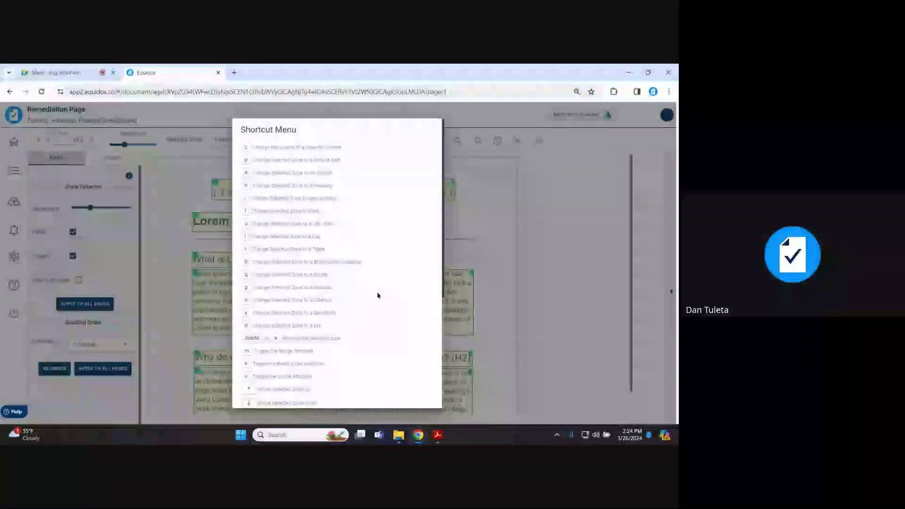
scroll(381, 293, down, 5)
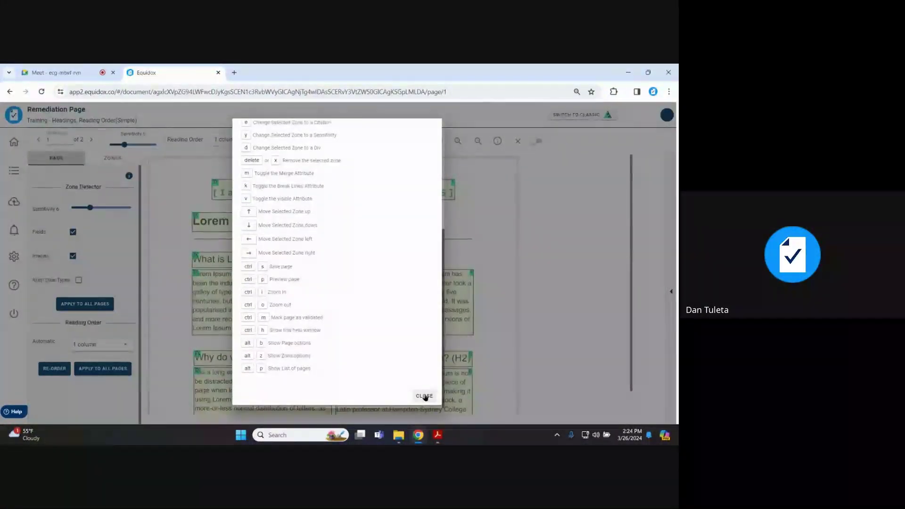
click(425, 397)
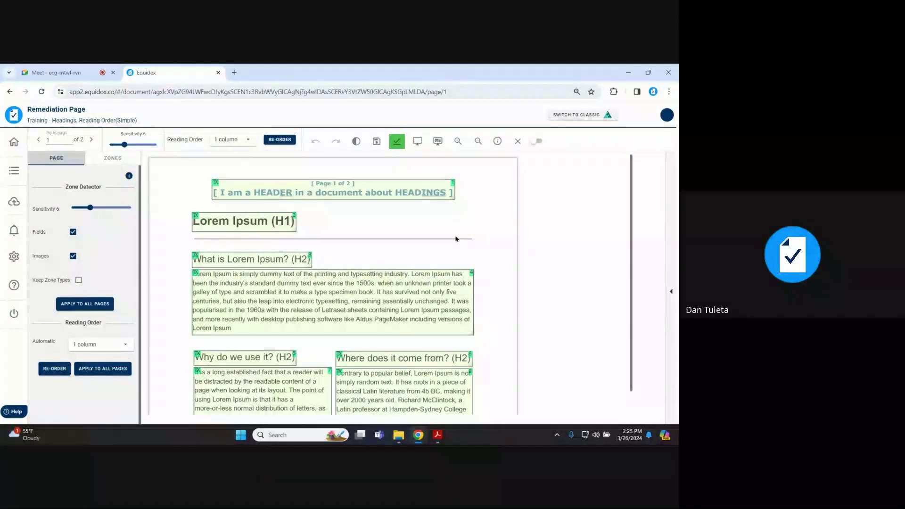
Preview page 1 as HTML and compare the preview's reading order with the zones on the remediation page
click(417, 144)
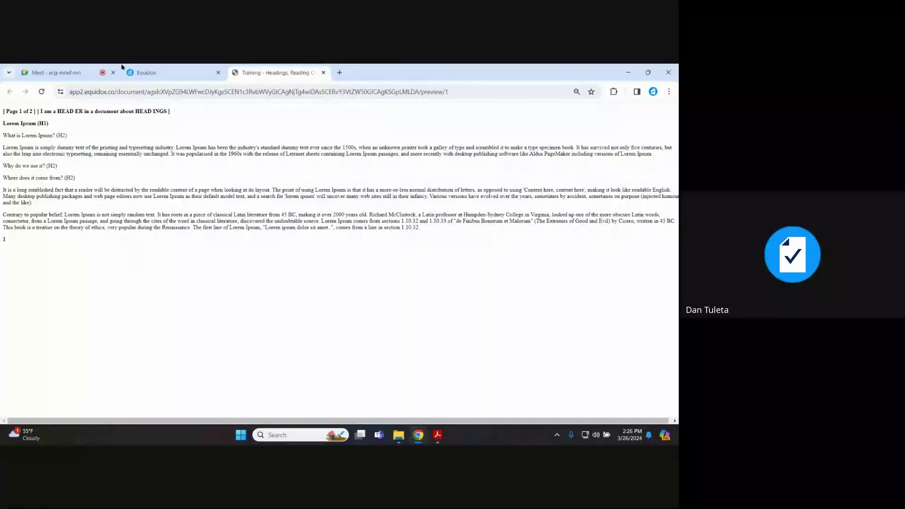
click(158, 74)
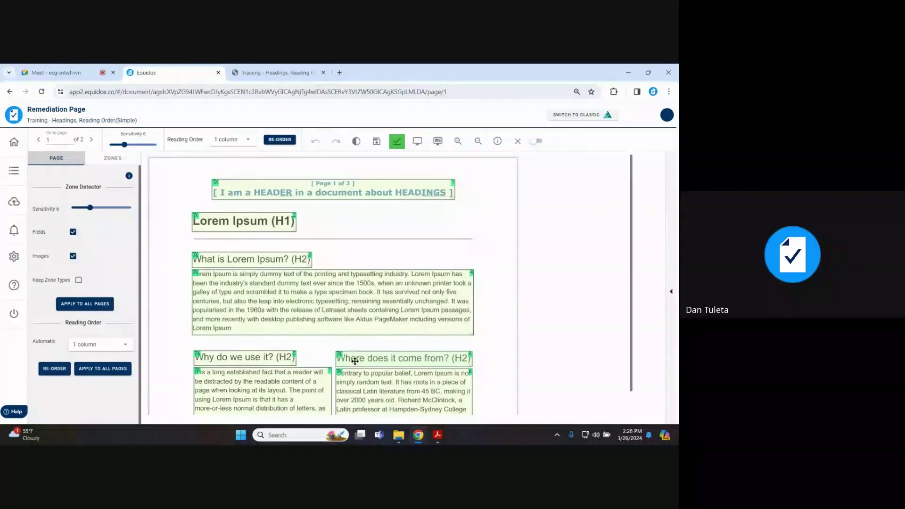
click(280, 78)
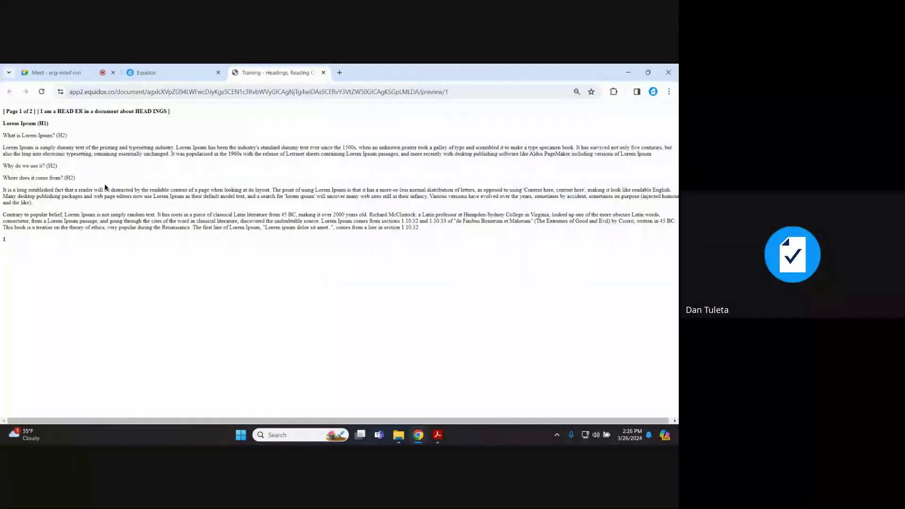
click(168, 73)
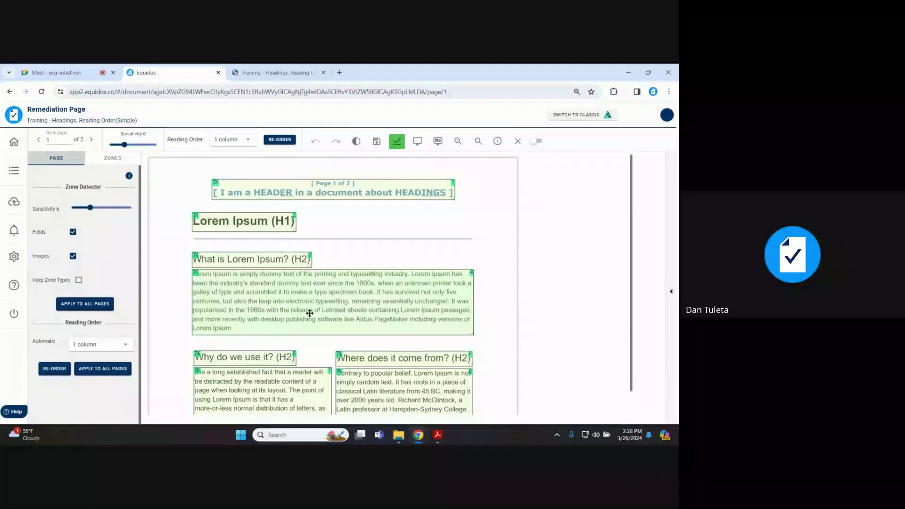
Consult the keyboard shortcut list again for the zone type commands, and return to page 1
click(497, 141)
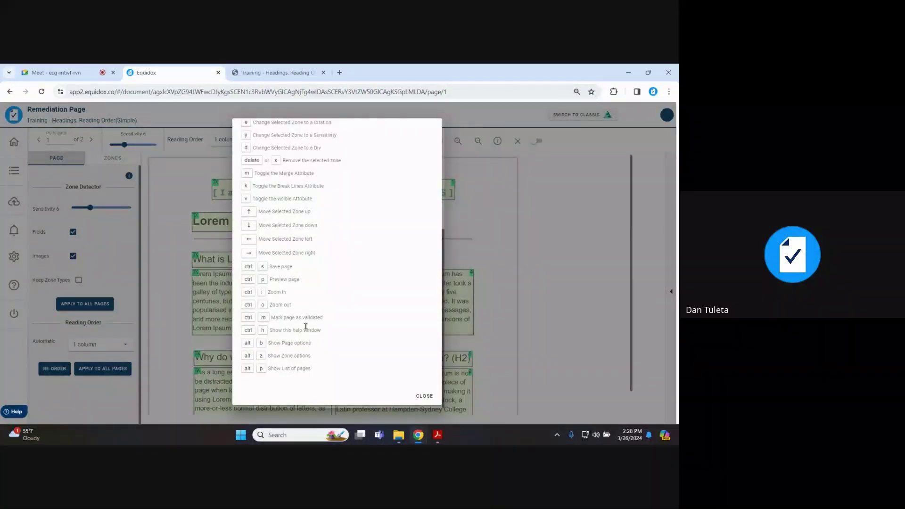
scroll(285, 316, up, 3)
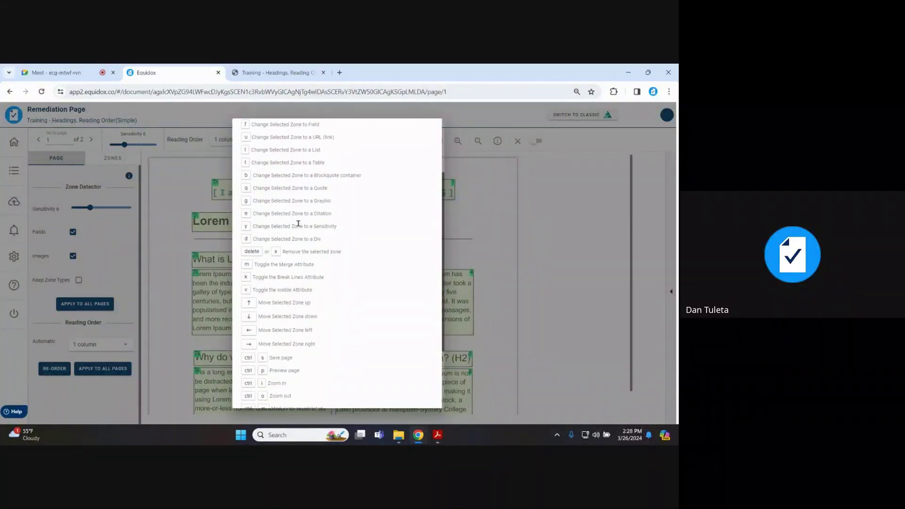
scroll(298, 223, up, 3)
click(572, 235)
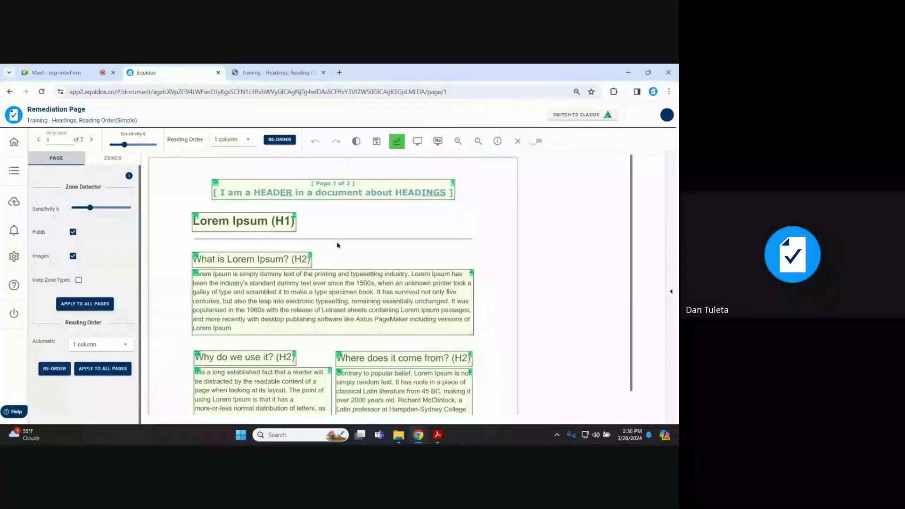
Examine the zone properties of the H1 title and the three H2 headings on page 1
scroll(337, 246, down, 2)
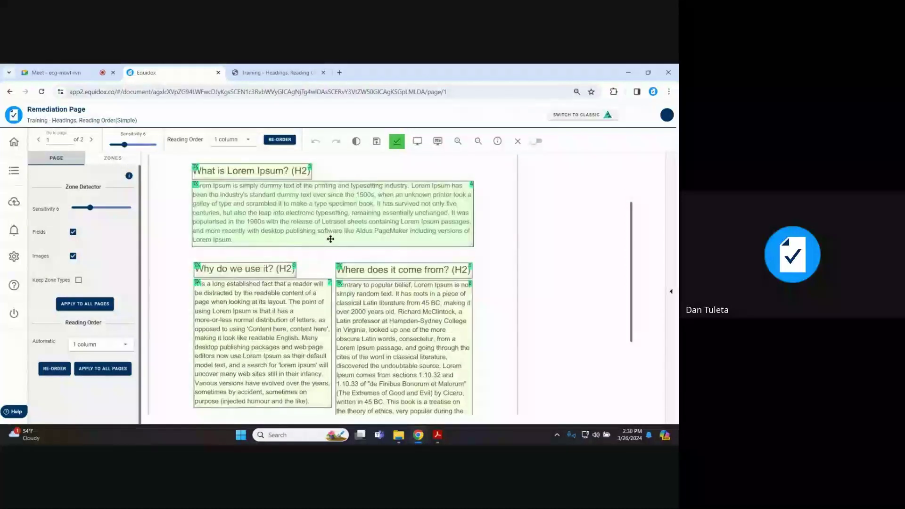
click(400, 317)
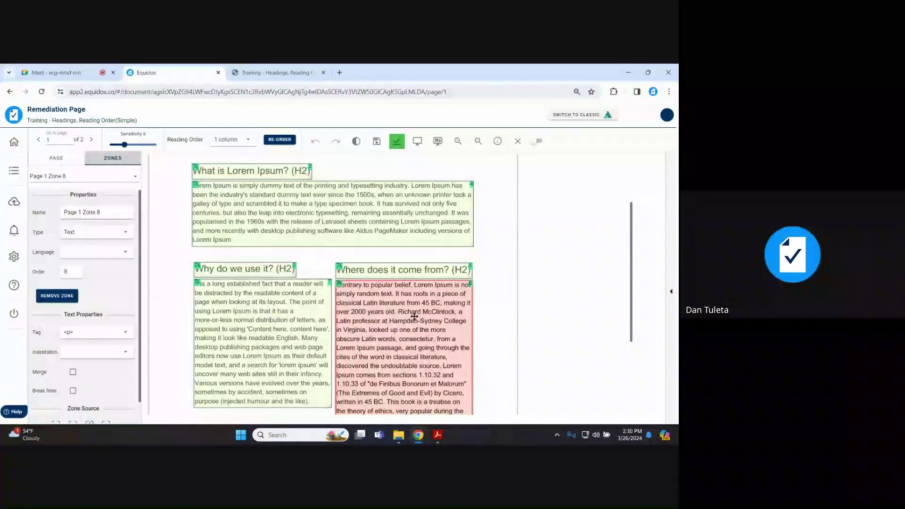
scroll(330, 283, up, 2)
click(245, 222)
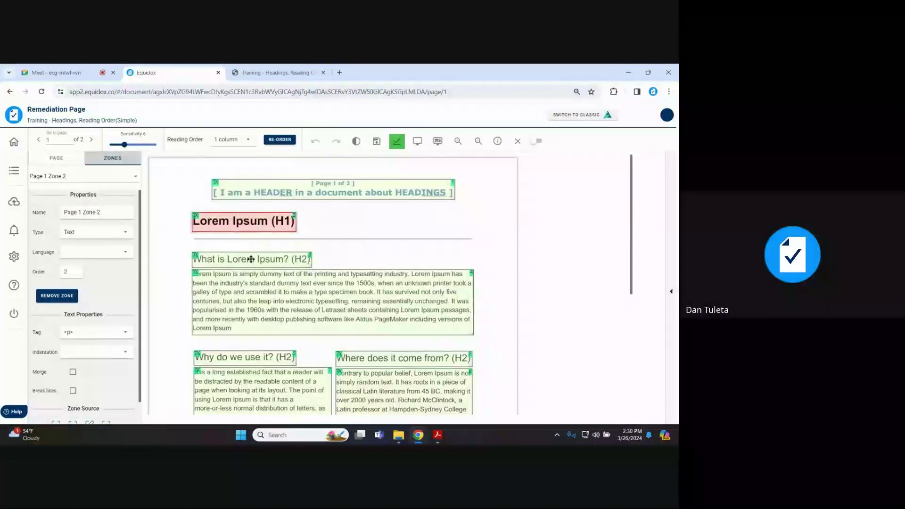
click(250, 258)
click(229, 361)
click(349, 357)
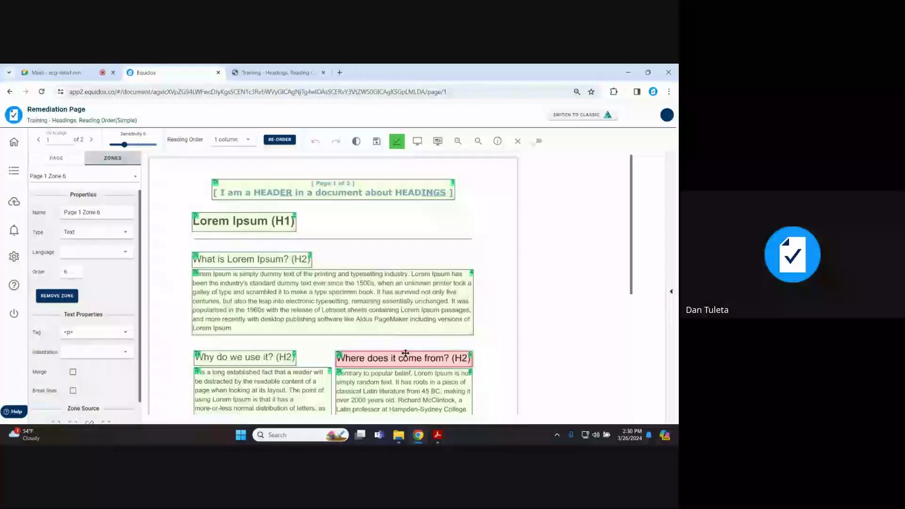
Trace the logical reading order on page 1 from the Lorem Ipsum title through each H2 heading and its paragraph
click(261, 222)
click(266, 257)
click(259, 293)
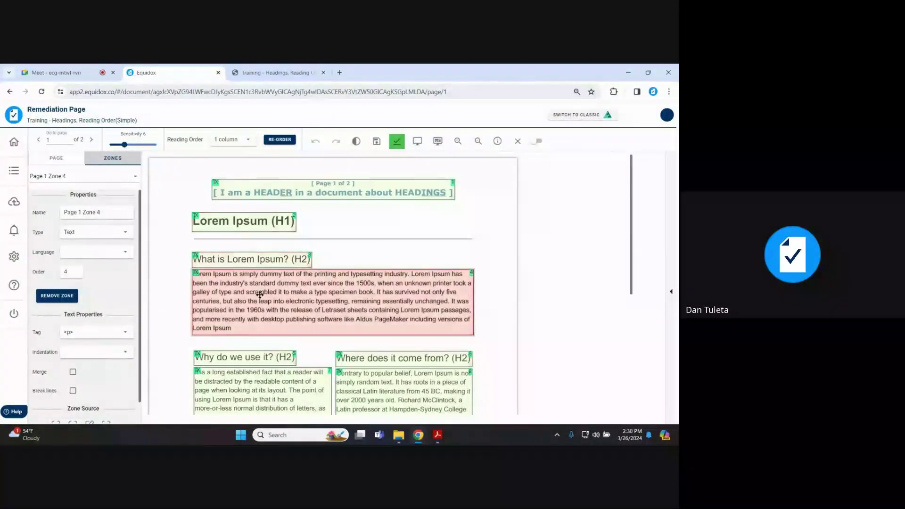
scroll(259, 290, down, 2)
click(257, 270)
click(252, 312)
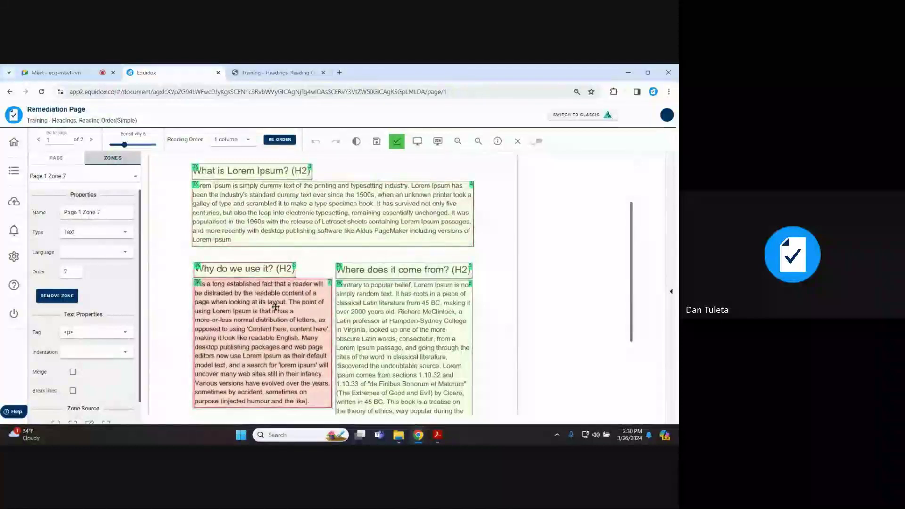
click(403, 271)
click(440, 304)
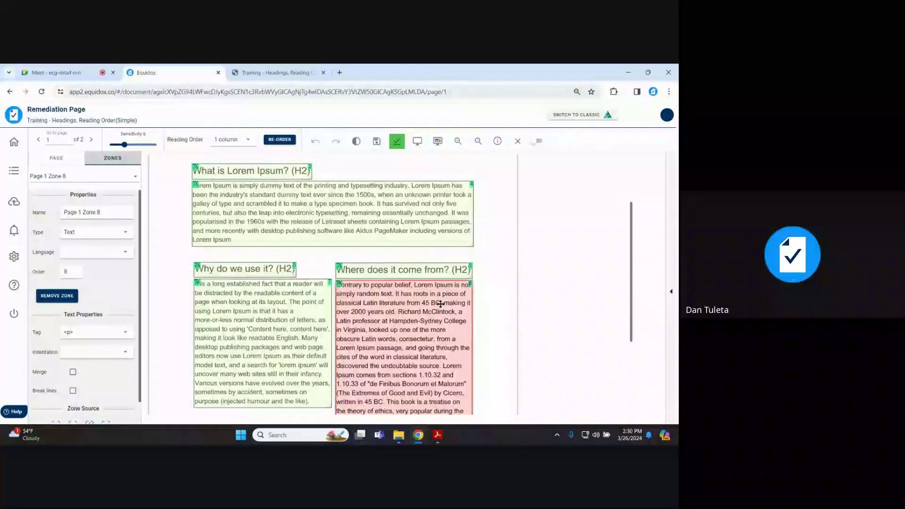
scroll(292, 306, up, 2)
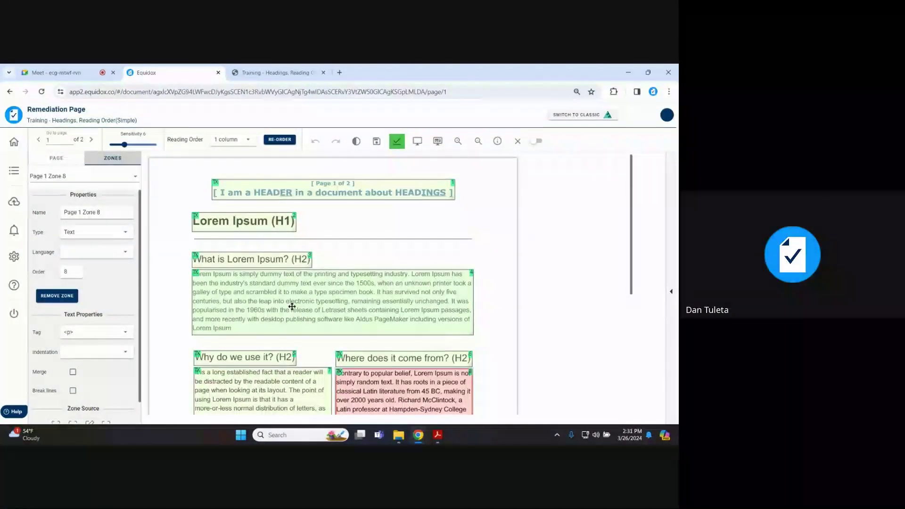
Change the Lorem Ipsum (H1) zone's type from Text to Heading at level 1
click(240, 224)
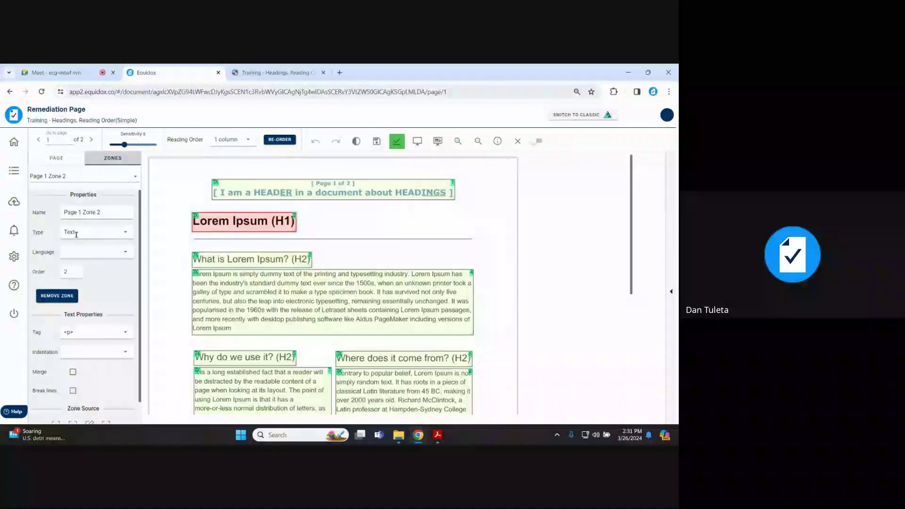
click(126, 234)
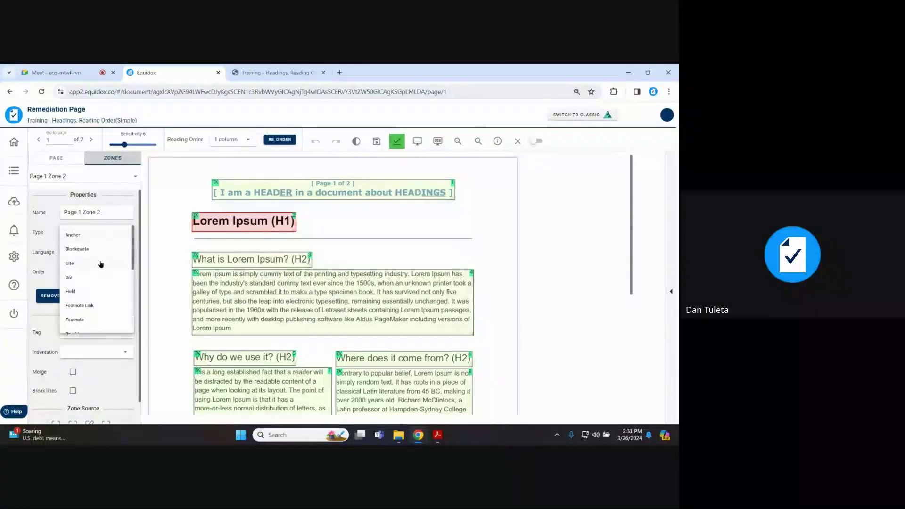
scroll(100, 264, down, 2)
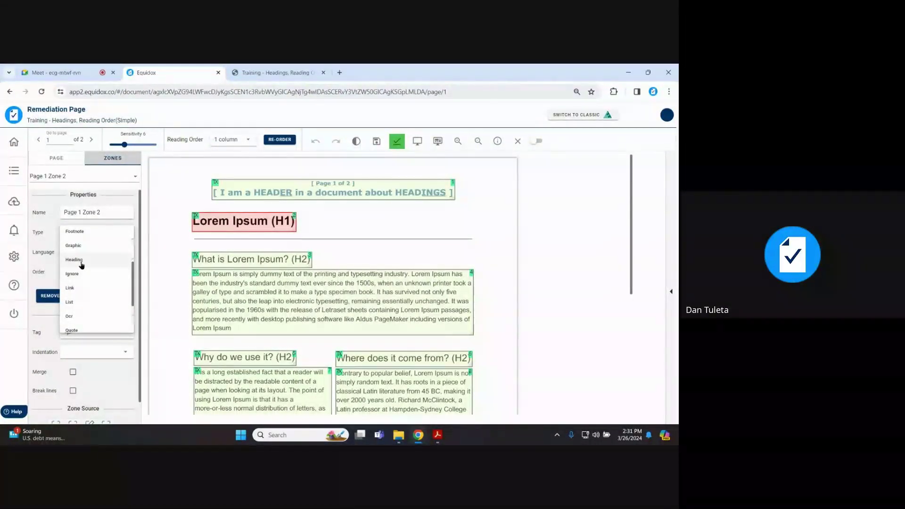
click(221, 223)
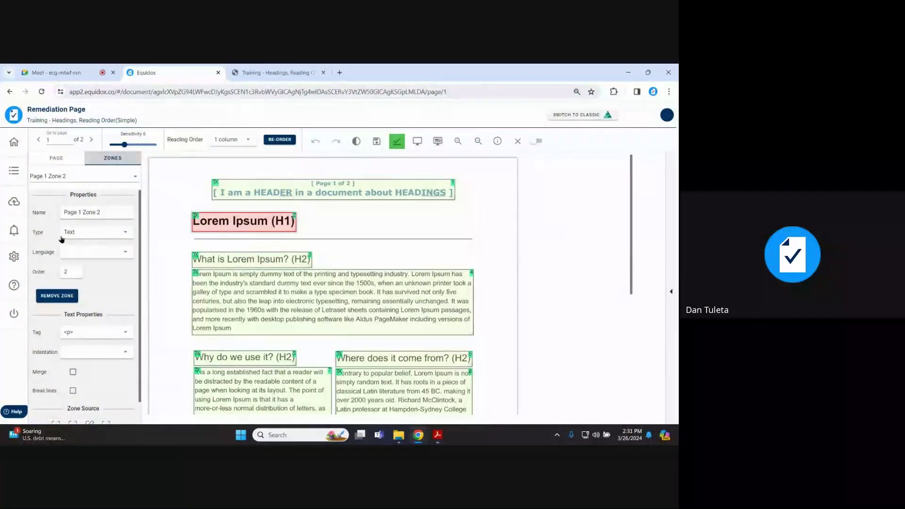
key(h)
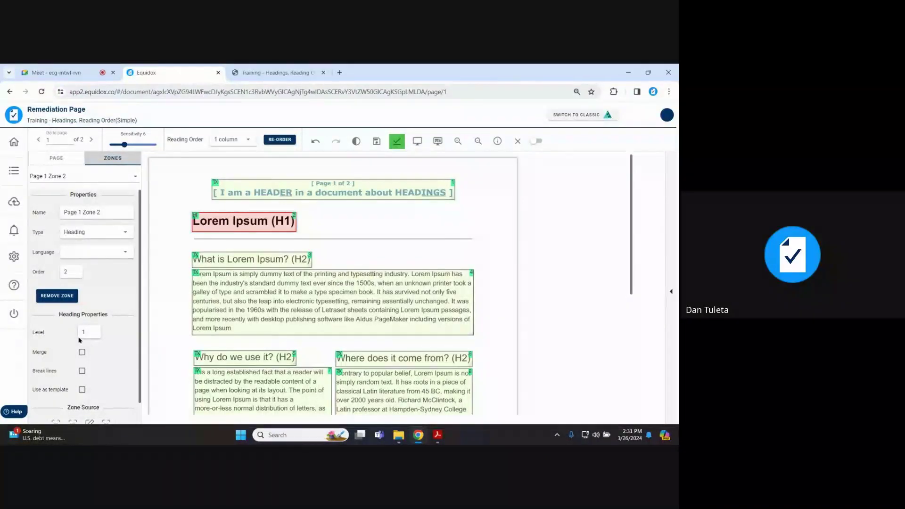
Change the "What is Lorem Ipsum?", "Why do we use it?" and "Where does it come from?" zones to level 2 headings
click(217, 264)
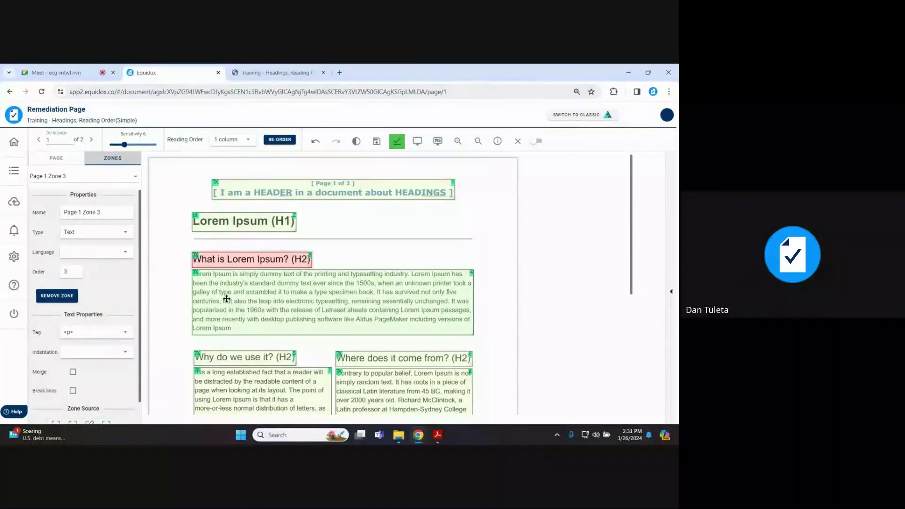
click(237, 358)
click(375, 361)
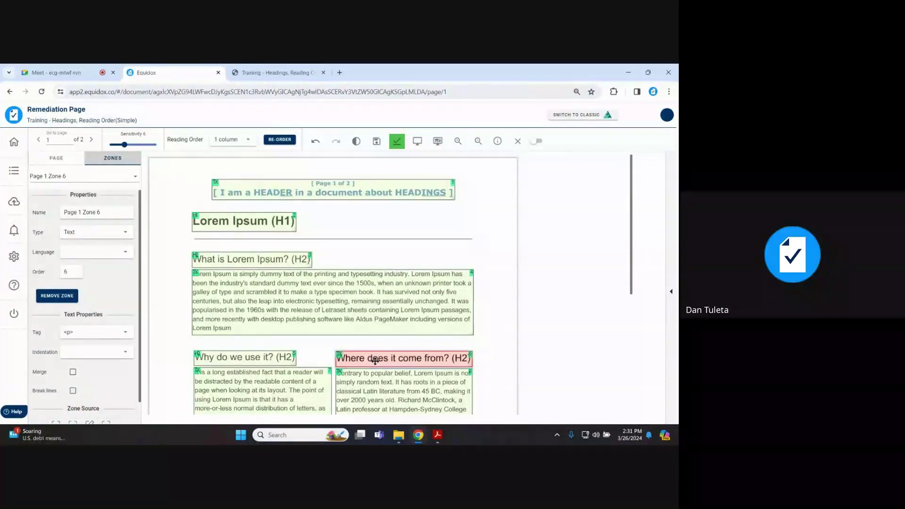
key(h)
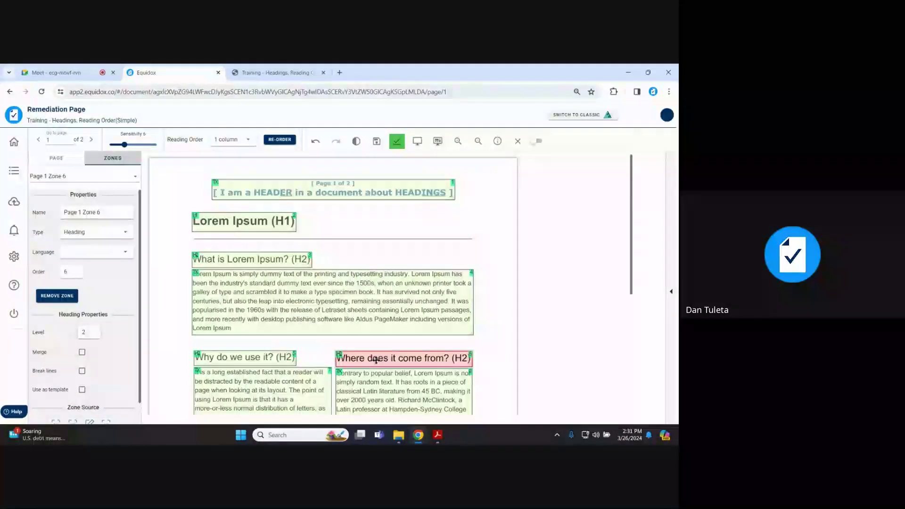
Preview page 1 as HTML and check how the Lorem Ipsum (H1) title and the three H2 headings are rendered
click(417, 143)
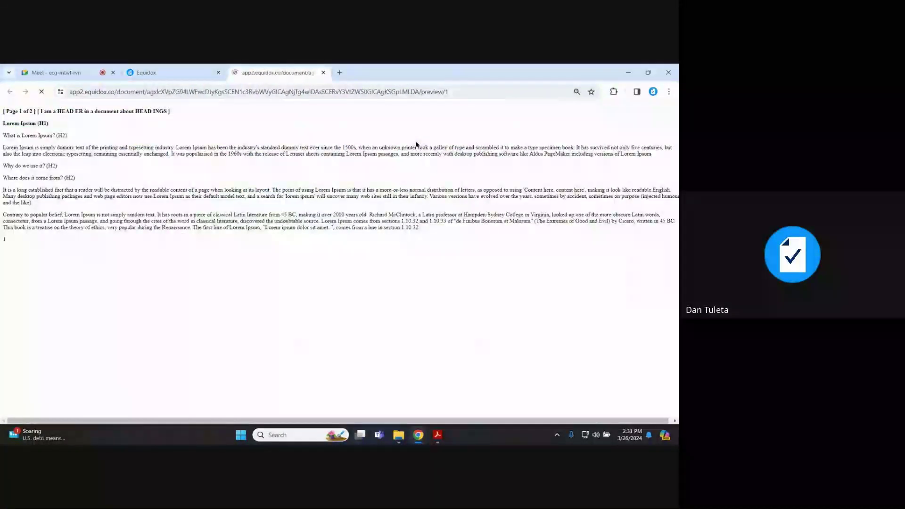
triple_click(61, 129)
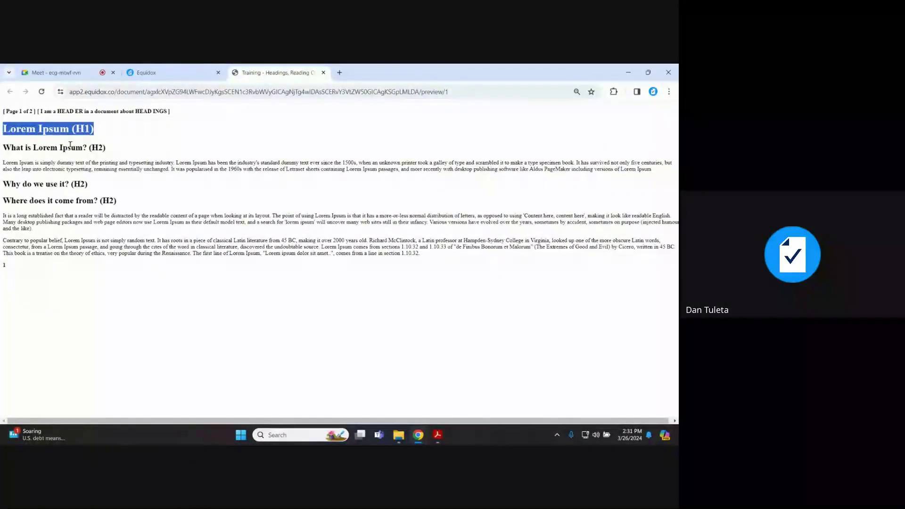
triple_click(70, 147)
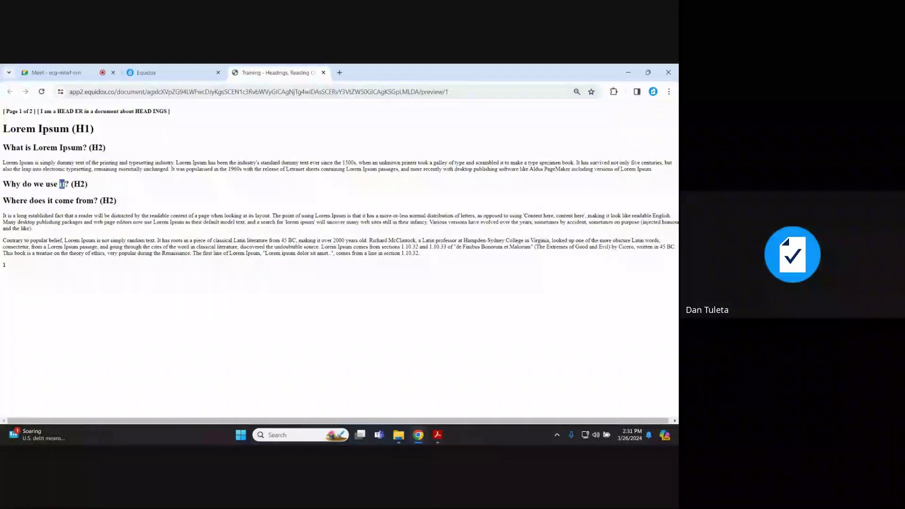
triple_click(61, 184)
triple_click(63, 201)
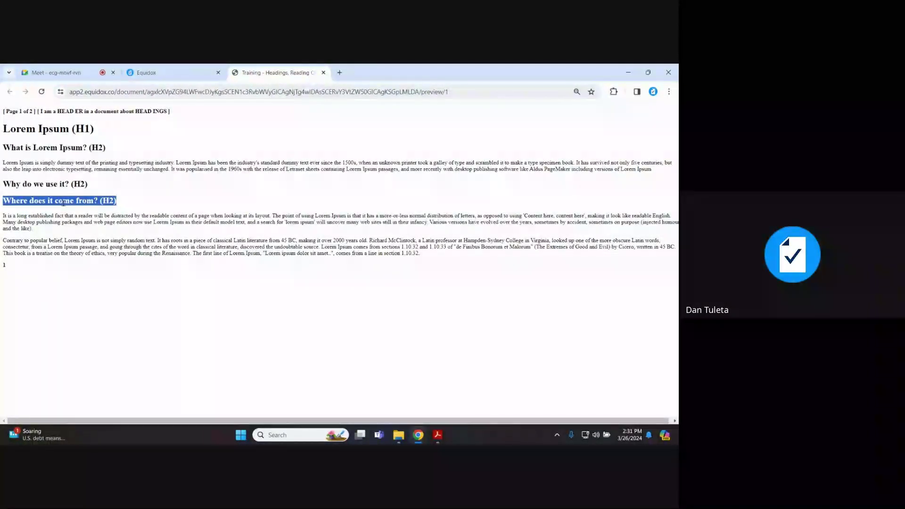
click(63, 203)
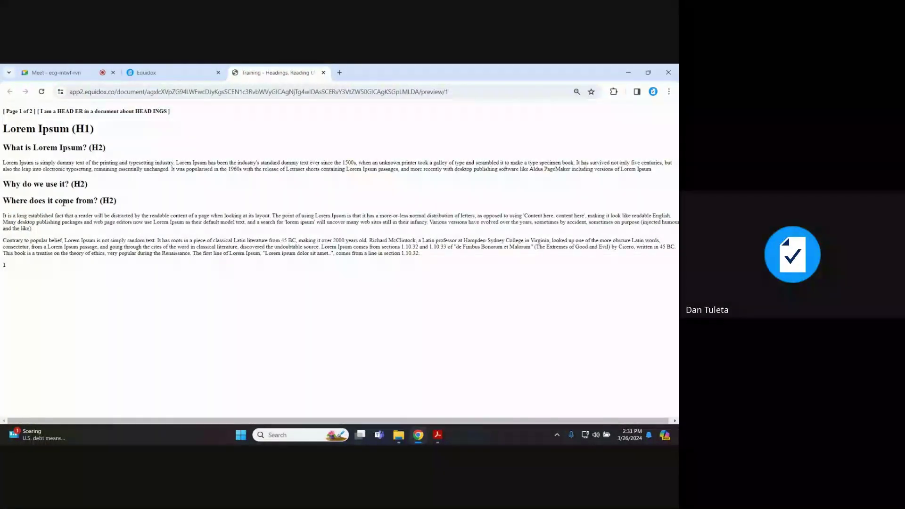
click(158, 76)
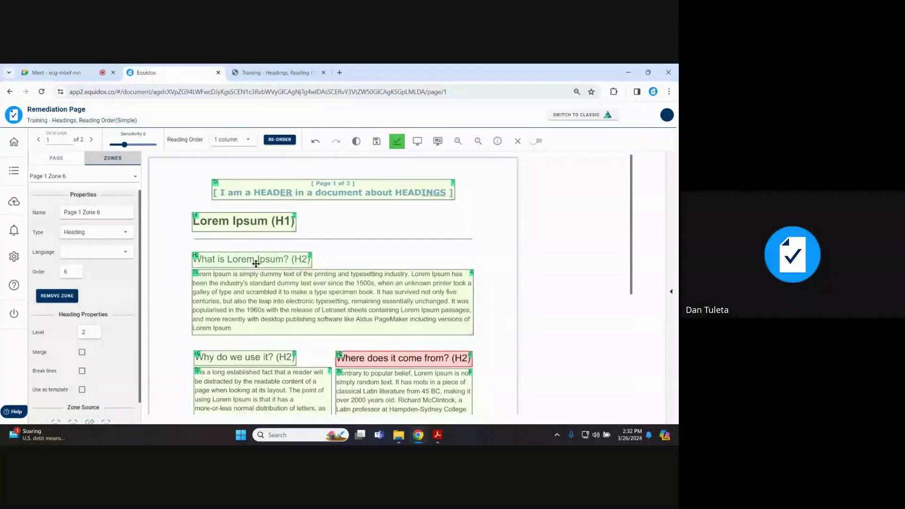
Compare the order of the headings and their paragraphs in the existing HTML preview of page 1
click(255, 78)
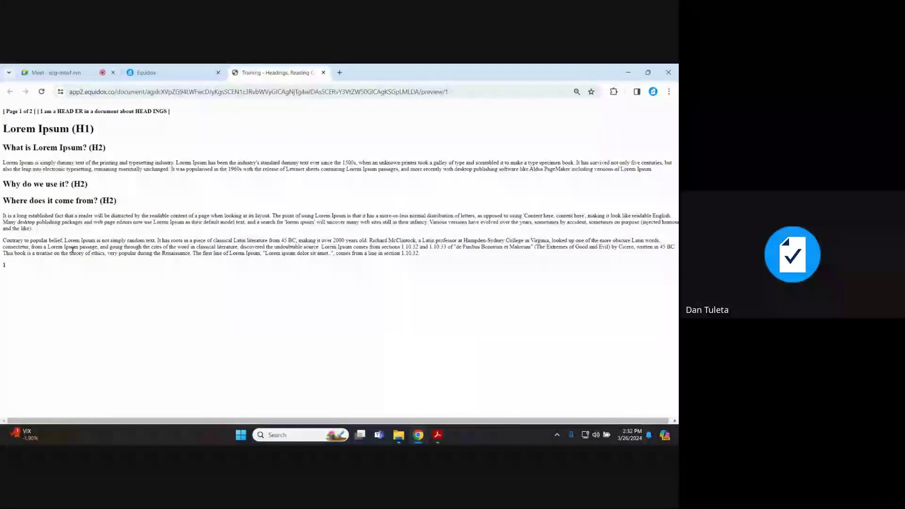
double_click(52, 185)
triple_click(53, 184)
triple_click(62, 202)
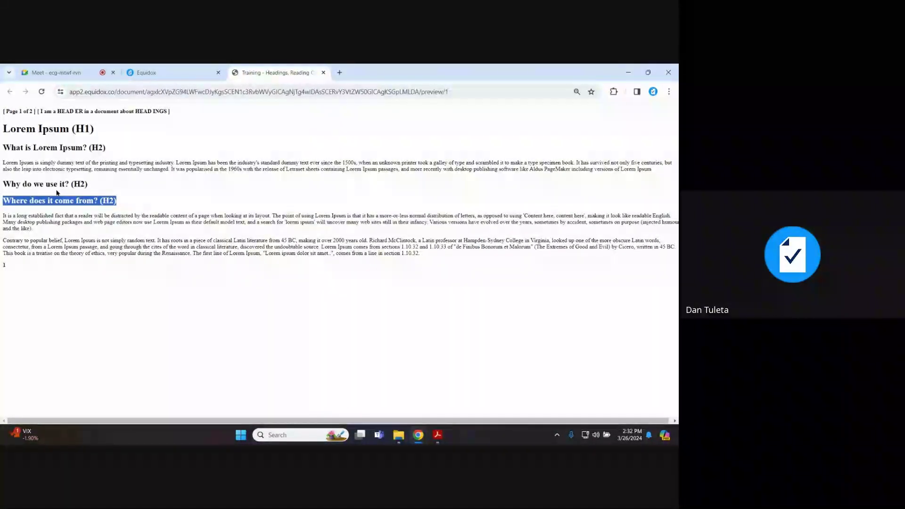
click(56, 192)
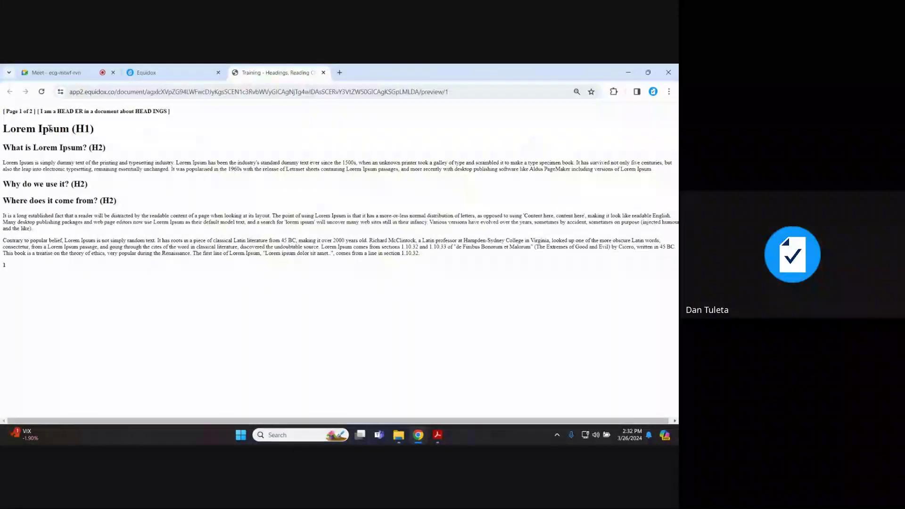
triple_click(49, 129)
triple_click(60, 147)
click(61, 147)
Return to the remediation page and trace the zone order across the side-by-side "Why do we use it?" and "Where does it come from?" sections
click(155, 75)
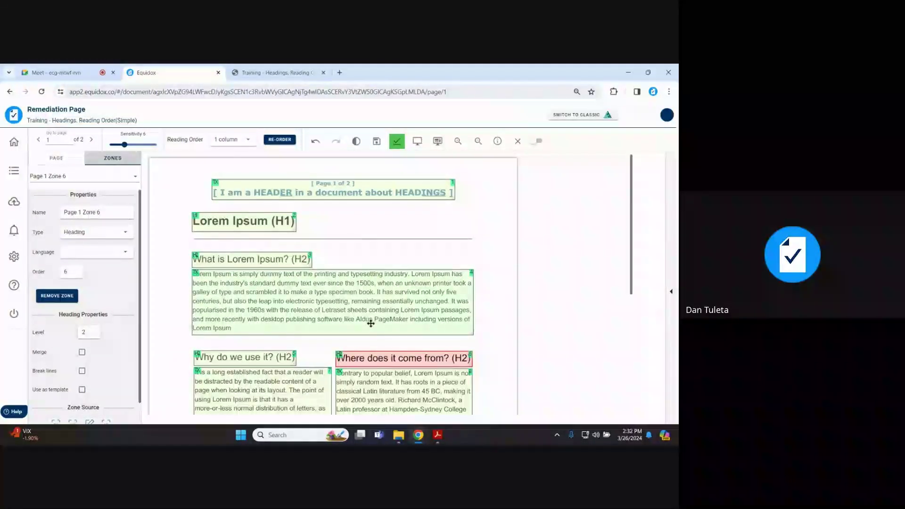
scroll(358, 315, down, 3)
scroll(358, 315, down, 1)
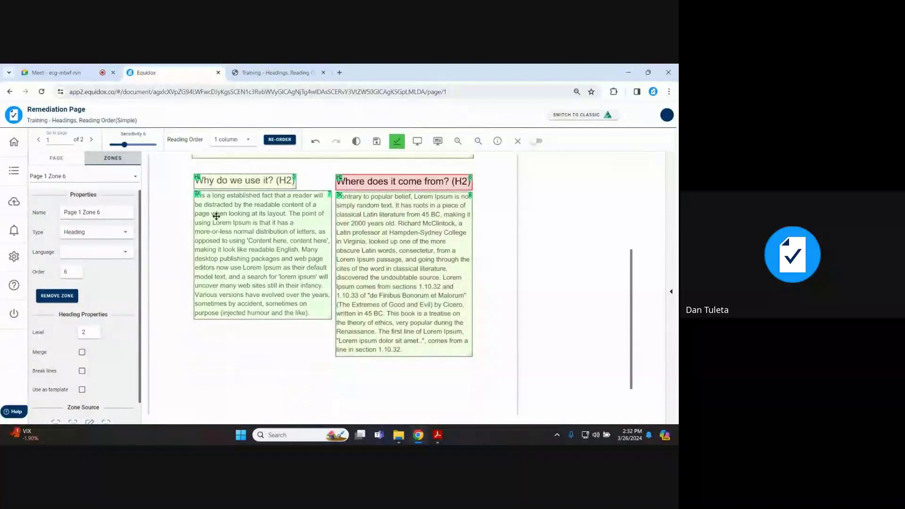
click(217, 181)
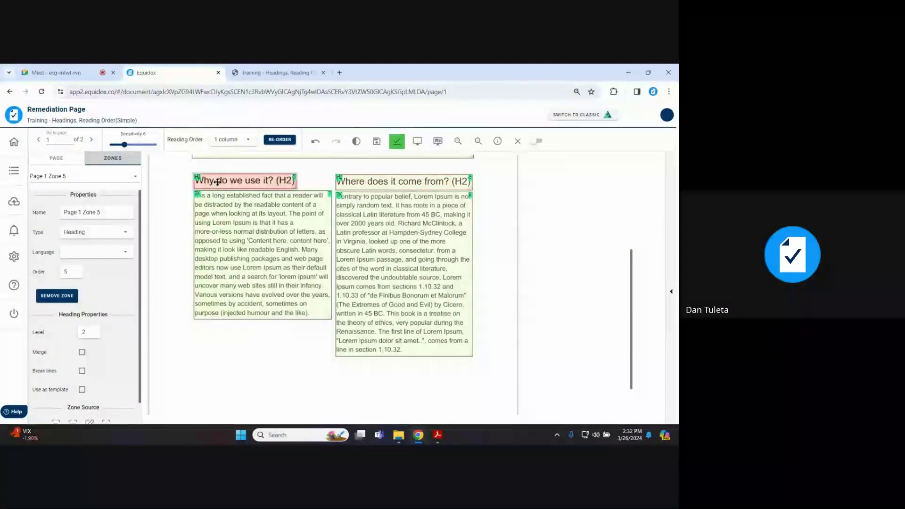
click(415, 183)
click(283, 221)
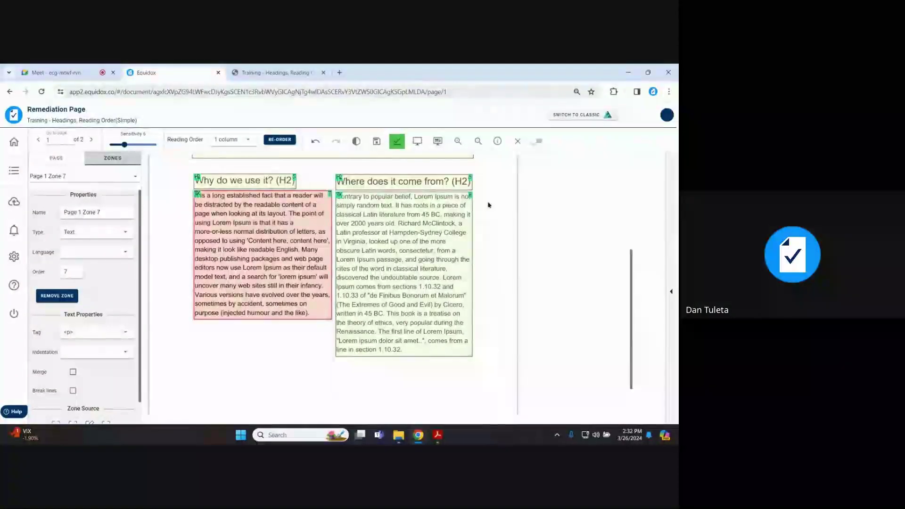
click(424, 222)
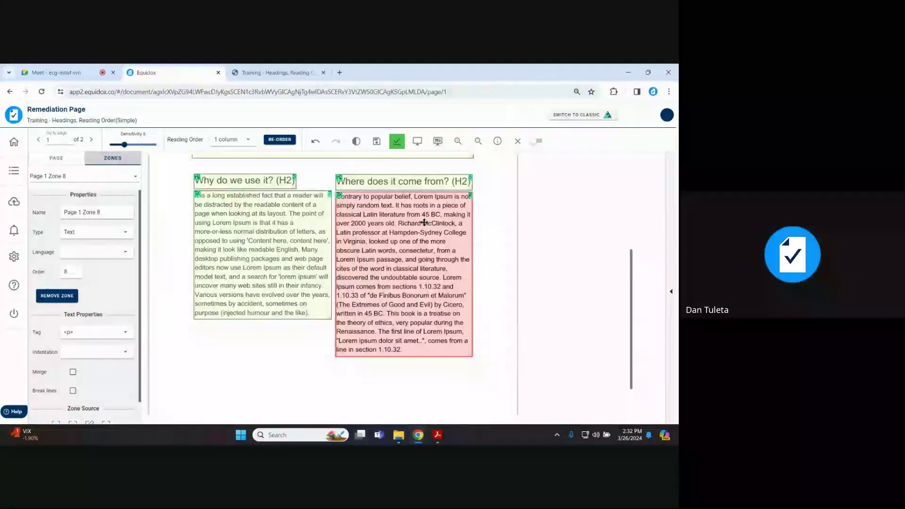
Re-order the zones on page 1 using the 2 columns reading order
click(249, 140)
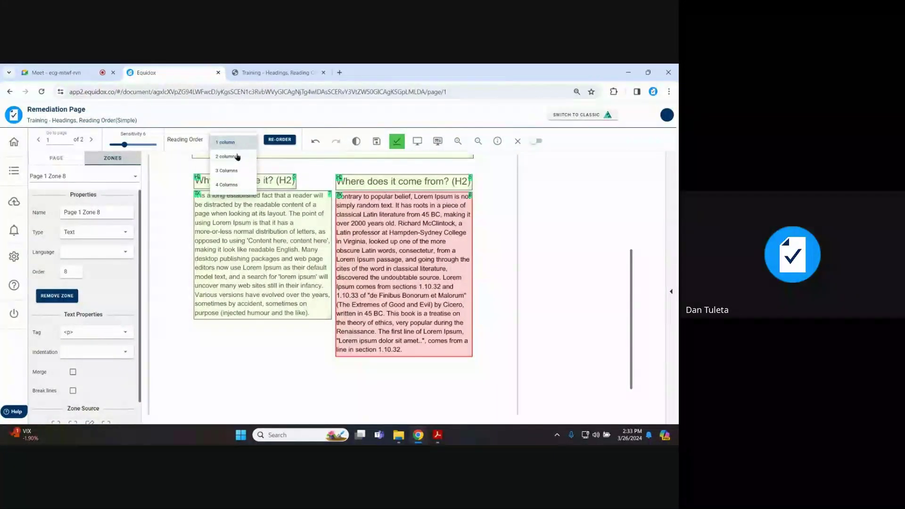
click(232, 156)
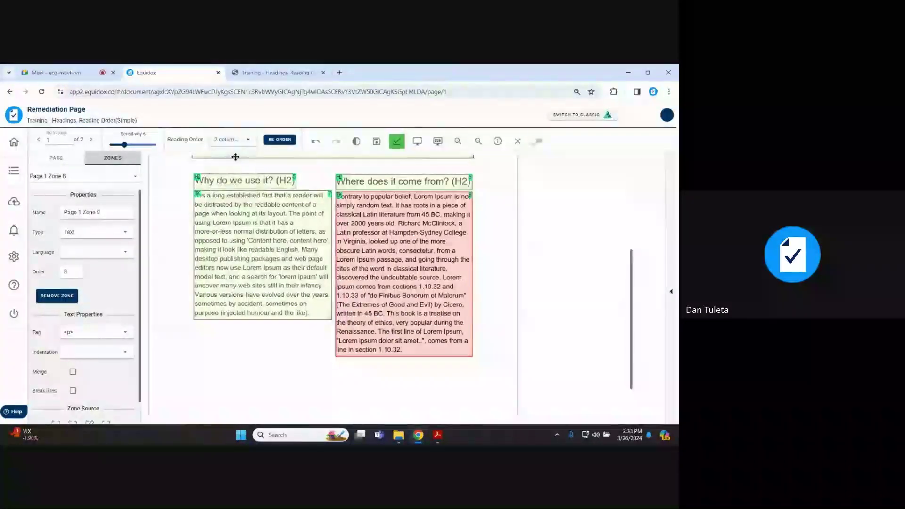
click(283, 139)
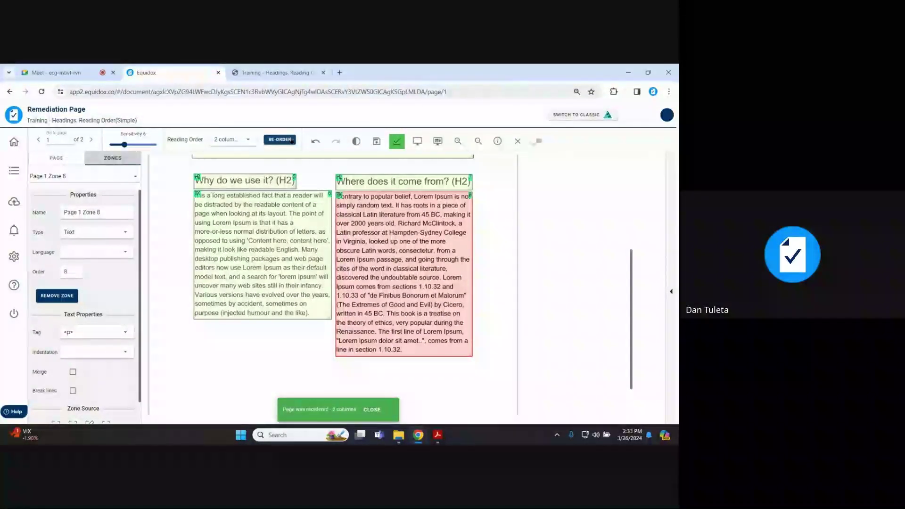
Trace the new zone order from the "What is Lorem Ipsum?" paragraph through both column headings and their paragraphs
scroll(304, 231, up, 2)
click(304, 232)
click(284, 270)
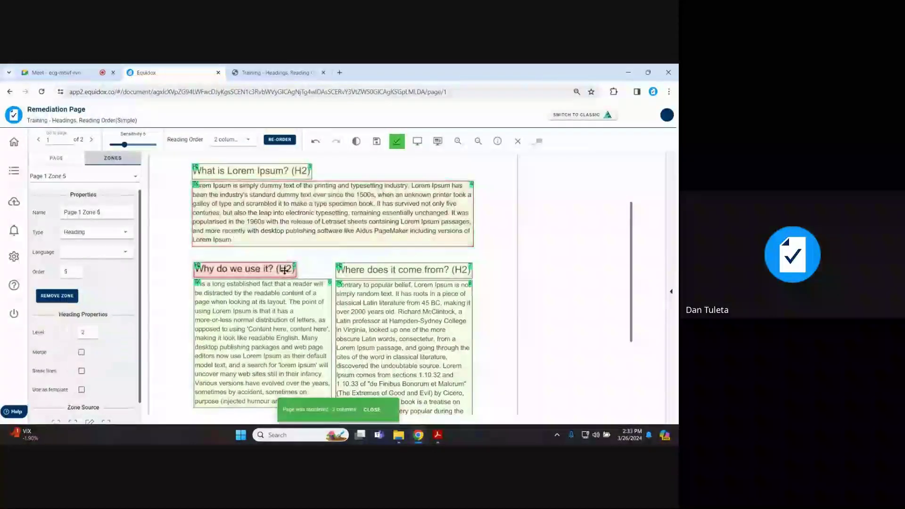
click(275, 304)
click(411, 267)
click(406, 309)
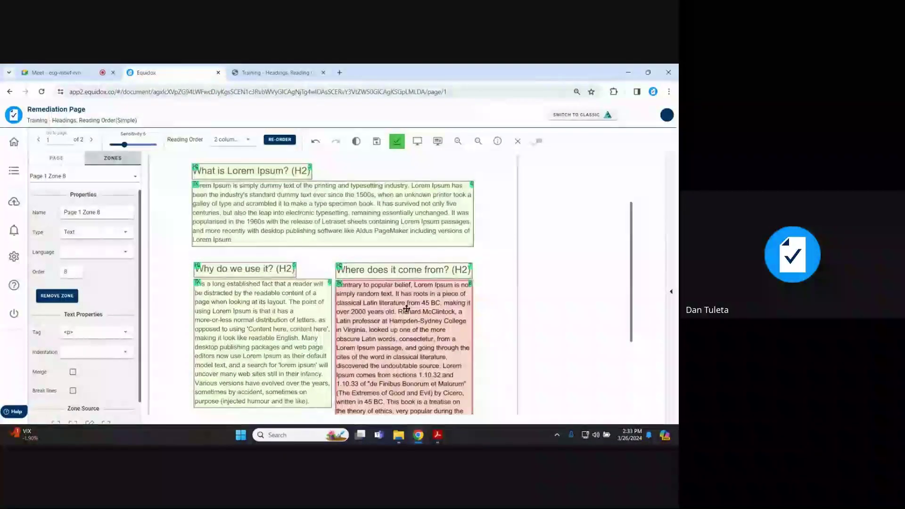
Generate a new HTML preview of page 1 and check that each H2 heading precedes its own paragraph
click(417, 141)
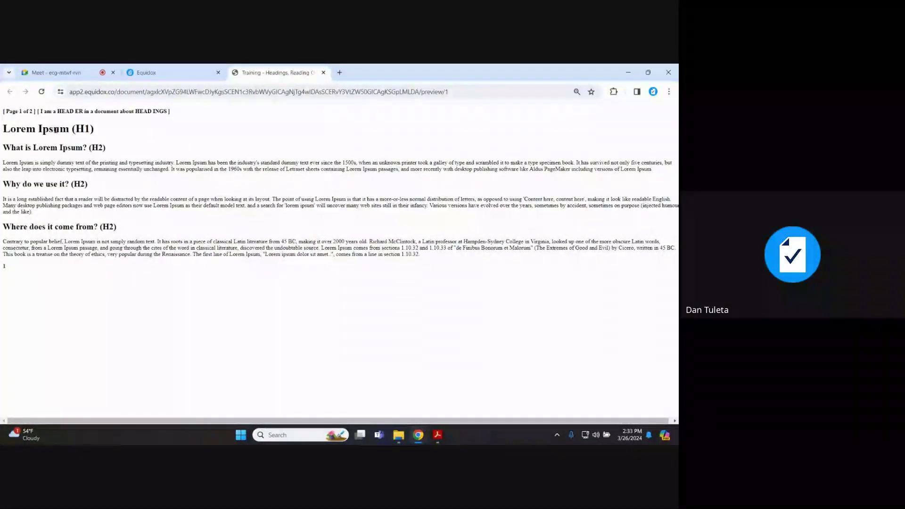
triple_click(58, 201)
triple_click(53, 184)
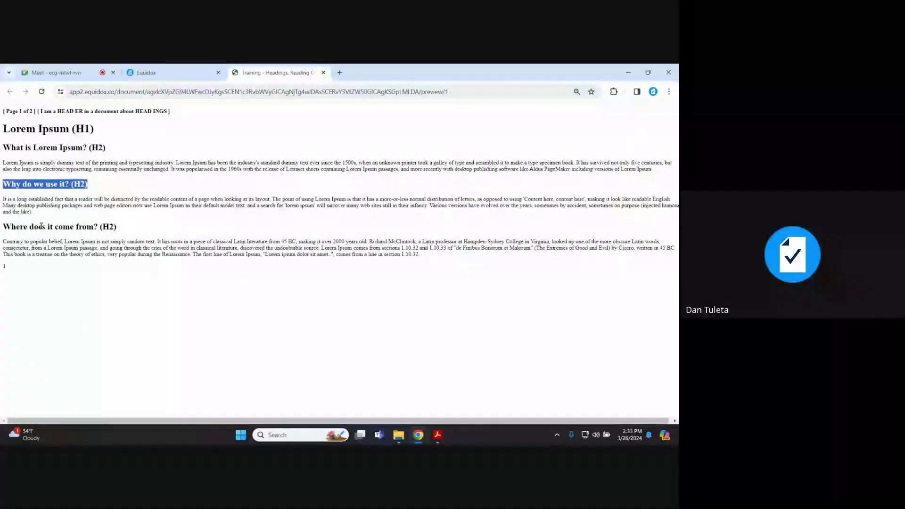
click(41, 222)
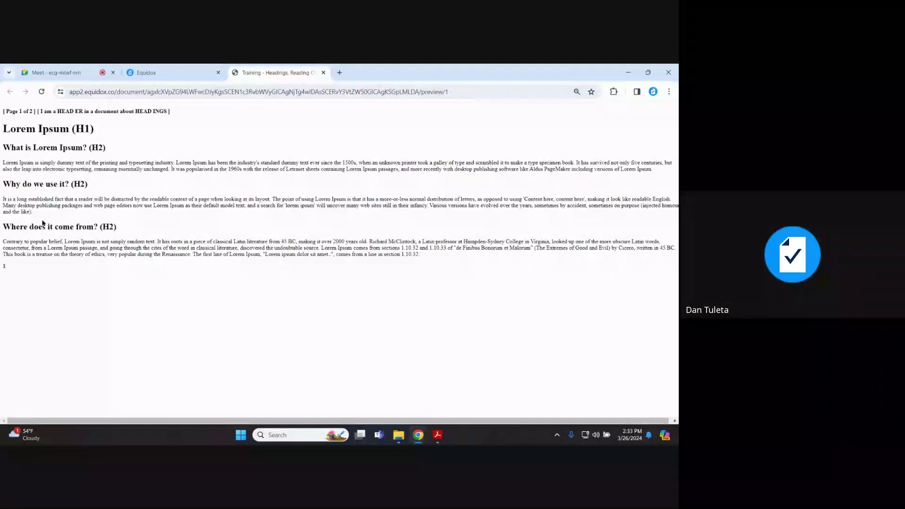
Delete the page header zone above the Lorem Ipsum (H1) title on page 1
click(159, 72)
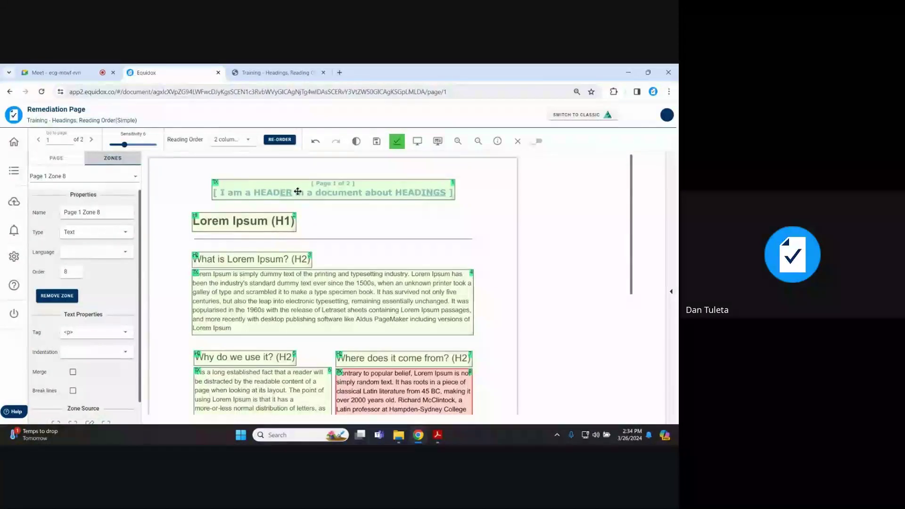
click(297, 191)
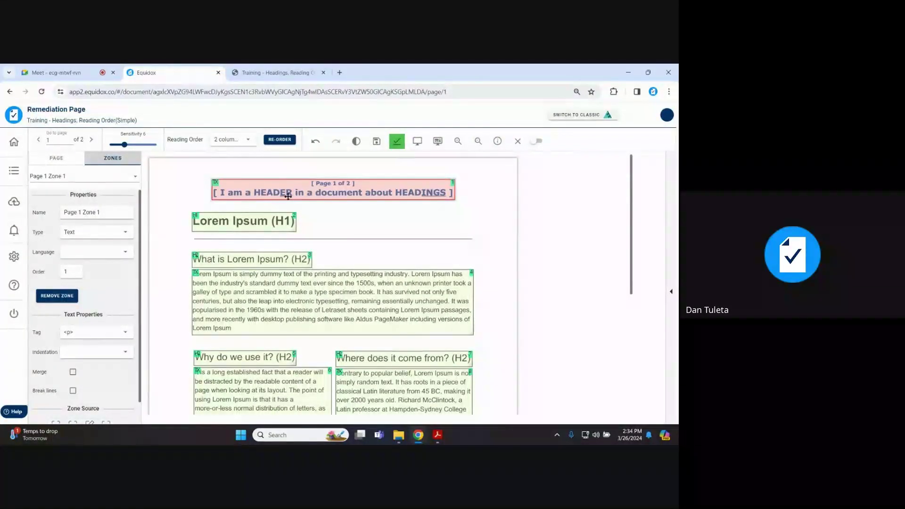
key(Delete)
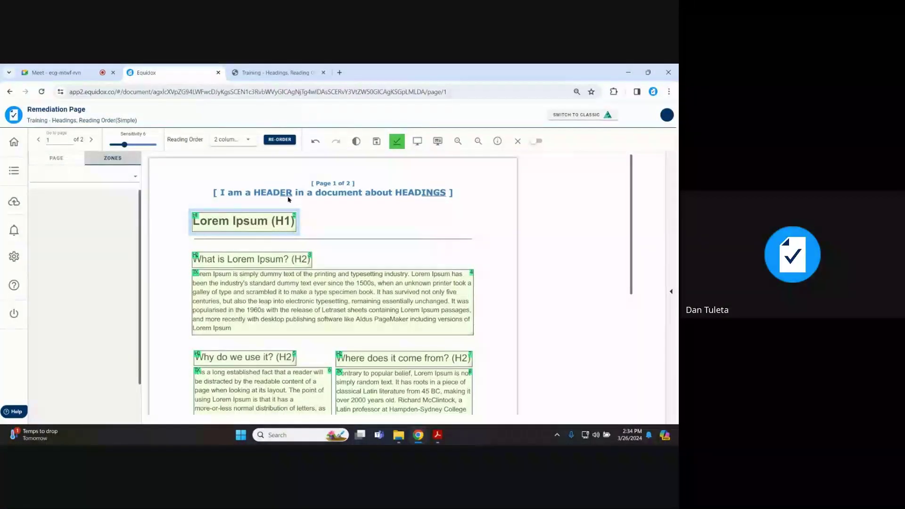
Preview page 1 as HTML again to check the output without the page header zone
click(393, 146)
click(418, 141)
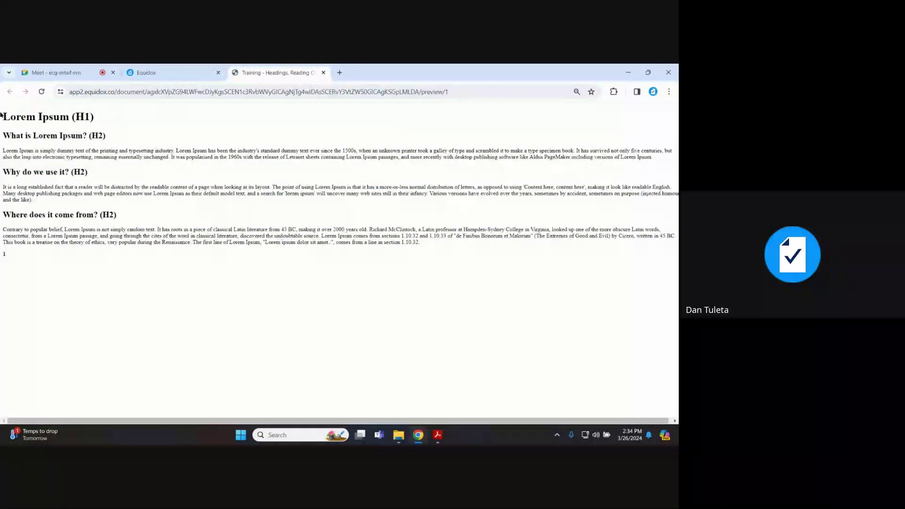
triple_click(60, 116)
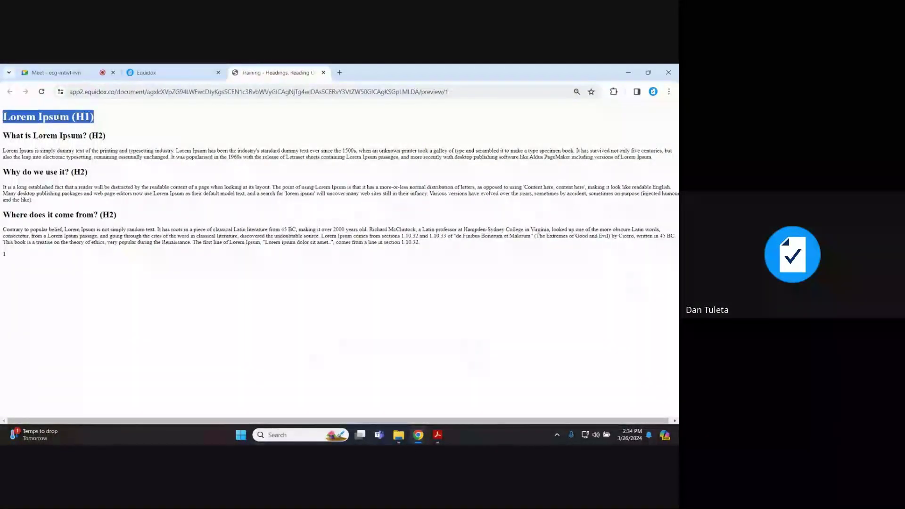
click(56, 290)
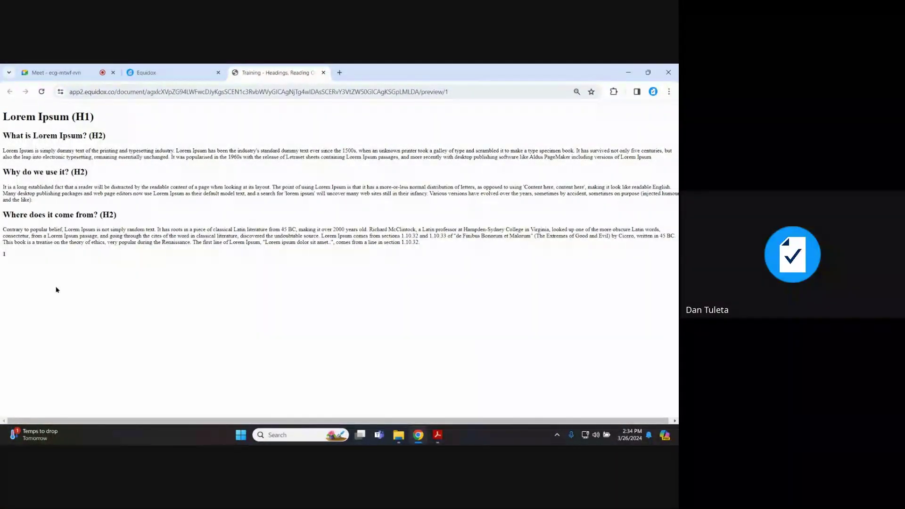
Back on the remediation page, draw a zone around the full two-line page header on page 1
click(170, 72)
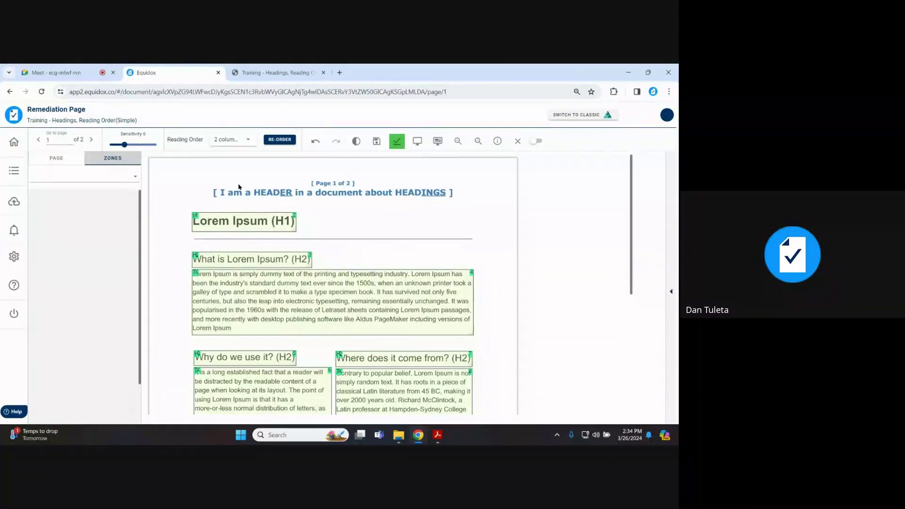
mouse_move(210, 177)
mouse_down()
mouse_move(304, 195)
mouse_move(459, 202)
mouse_up()
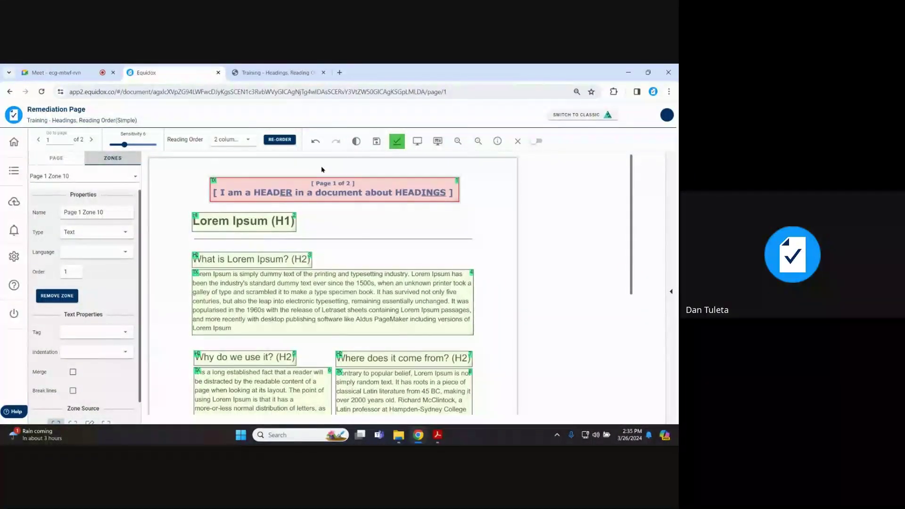
Draw a small zone overlapping the "Page 1 of 2" header text and set its type to Ignore
drag(321, 166, 342, 187)
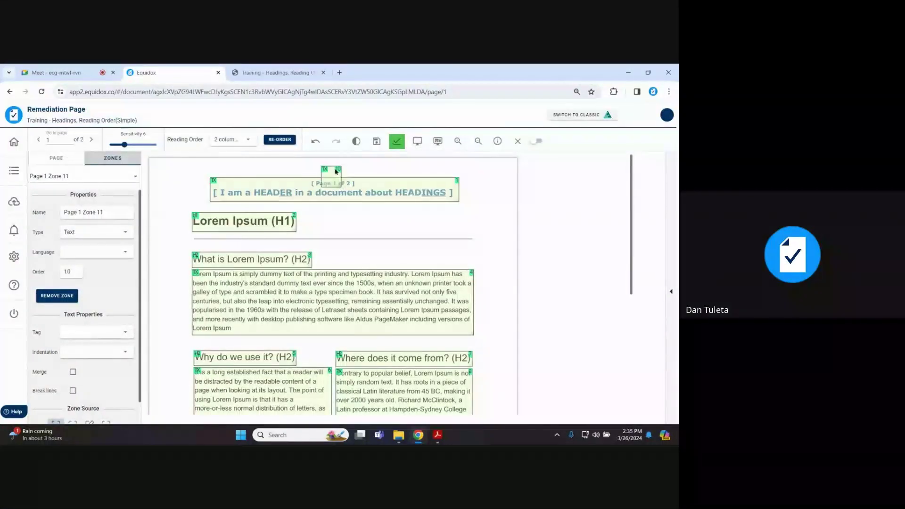
click(335, 182)
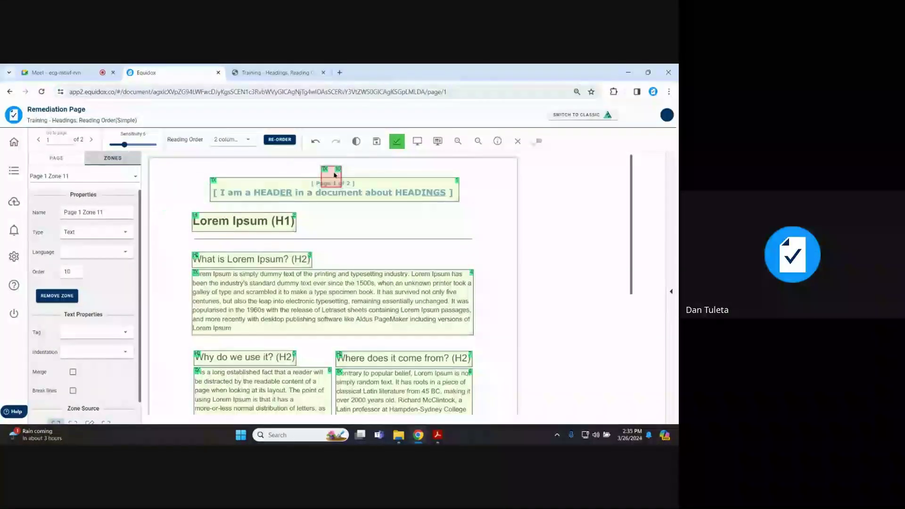
click(125, 236)
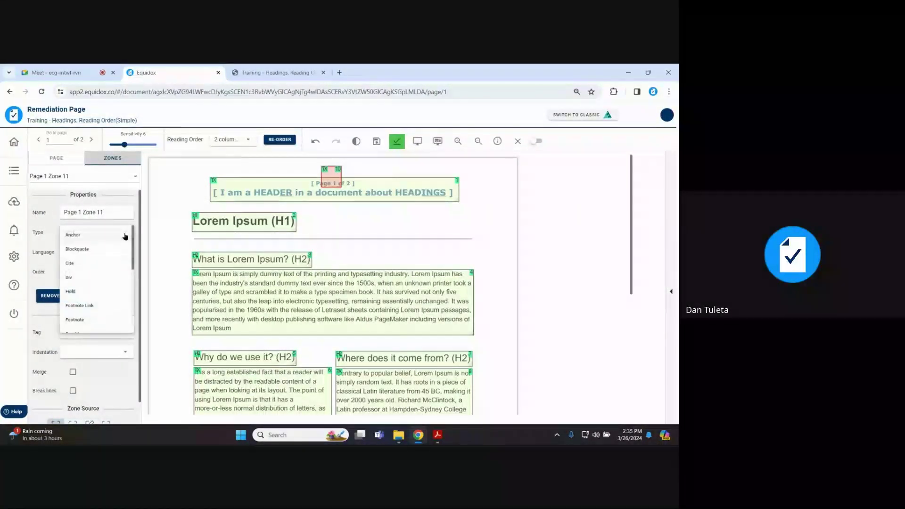
scroll(87, 285, down, 3)
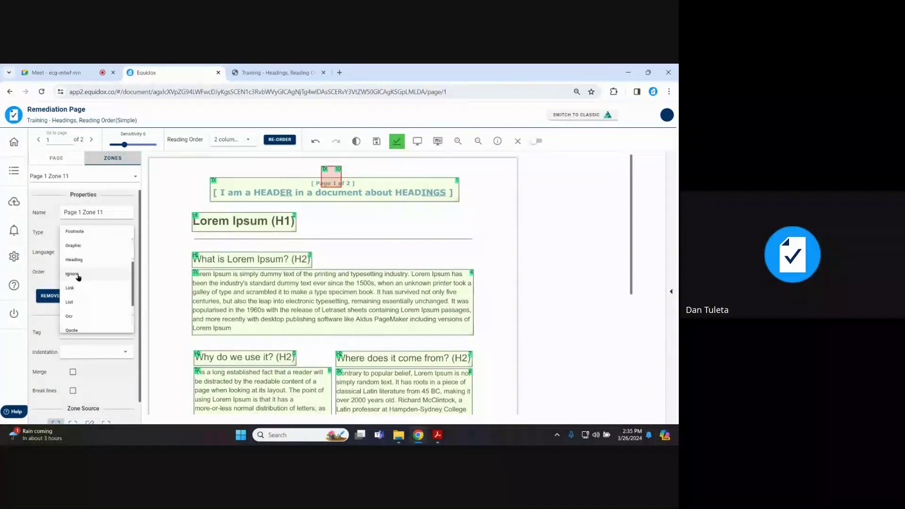
click(338, 174)
key(i)
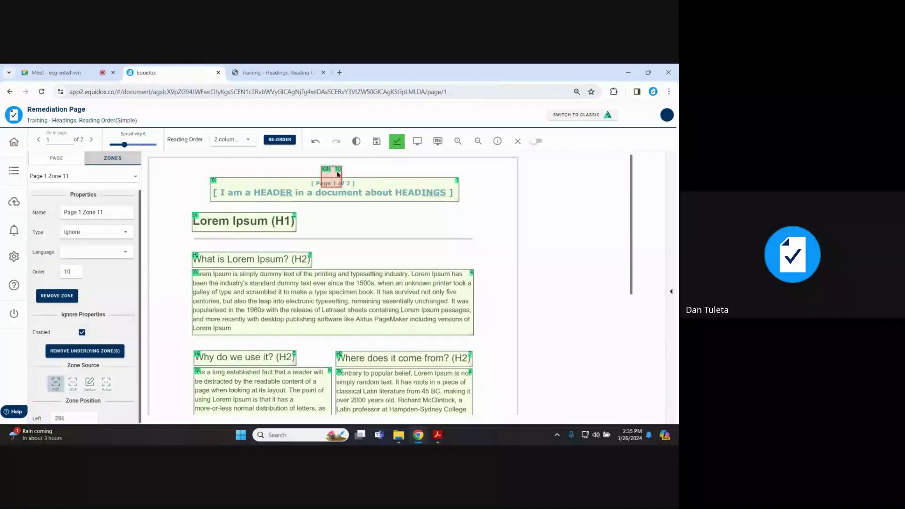
Preview page 1 as HTML to check how the Ignore zone affects the header text, and return to the remediation page
click(370, 190)
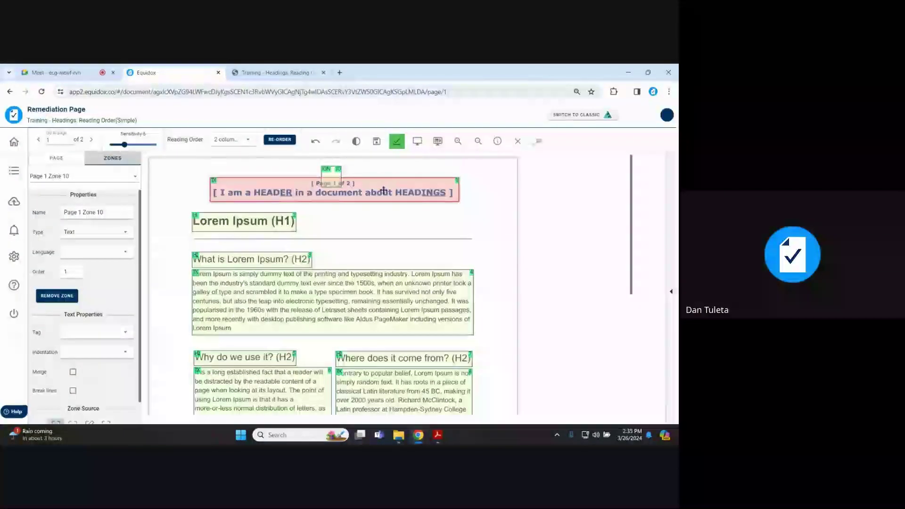
click(418, 141)
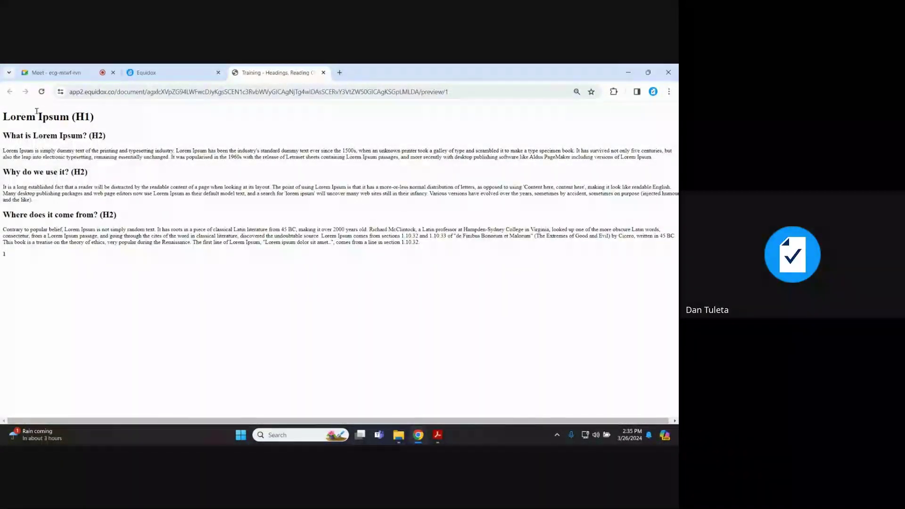
click(168, 77)
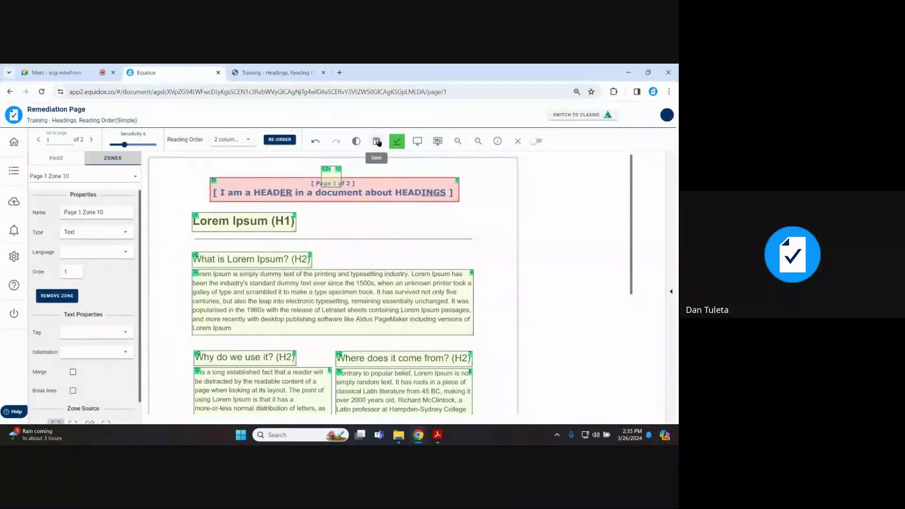
Save page 1, open page 2 and inspect the Ignore zone over its header and the remaining zones down the page
click(91, 139)
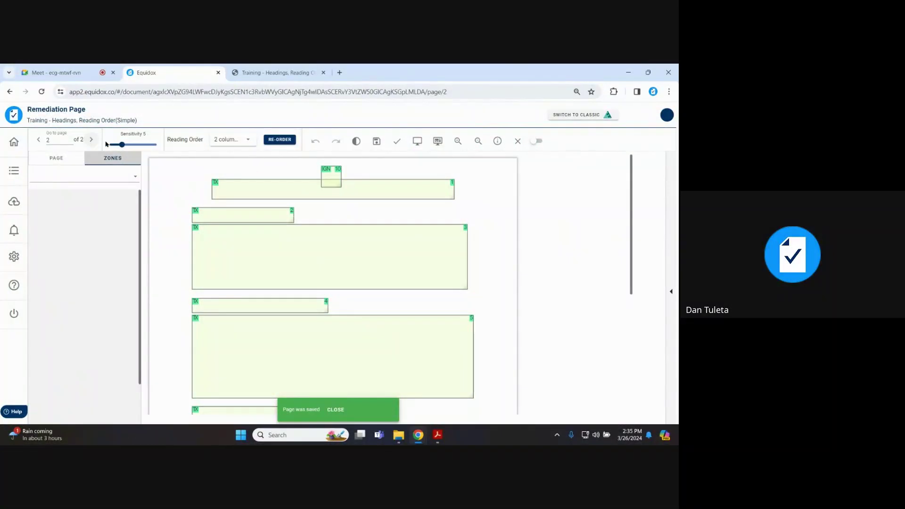
click(336, 172)
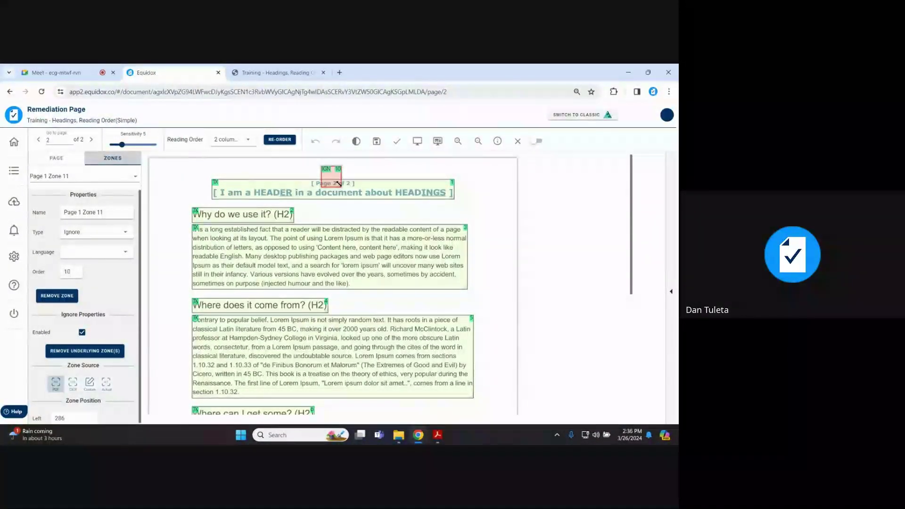
scroll(248, 282, down, 5)
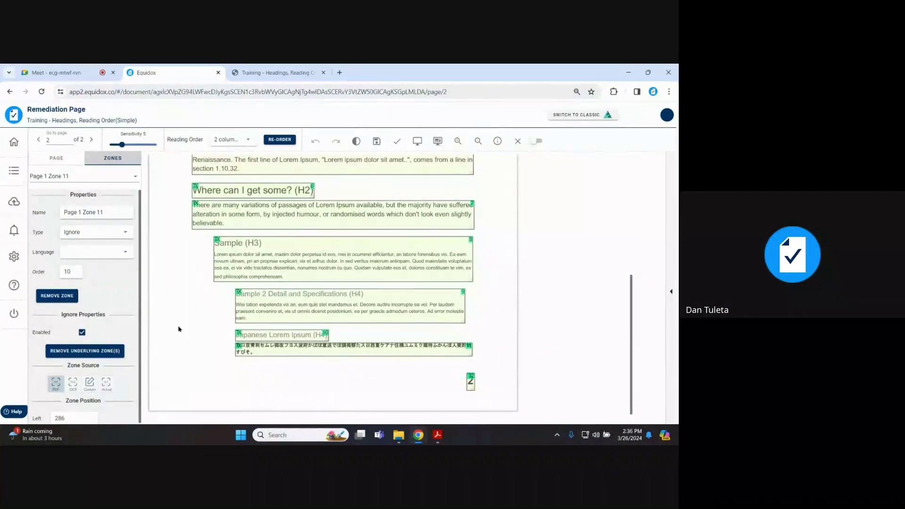
scroll(229, 288, up, 5)
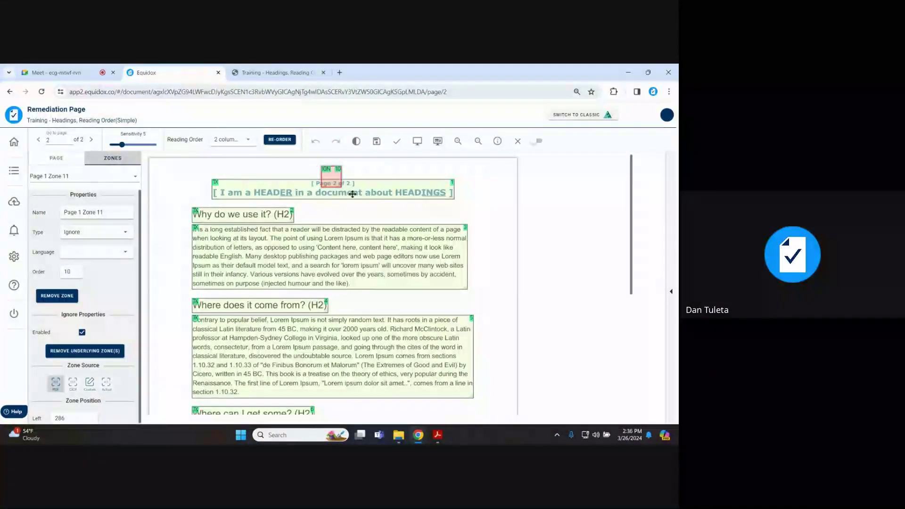
Return to page 1 and enlarge the page number zone at the foot of the page to about 47 by 47
click(38, 140)
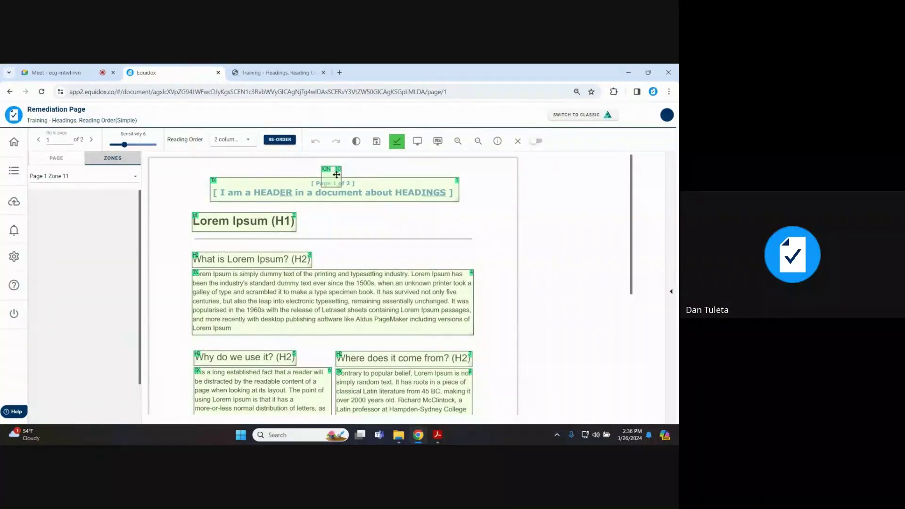
click(282, 193)
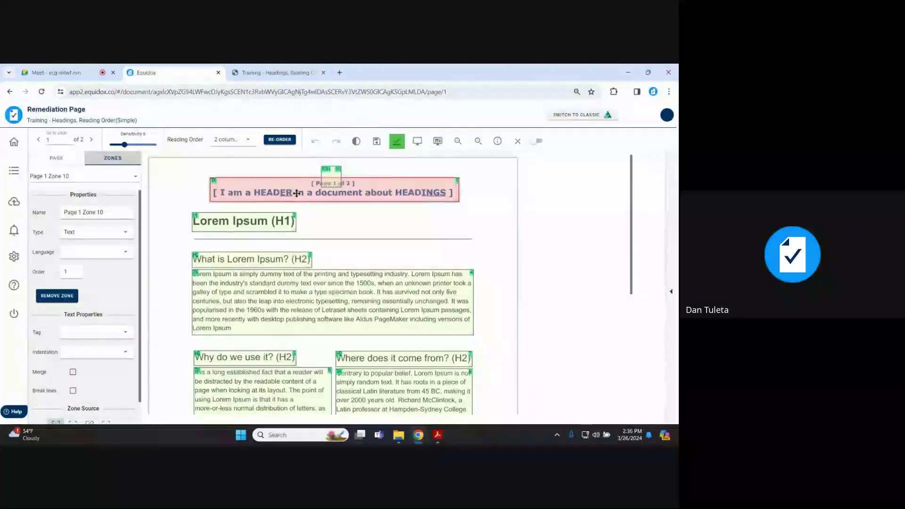
scroll(309, 201, down, 3)
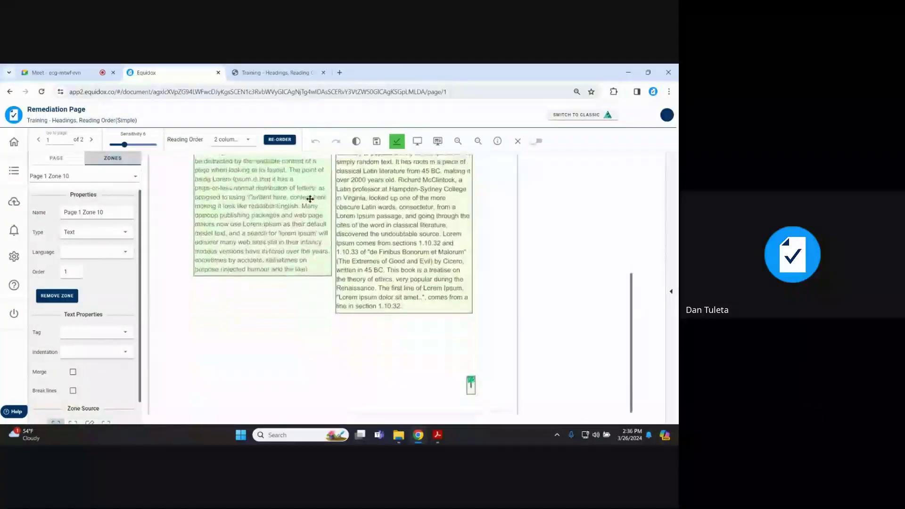
click(471, 381)
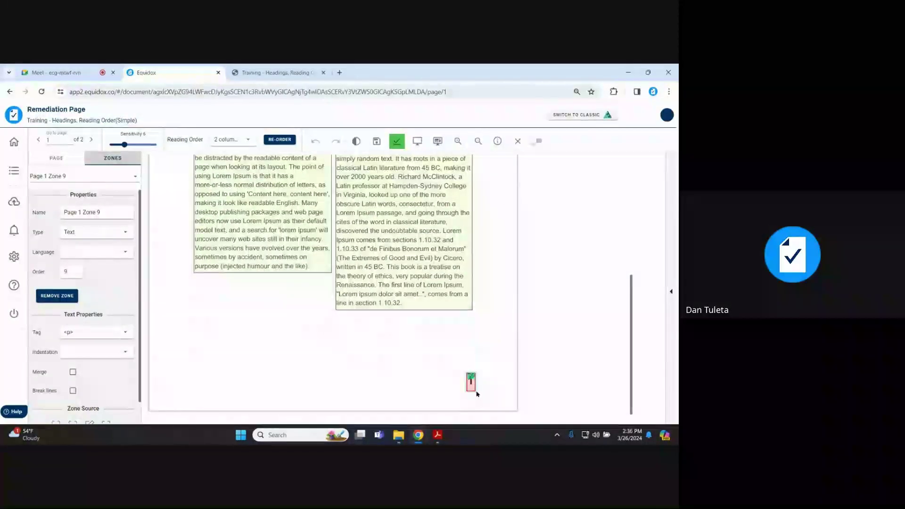
mouse_move(475, 391)
mouse_down()
mouse_move(495, 401)
mouse_move(473, 375)
mouse_up()
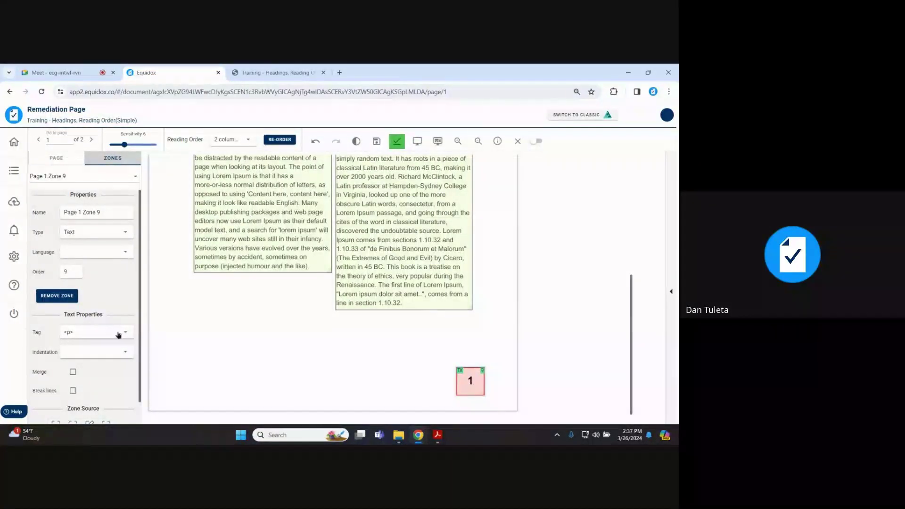
Set the page number zone's source to Actual text and enter "page 1 of 2"
scroll(100, 331, down, 1)
scroll(100, 332, down, 1)
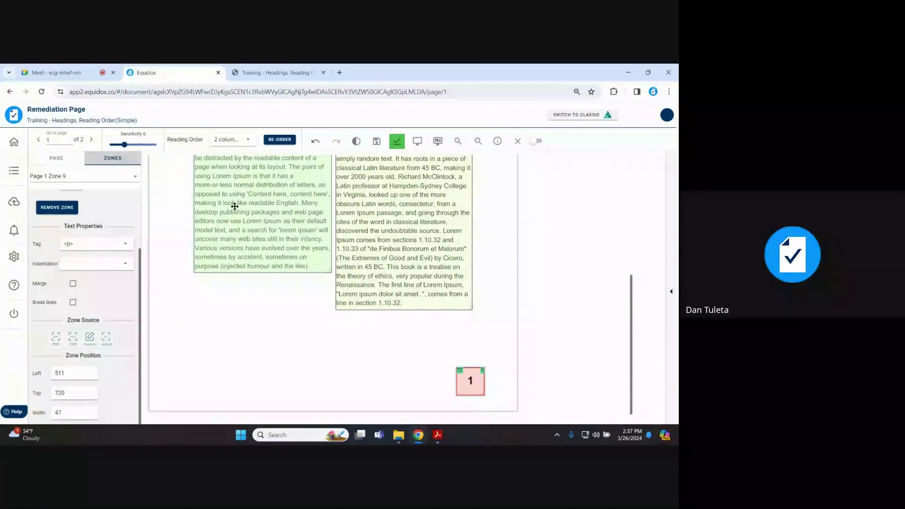
scroll(234, 206, up, 2)
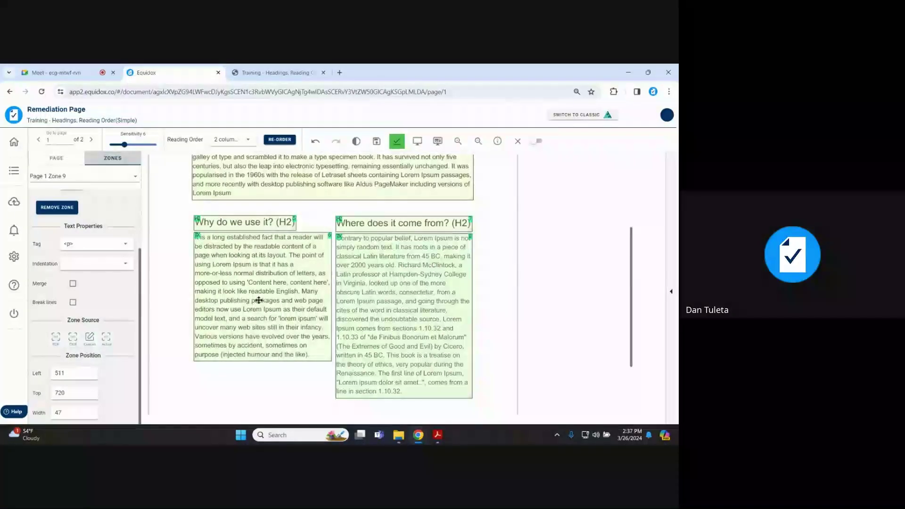
scroll(113, 346, down, 2)
scroll(495, 348, down, 2)
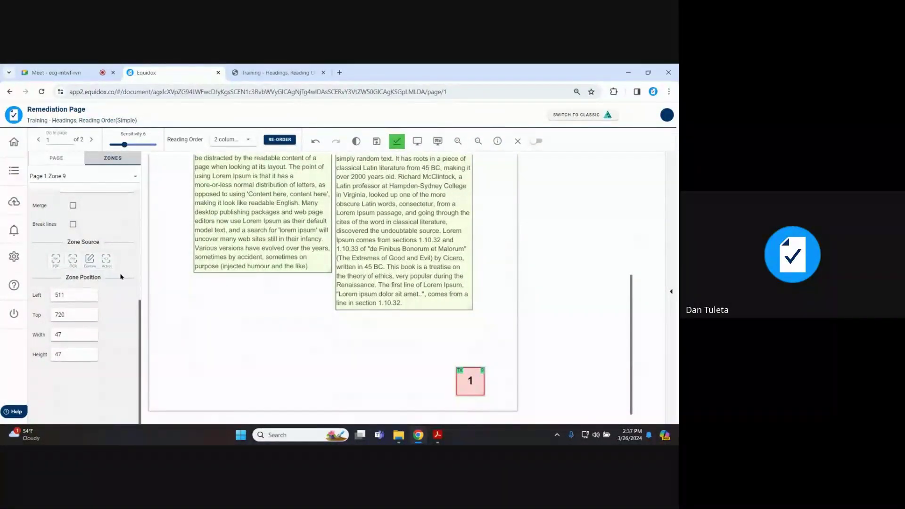
click(104, 263)
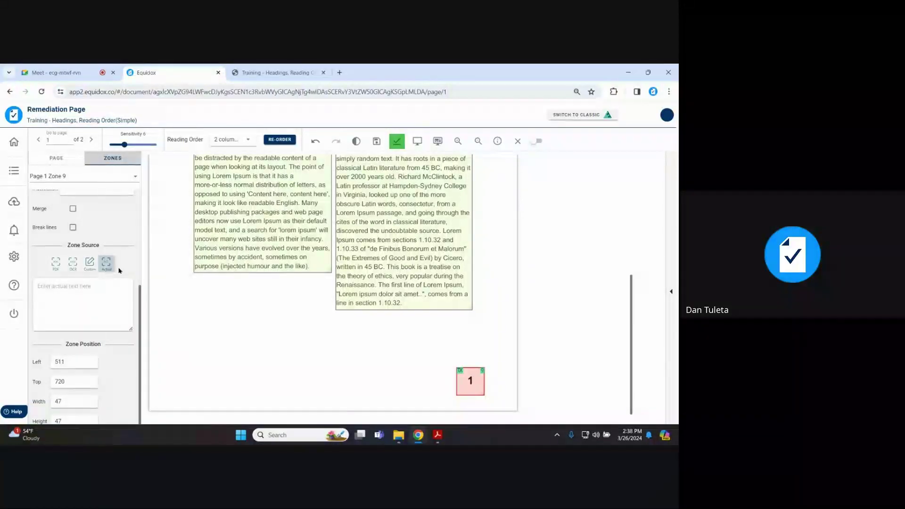
click(90, 291)
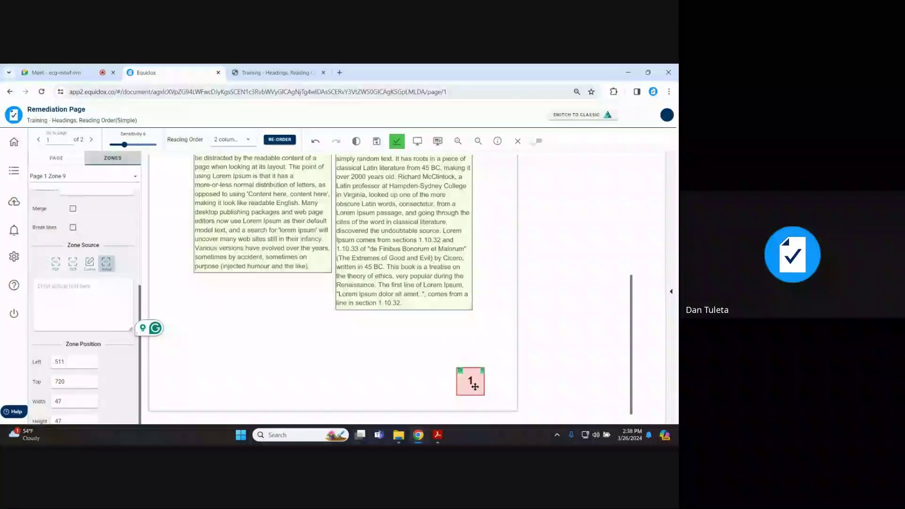
text(page 1 of 2)
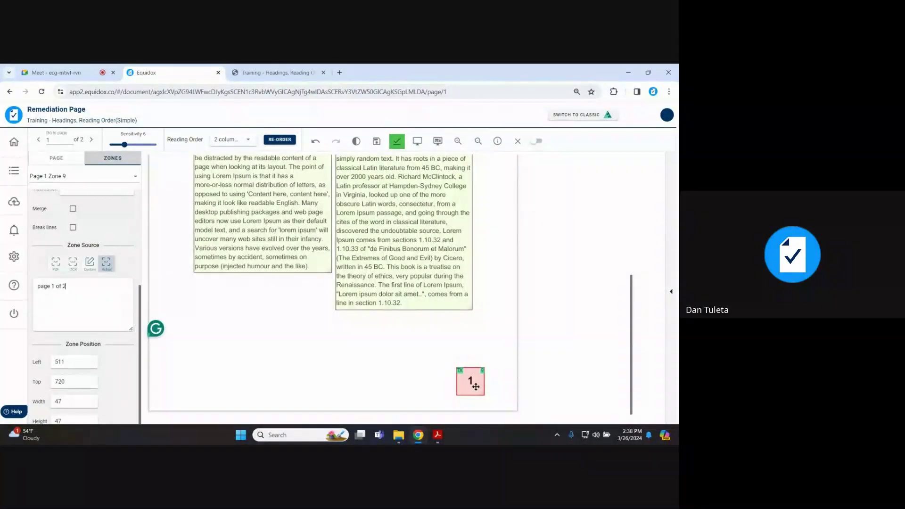
Preview page 1 as HTML to check the page number's actual text, and go back to the remediation page
click(418, 141)
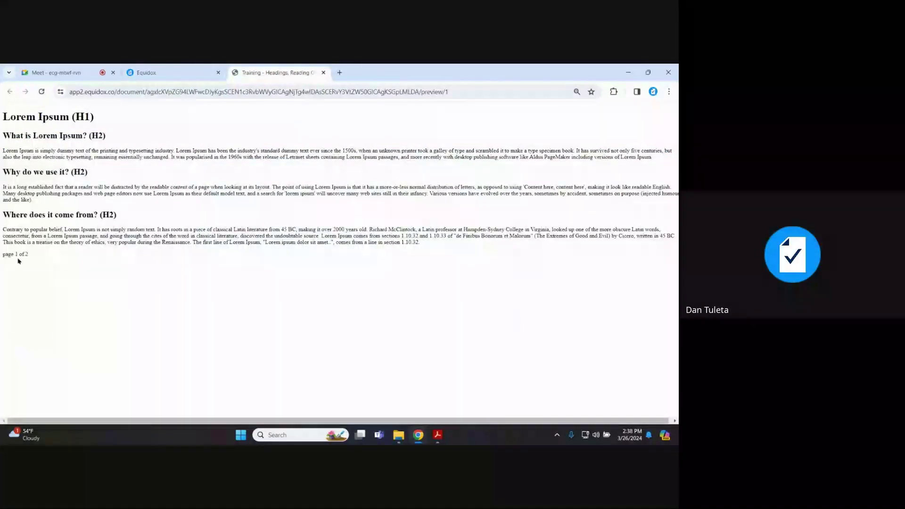
triple_click(15, 255)
click(38, 261)
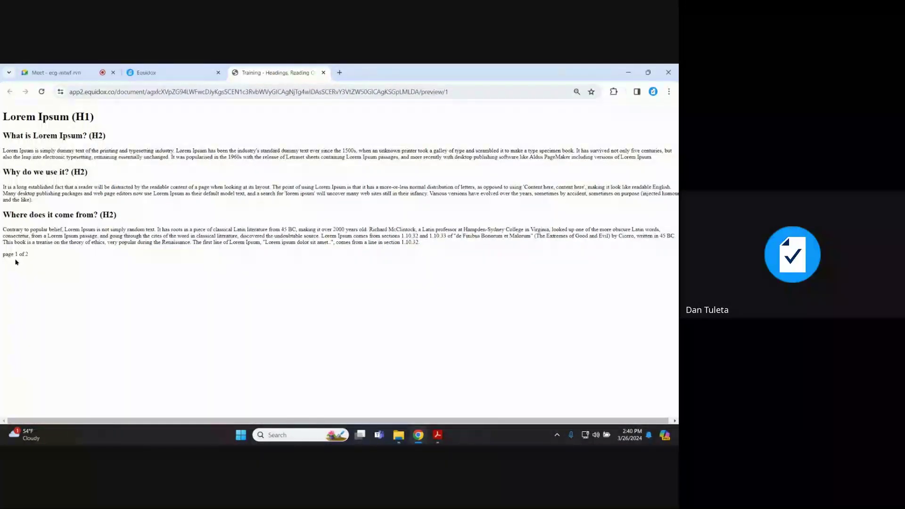
click(150, 72)
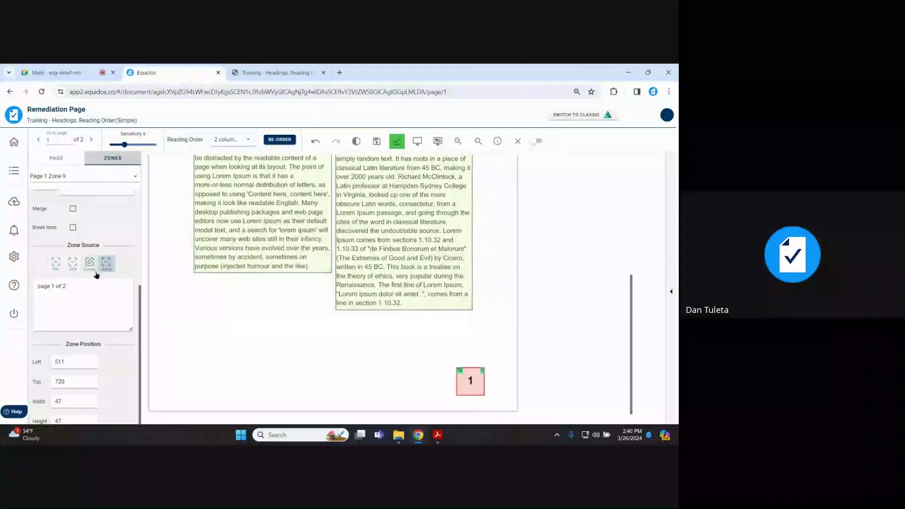
Draw a zone about 141 by 56 in the blank area below the left column, with the Custom source text "custom information about this page"
drag(174, 318, 258, 350)
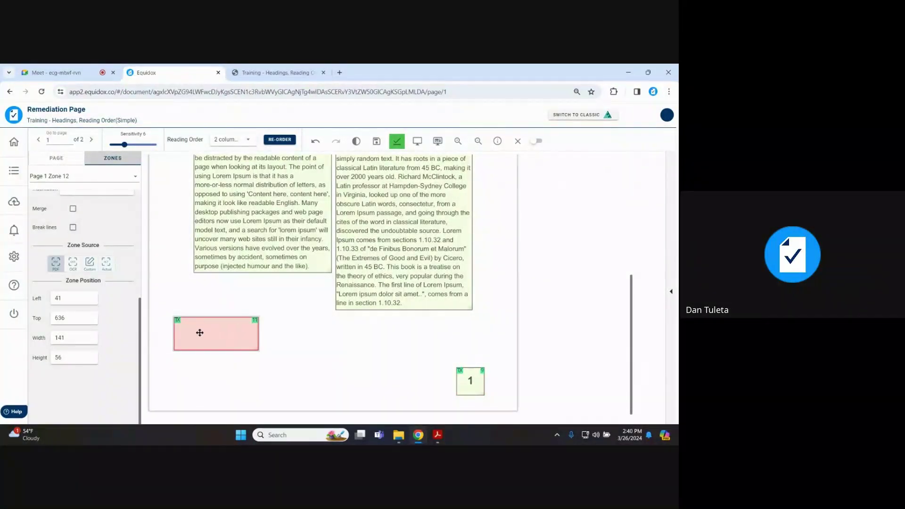
click(90, 265)
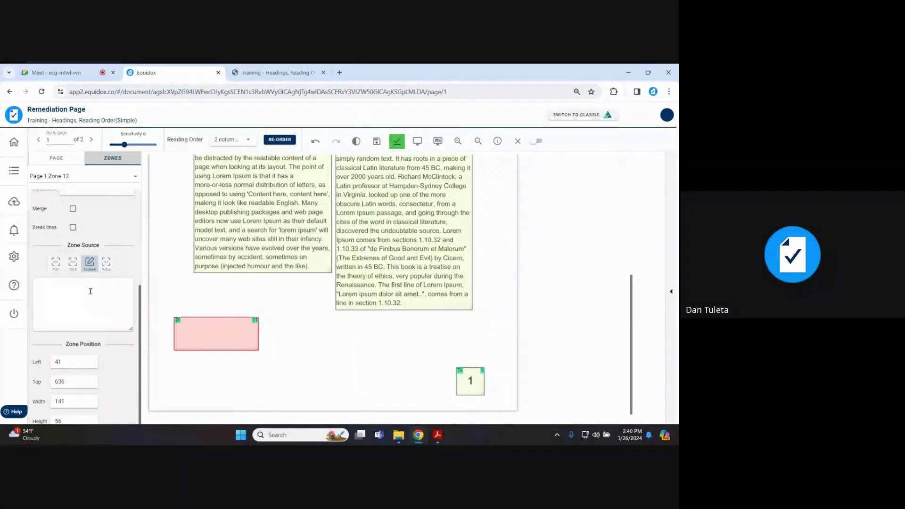
text(cust)
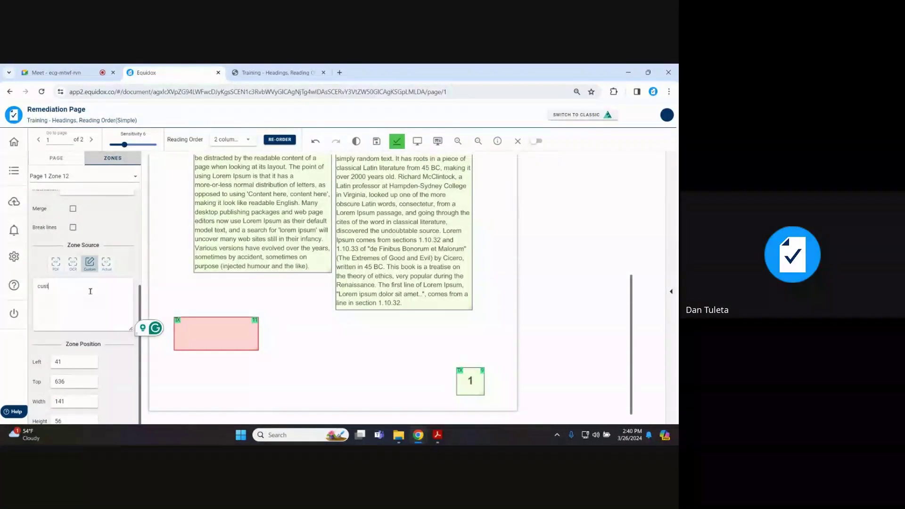
text(om informati)
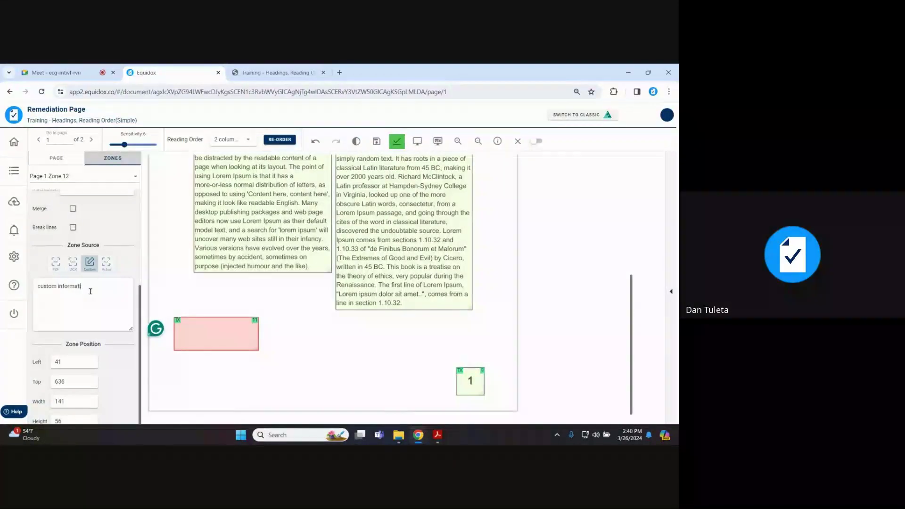
text(on about this page)
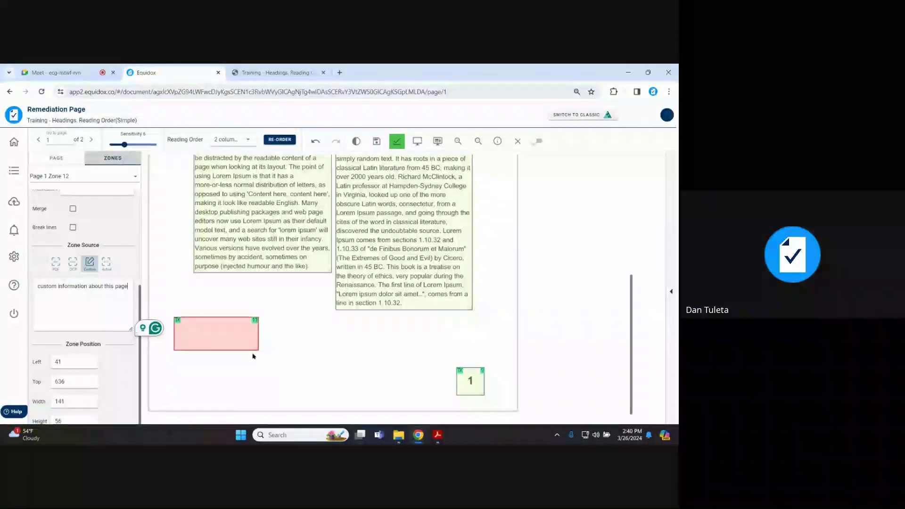
Preview page 1 as HTML to check the custom text, and return to the remediation page
click(397, 140)
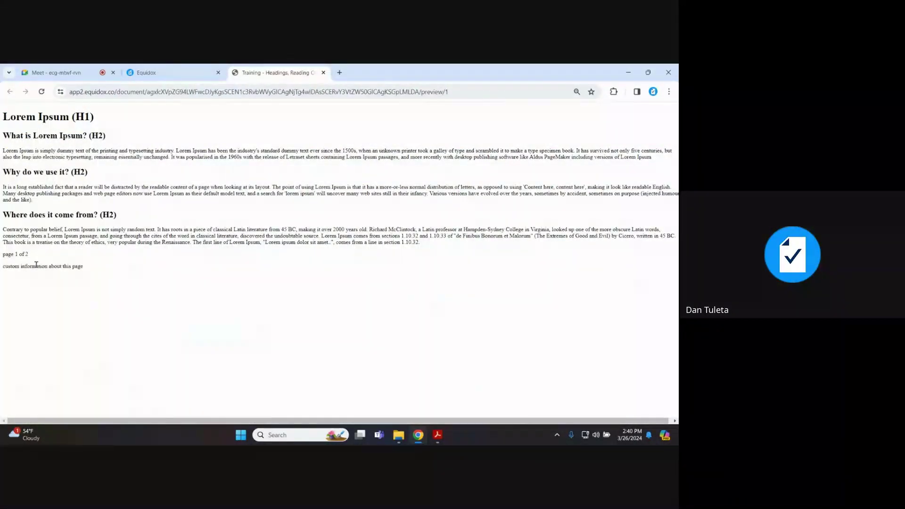
triple_click(36, 265)
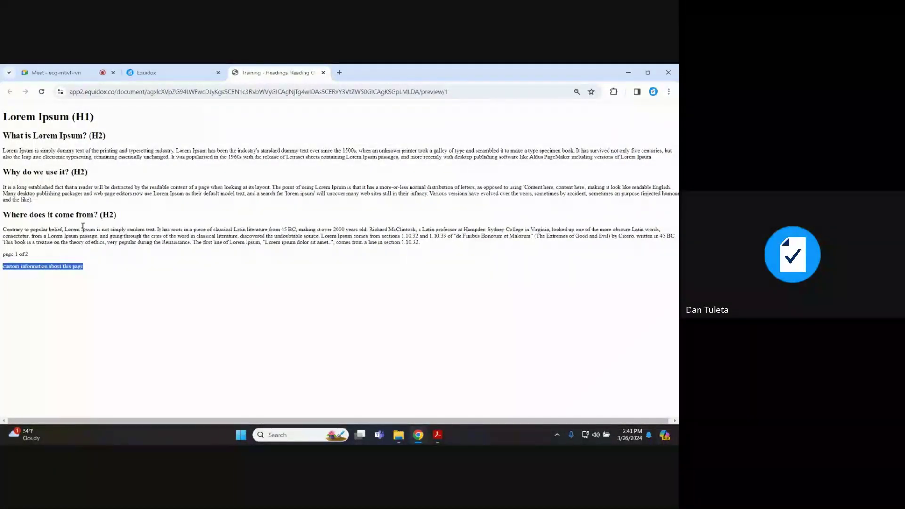
click(185, 73)
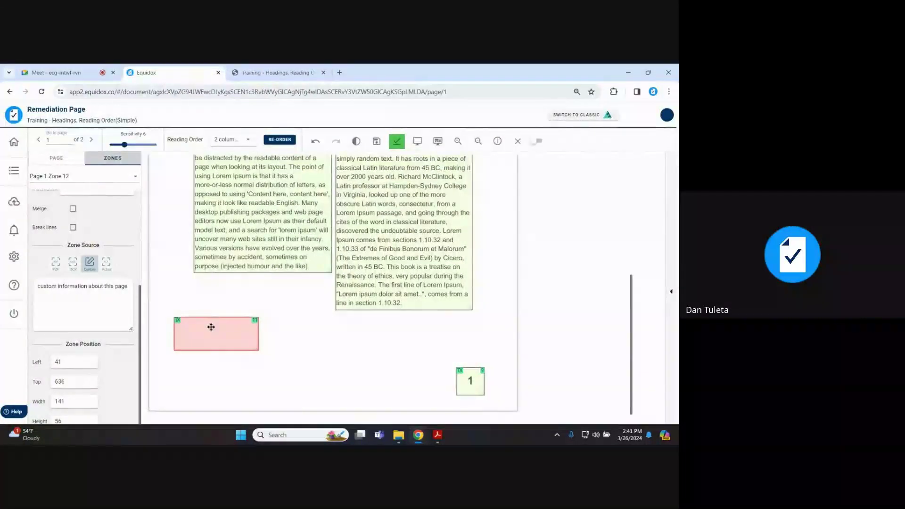
Move the custom text zone up to just below the left column and draw seven small zones in the blank space around it
drag(210, 325, 231, 290)
mouse_move(176, 327)
mouse_down()
mouse_move(206, 334)
mouse_move(179, 354)
mouse_move(192, 359)
mouse_move(192, 385)
mouse_up()
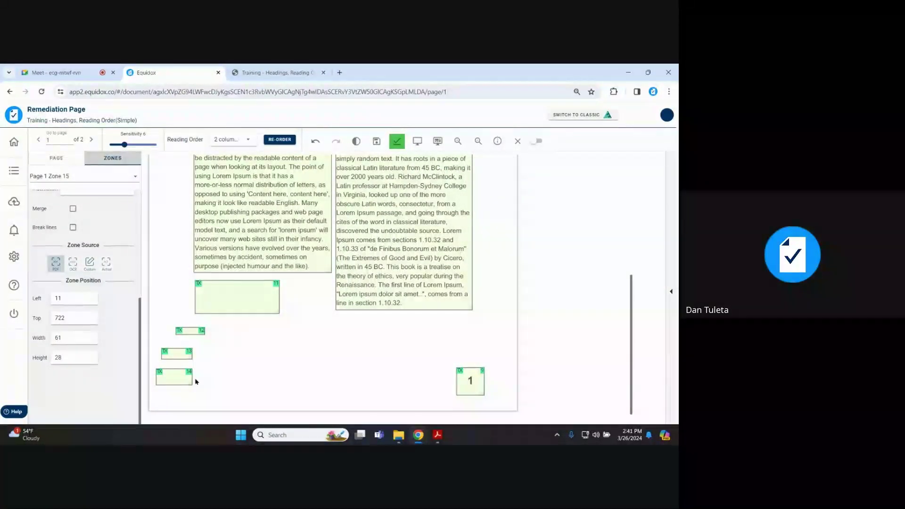
drag(238, 312, 227, 317)
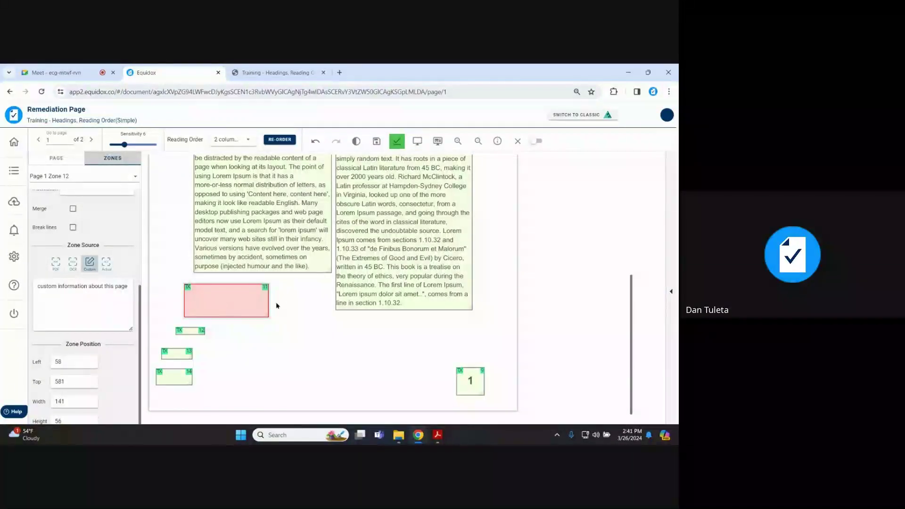
mouse_move(278, 298)
mouse_down()
mouse_move(319, 313)
mouse_move(347, 367)
mouse_move(372, 390)
mouse_up()
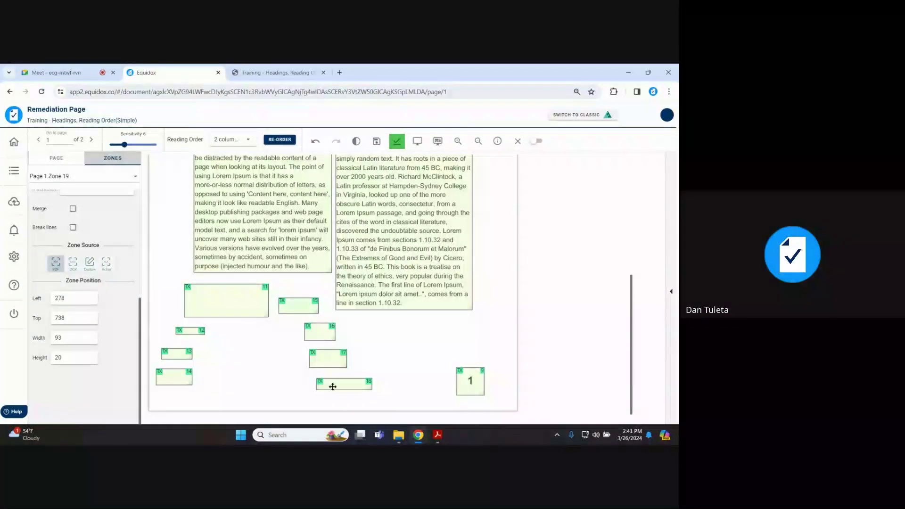
Delete the seven small empty zones around the custom text zone, leaving the custom text and page number zones in place
click(298, 304)
key(Delete)
click(320, 333)
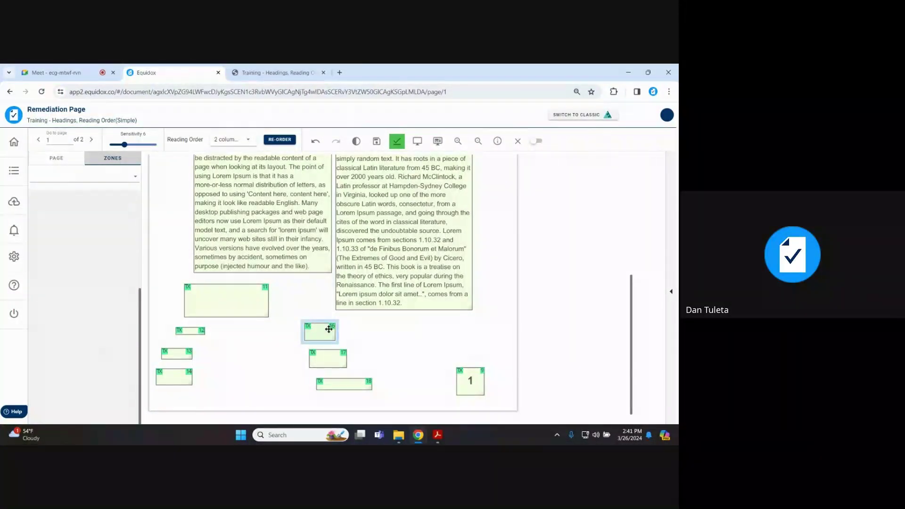
key(Delete)
click(335, 361)
key(Delete)
click(343, 383)
key(Delete)
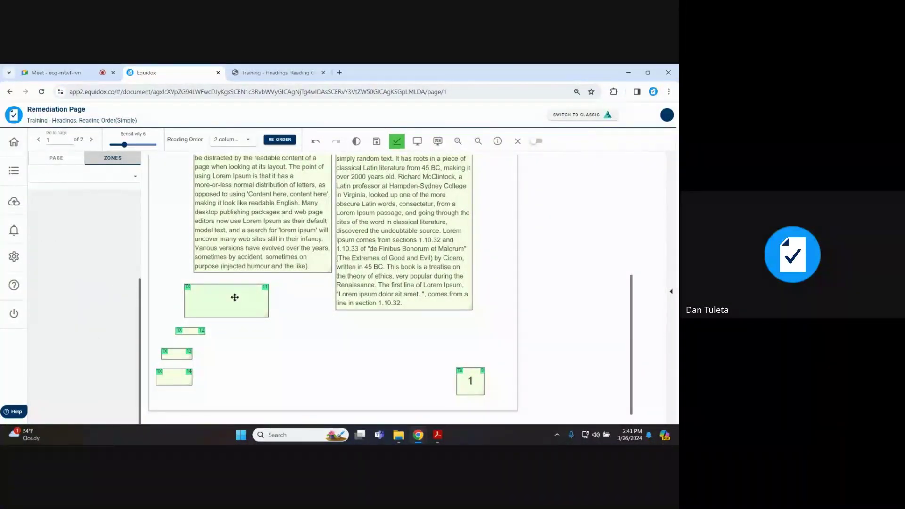
click(193, 330)
key(Delete)
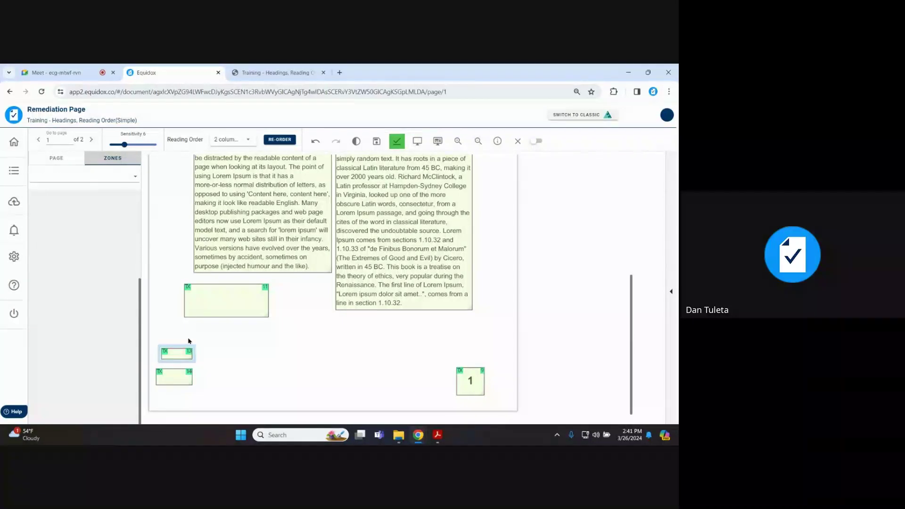
click(183, 353)
key(Delete)
click(176, 376)
key(Delete)
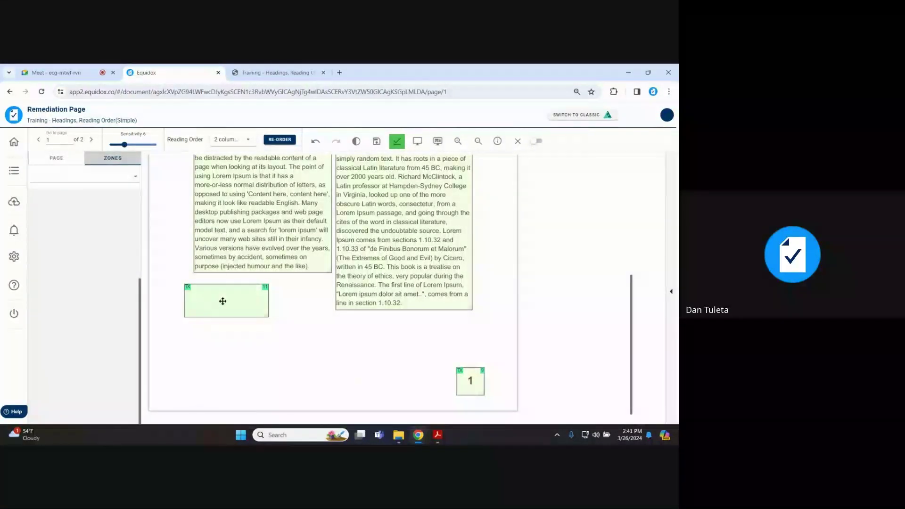
Move the custom text zone farther down below the left column, to Left 56 and Top 641, and check it against the column's text zone
drag(220, 299, 222, 335)
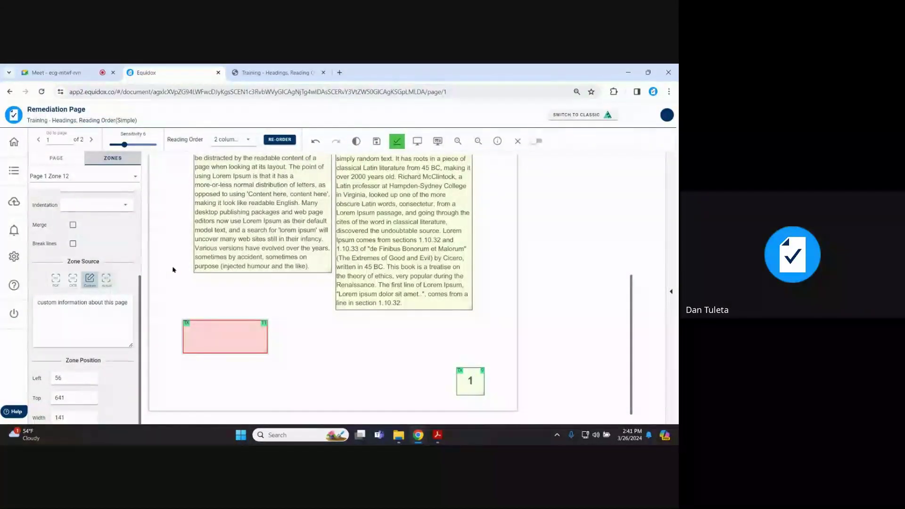
scroll(173, 270, up, 2)
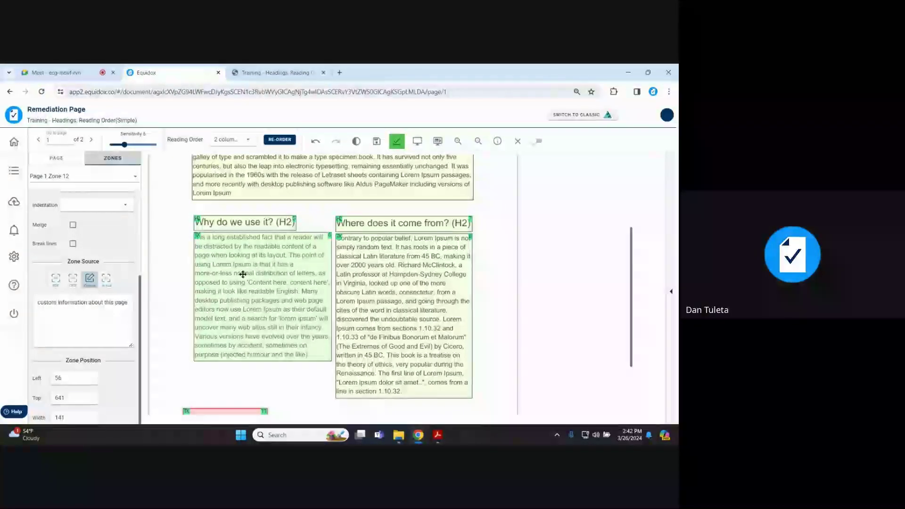
click(242, 275)
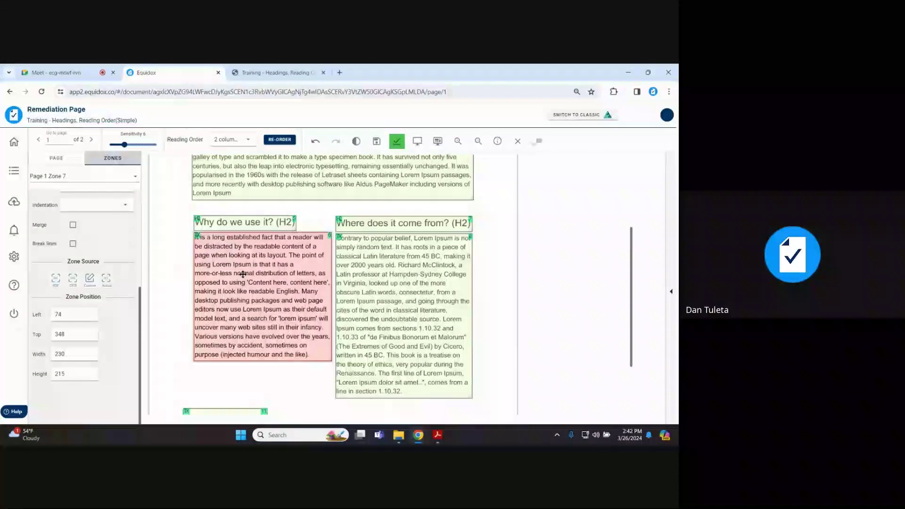
scroll(241, 283, down, 2)
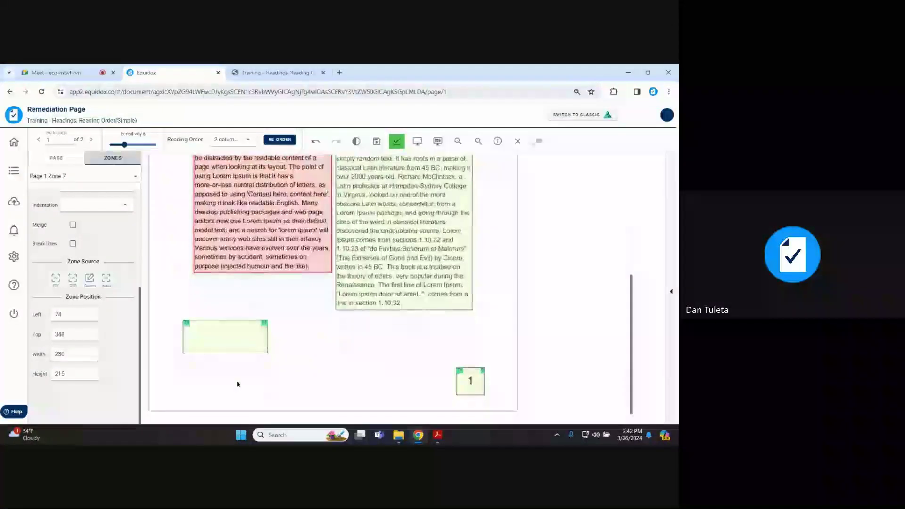
click(222, 340)
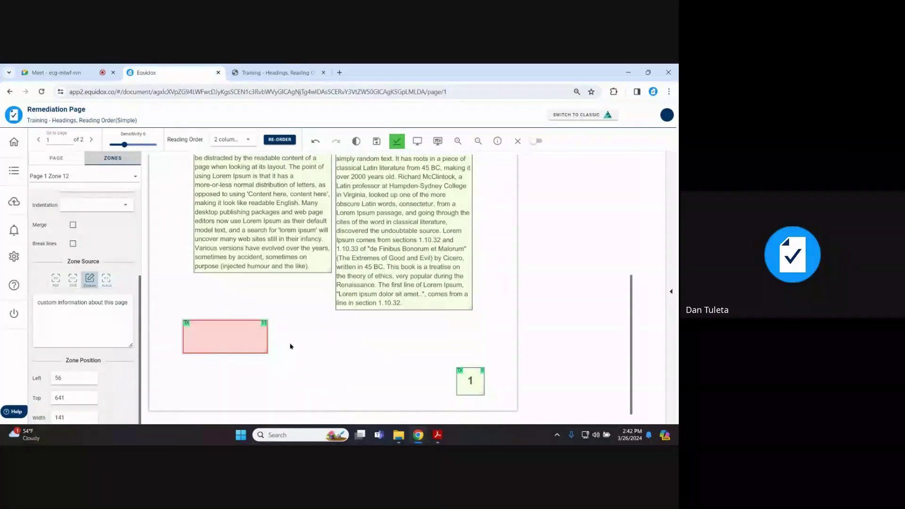
Go to page 2 of the document, saving the changes made on page 1
scroll(333, 349, up, 1)
scroll(332, 349, up, 5)
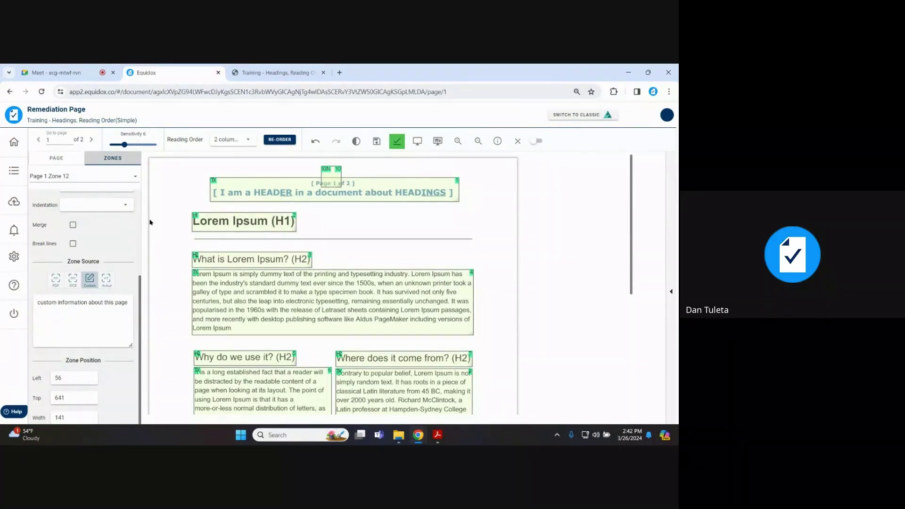
click(91, 139)
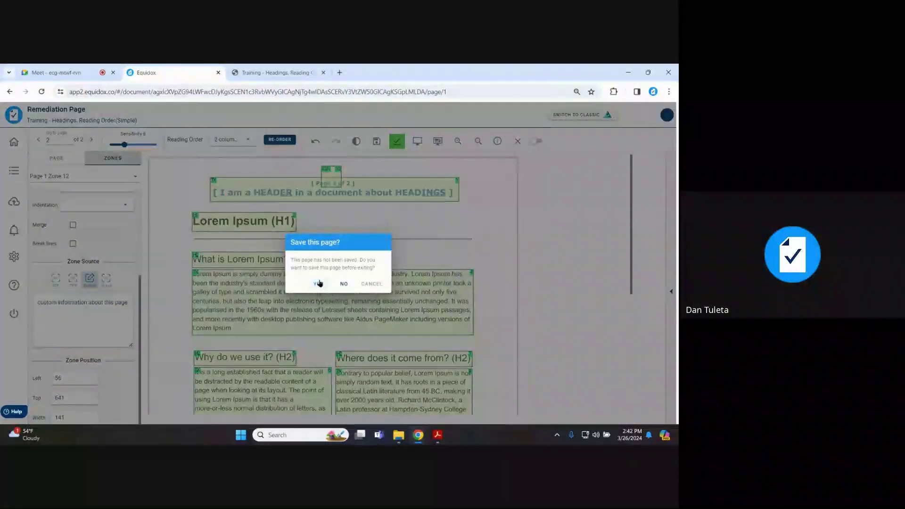
click(319, 283)
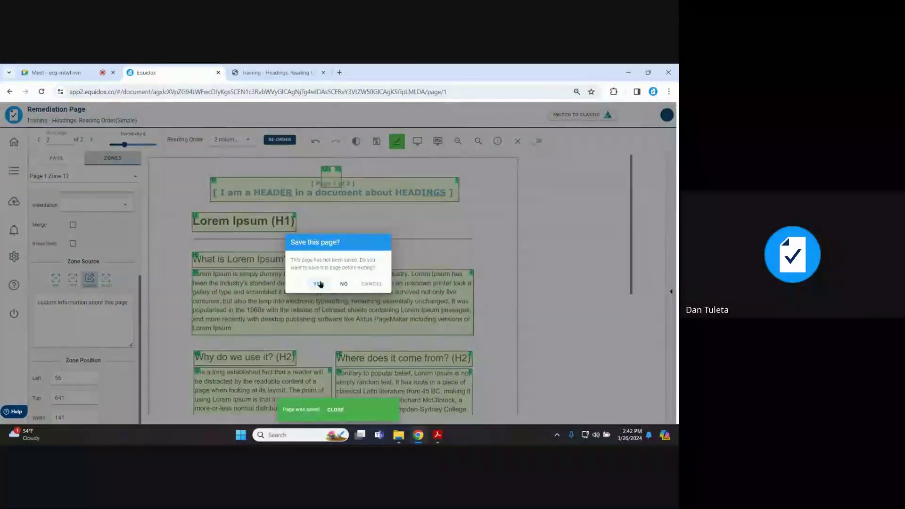
click(319, 283)
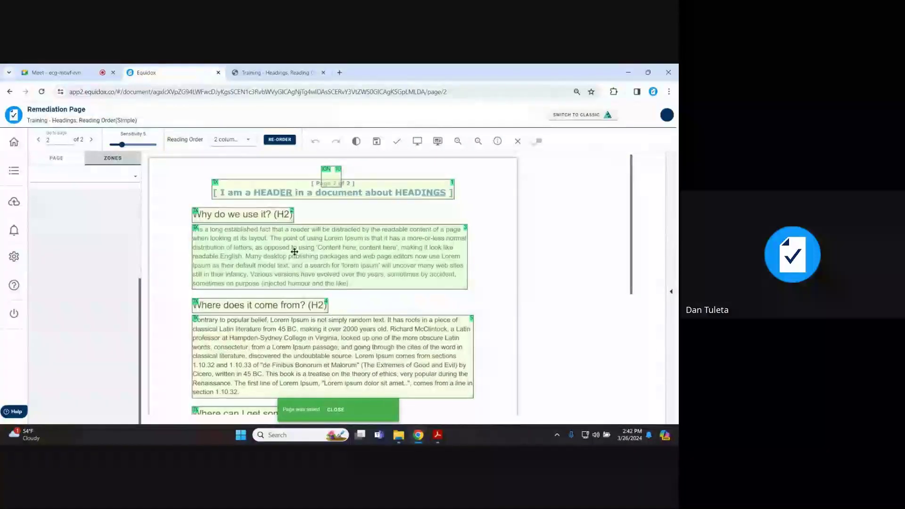
Tag the headings "Why do we use it?", "Where does it come from?" and "Where can I get some?" on page 2 as H2
scroll(317, 285, down, 3)
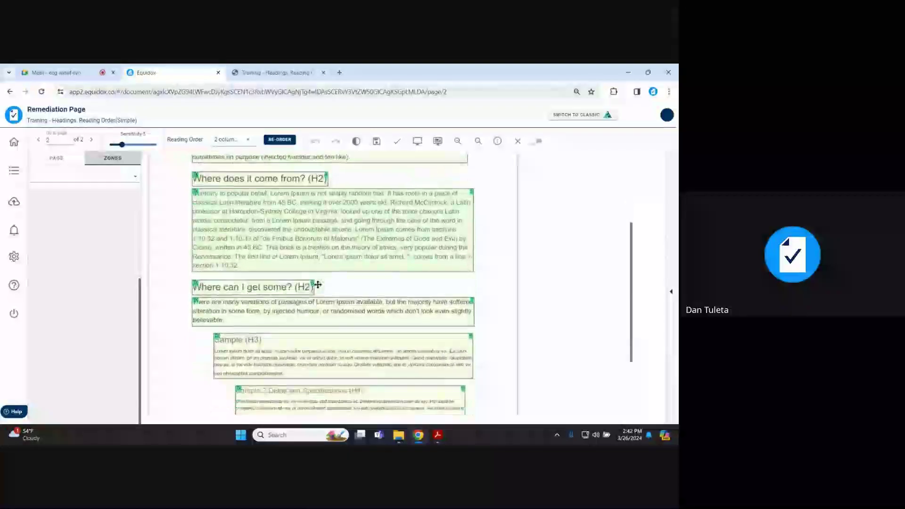
scroll(318, 285, up, 3)
click(268, 212)
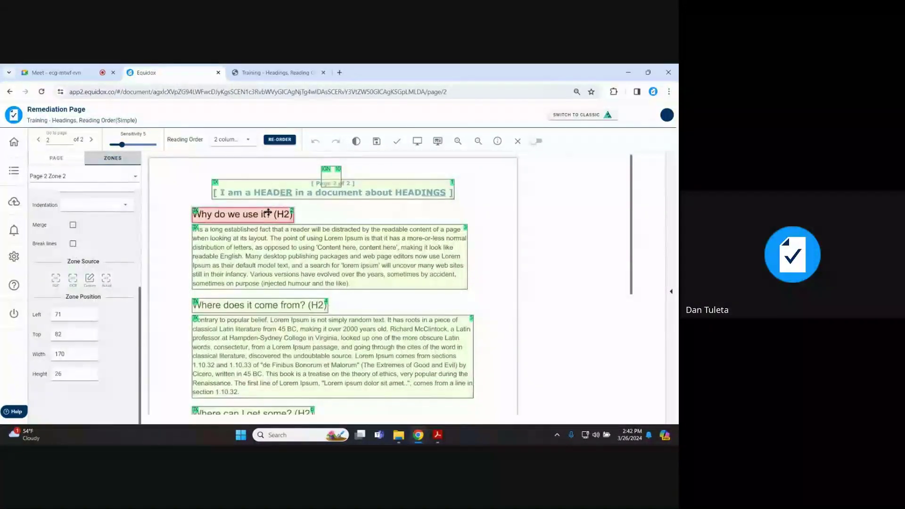
click(257, 304)
scroll(267, 246, down, 4)
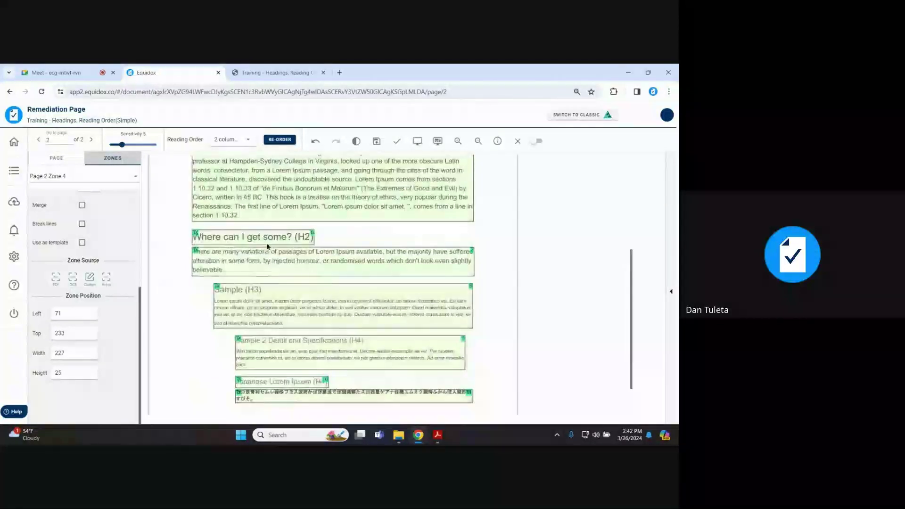
click(268, 241)
Shrink the Sample zone to its heading line, about 396 by 20, tag it H3, and draw a text zone about 441 by 53 around its paragraph
click(330, 302)
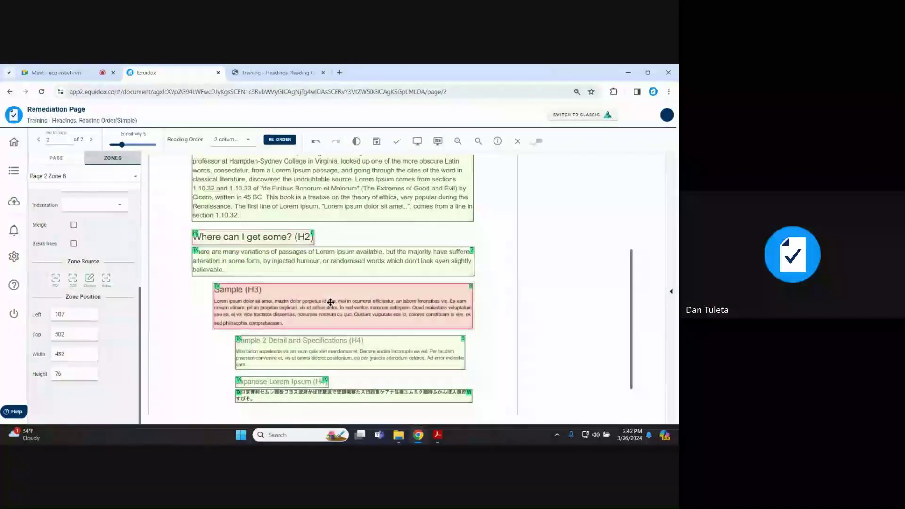
click(458, 141)
scroll(448, 245, down, 2)
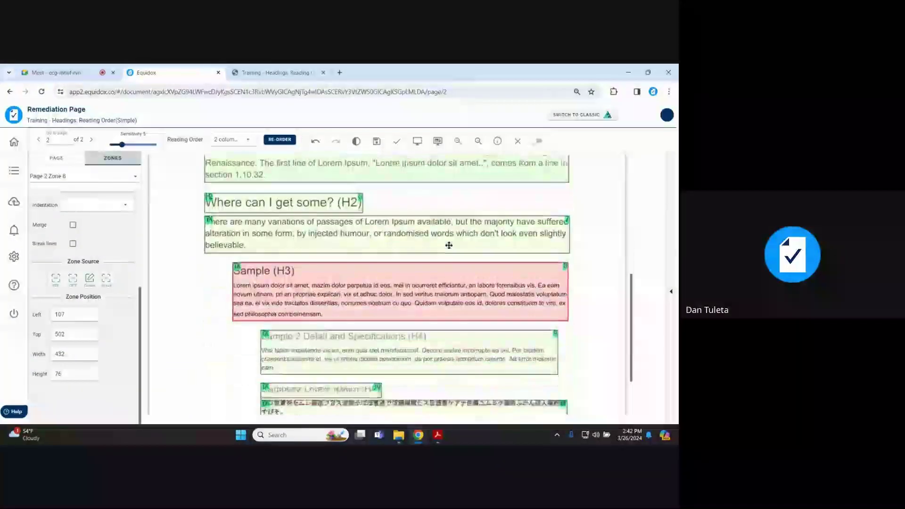
scroll(449, 245, down, 1)
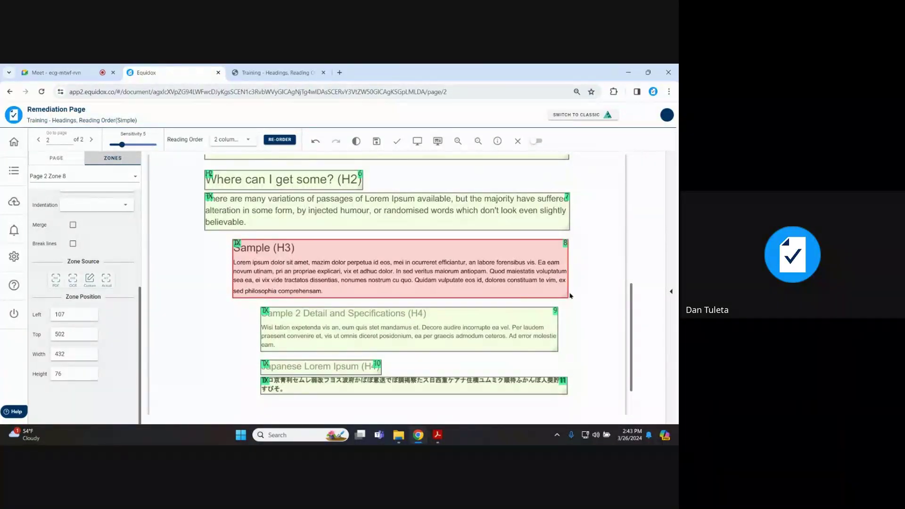
drag(567, 293, 541, 255)
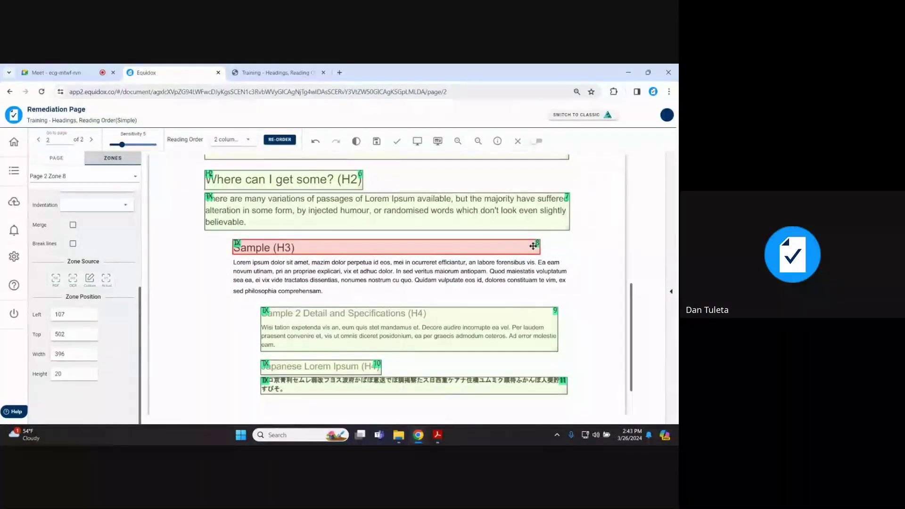
drag(232, 260, 572, 297)
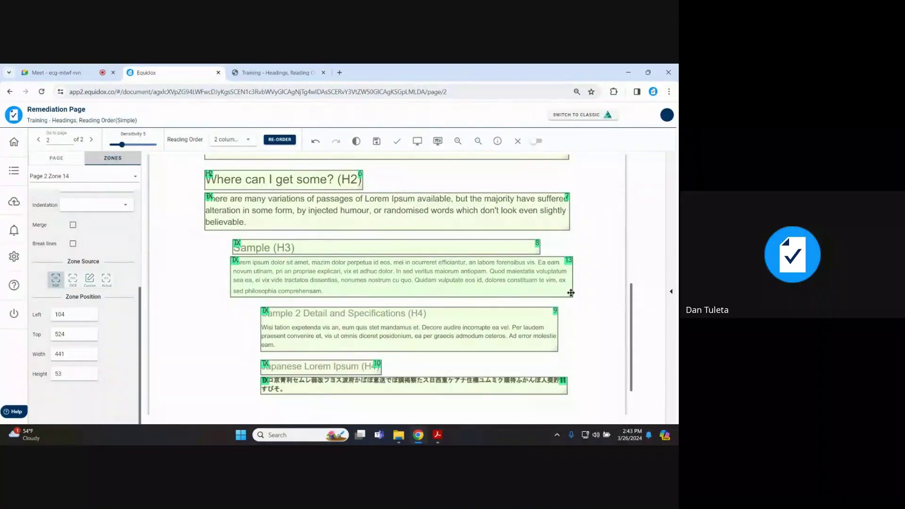
click(282, 245)
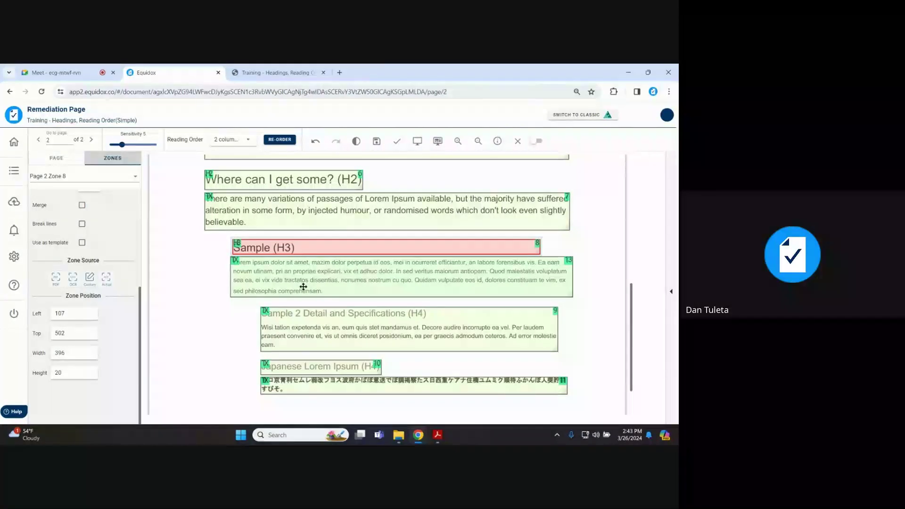
Shrink the Sample 2 zone to its heading, about 357 by 18, tag it H4, and draw a text zone about 397 by 36 around its paragraph
click(558, 349)
drag(557, 349, 538, 321)
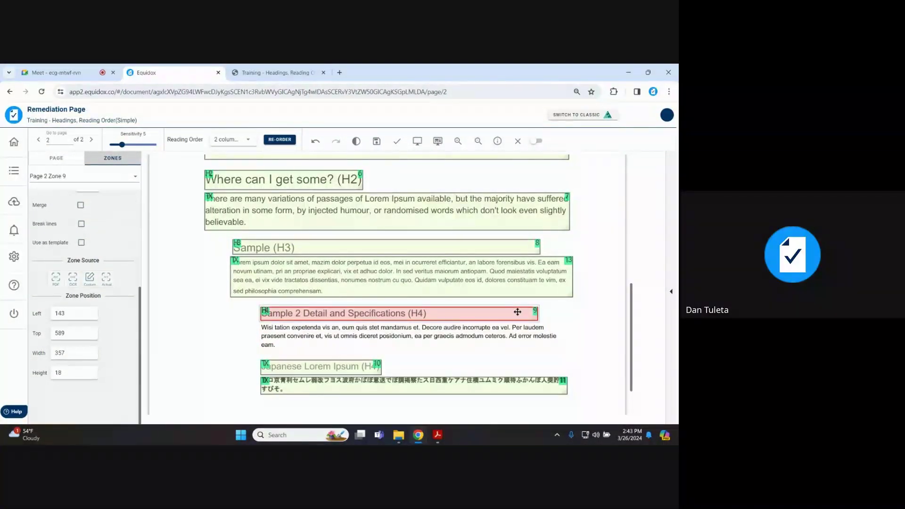
drag(257, 324, 351, 346)
drag(440, 358, 564, 351)
click(542, 343)
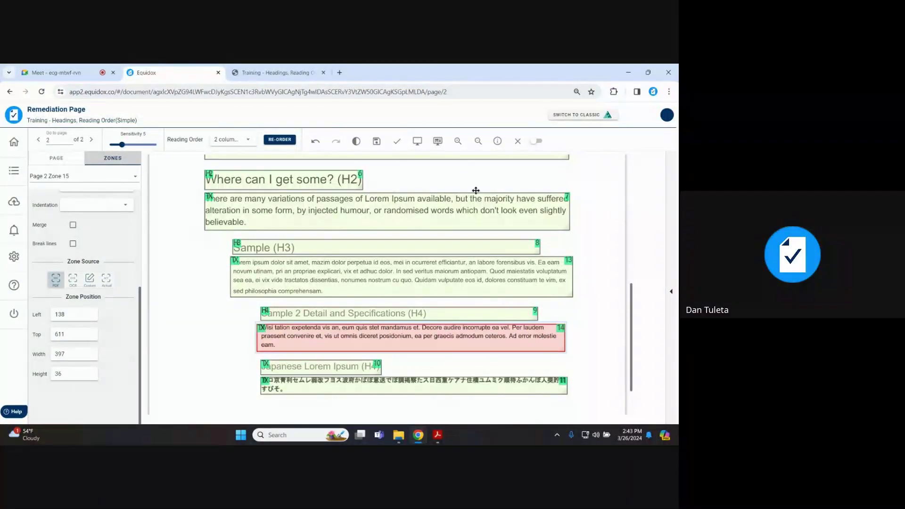
Preview page 2 as HTML to check where the headings and the two newly zoned paragraphs are read, and return to the remediation page
click(419, 142)
scroll(236, 176, down, 2)
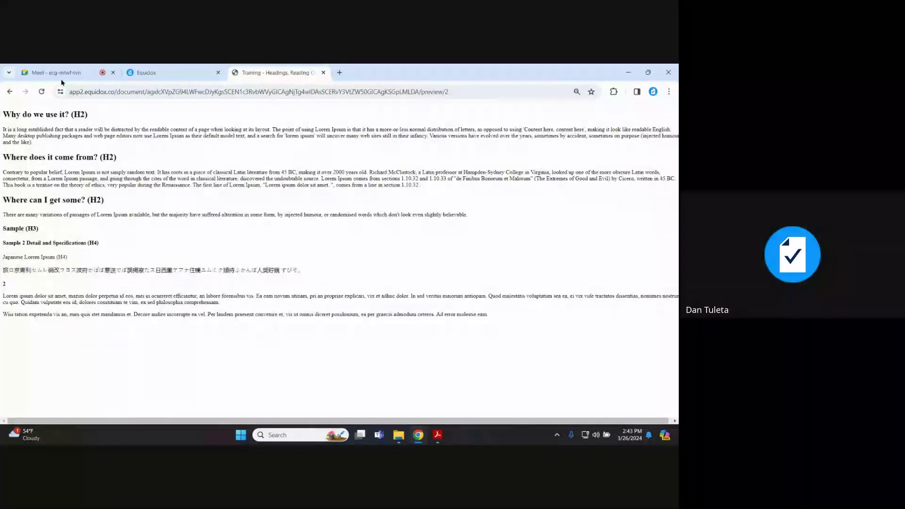
drag(3, 112, 115, 245)
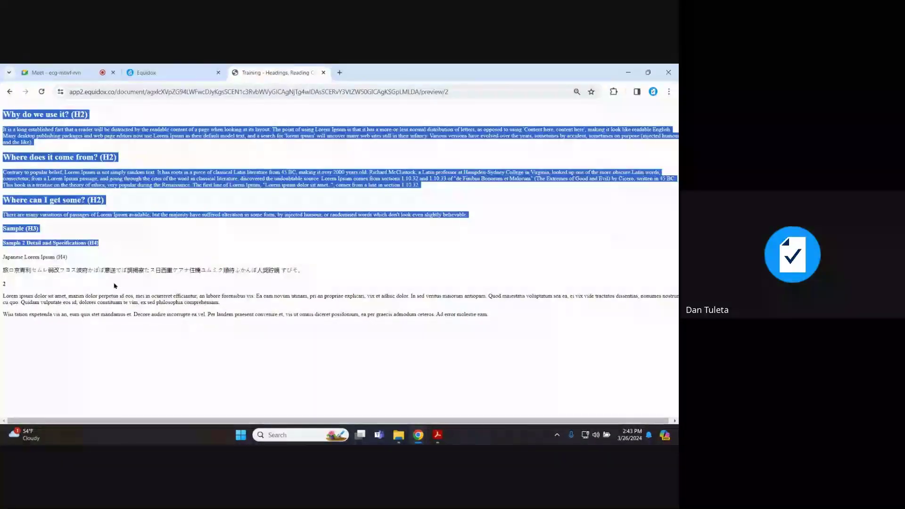
triple_click(135, 303)
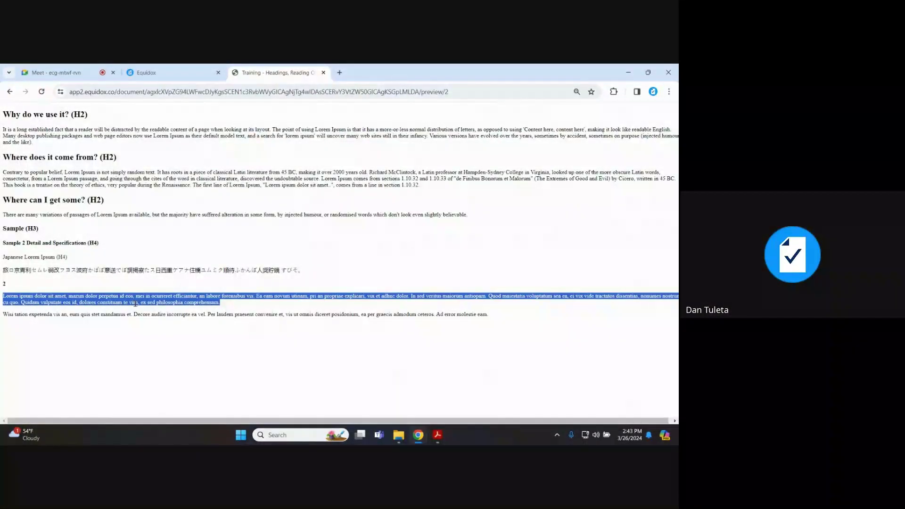
triple_click(137, 312)
click(136, 312)
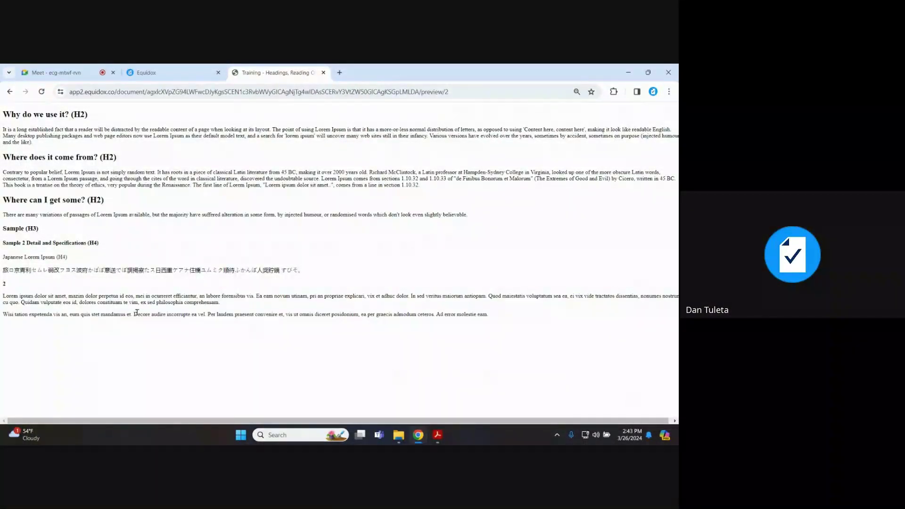
click(155, 73)
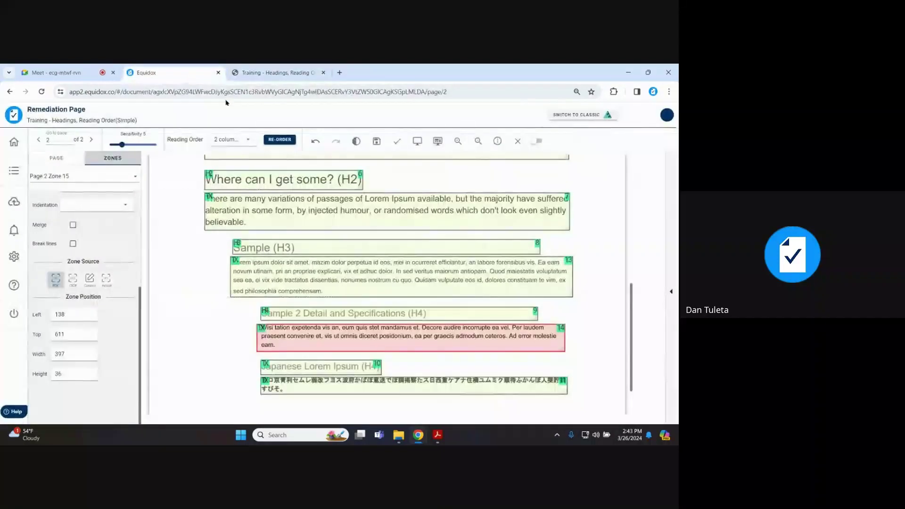
Examine the reading order numbers of page 2's page number zone, the Sample heading and the two newly drawn paragraph zones
scroll(567, 378, down, 2)
click(567, 378)
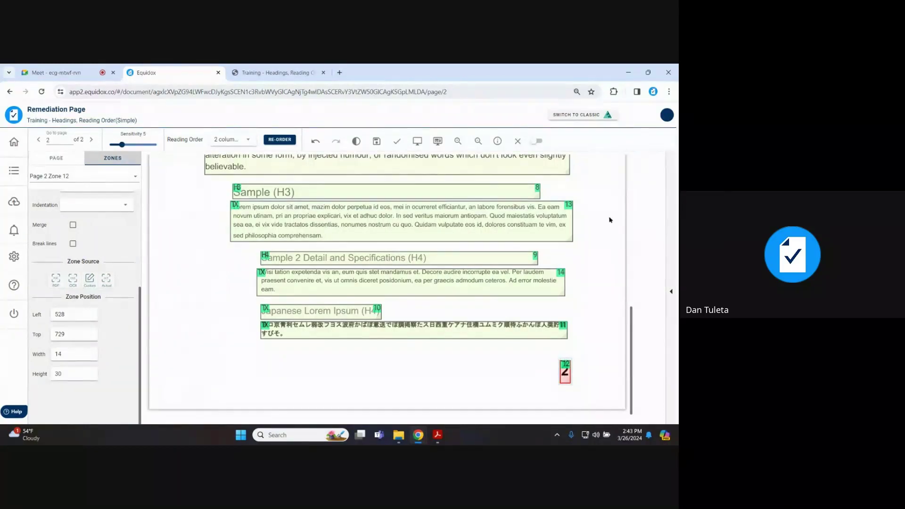
click(484, 190)
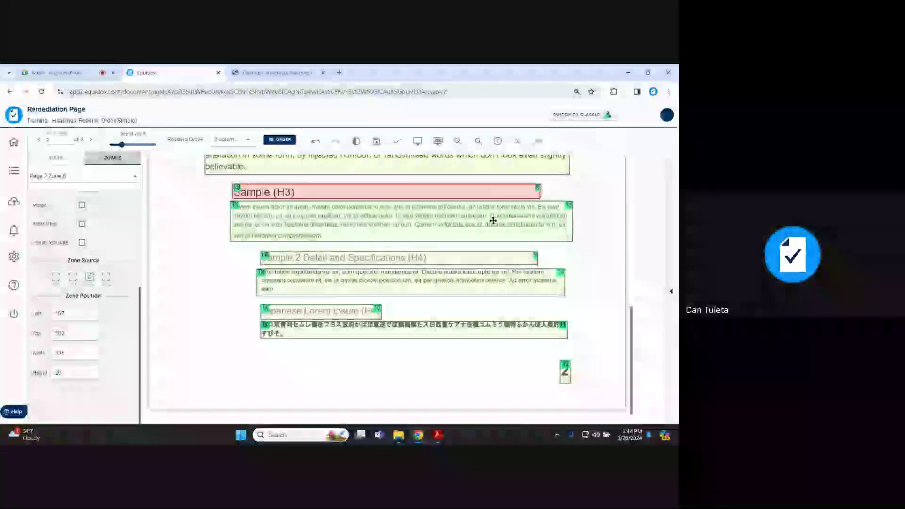
scroll(493, 220, up, 1)
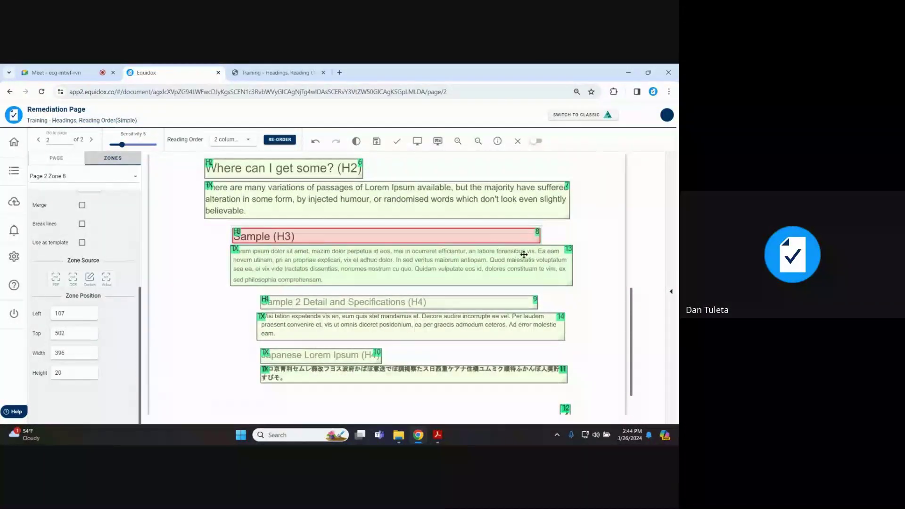
click(523, 258)
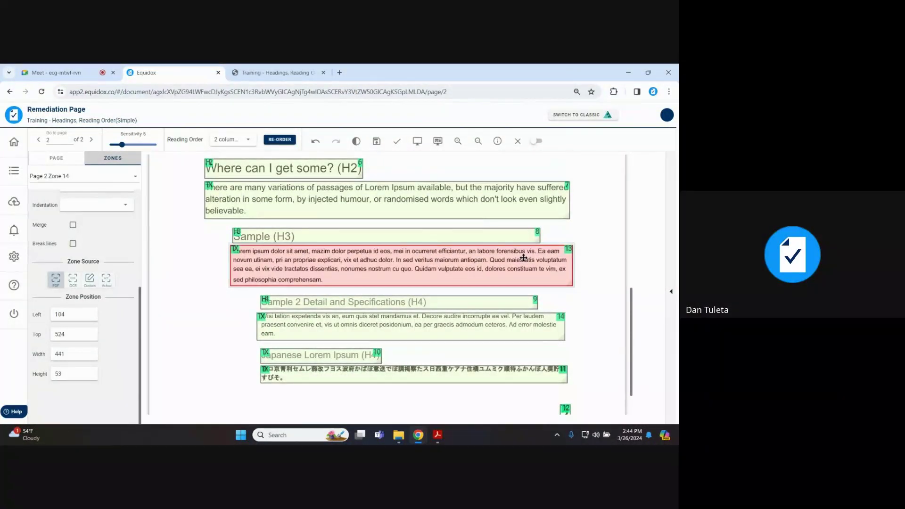
click(507, 339)
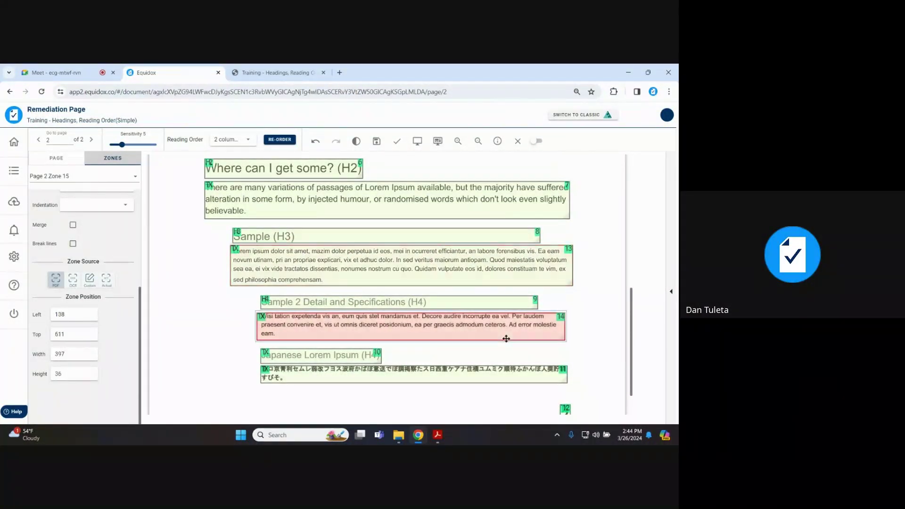
click(481, 237)
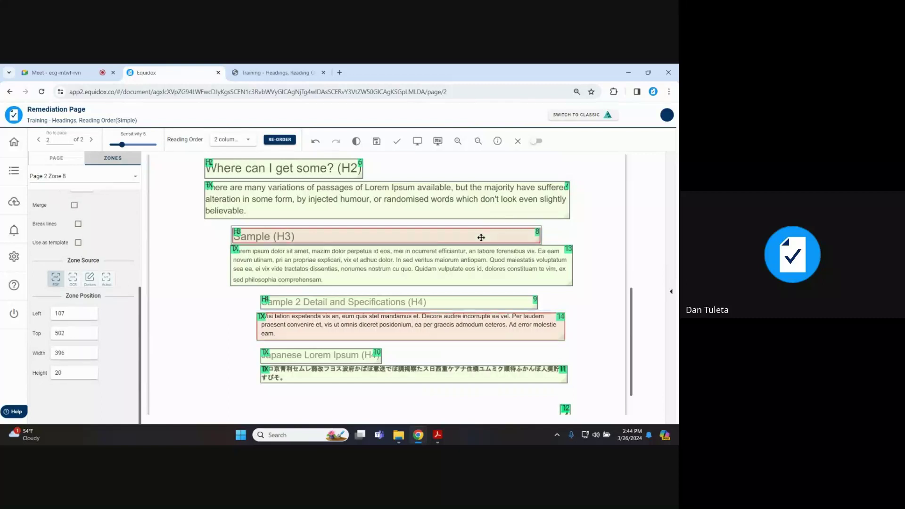
Re-order page 2's zones with the two-column reading order so the newly drawn paragraph zones follow their headings
click(474, 273)
click(464, 303)
click(458, 325)
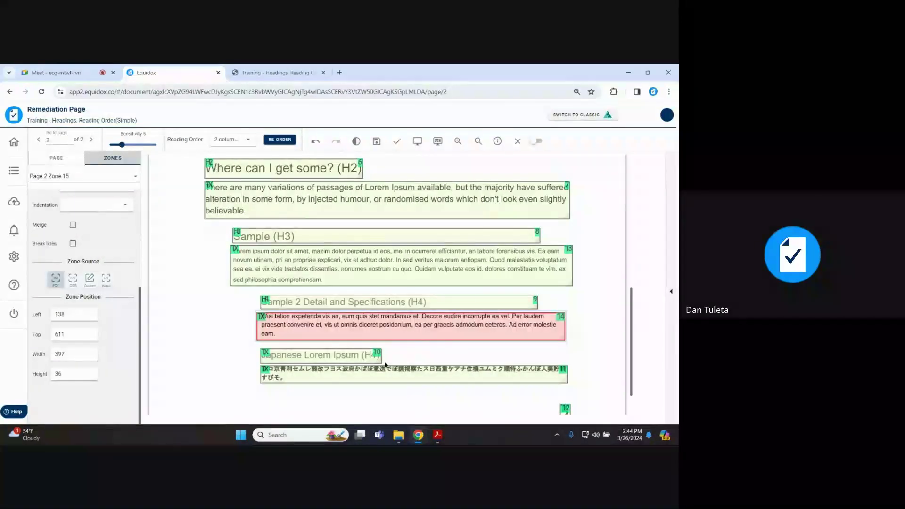
click(368, 357)
click(367, 373)
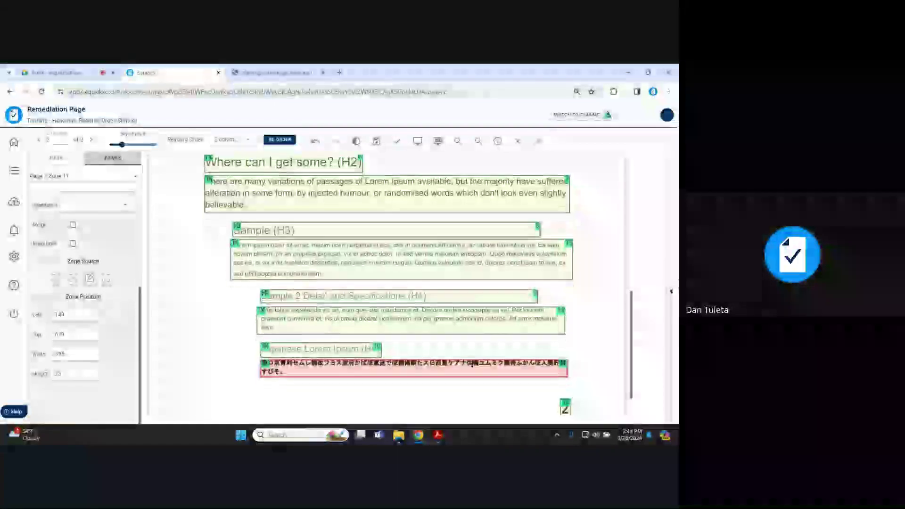
scroll(564, 377, down, 1)
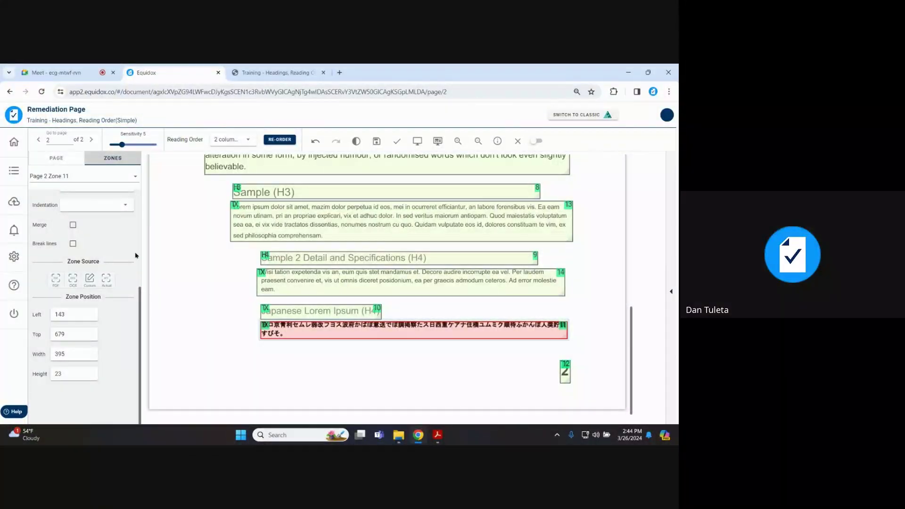
scroll(384, 213, up, 2)
click(281, 140)
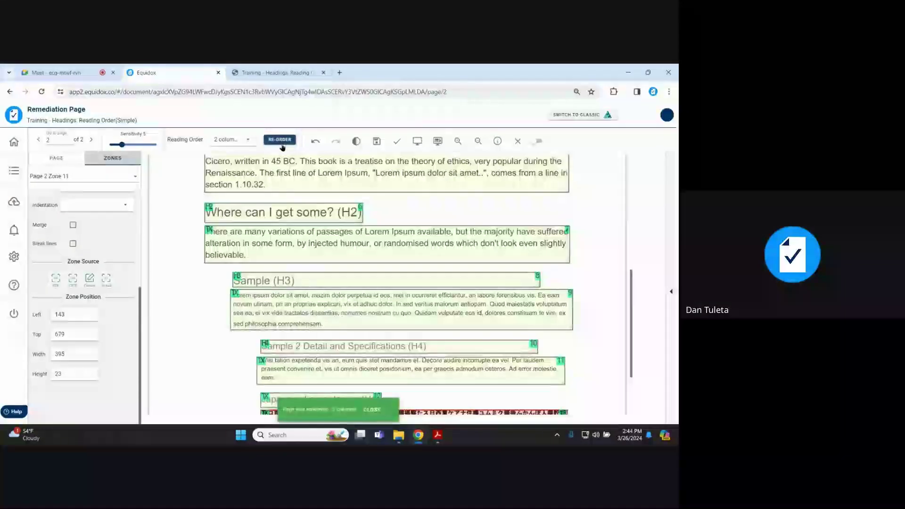
scroll(398, 166, down, 2)
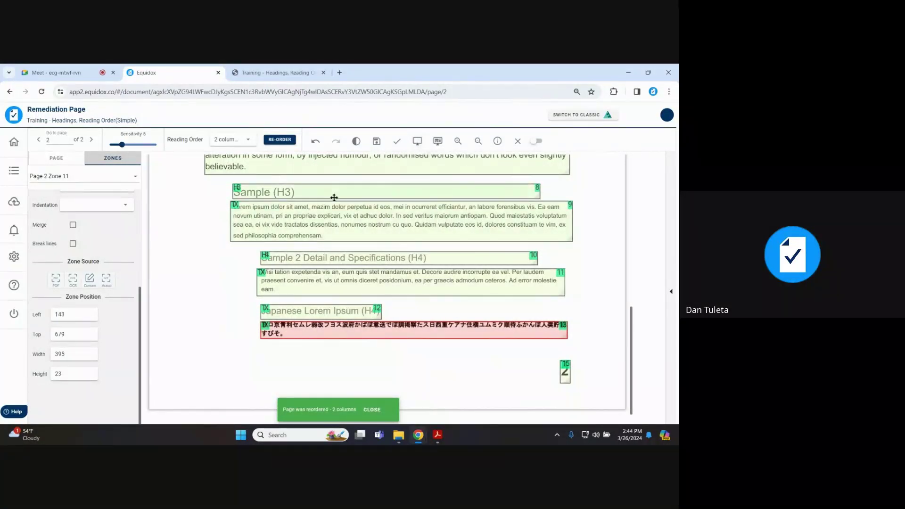
Check page 2's HTML preview for the order of the Sample 2 paragraph and the tagging of the Japanese Lorem Ipsum line
key(ctrl+Tab)
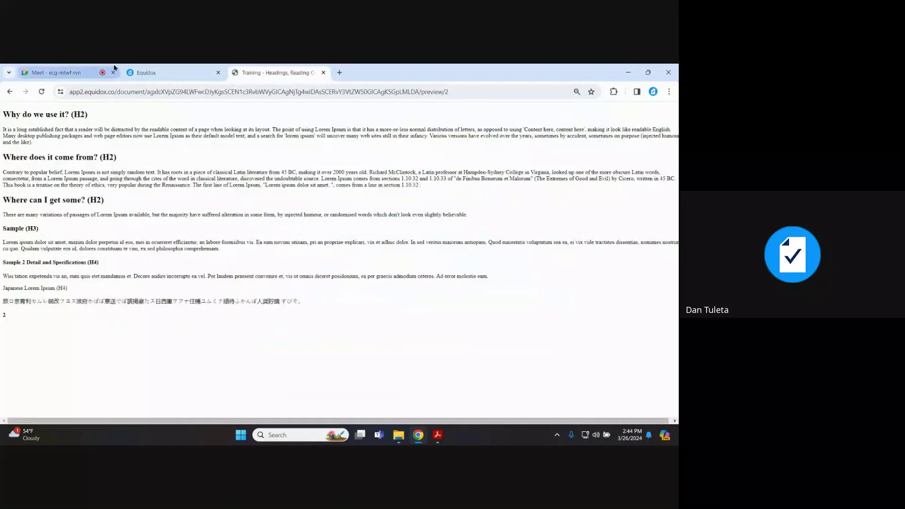
triple_click(103, 278)
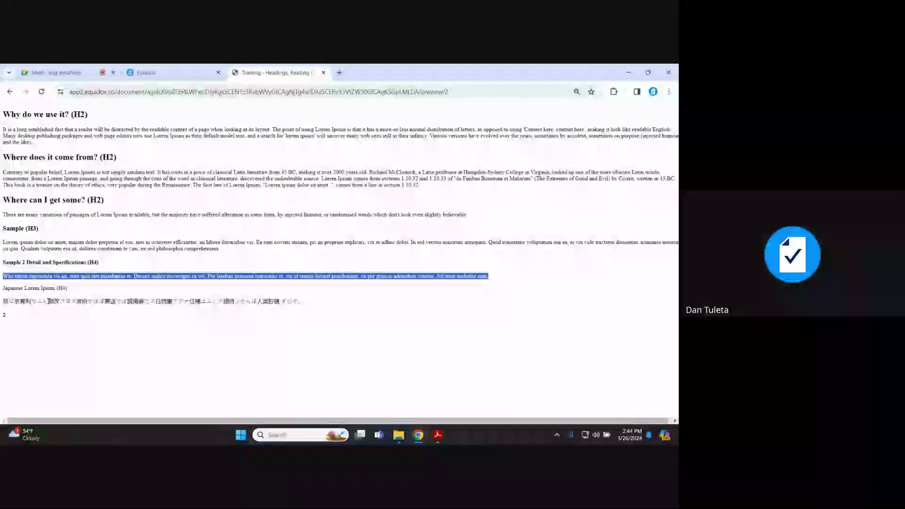
click(49, 309)
triple_click(35, 289)
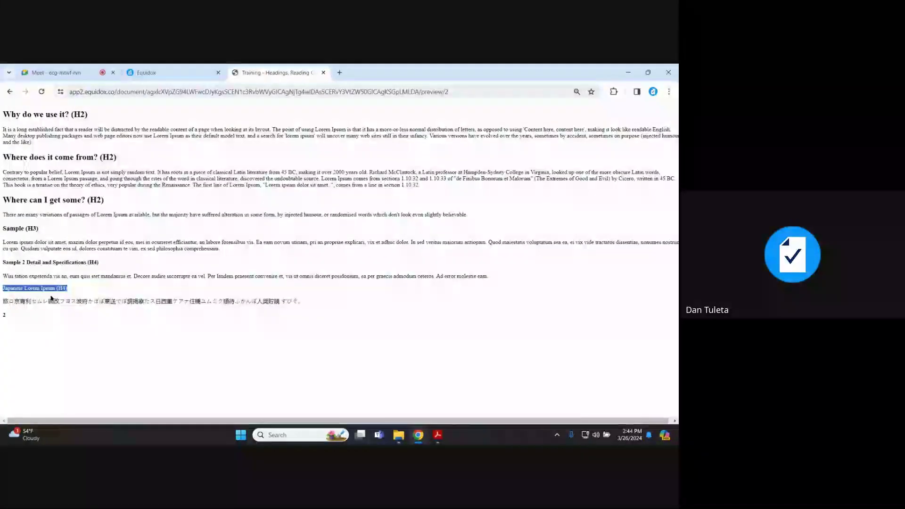
click(91, 275)
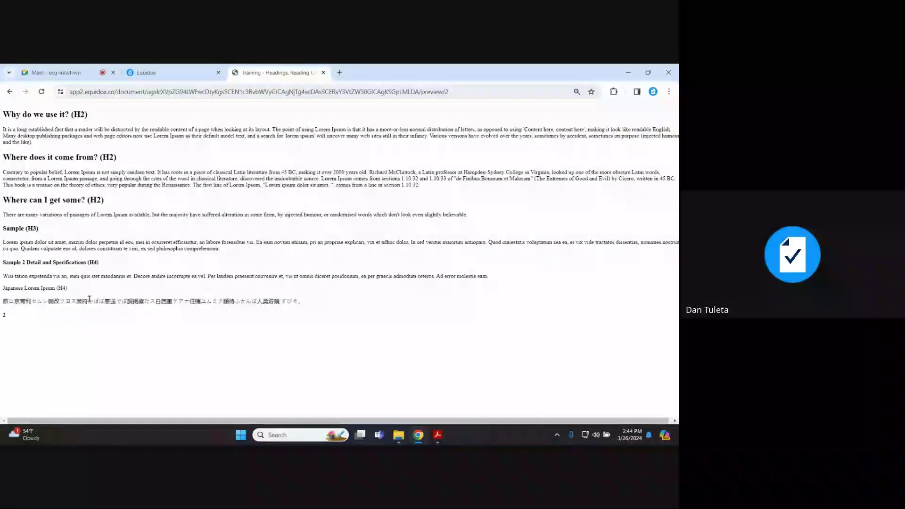
Tag the Japanese Lorem Ipsum heading zone as H4 and check it with the Japanese paragraph in the HTML preview
click(163, 71)
click(323, 309)
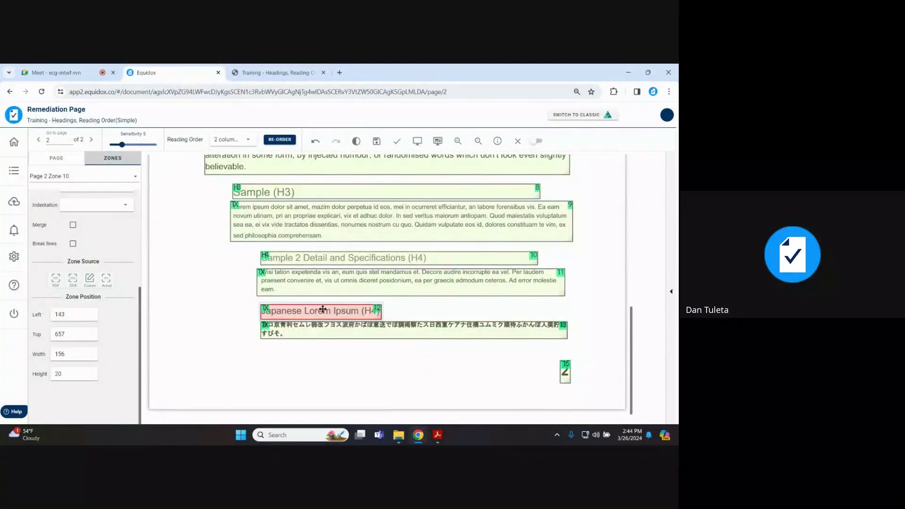
key(h)
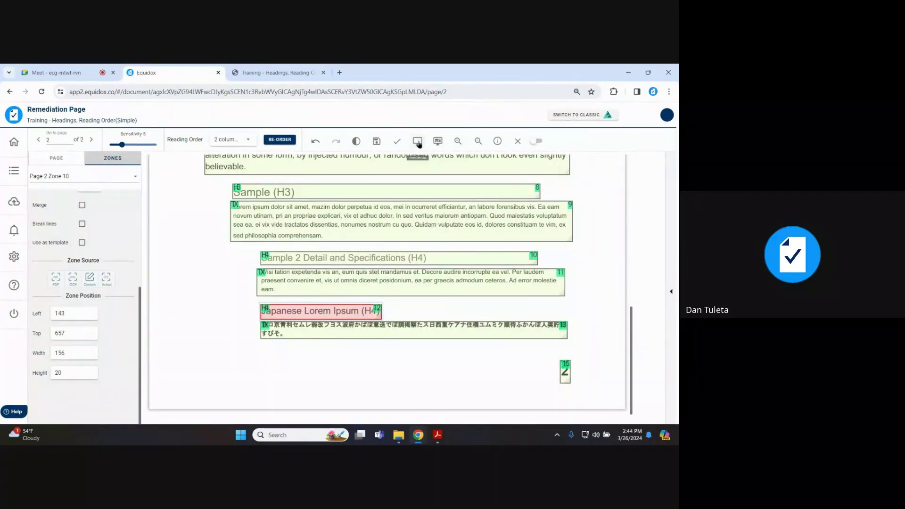
key(ctrl+Tab)
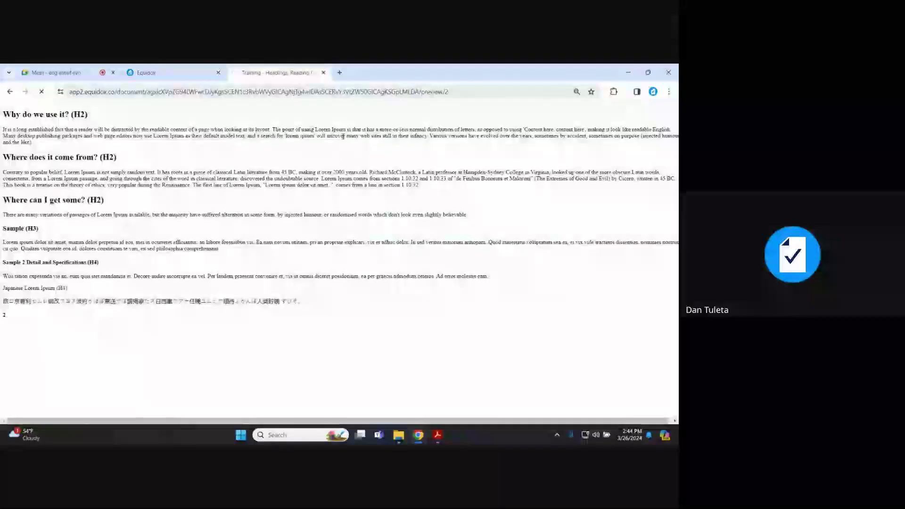
triple_click(180, 307)
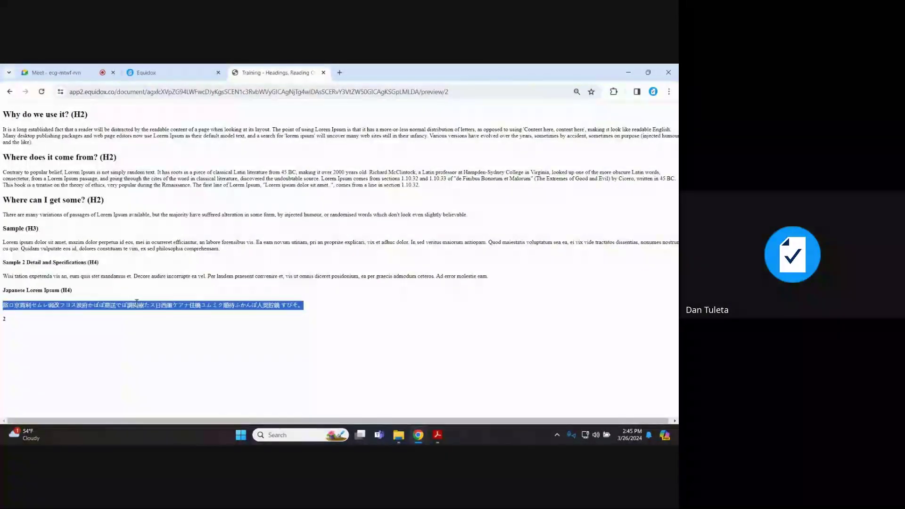
Set the language of the Japanese paragraph zone on page 2 to Japanese
click(193, 73)
click(292, 329)
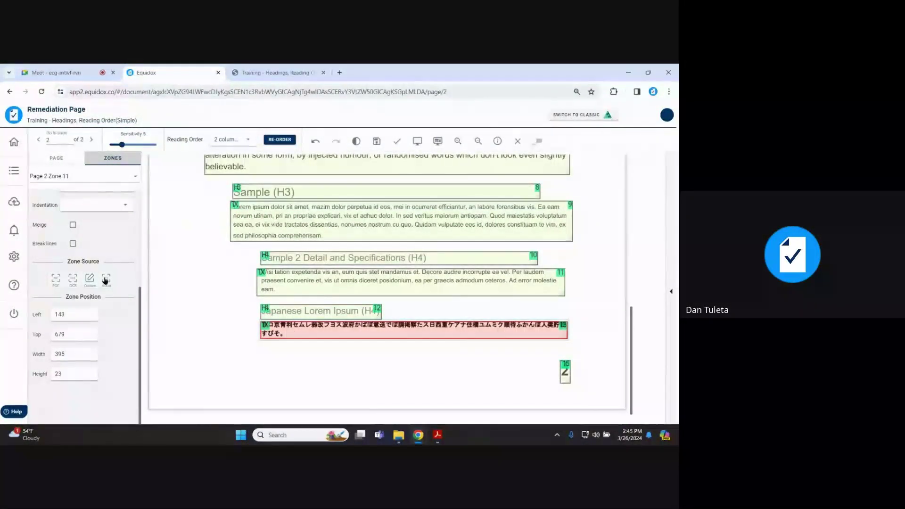
scroll(104, 281, up, 3)
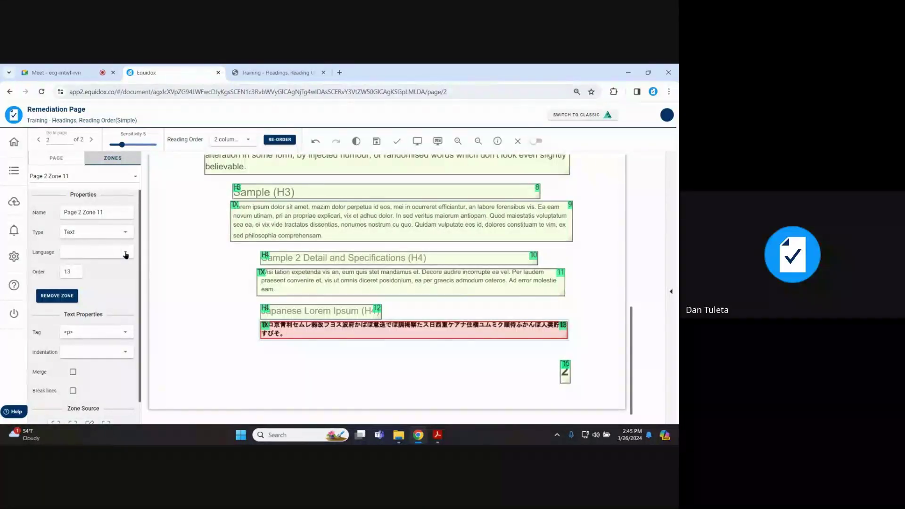
click(126, 255)
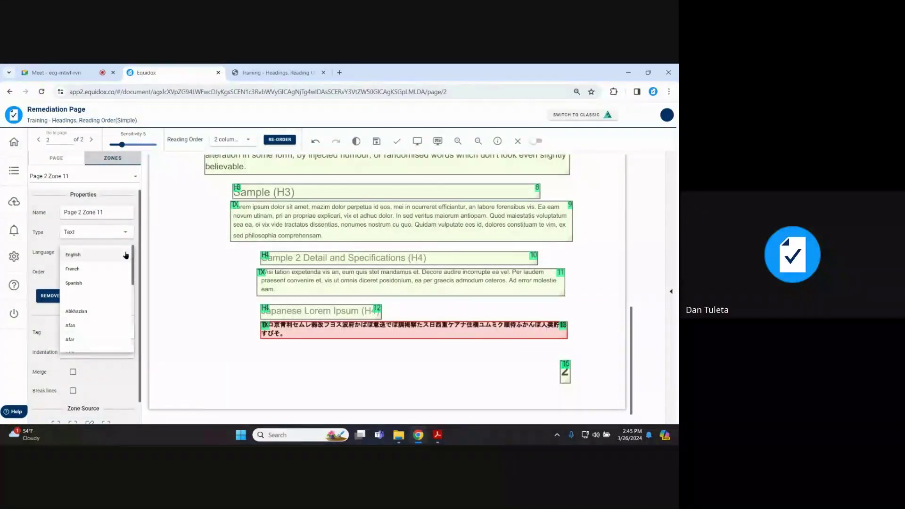
key(j)
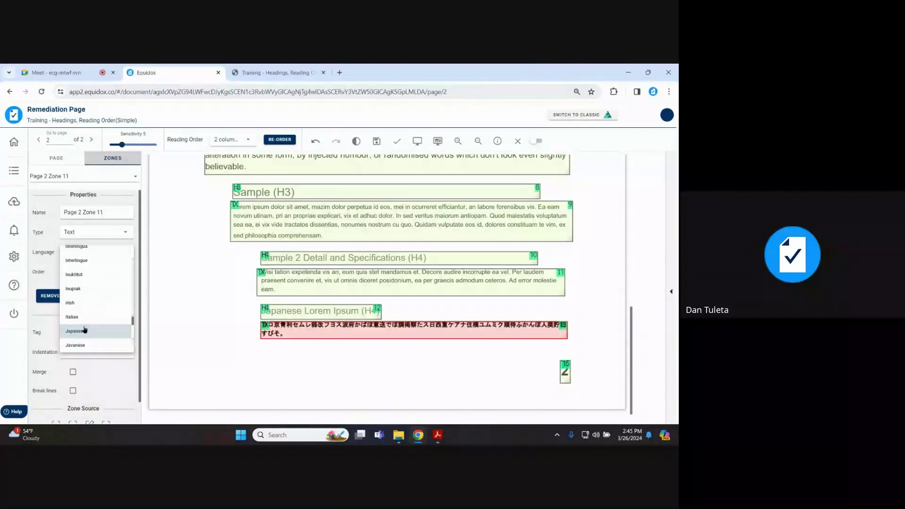
click(75, 332)
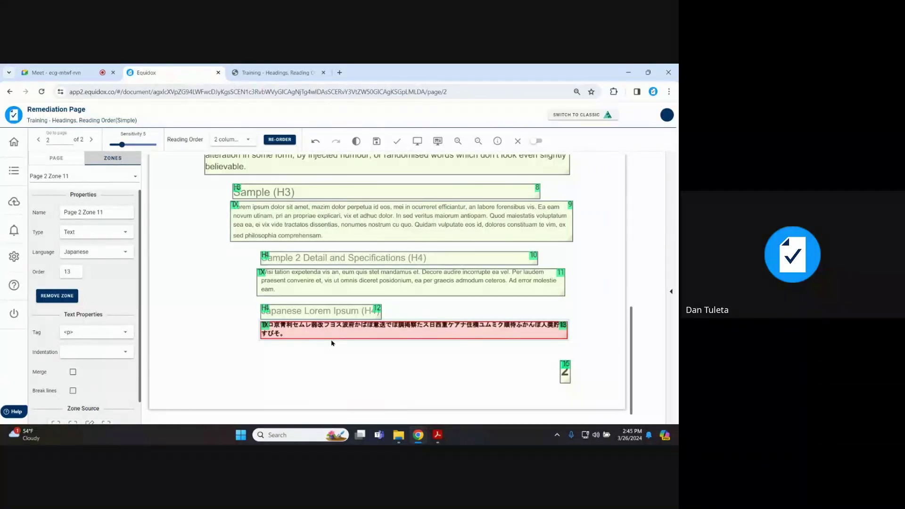
Mark page 2 as validated, save it and return to the document's detail page
click(397, 141)
click(377, 147)
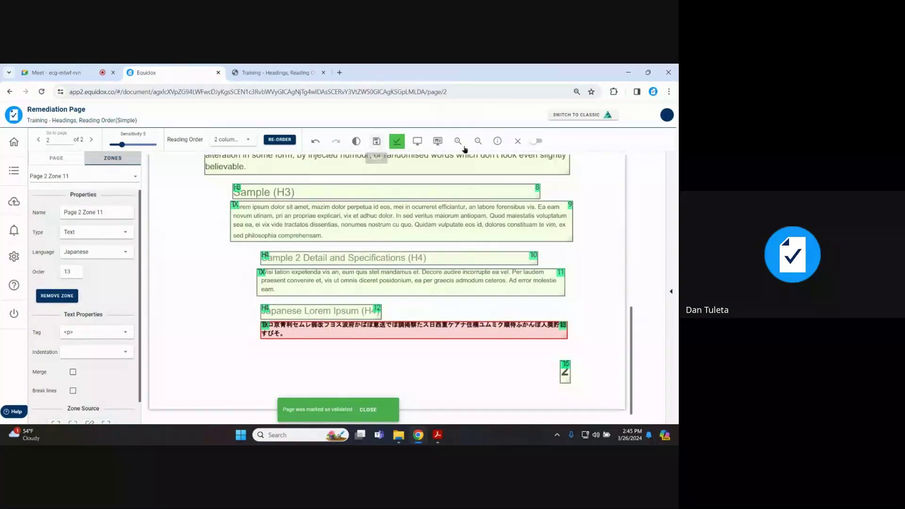
click(519, 142)
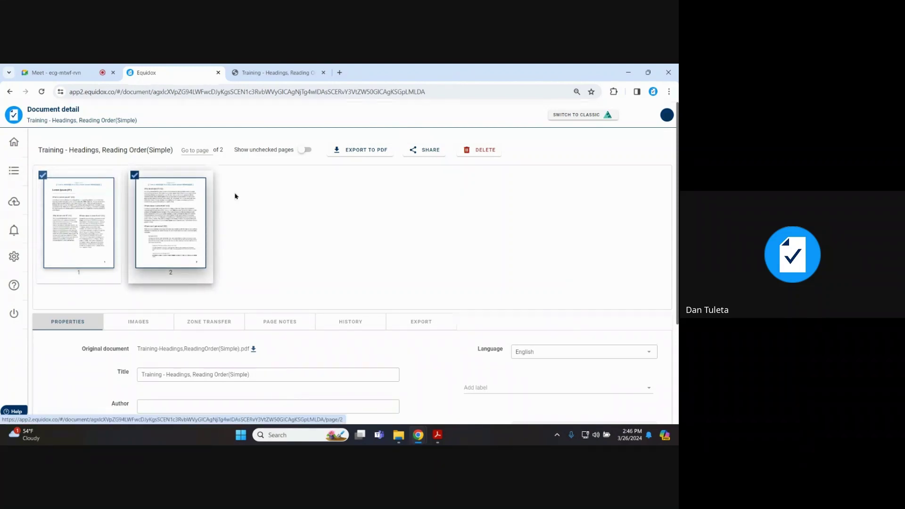
Generate a PDF export of all the document's pages with the Default PDF output engine
scroll(293, 223, down, 1)
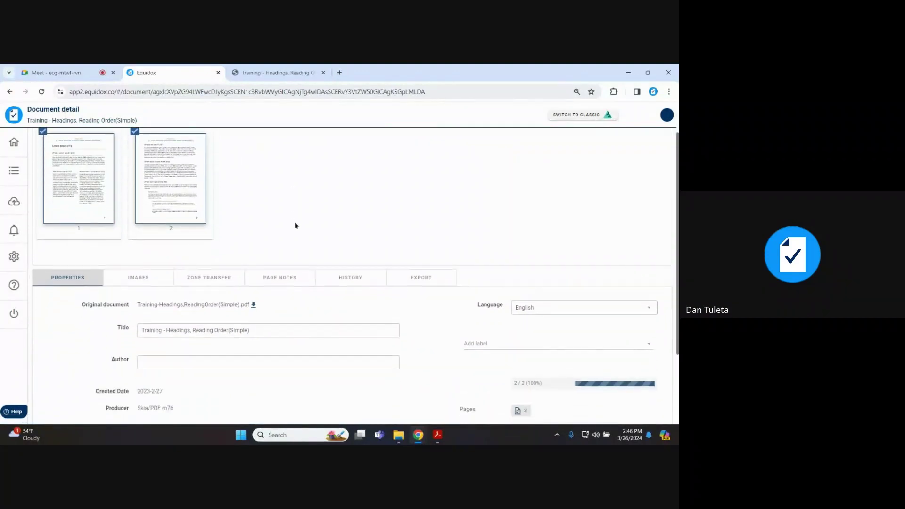
click(415, 281)
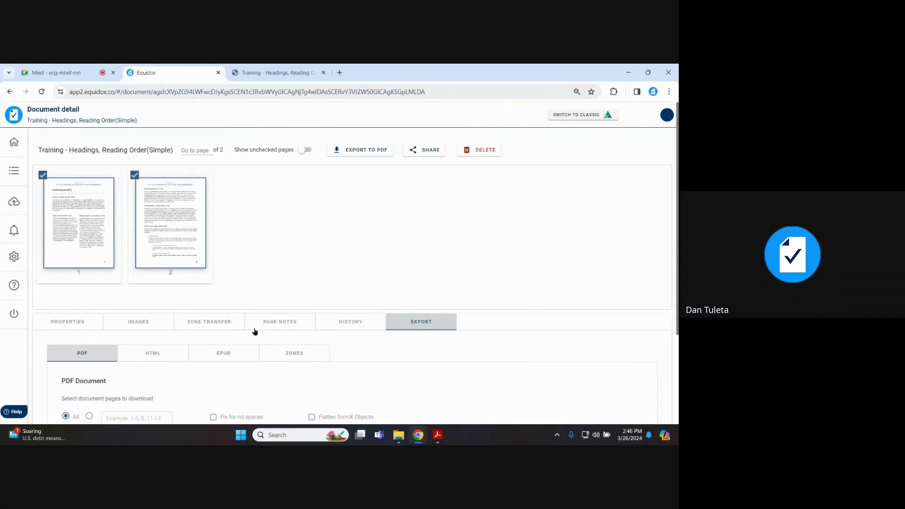
scroll(250, 330, down, 3)
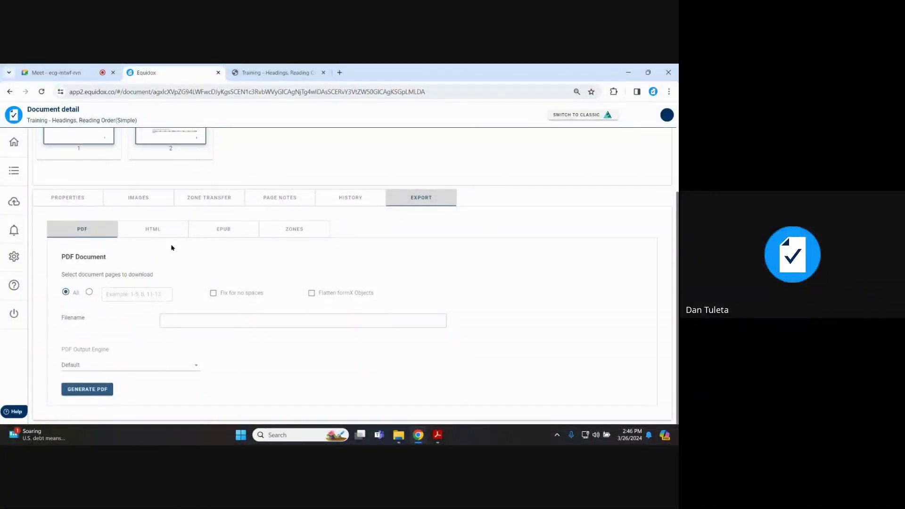
scroll(172, 247, up, 2)
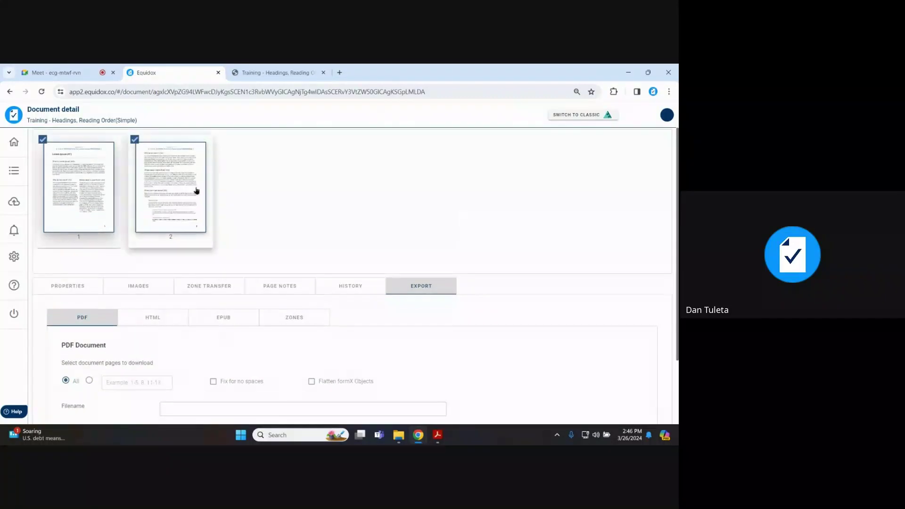
scroll(91, 198, down, 2)
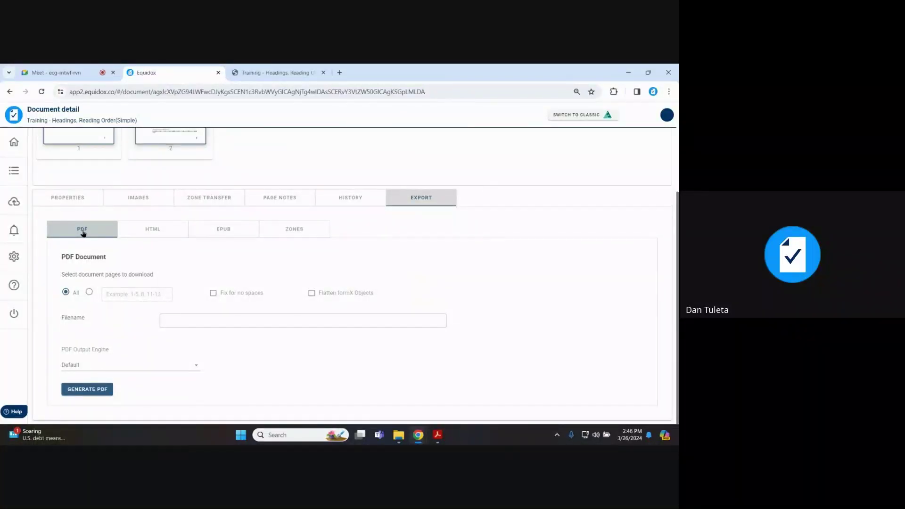
click(81, 391)
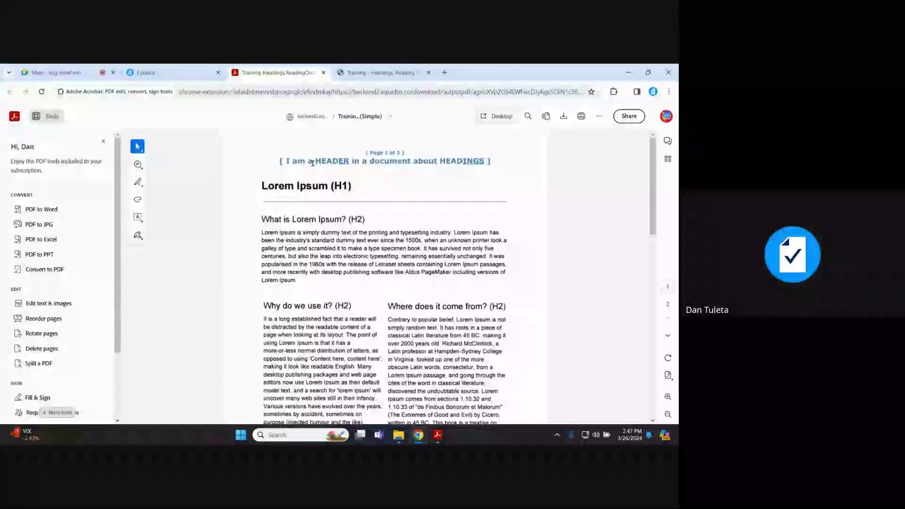
Look through both pages of the exported PDF and save it to the Desktop as Training-Headings,ReadingOrder(Simple)
scroll(359, 172, down, 10)
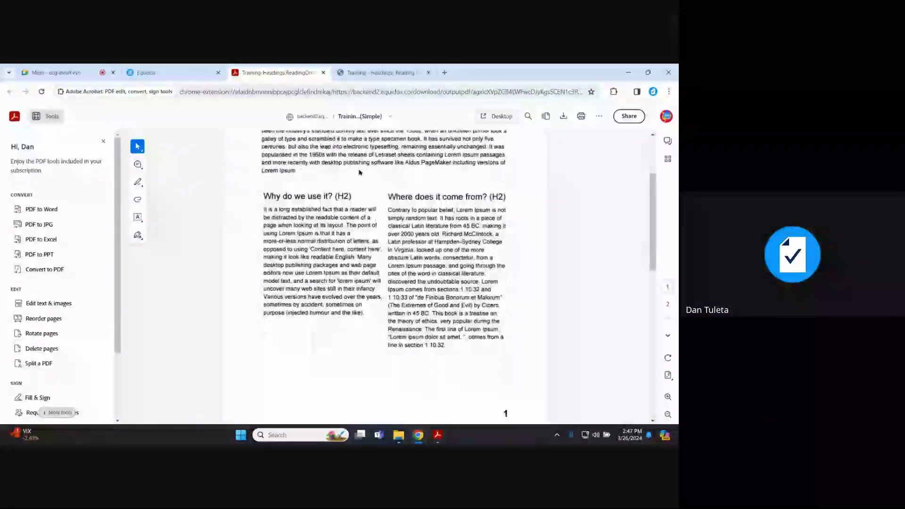
scroll(363, 177, down, 5)
scroll(373, 184, up, 7)
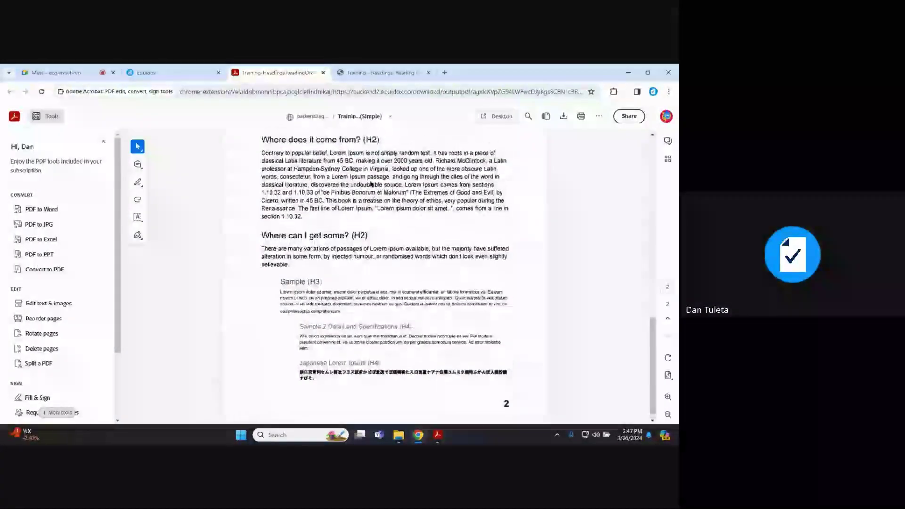
scroll(372, 185, up, 5)
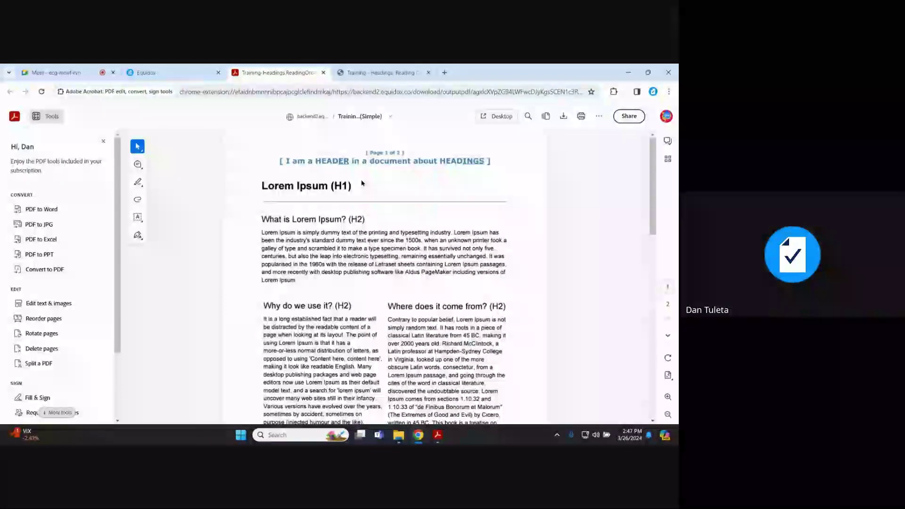
click(563, 116)
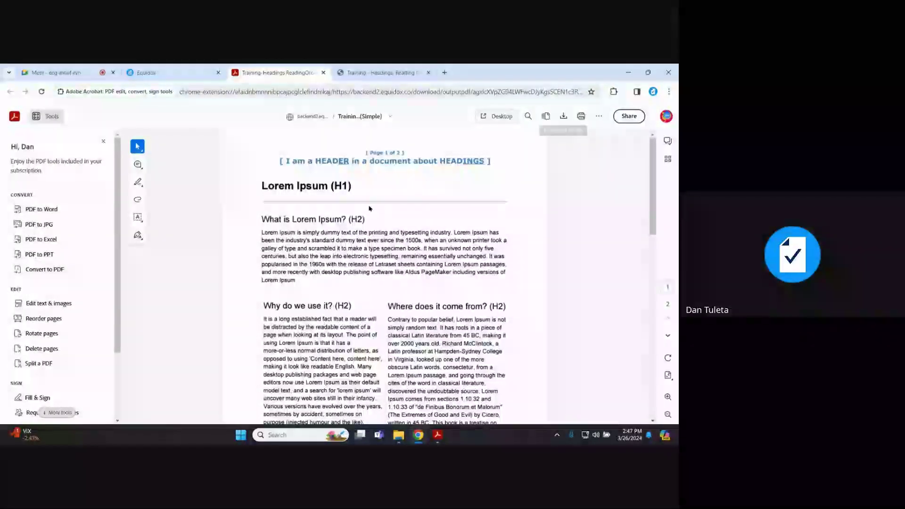
click(114, 203)
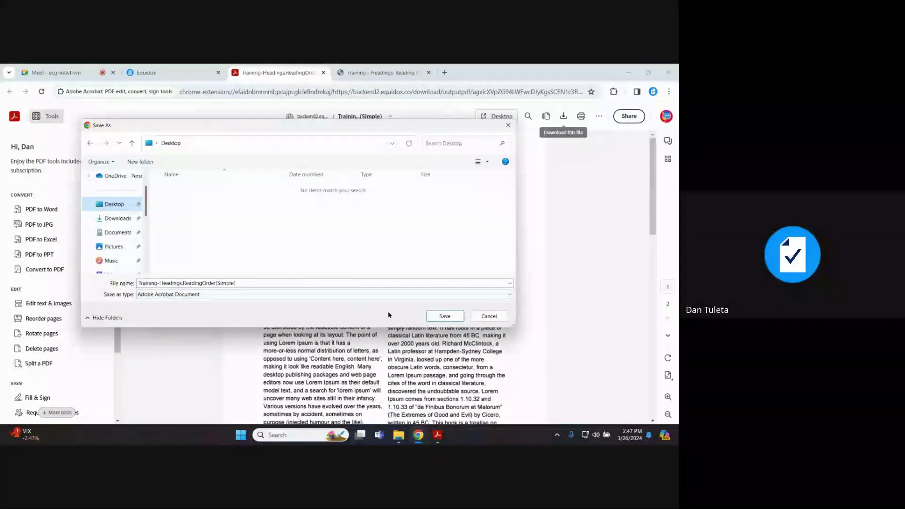
click(444, 316)
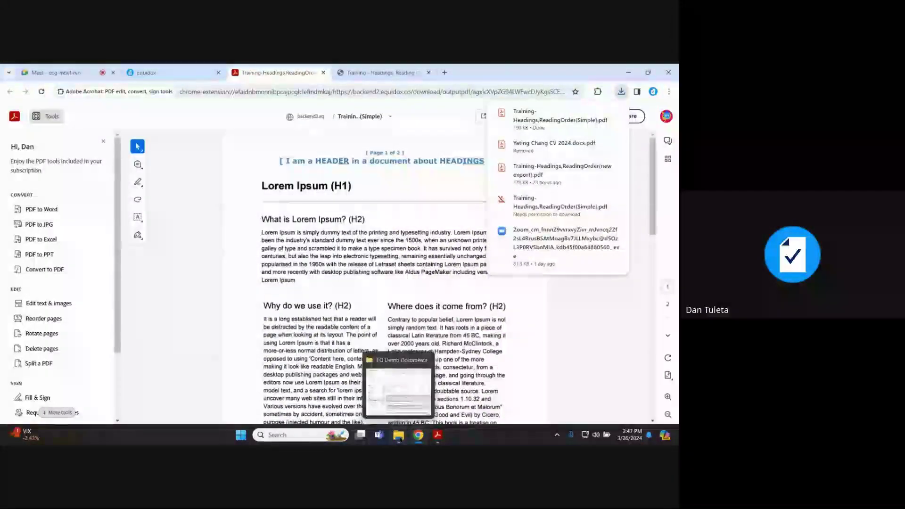
Switch to the EQ Demo Documents folder and open the original Training-Headings,ReadingOrder(Simple) PDF in Adobe Acrobat Pro
click(399, 435)
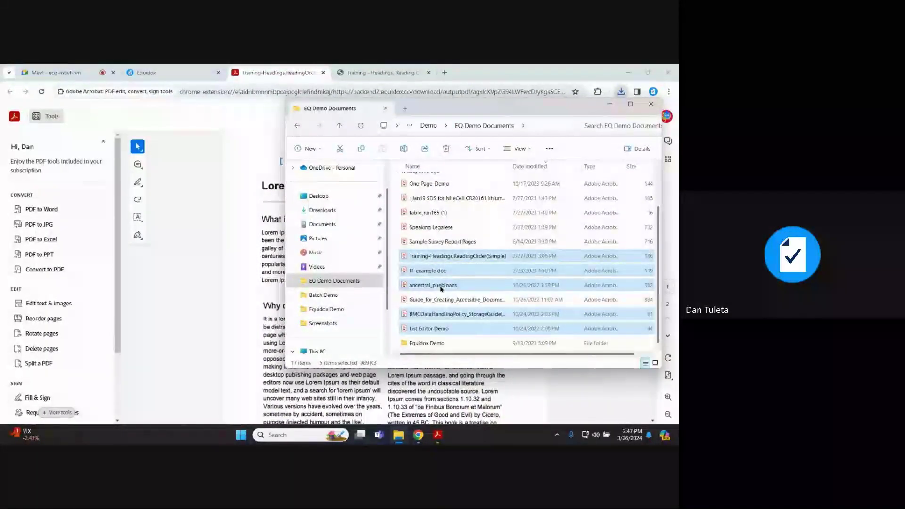
click(435, 258)
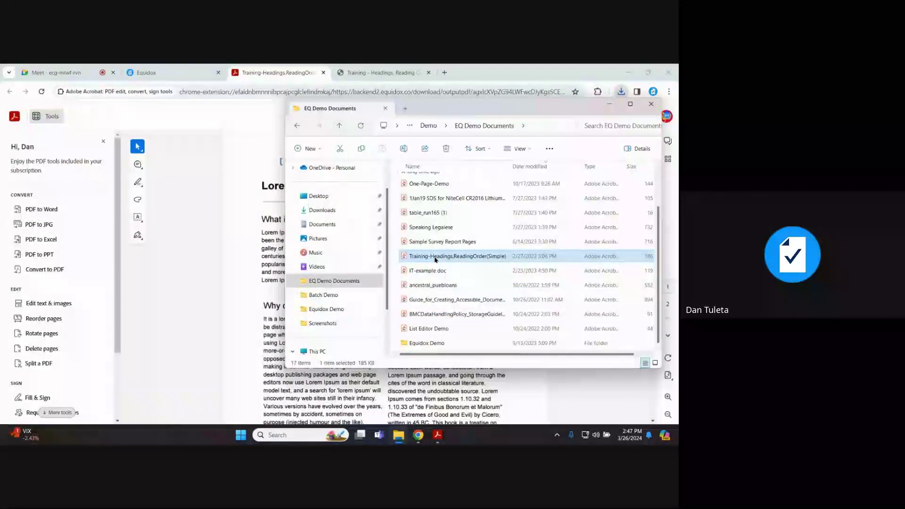
double_click(435, 257)
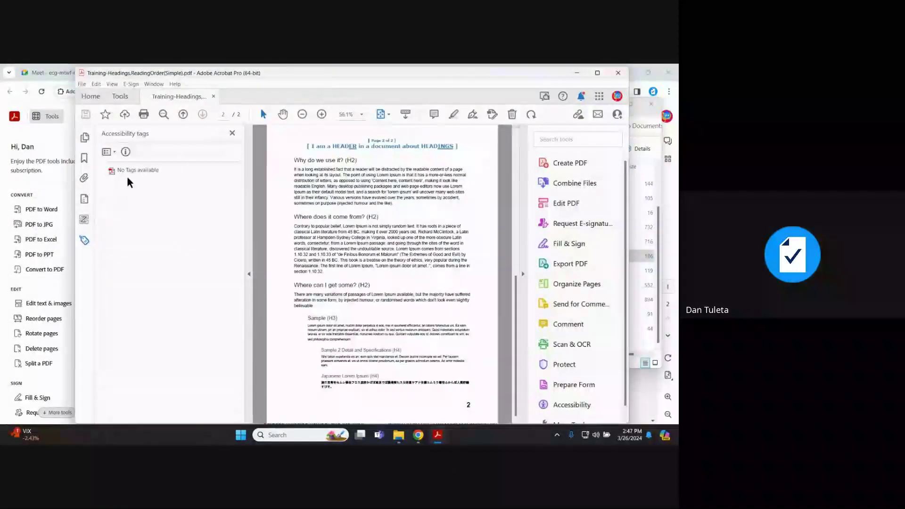
Run an accessibility check on the original Training-Headings,ReadingOrder(Simple) PDF
click(126, 171)
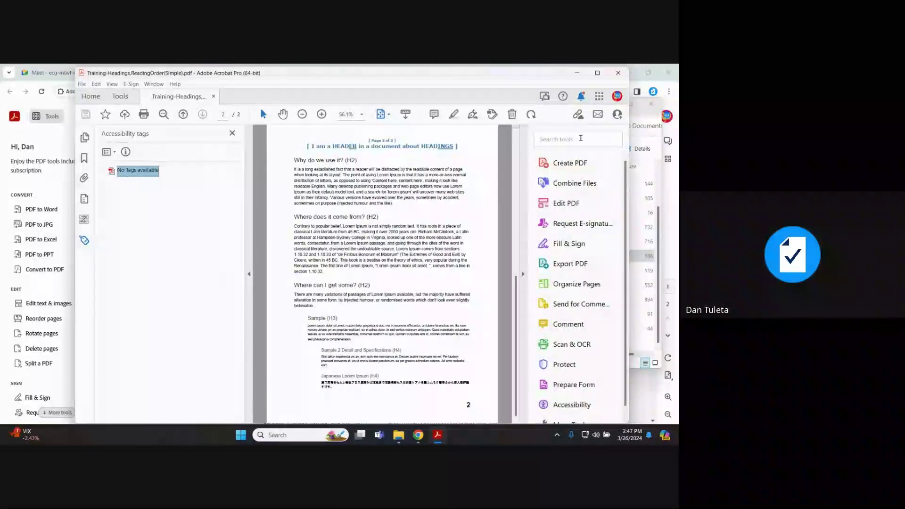
click(575, 139)
text(a)
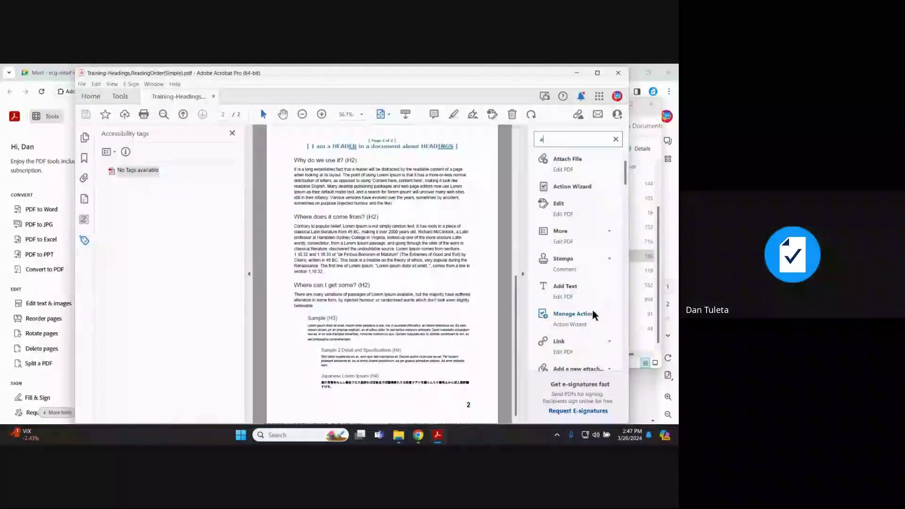
scroll(589, 309, down, 2)
text(c)
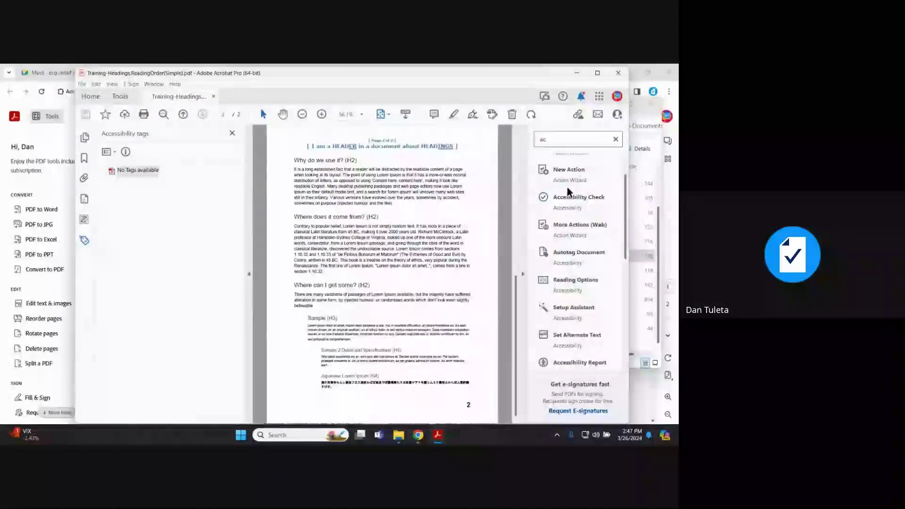
scroll(570, 198, up, 2)
click(582, 231)
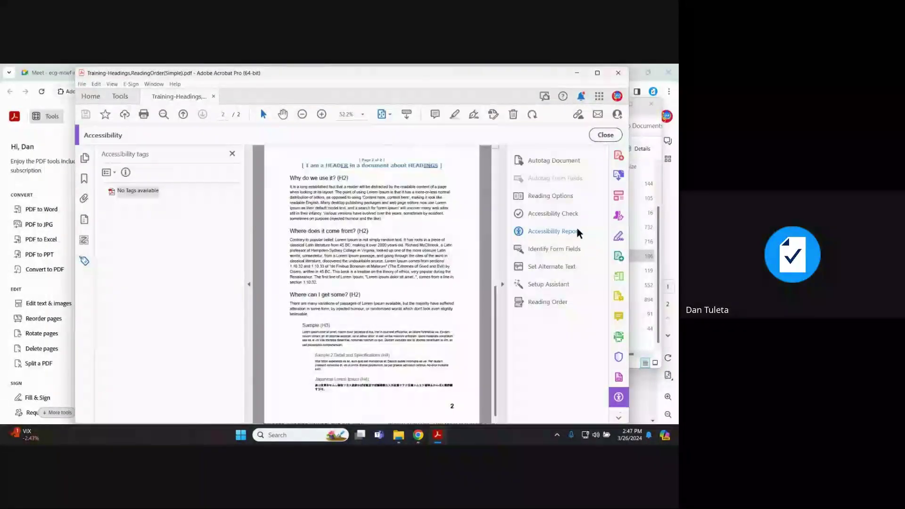
click(402, 378)
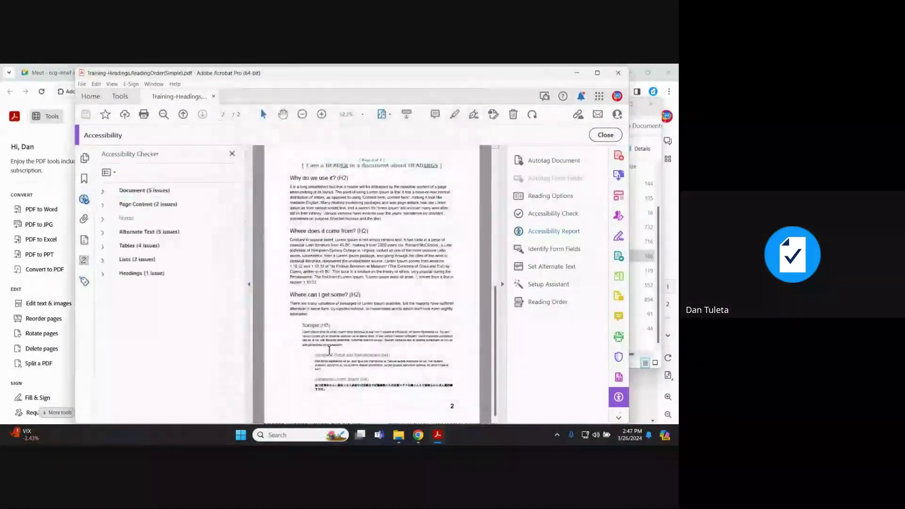
Expand the Document, Page Content and Alternate Text results of the original PDF's accessibility check to review their issues
click(103, 191)
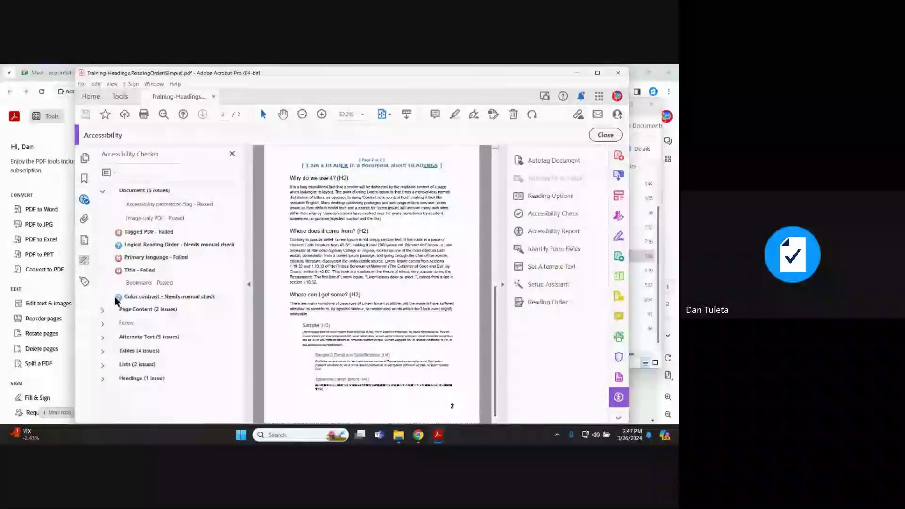
click(103, 310)
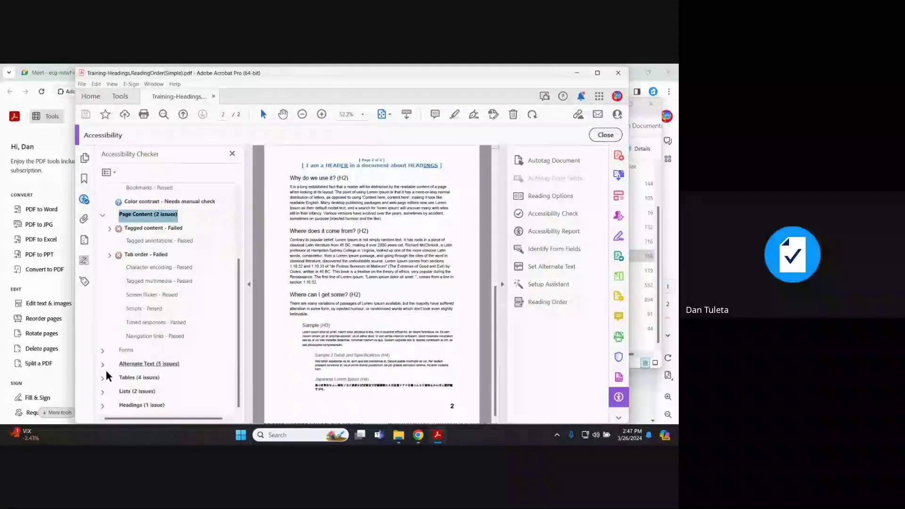
click(105, 366)
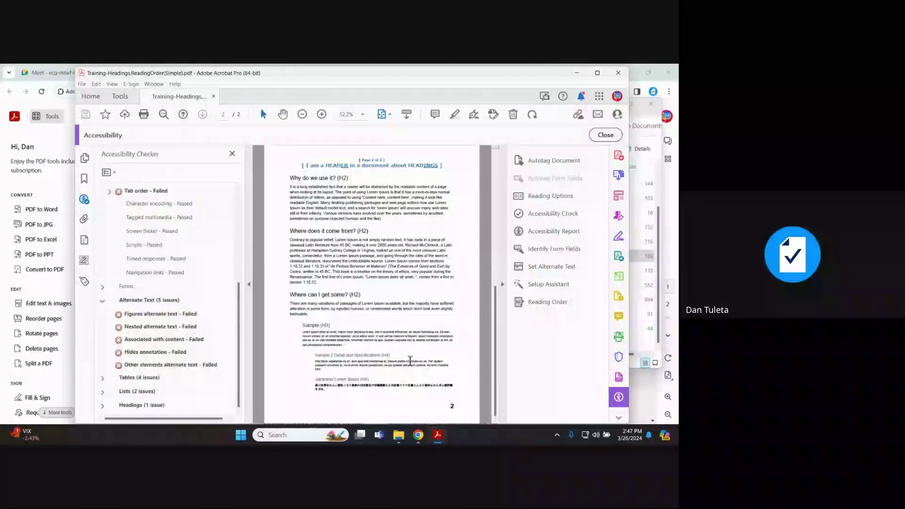
Open the exported Training-Headings,ReadingOrder(Simple) PDF from the Desktop in Adobe Acrobat Pro, with its accessibility tags shown
click(399, 435)
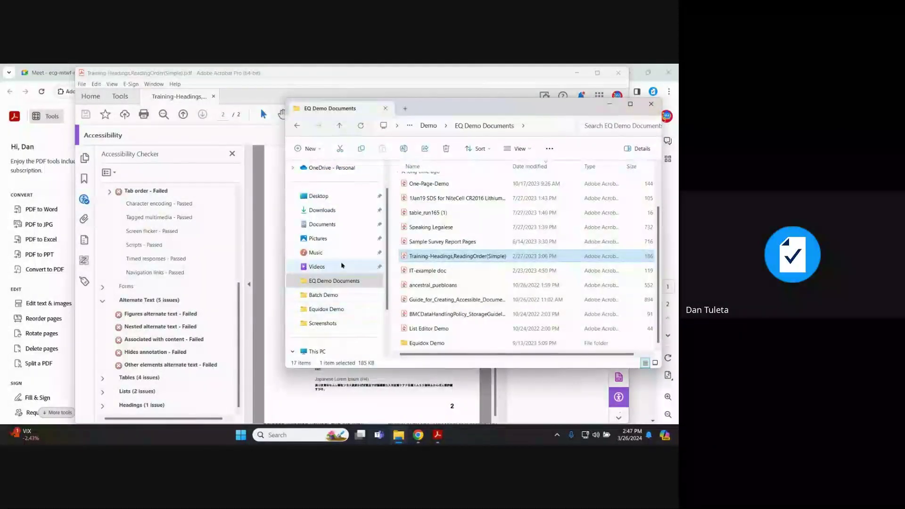
click(319, 196)
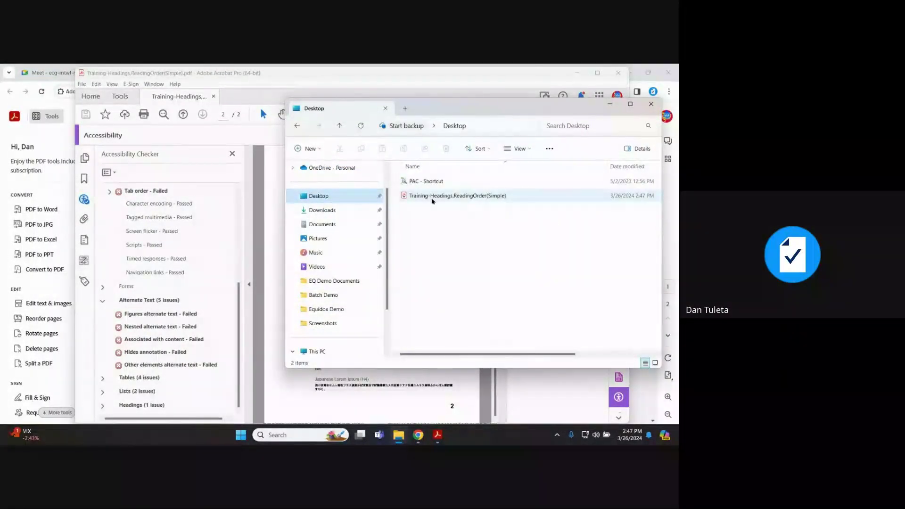
double_click(433, 197)
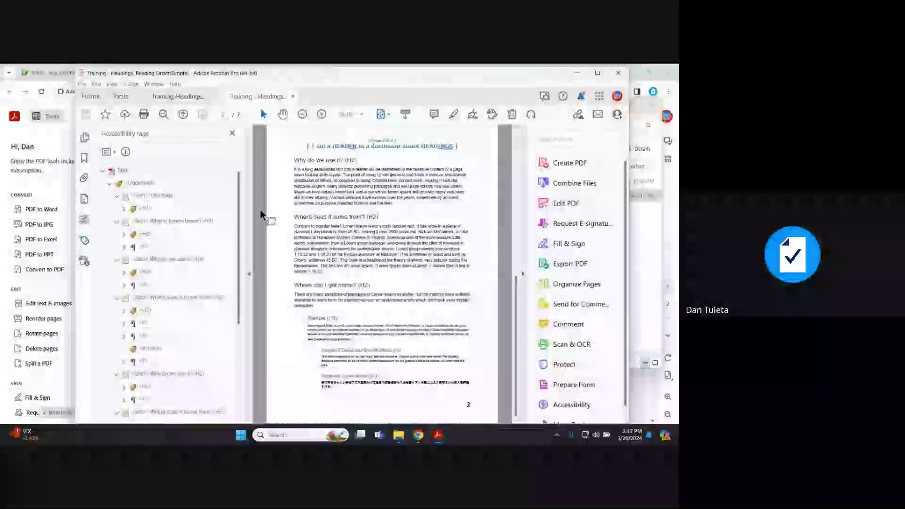
click(85, 240)
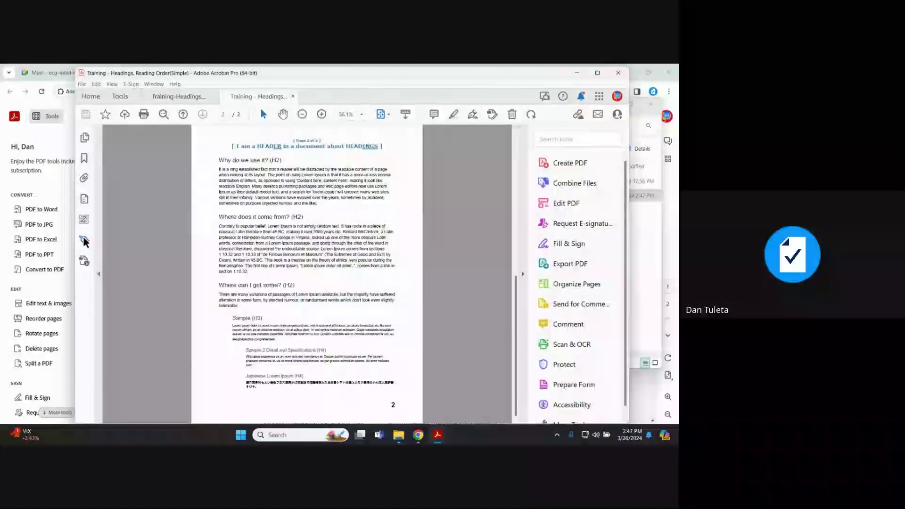
click(84, 241)
Walk through the exported PDF's page 1 tags from Document onward, including the contents of the paragraph tag after the Artifact
click(137, 183)
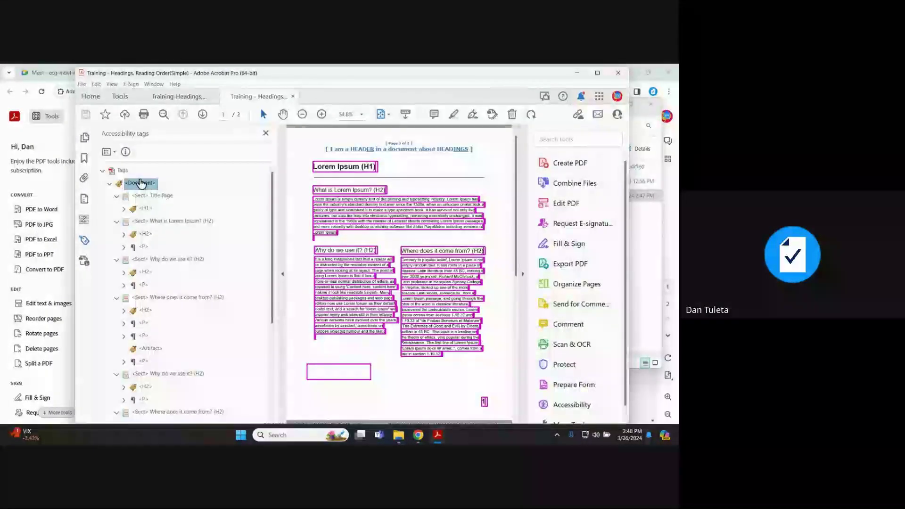
key(Down)
key(Down)
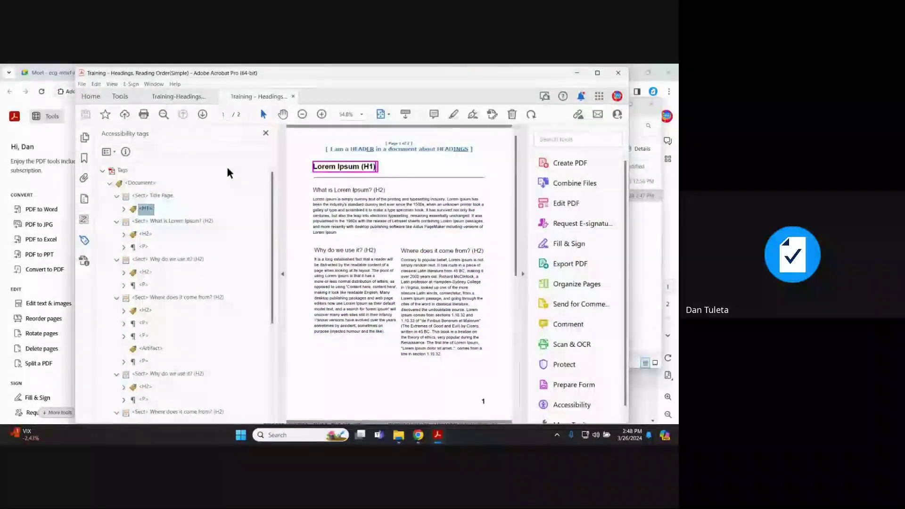
key(Down)
key(Down)
key(Down)
key(Down)
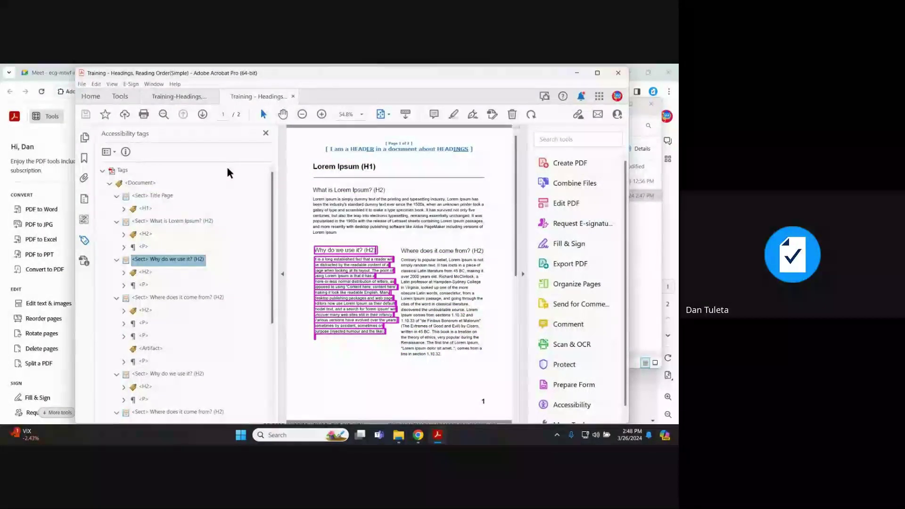
key(Down)
key(Down)
key(Down)
key(Down)
key(Down)
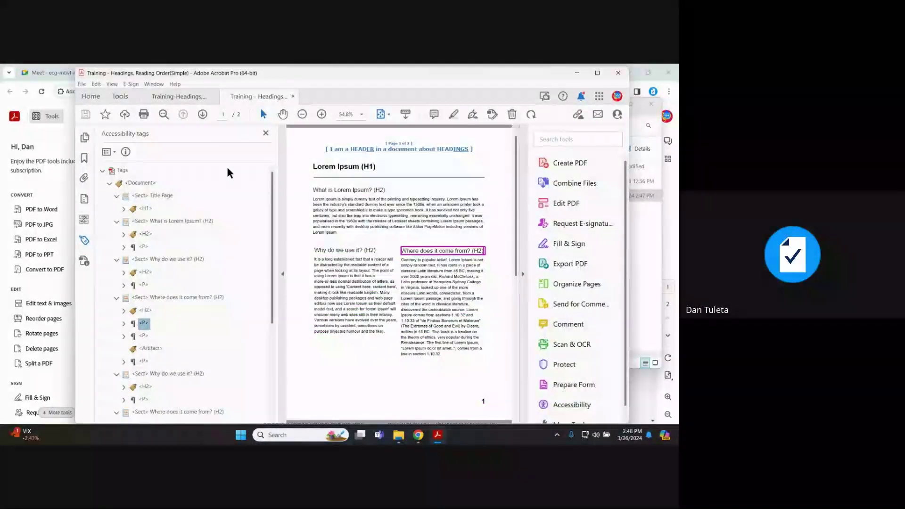
key(Down)
key(Down)
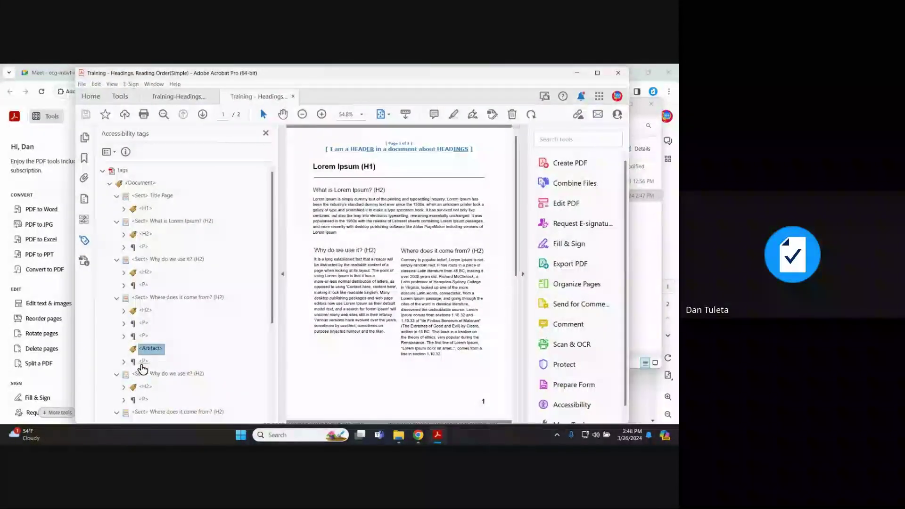
click(123, 362)
click(158, 376)
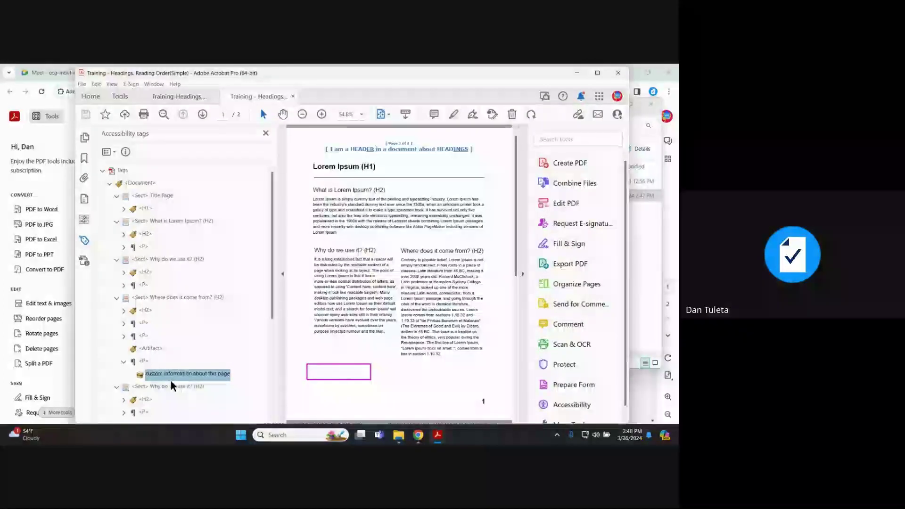
Walk through the page 2 tags, from the "Why do we use it? (H2)" section to the page number's paragraph tag
key(Down)
key(Down)
key(Down)
key(Down)
key(Down)
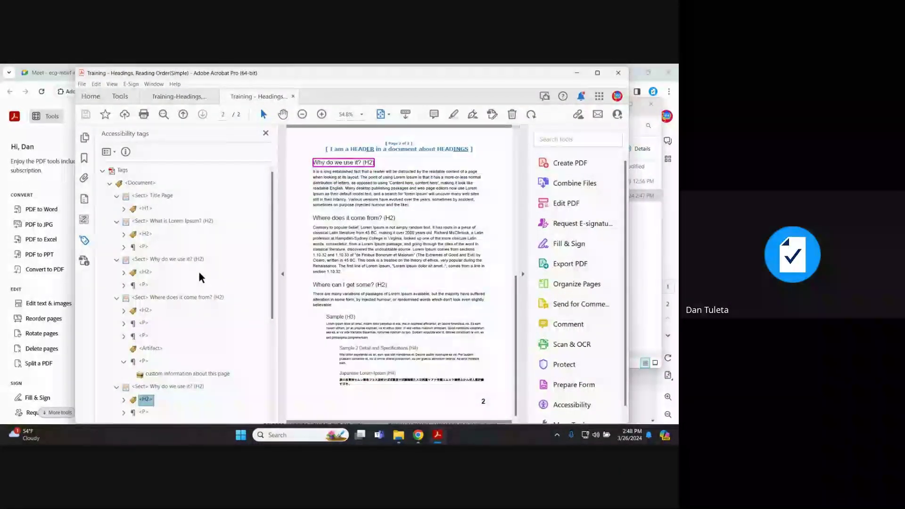
key(Down)
key(Down)
key(Down)
key(Down)
key(Down)
key(Down)
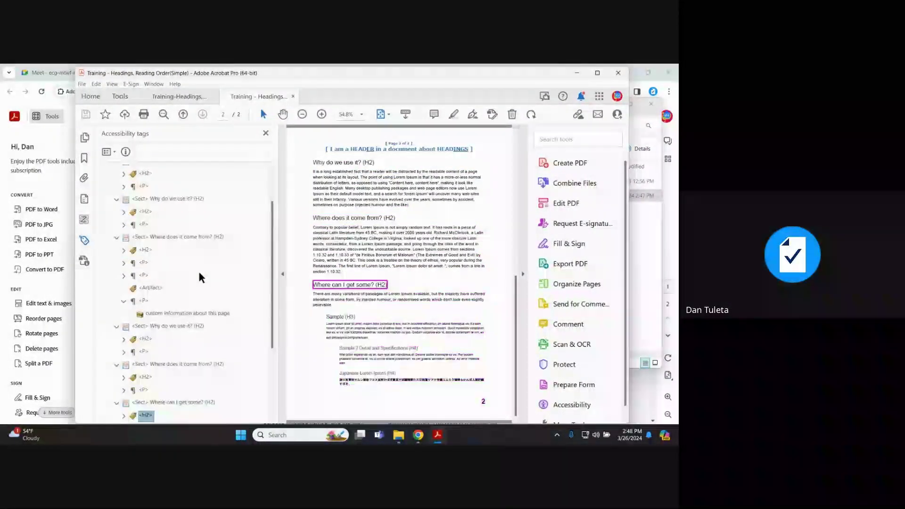
key(Down)
key(Down)
key(Down)
key(Down)
key(Down)
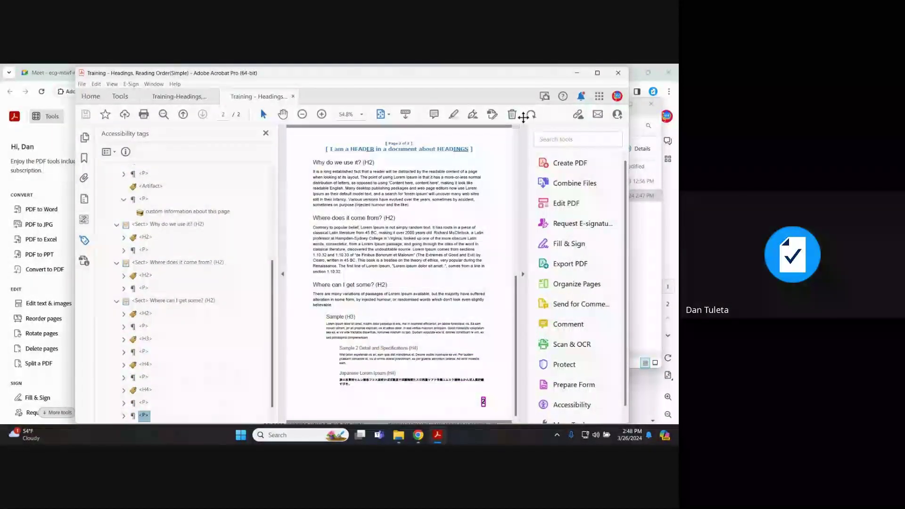
Run an accessibility check on all pages of the exported PDF
click(566, 139)
text(acc)
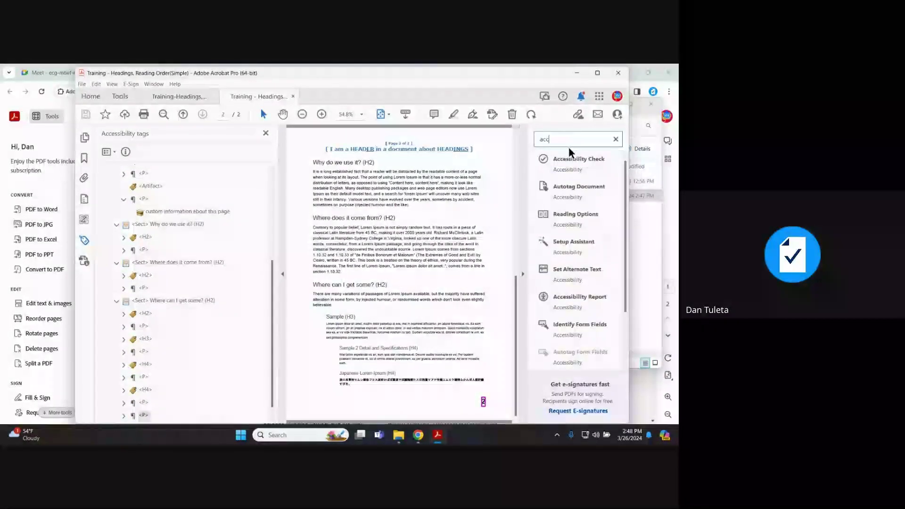
click(570, 160)
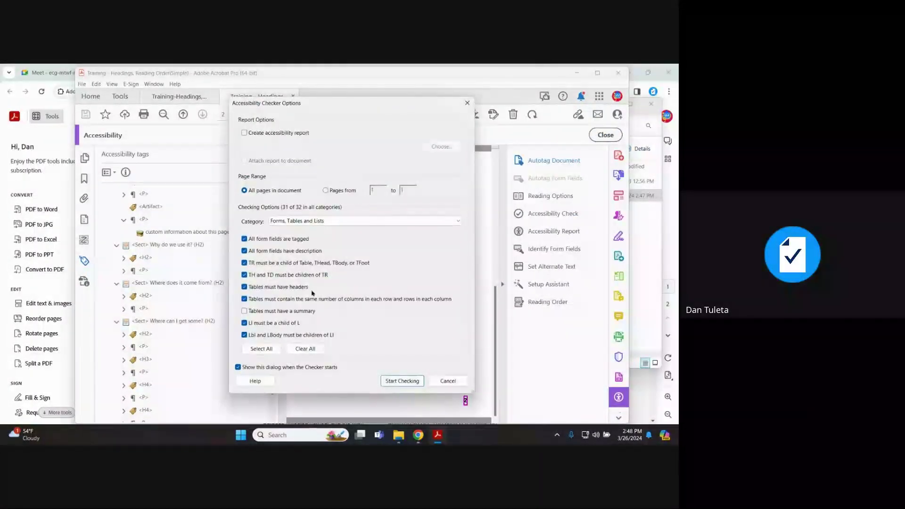
click(399, 380)
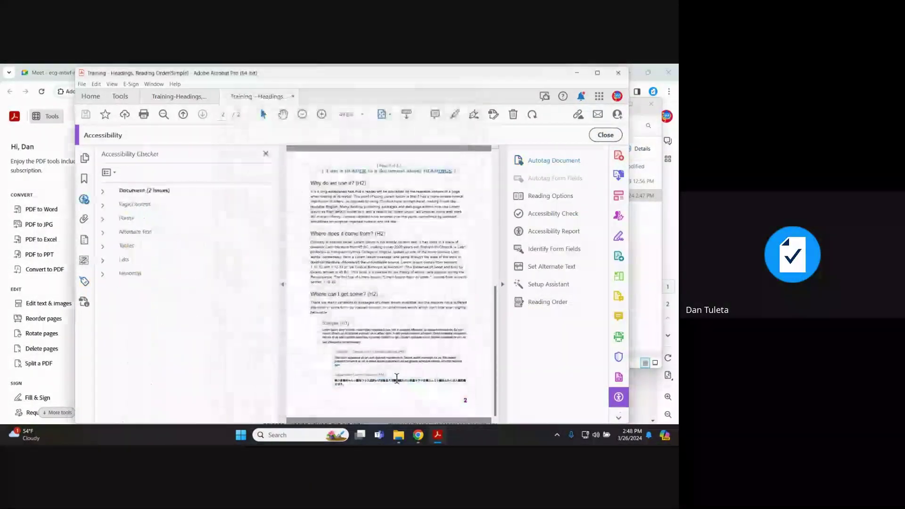
Expand the exported PDF's Document check results and examine the Logical Reading Order and Color contrast items
click(103, 191)
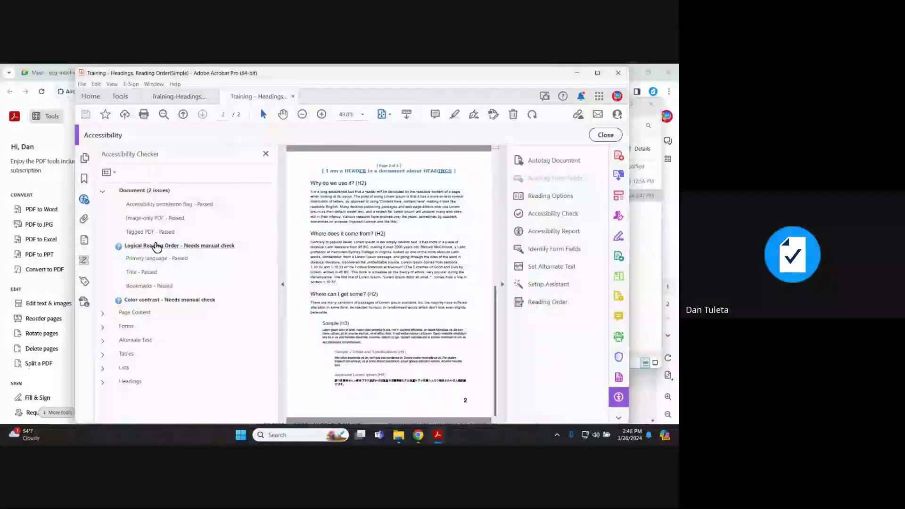
click(152, 245)
click(155, 300)
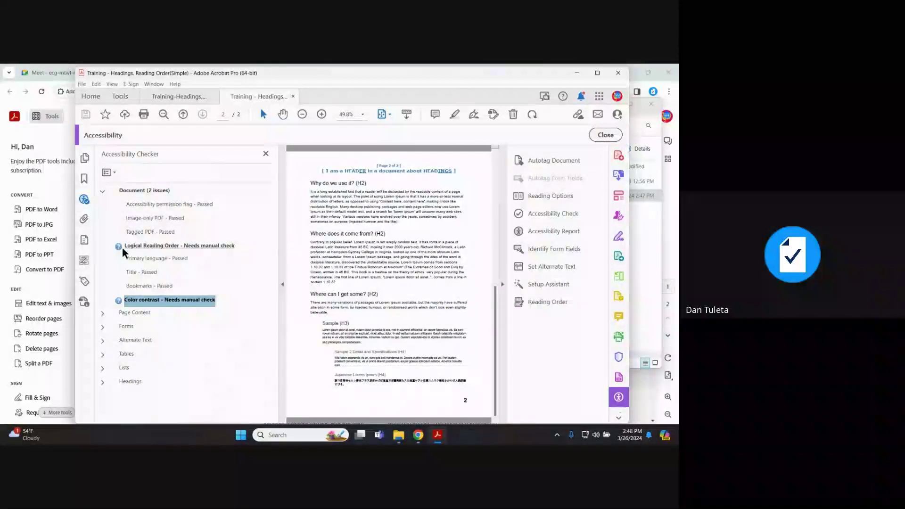
click(204, 249)
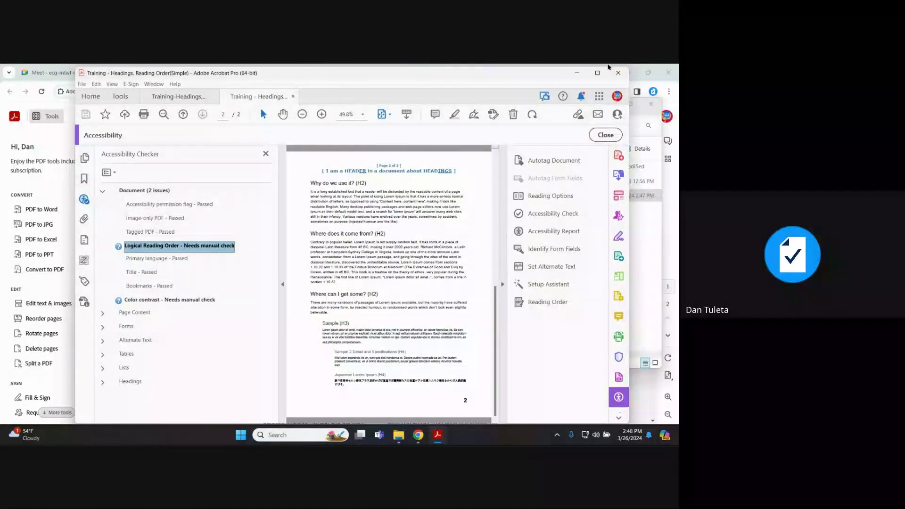
Switch back to Equidox in Chrome and reopen the Training - Headings, Reading Order(Simple) document from the Documents page
click(578, 74)
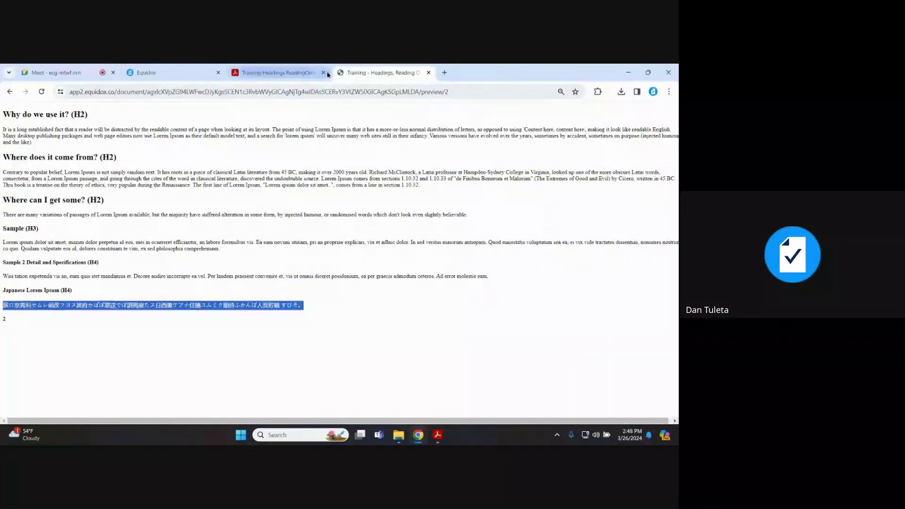
click(198, 73)
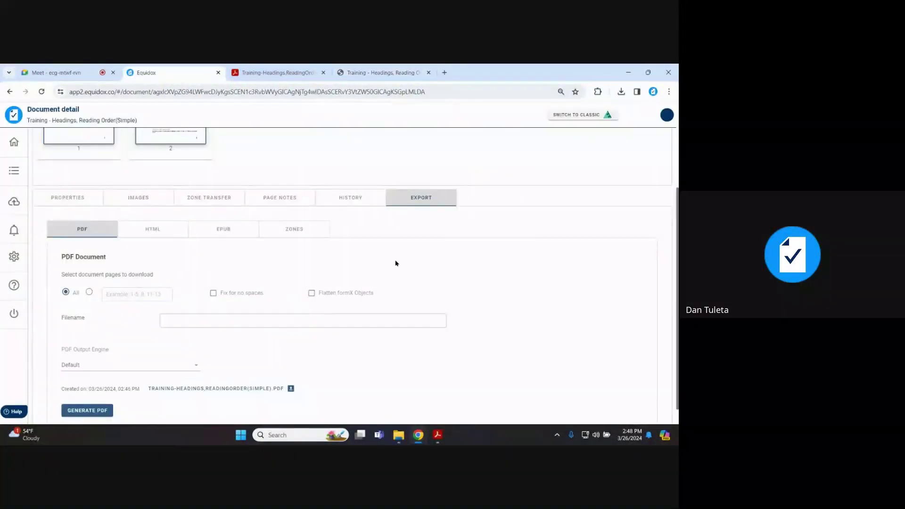
scroll(415, 309, up, 3)
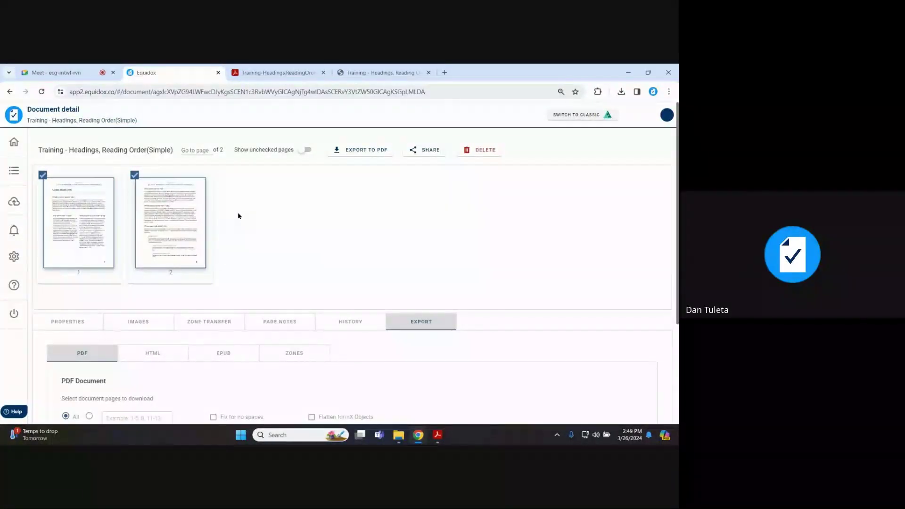
click(13, 171)
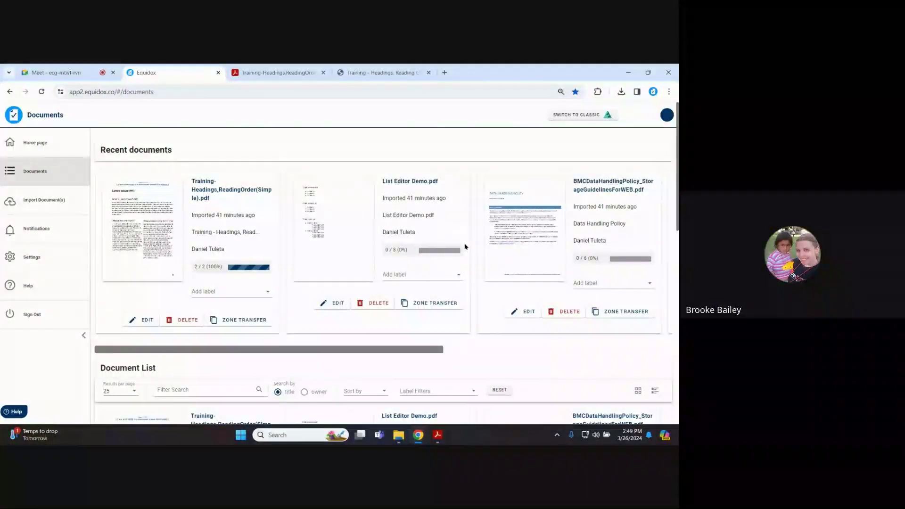
click(147, 218)
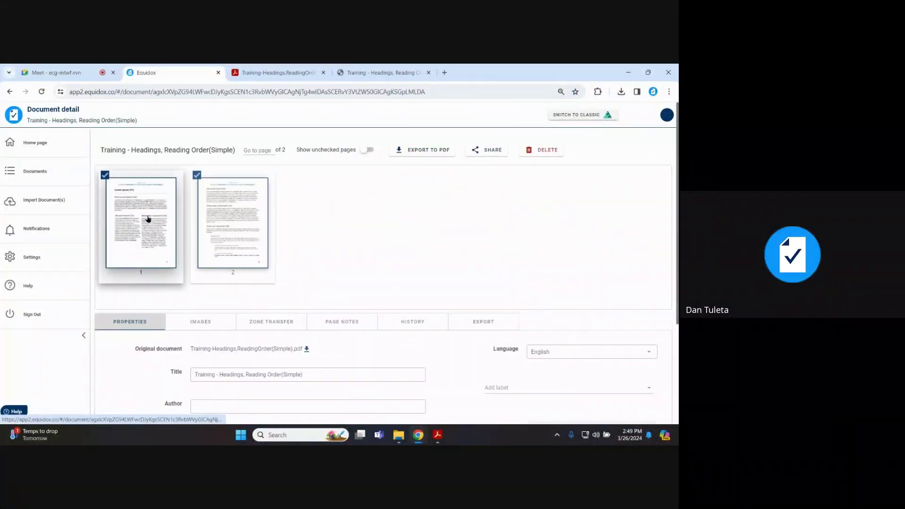
Open page 1 for remediation, preview it as HTML, and copy the paragraph under "What is Lorem Ipsum? (H2)"
click(147, 218)
click(231, 245)
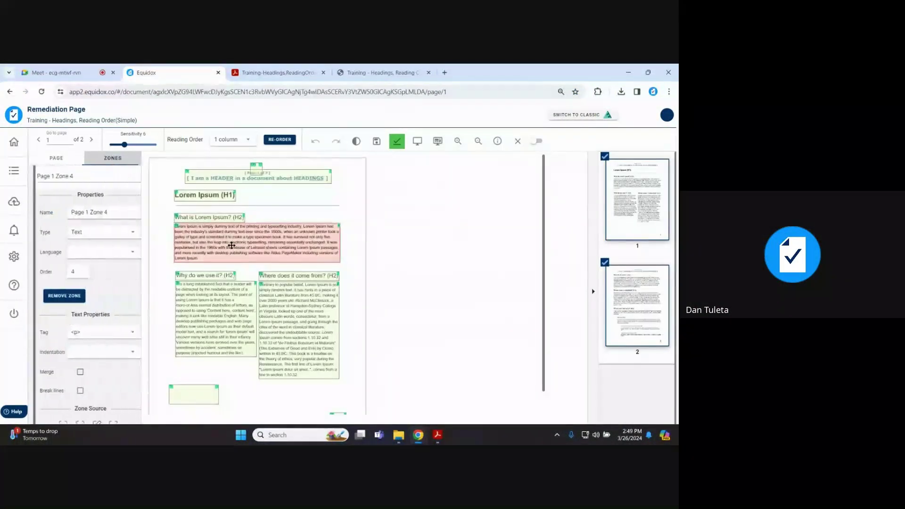
click(420, 142)
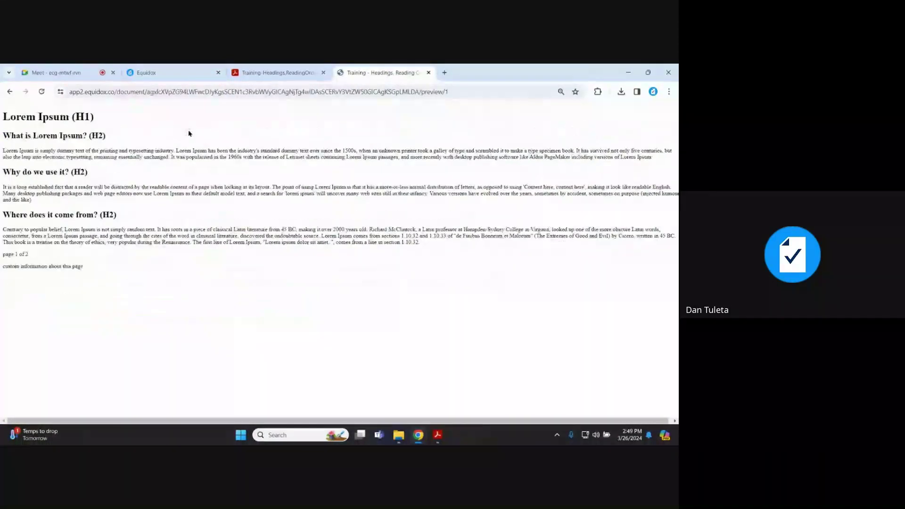
triple_click(147, 156)
right_click(147, 159)
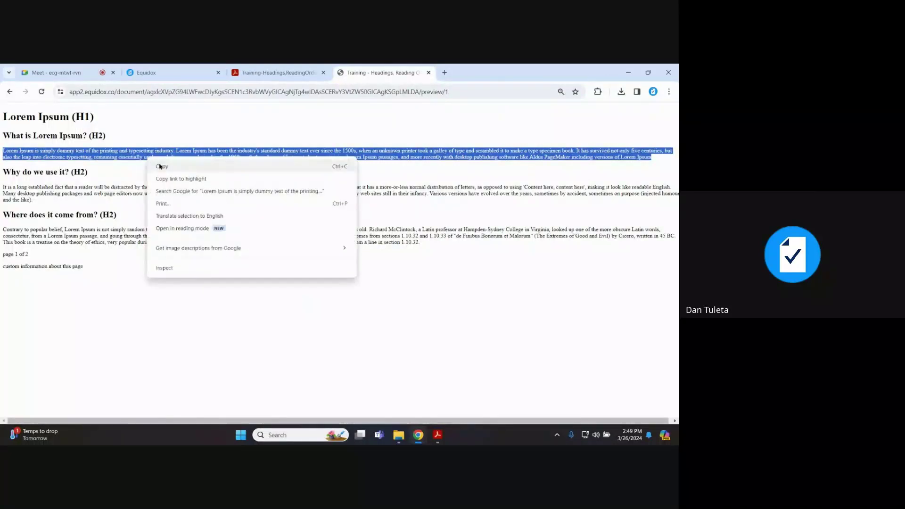
click(198, 166)
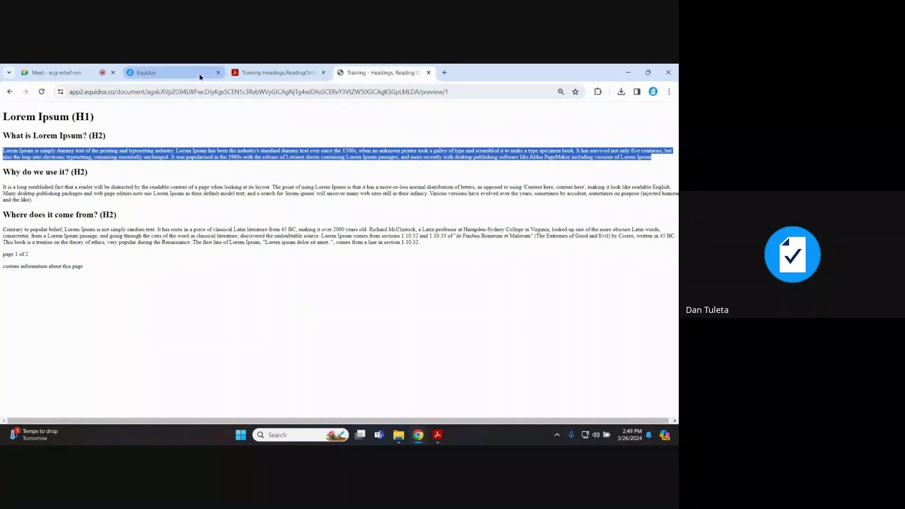
Set the source of the "What is Lorem Ipsum?" paragraph zone to Actual and paste the copied paragraph as its actual text
click(155, 73)
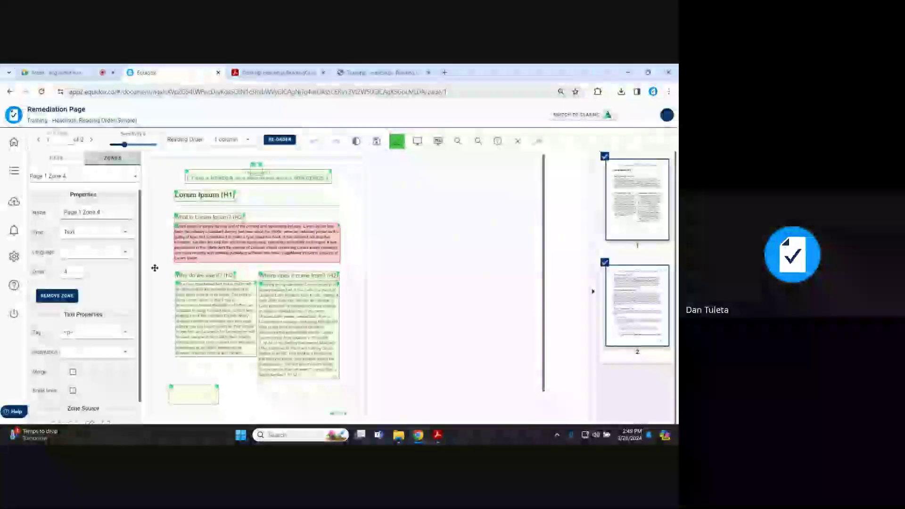
scroll(103, 297, down, 3)
click(106, 295)
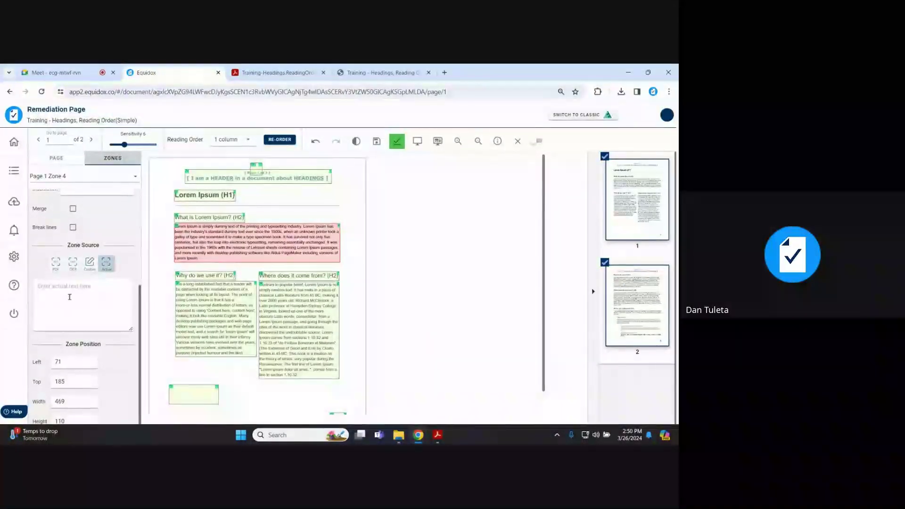
right_click(70, 291)
click(103, 177)
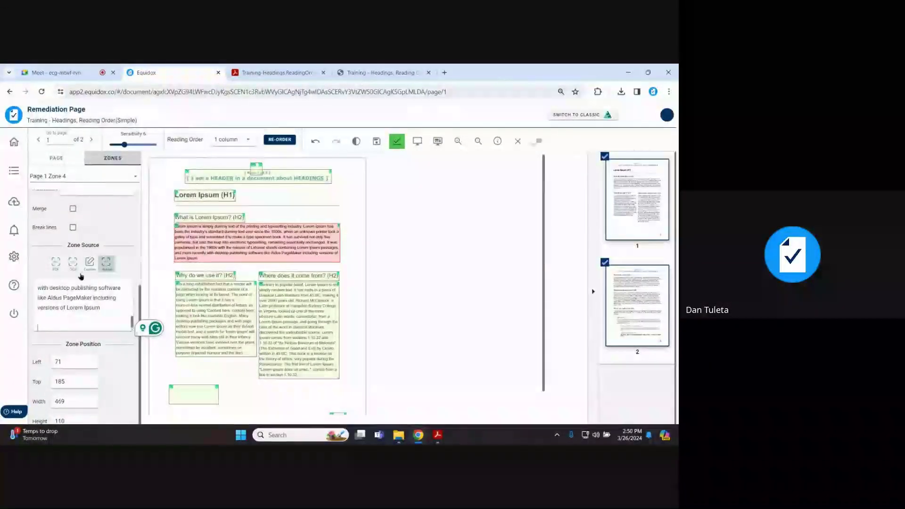
Change the first "Lorem Ipsum" in the zone's actual text to "Lorem-Ipsum"
scroll(70, 305, down, 1)
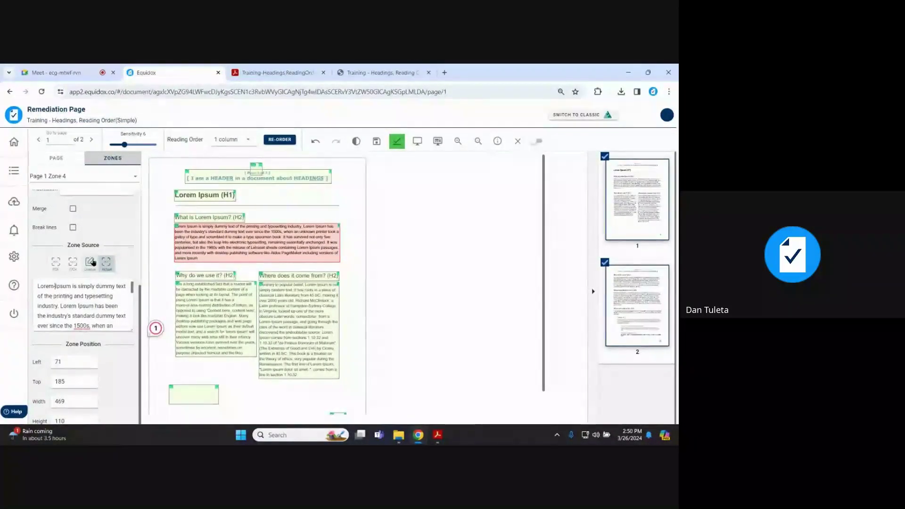
key(BackSpace)
text(dash)
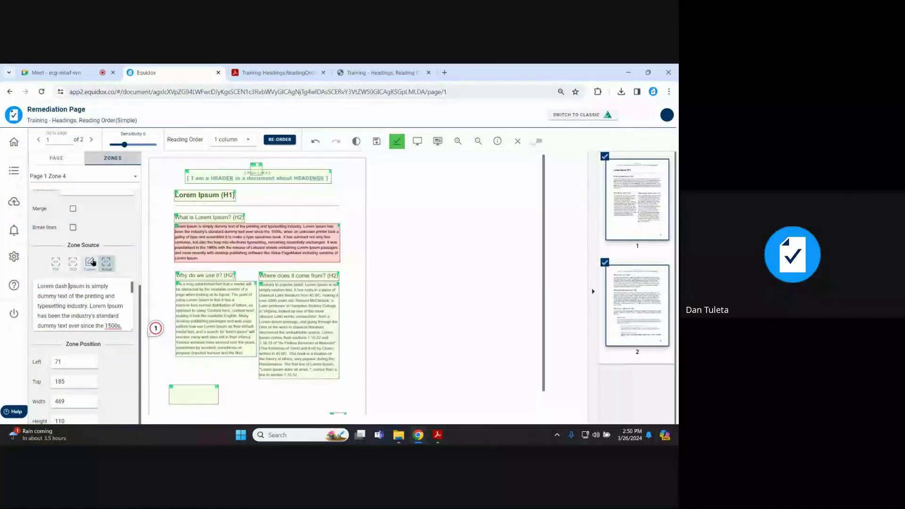
key(BackSpace)
key(BackSpace)
key(BackSpace)
key(BackSpace)
key(BackSpace)
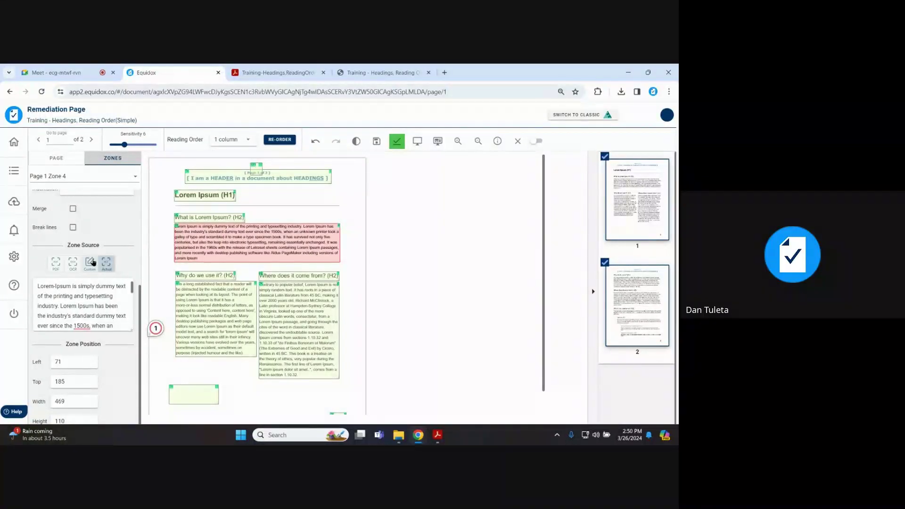
Insert "HI here is my actual text" at the beginning of the zone's actual text
click(39, 285)
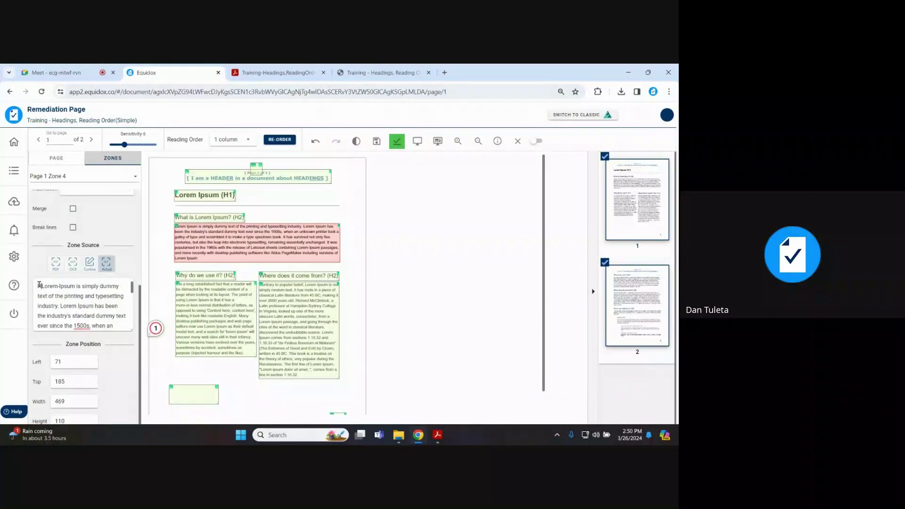
text(All here is )
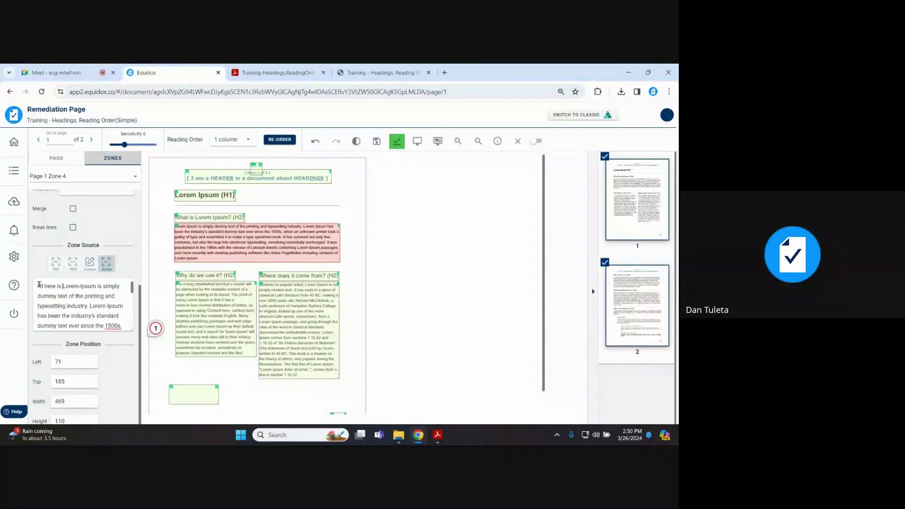
text(my actual)
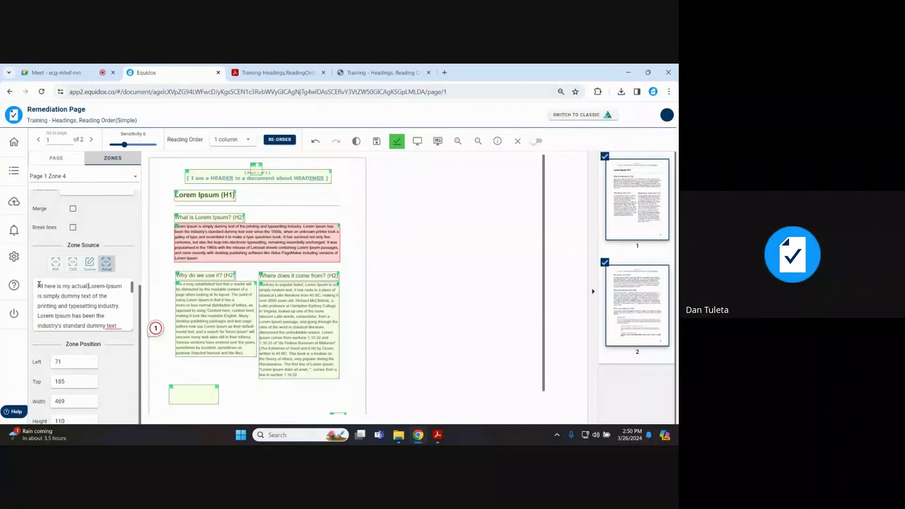
text( texy)
key(BackSpace)
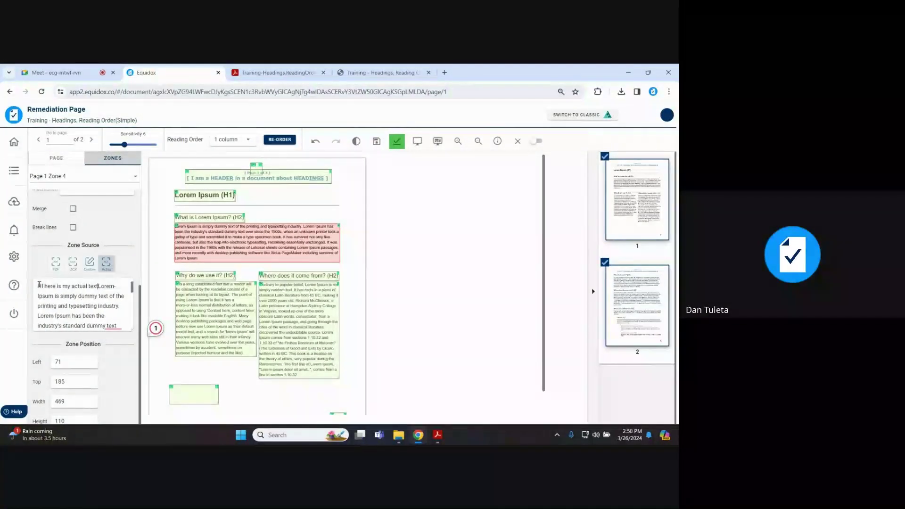
text(t)
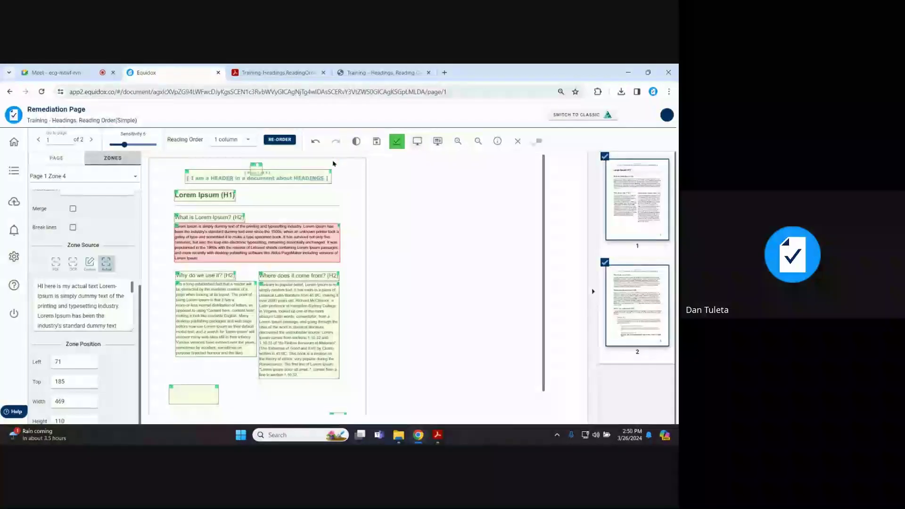
Preview page 1 as HTML and highlight the opening words of the paragraph under "What is Lorem Ipsum? (H2)"
click(423, 141)
click(32, 152)
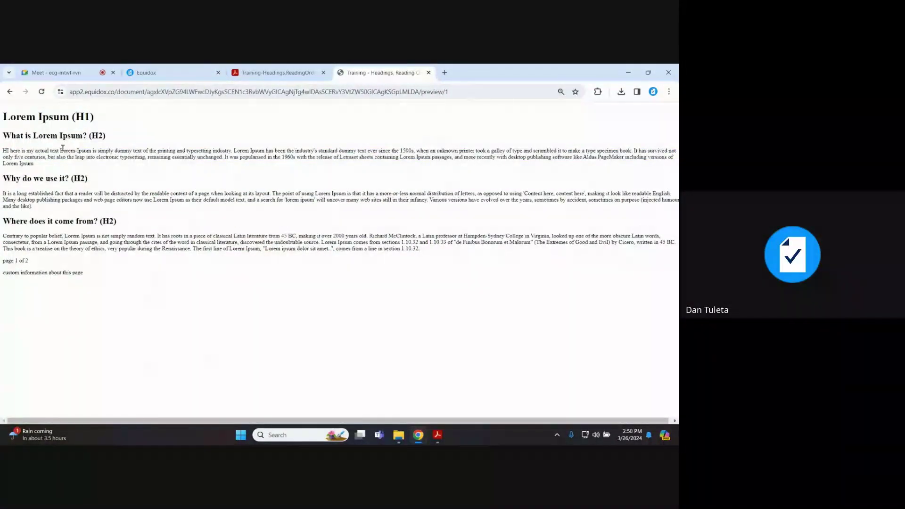
drag(92, 150, 4, 150)
key(ctrl+a)
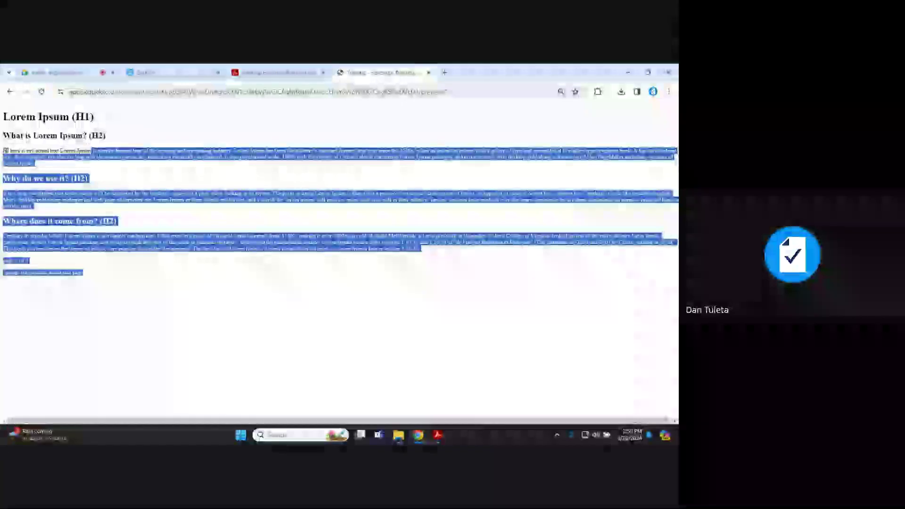
click(85, 151)
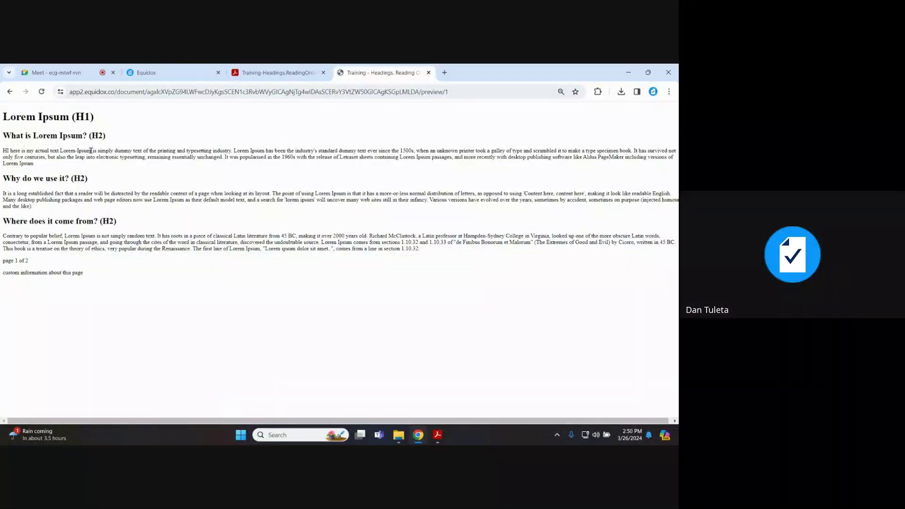
drag(92, 151, 4, 147)
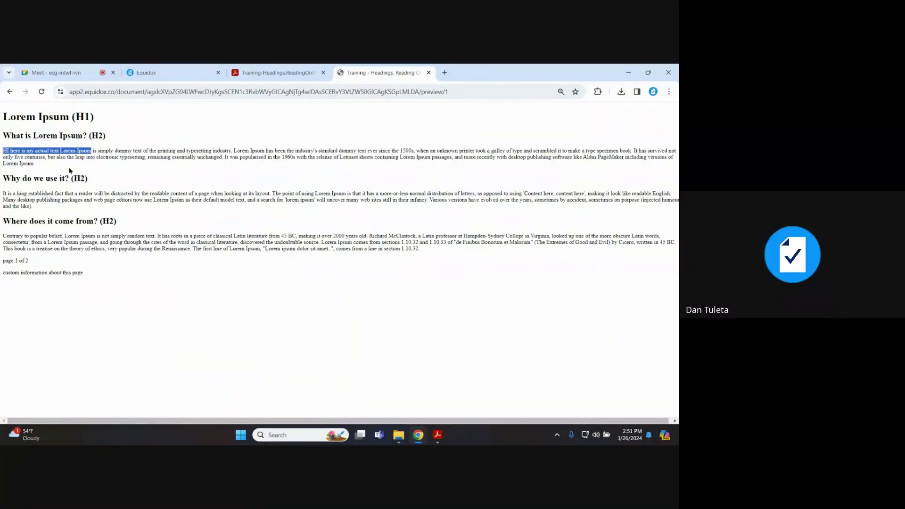
Return to the remediation page and compare the source text of the first paragraph zone with the custom-text zone in the blank area
click(191, 73)
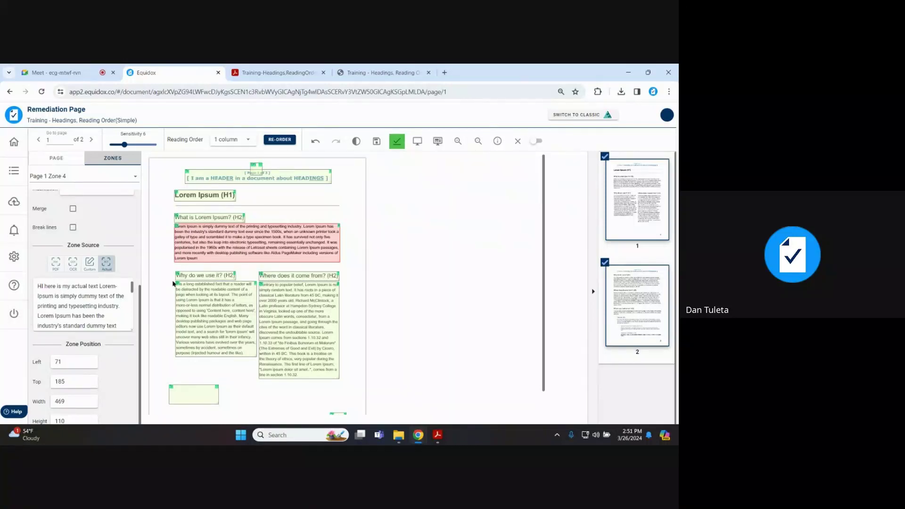
scroll(221, 311, down, 1)
click(188, 365)
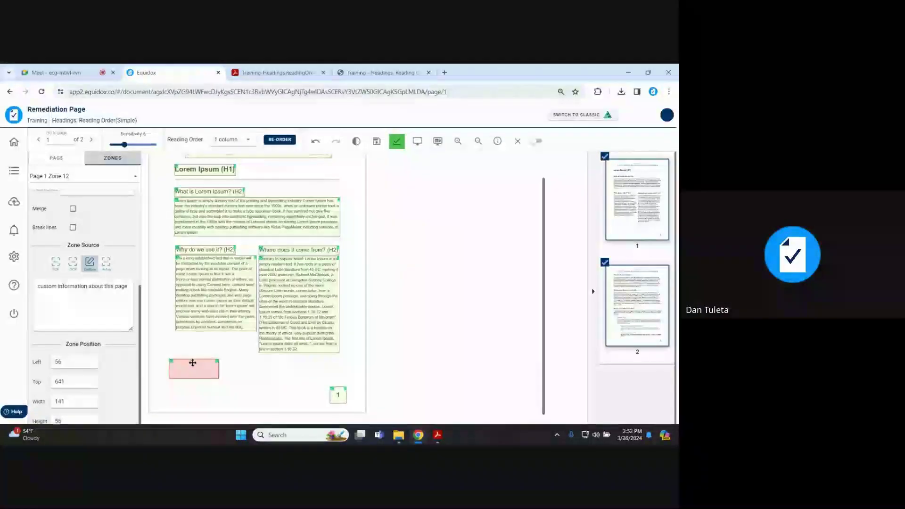
click(232, 216)
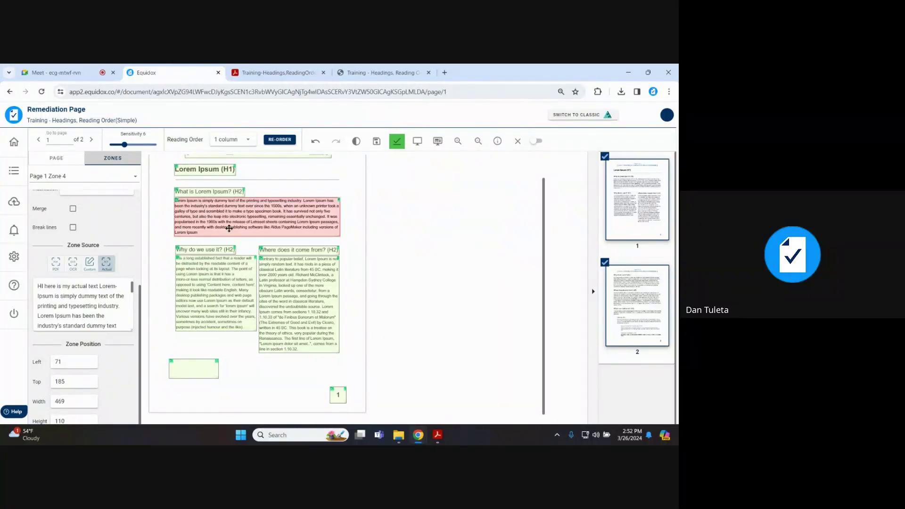
click(189, 368)
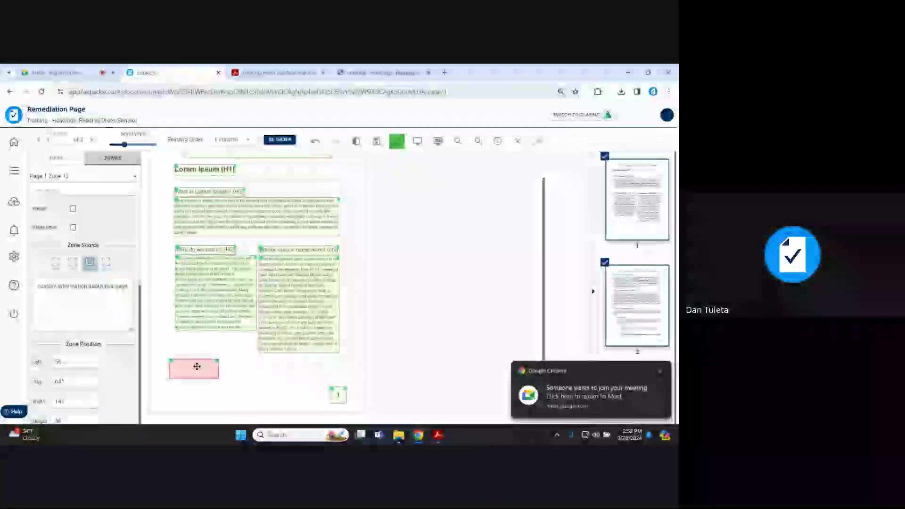
click(256, 224)
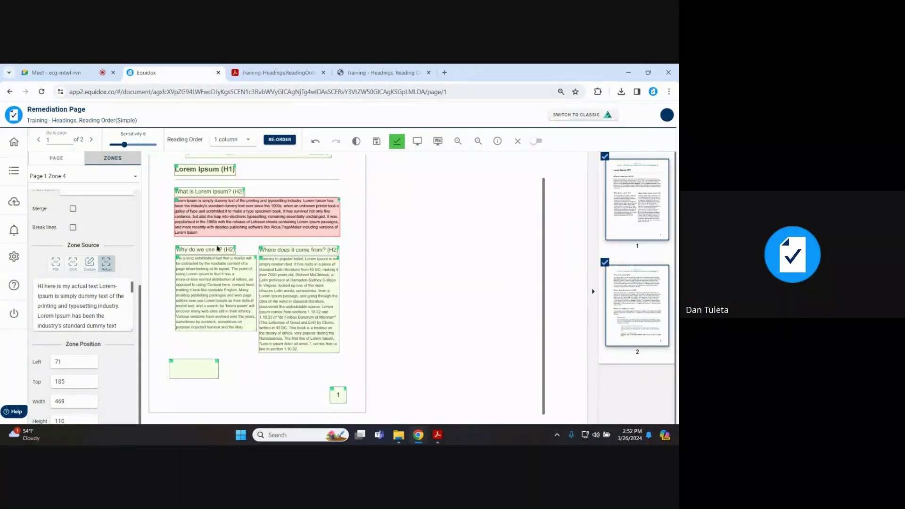
click(195, 373)
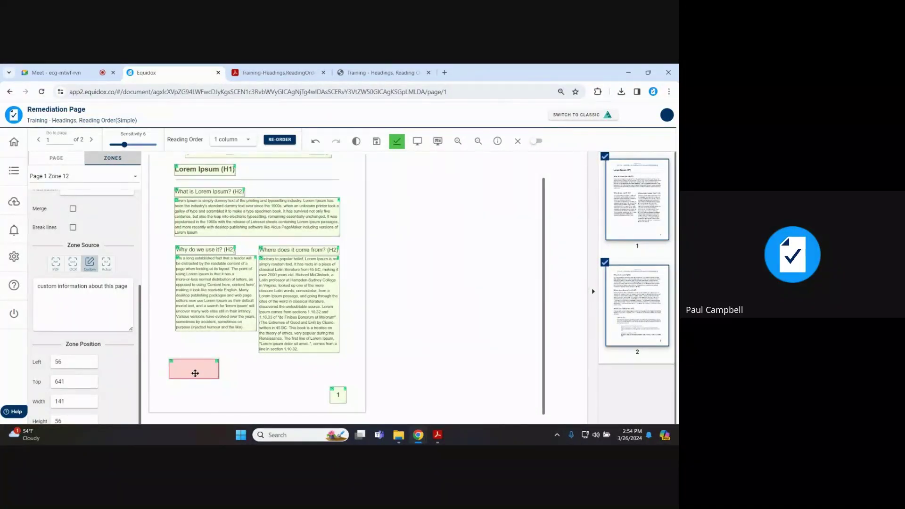
Save page 1 while leaving for the documents list, and open page 2 of the Training - Headings, Reading Order(Simple) document
click(20, 172)
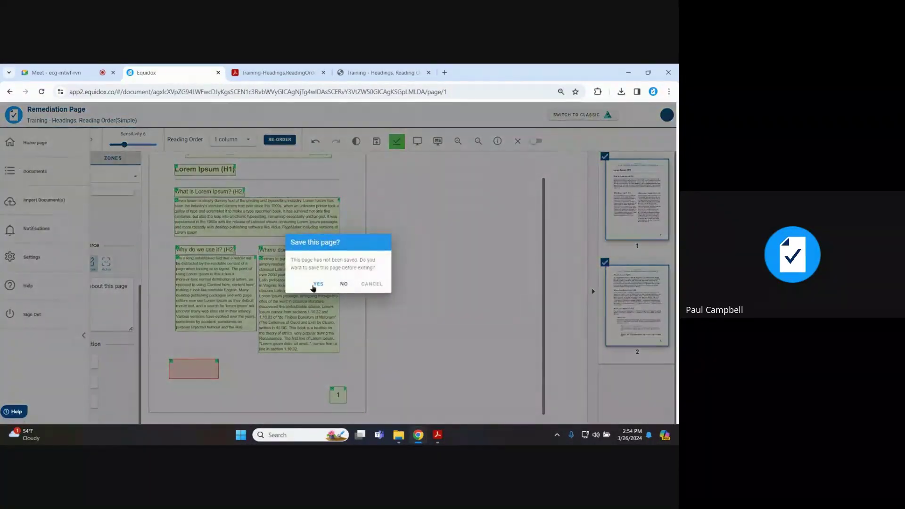
click(319, 282)
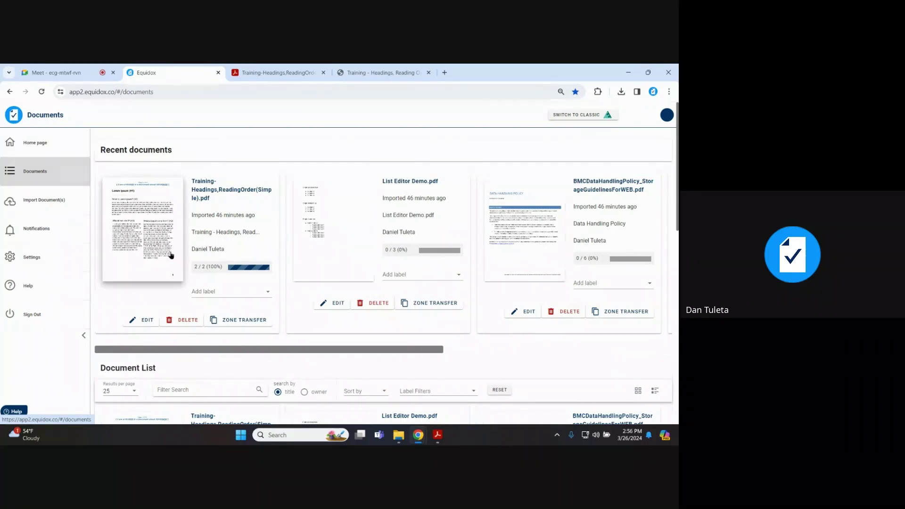
click(179, 274)
click(230, 229)
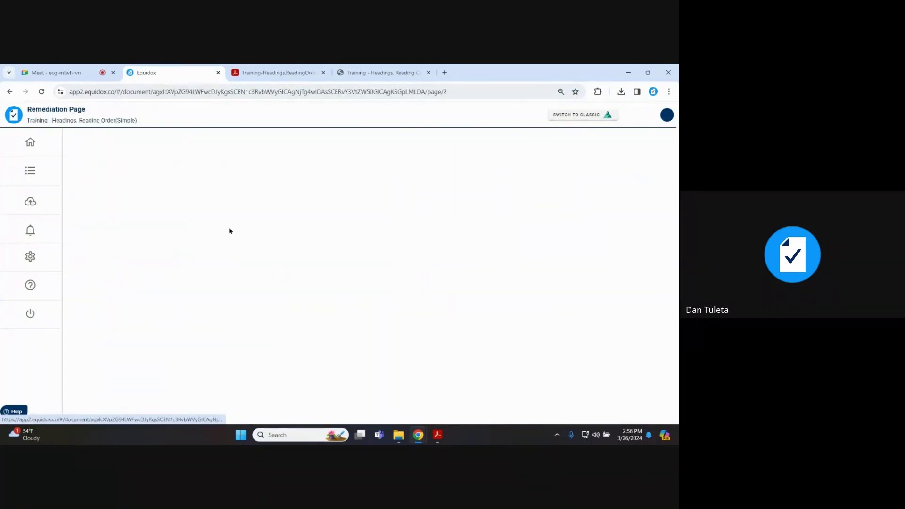
Check the indentation options for the paragraph zone under the Sample (H3) heading on page 2
scroll(238, 327, down, 3)
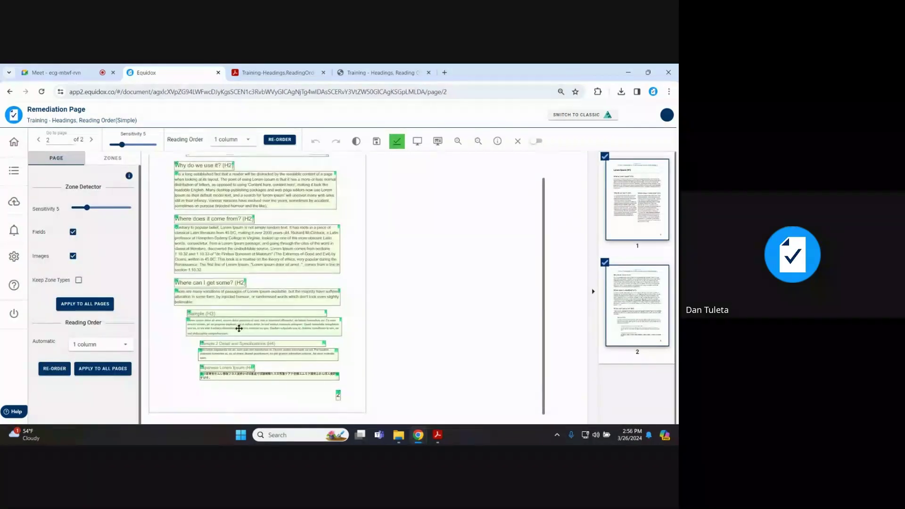
click(239, 328)
scroll(108, 297, down, 2)
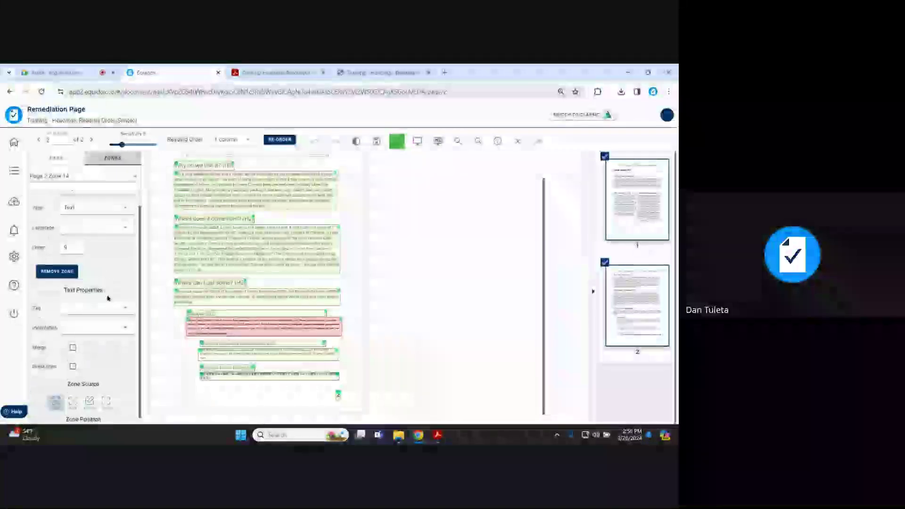
click(126, 264)
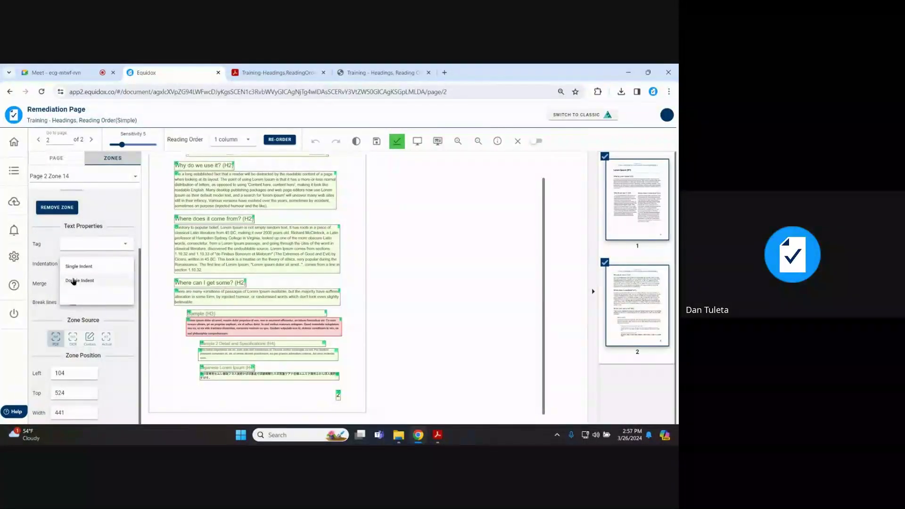
click(49, 272)
scroll(61, 278, up, 2)
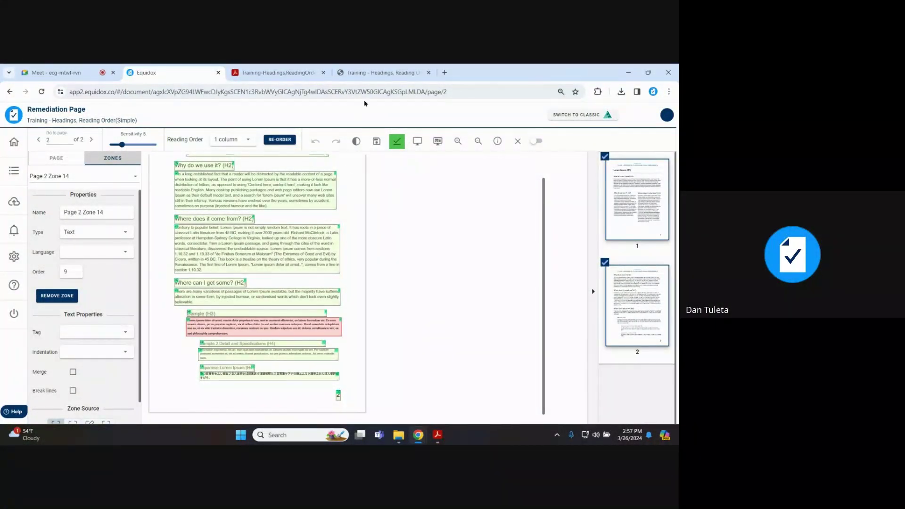
Review the page 1 HTML preview again and return to the documents list
click(366, 75)
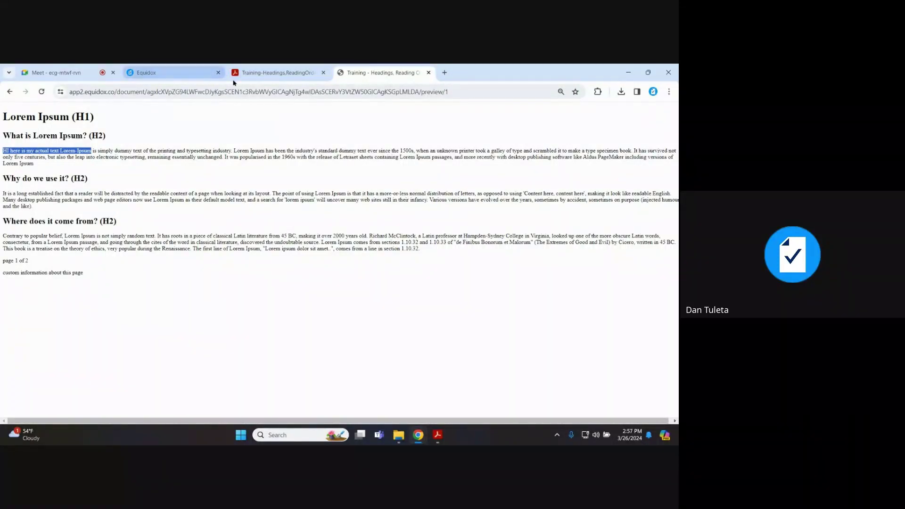
click(165, 73)
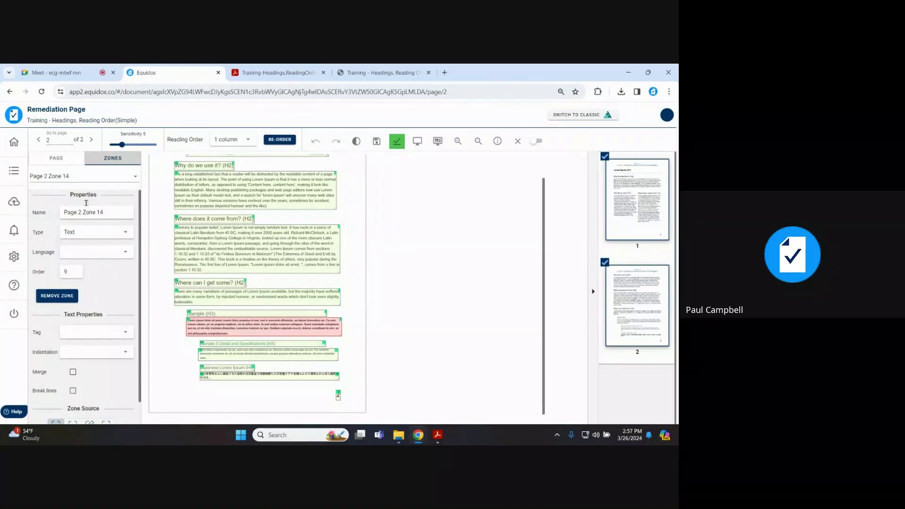
click(5, 178)
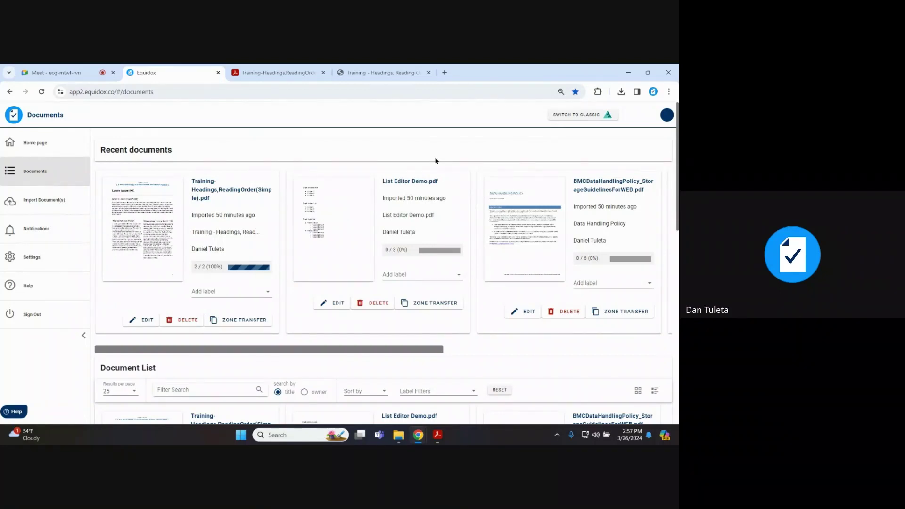
Open page 1 of ancestral_puebloans.pdf from the recent documents for remediation
drag(307, 350, 432, 325)
scroll(432, 326, right, 2)
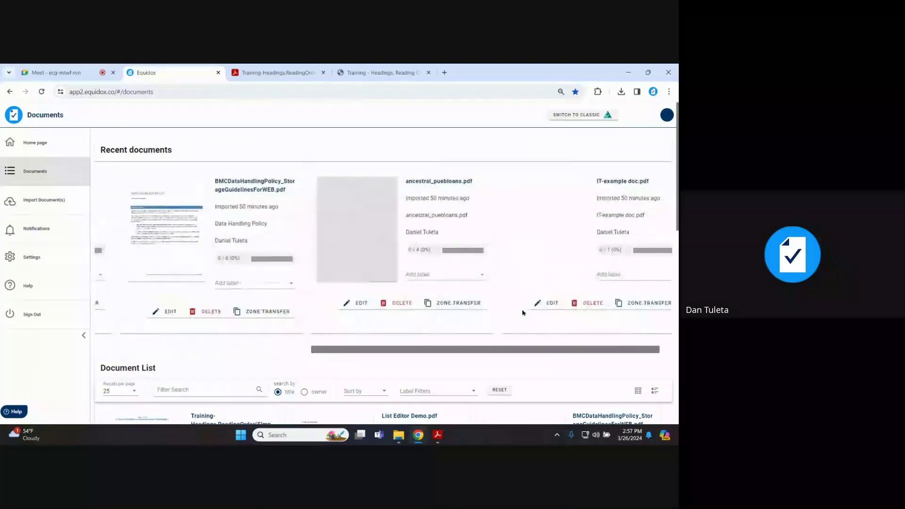
click(378, 214)
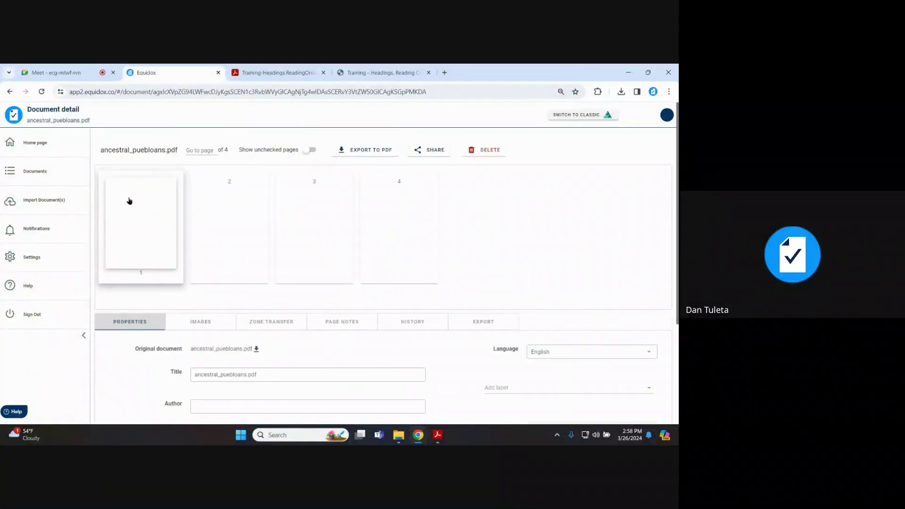
click(130, 198)
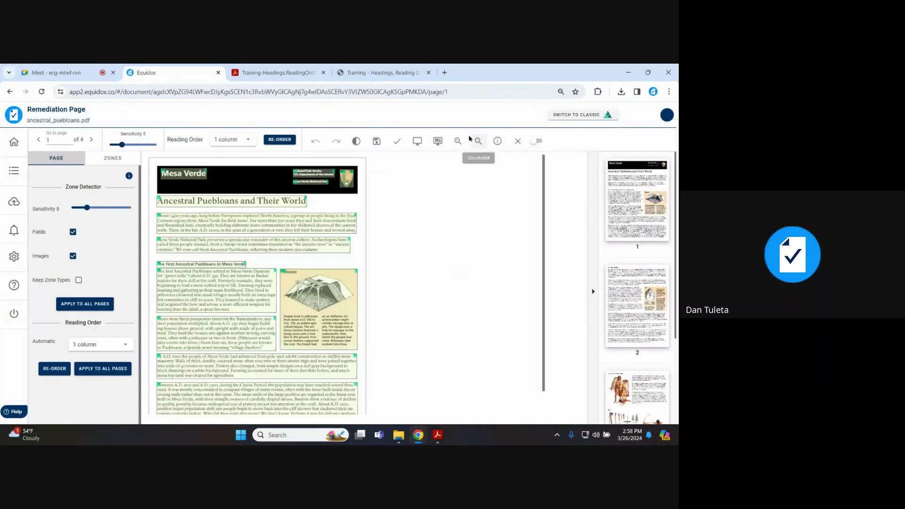
Draw a text zone about 108 wide and 98 high over the first caption column inside the Pithouse image
click(458, 141)
click(589, 293)
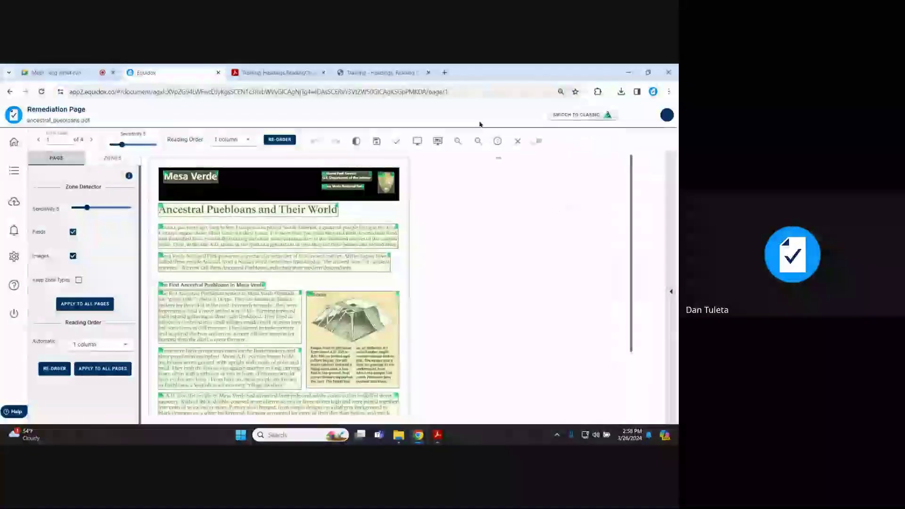
click(457, 141)
scroll(446, 292, down, 3)
click(445, 292)
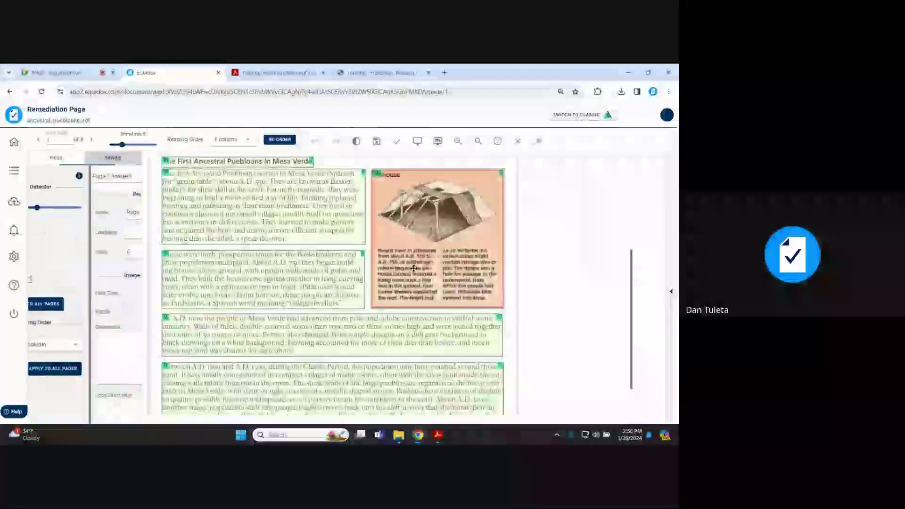
scroll(391, 251, up, 2)
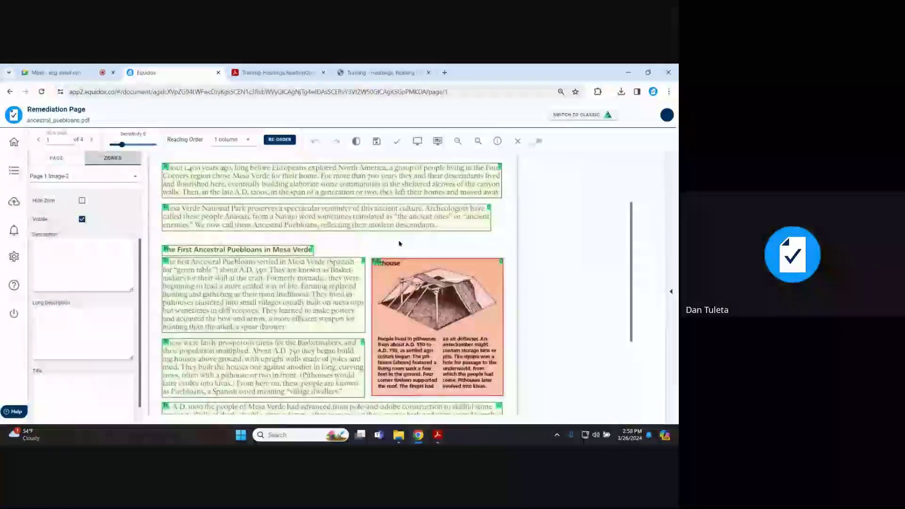
mouse_move(375, 323)
mouse_down()
mouse_move(425, 343)
mouse_move(395, 343)
mouse_move(432, 374)
mouse_move(437, 393)
mouse_up()
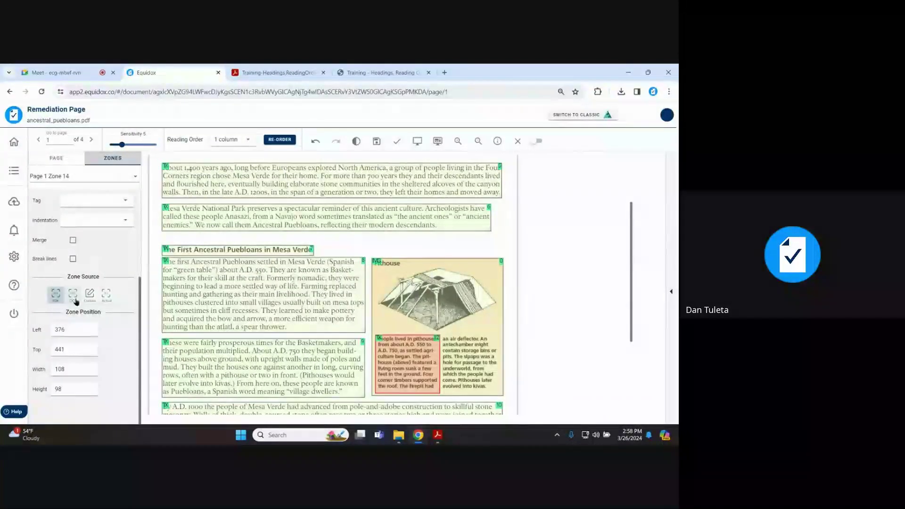
Set the source of the new caption zone in the Pithouse image to OCR and convert it to text
scroll(424, 241, down, 2)
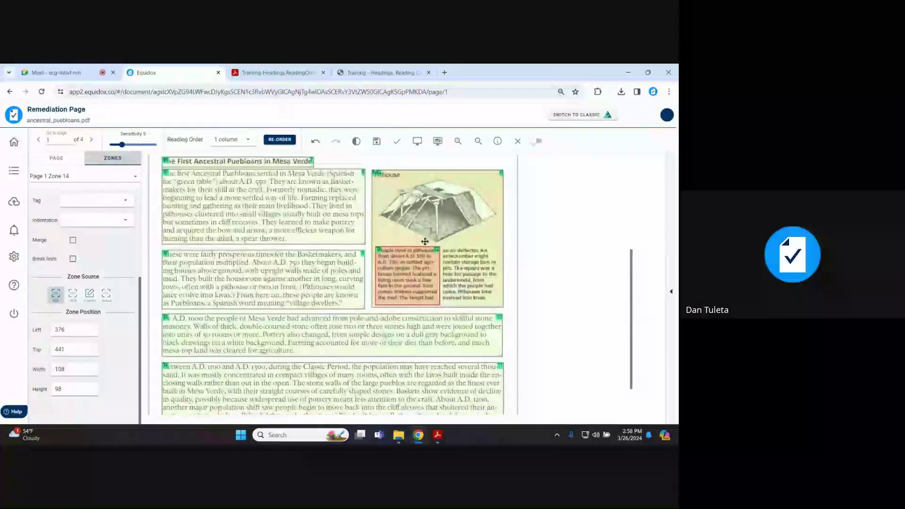
click(412, 218)
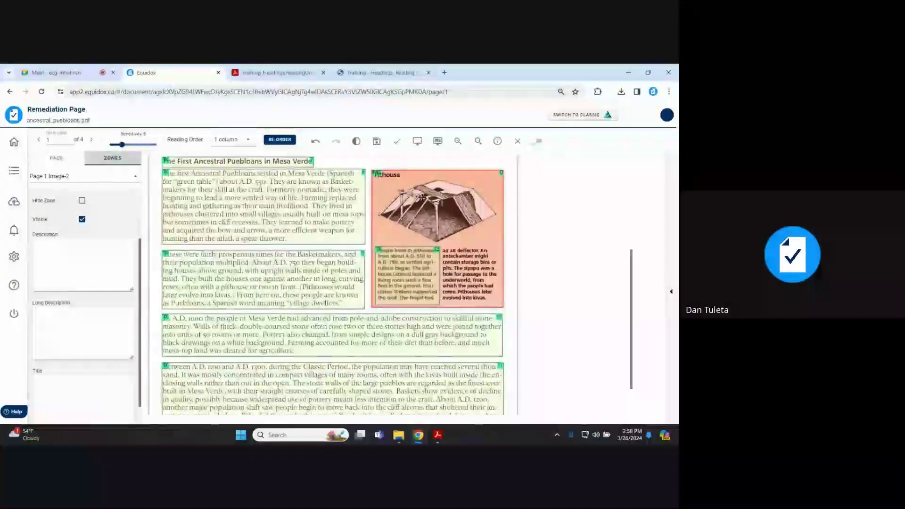
click(421, 276)
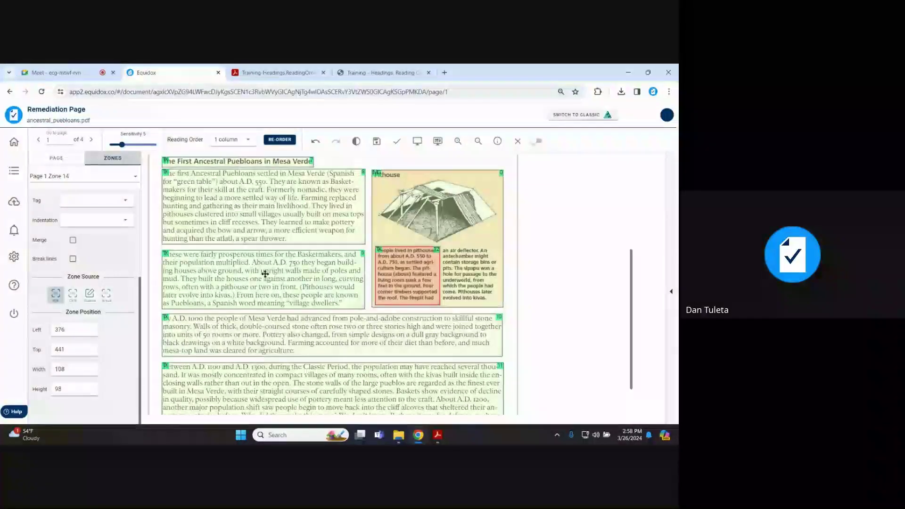
click(73, 294)
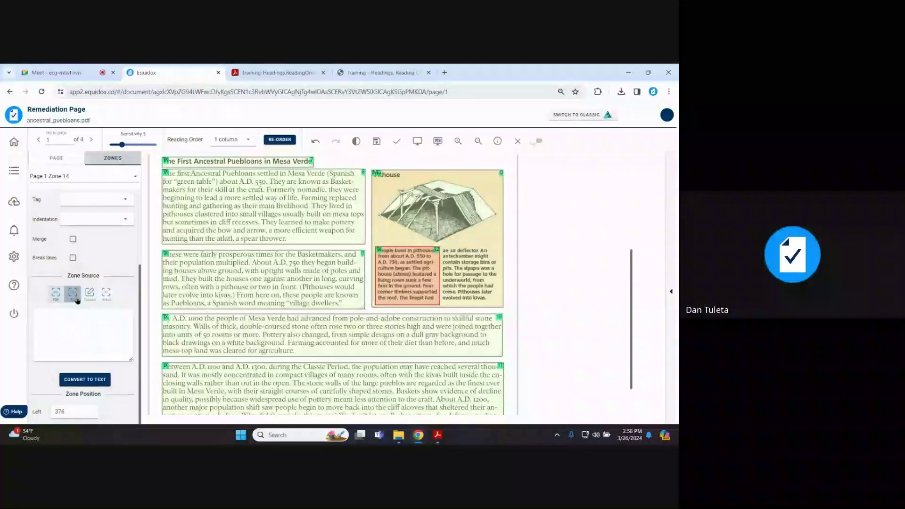
click(80, 354)
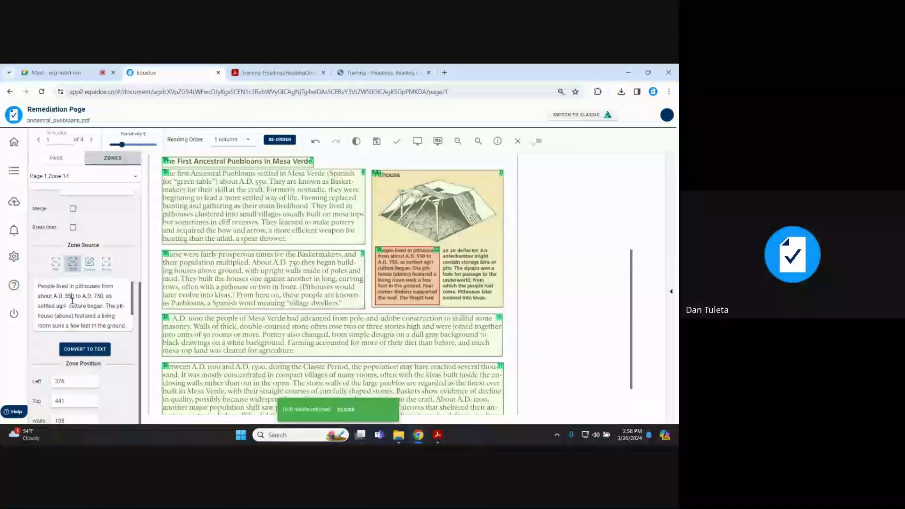
Review the caption zone's OCR text and correct "agri- culture" to "agriculture"
scroll(72, 300, down, 4)
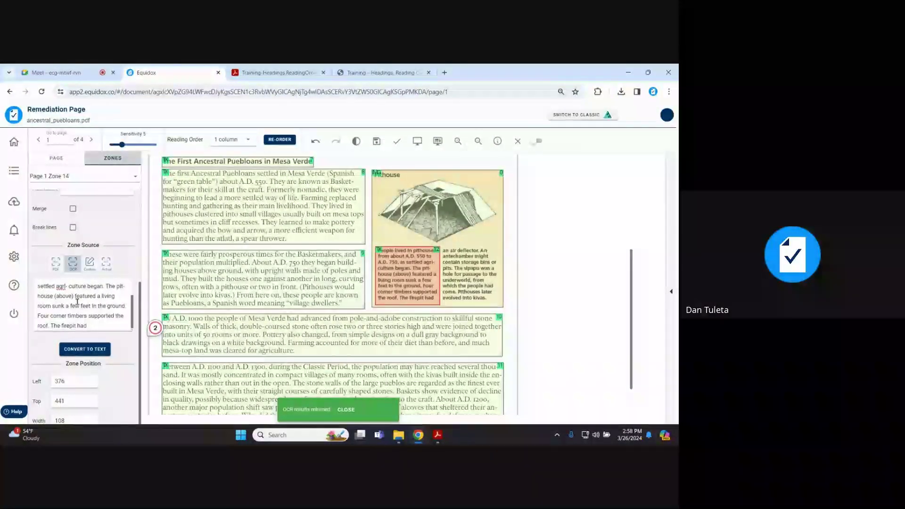
scroll(68, 318, up, 5)
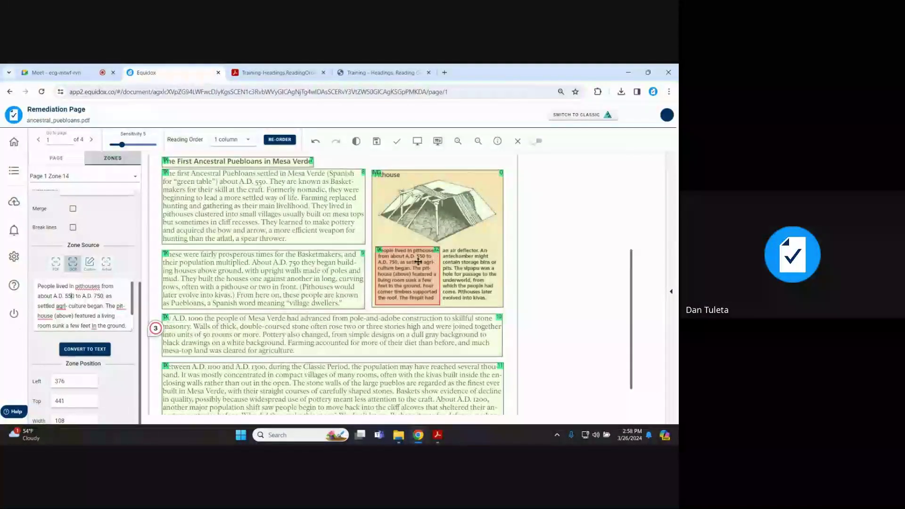
click(68, 306)
key(BackSpace)
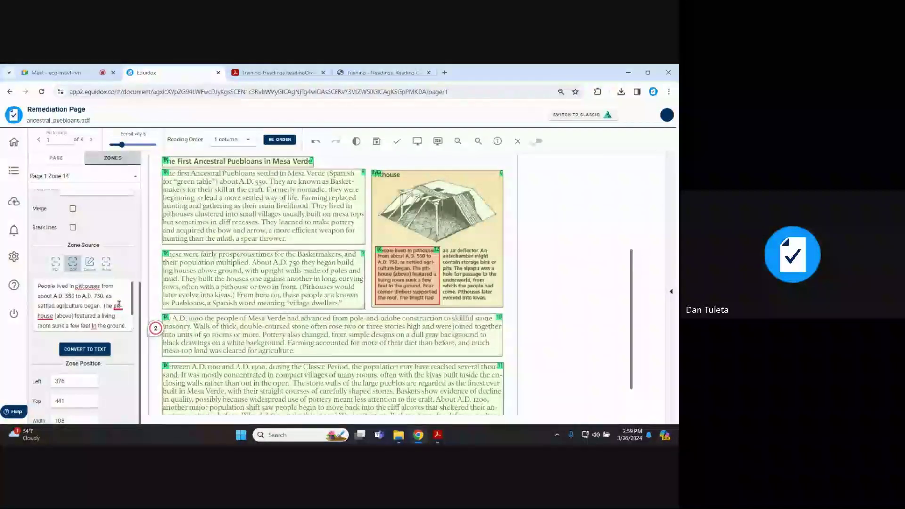
scroll(83, 301, down, 3)
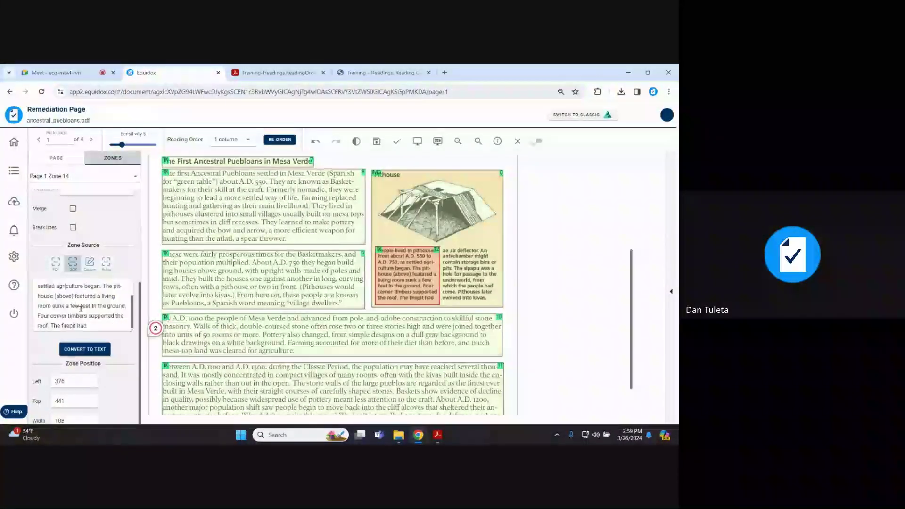
scroll(66, 235, up, 5)
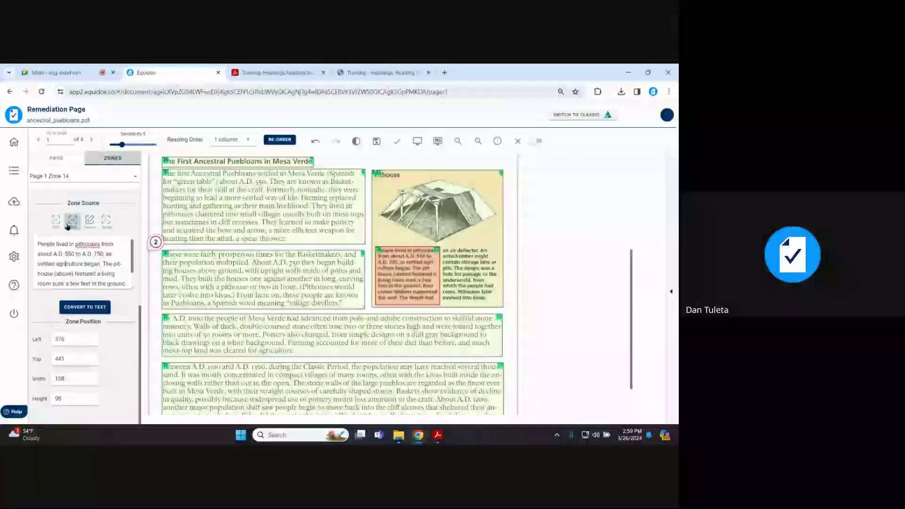
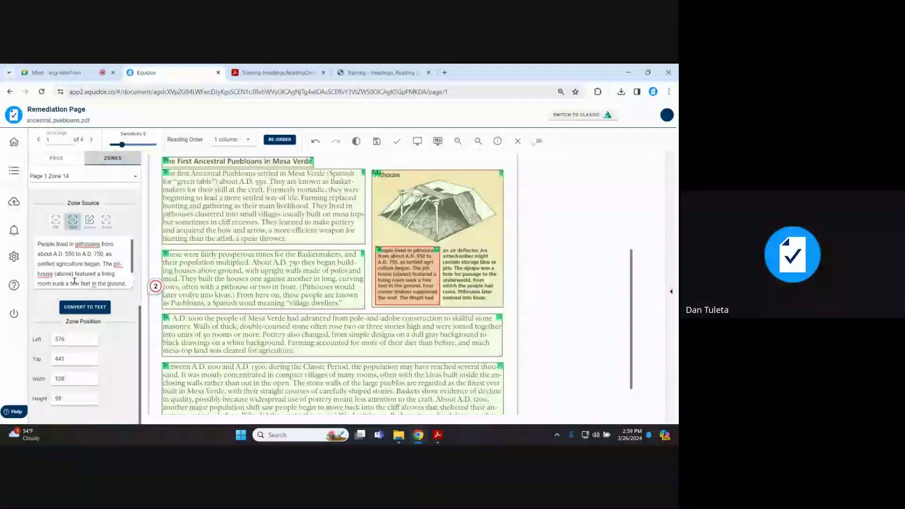
Enlarge the OCR text field of the caption zone and read through its full text
drag(133, 287, 133, 421)
scroll(71, 268, down, 5)
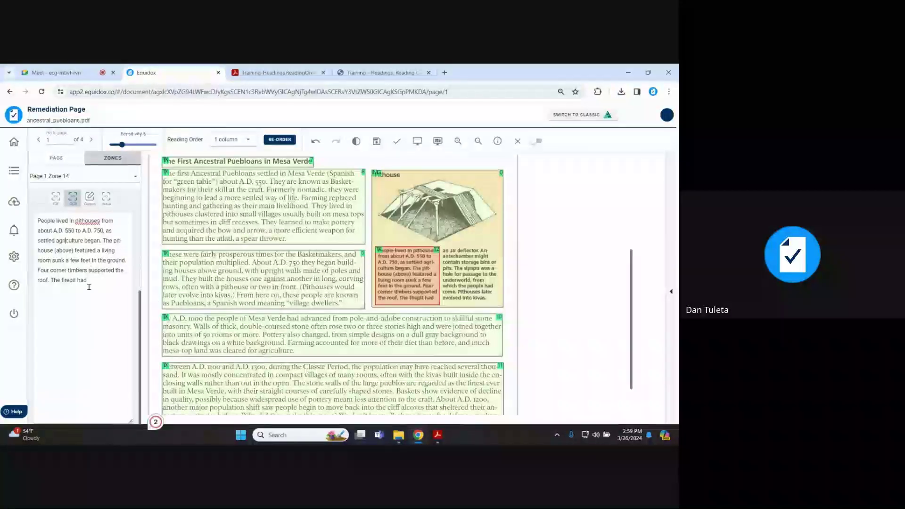
scroll(125, 336, up, 5)
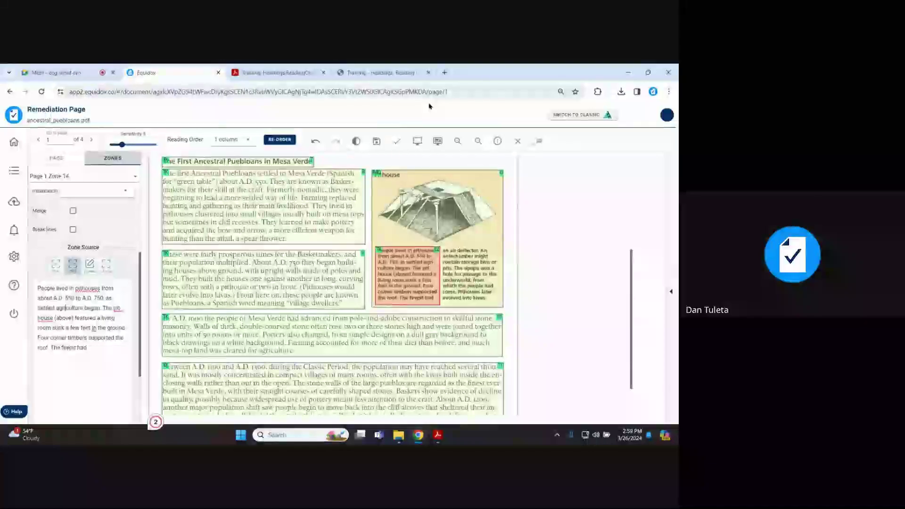
Close page 1 without saving the changes and open the image list of ancestral_puebloans.pdf
click(518, 141)
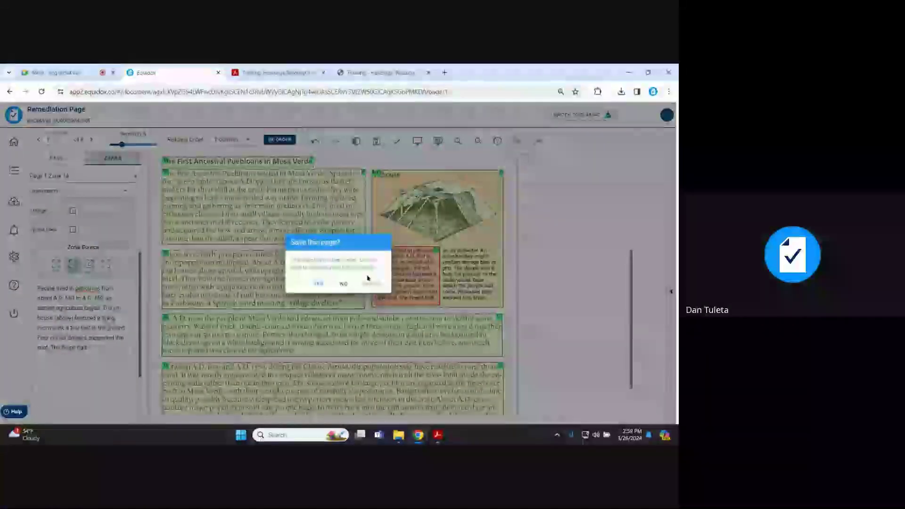
click(343, 285)
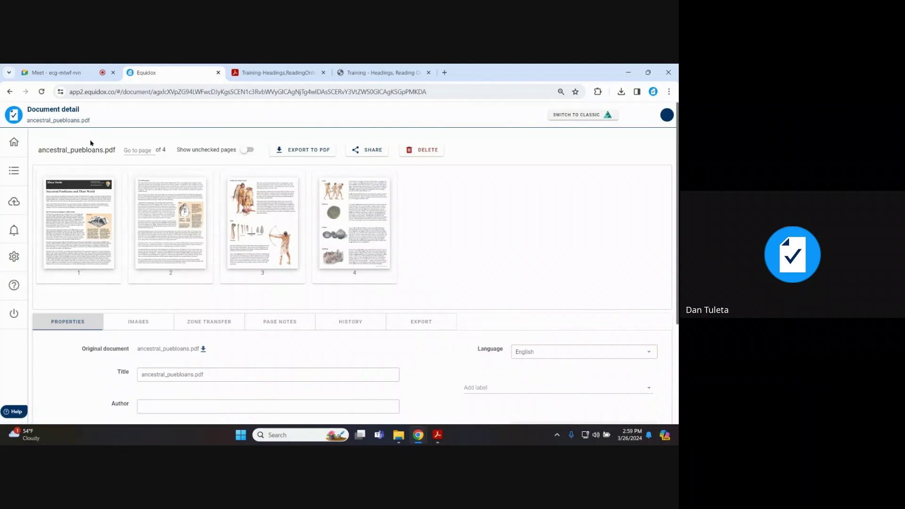
click(132, 325)
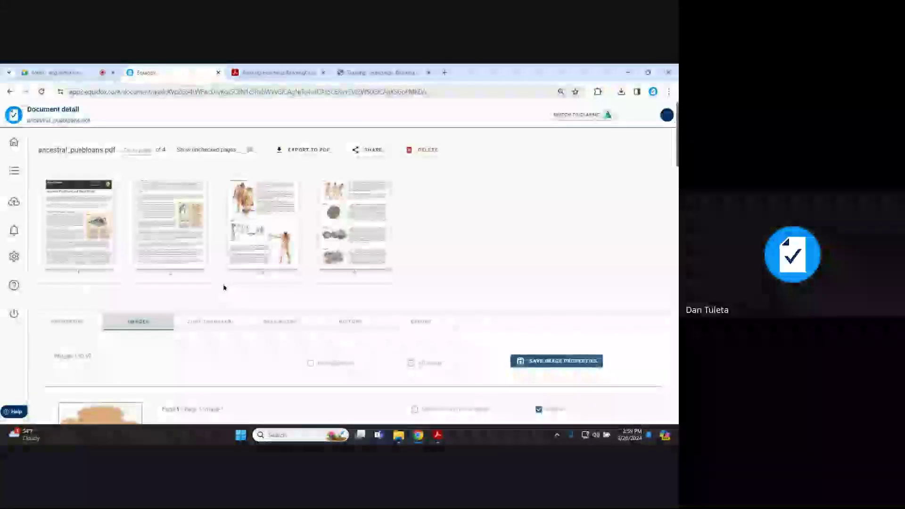
Look through the document's images and their description fields from page 1 through page 4
scroll(222, 285, down, 2)
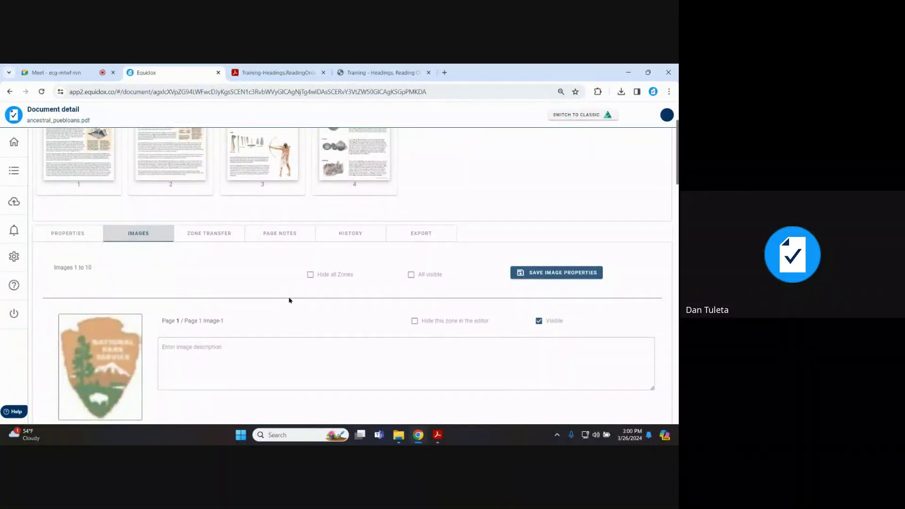
scroll(289, 300, down, 5)
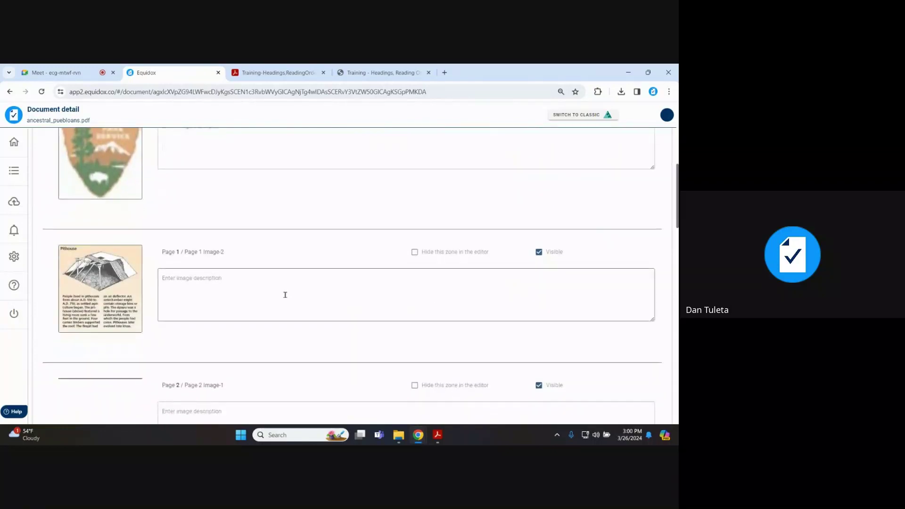
scroll(285, 295, down, 5)
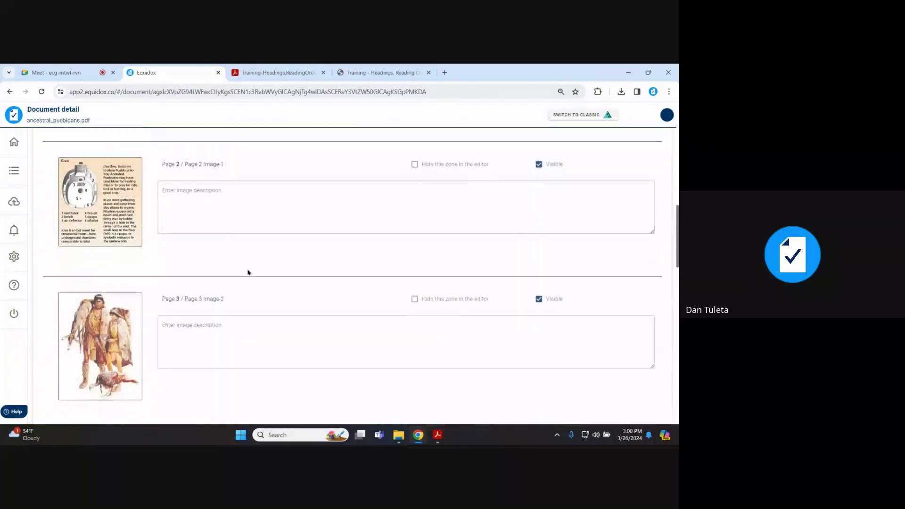
scroll(248, 271, down, 3)
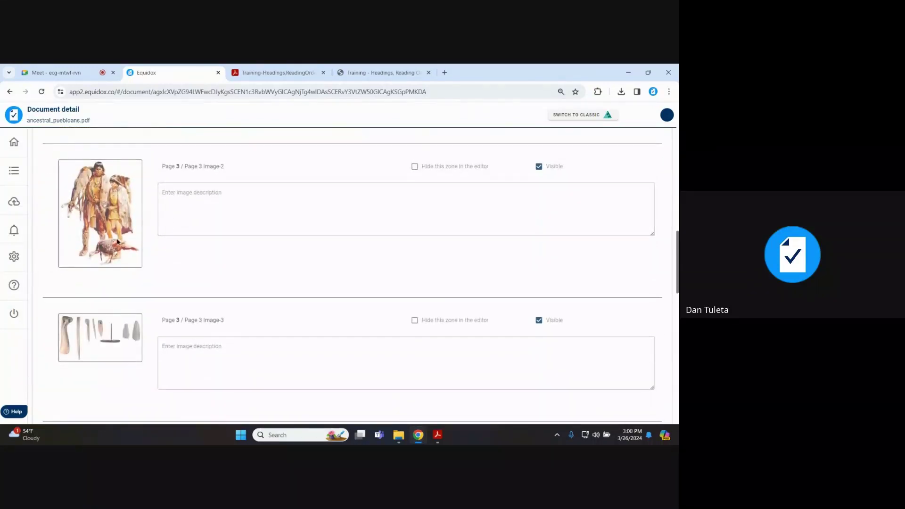
scroll(157, 306, down, 5)
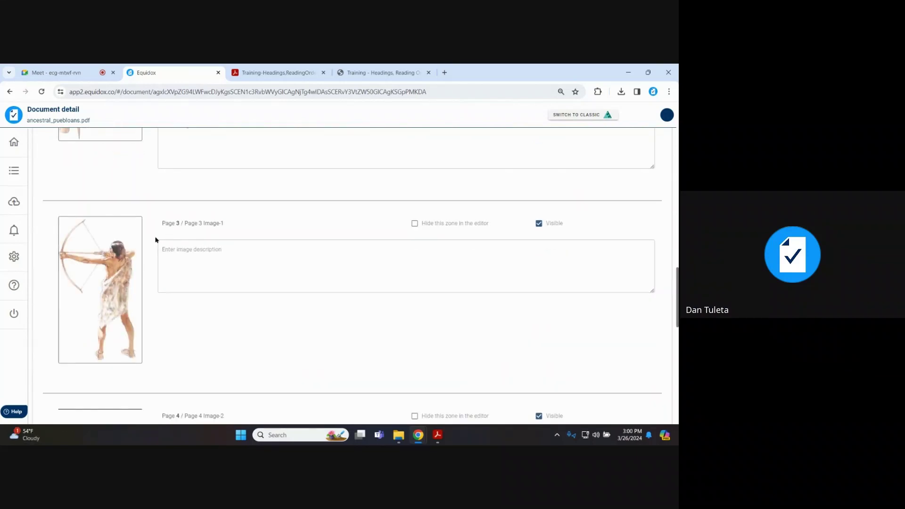
scroll(157, 239, down, 8)
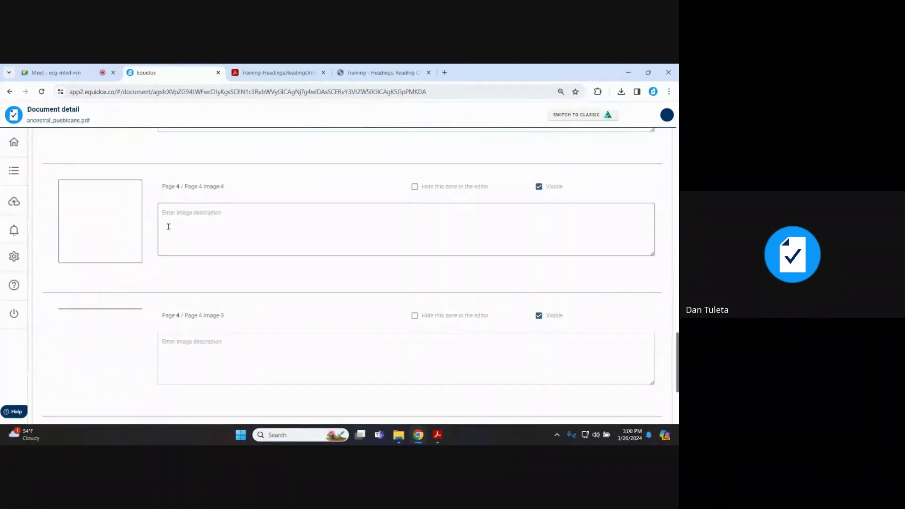
Review the description fields of the page 3 archer, tools and two-figure images, then go back to the pithouse image
scroll(178, 273, up, 9)
click(186, 309)
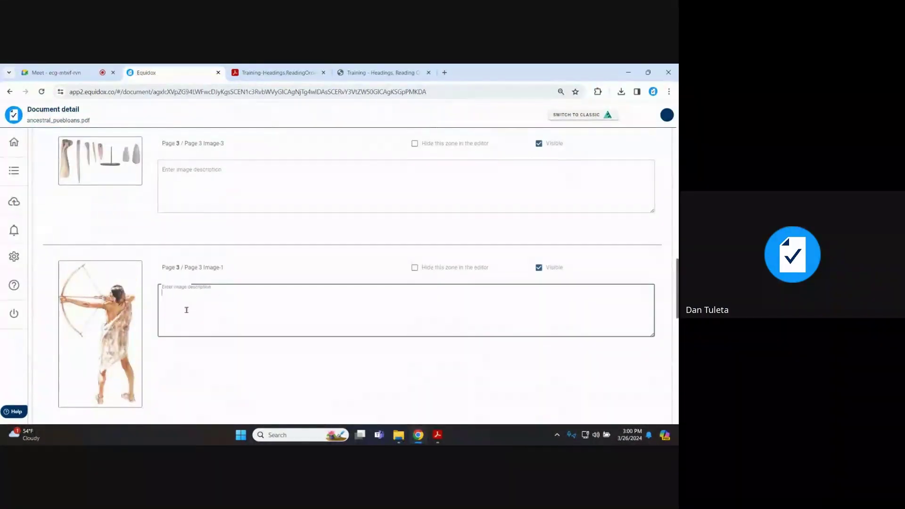
click(202, 188)
scroll(203, 188, up, 4)
click(200, 193)
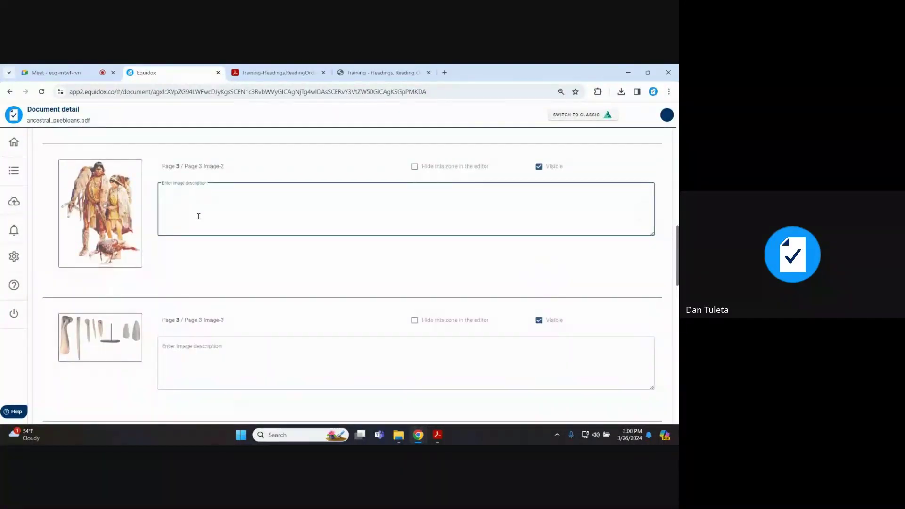
scroll(198, 217, up, 3)
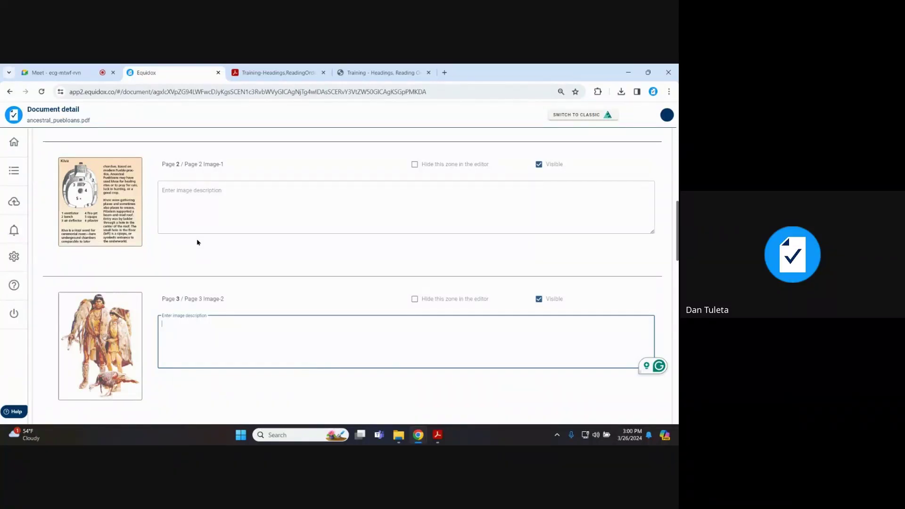
scroll(200, 239, up, 3)
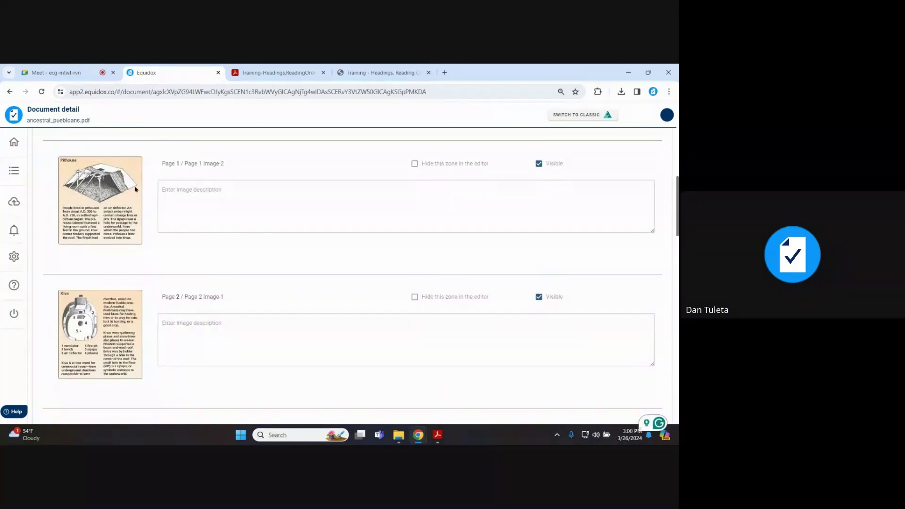
Visit the image description fields in order, from the pithouse and kiva to the two-figure and tools images
click(205, 196)
click(206, 327)
scroll(206, 327, down, 2)
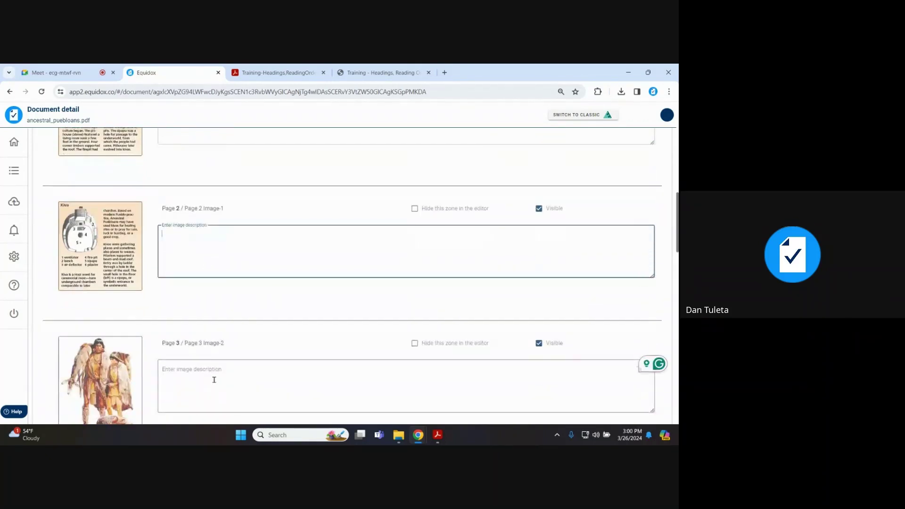
click(214, 380)
scroll(231, 358, down, 5)
click(181, 321)
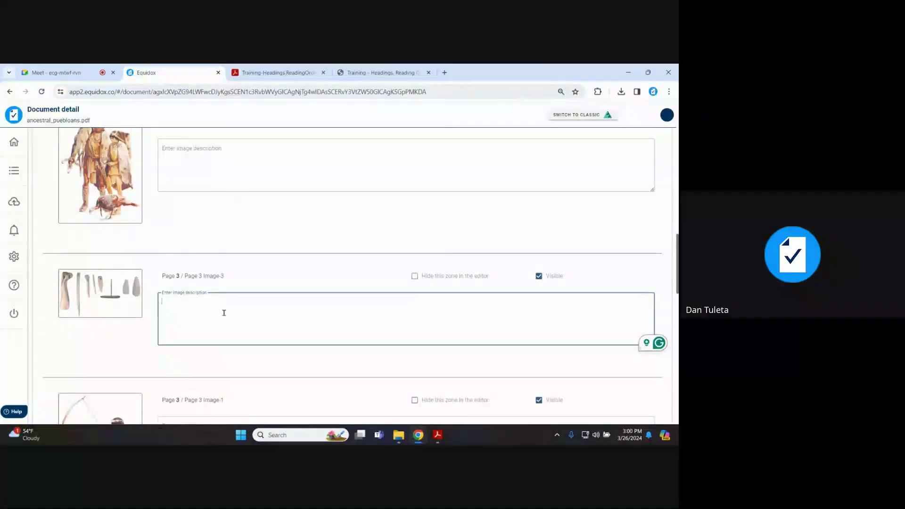
Hide all image zones of the document in the editor and set every image to not visible
scroll(272, 301, up, 15)
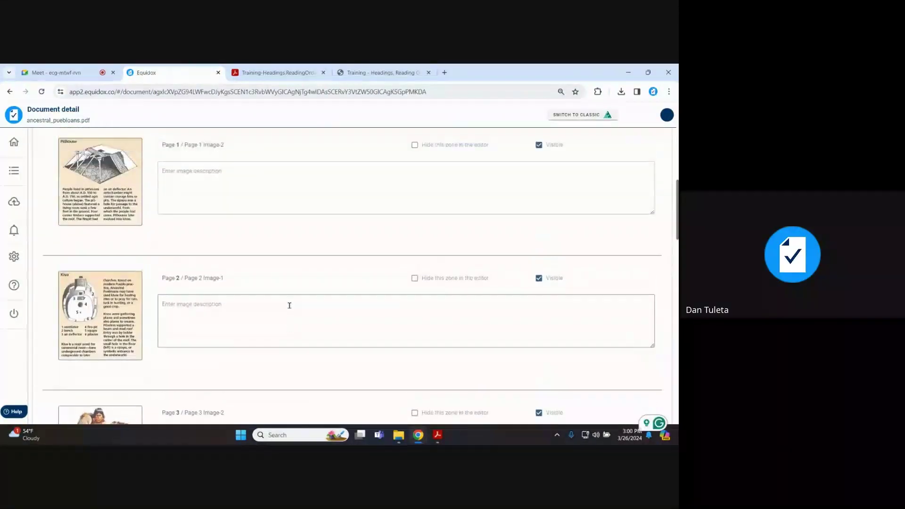
scroll(290, 305, up, 4)
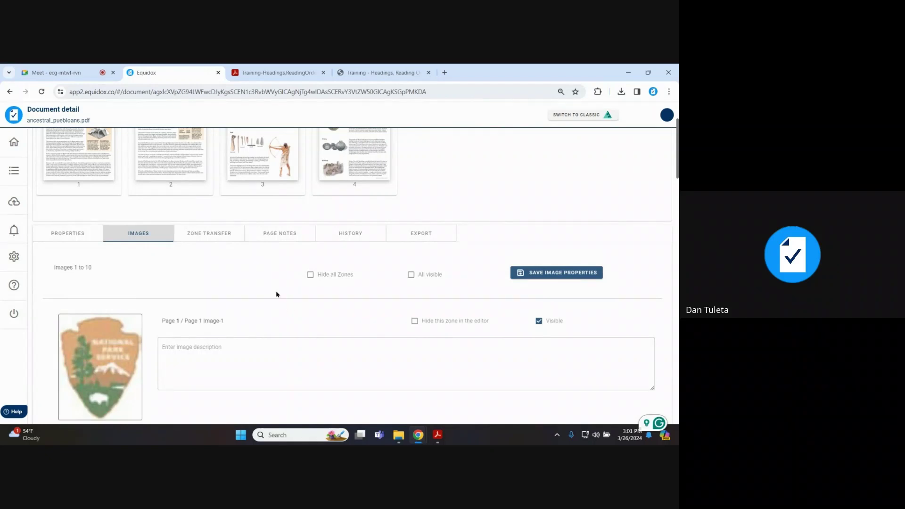
click(310, 275)
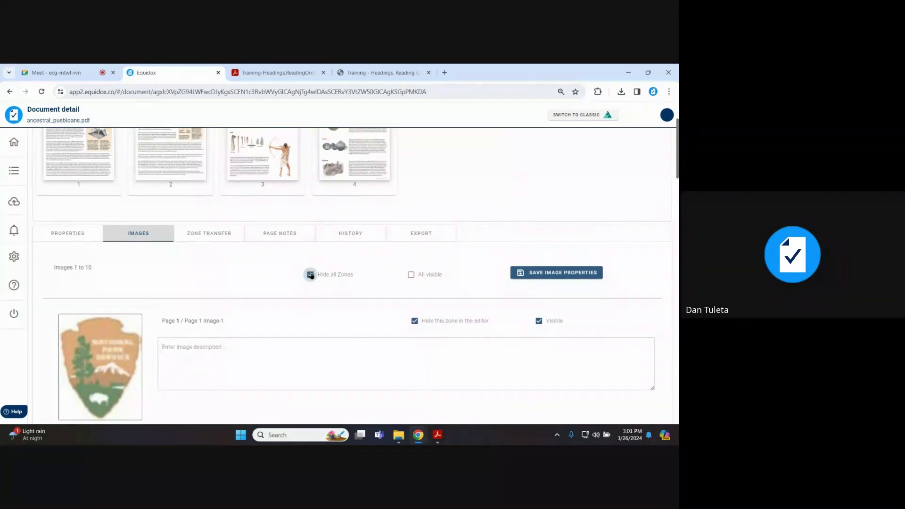
click(411, 275)
click(411, 275)
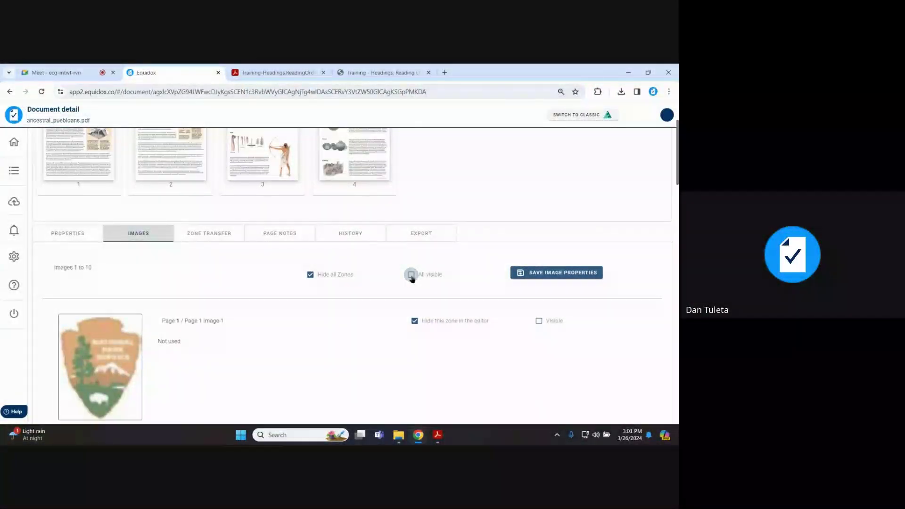
Check the hide and visibility settings of every image from page 1 through page 4
scroll(311, 307, down, 7)
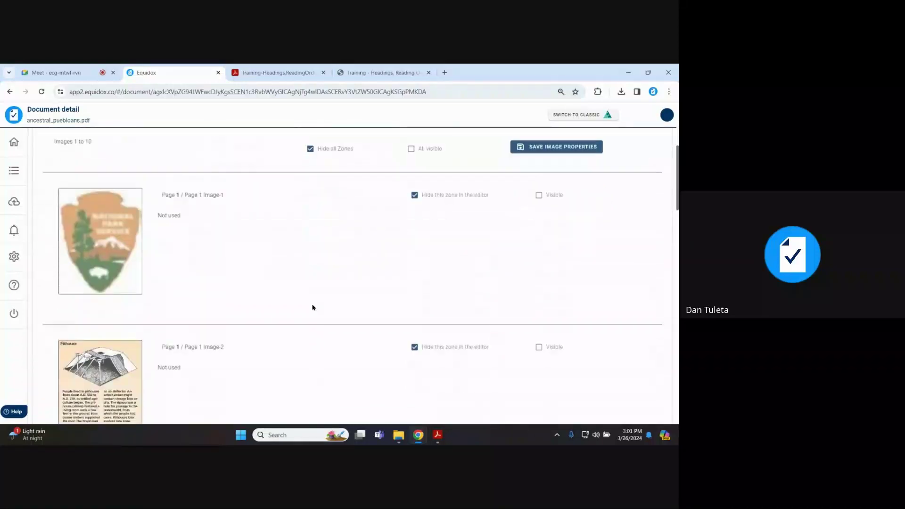
scroll(232, 223, down, 10)
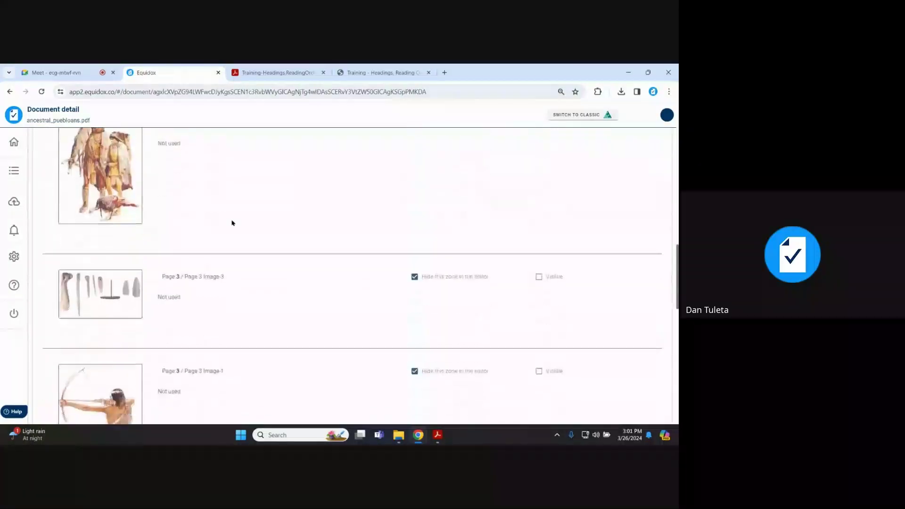
scroll(232, 223, down, 10)
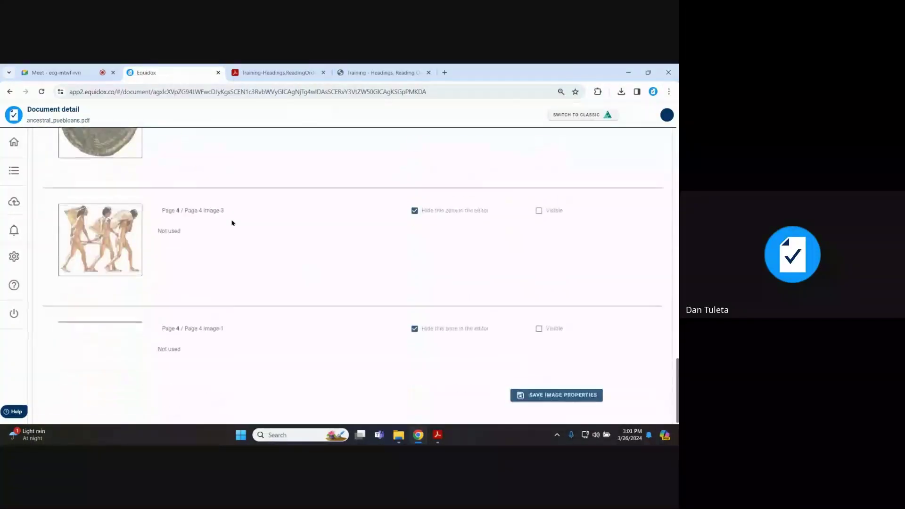
scroll(238, 255, up, 20)
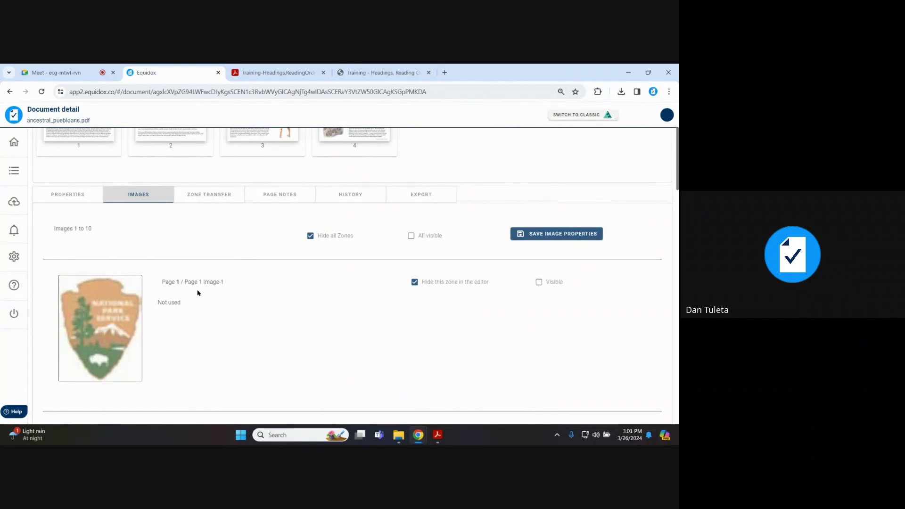
scroll(137, 311, up, 3)
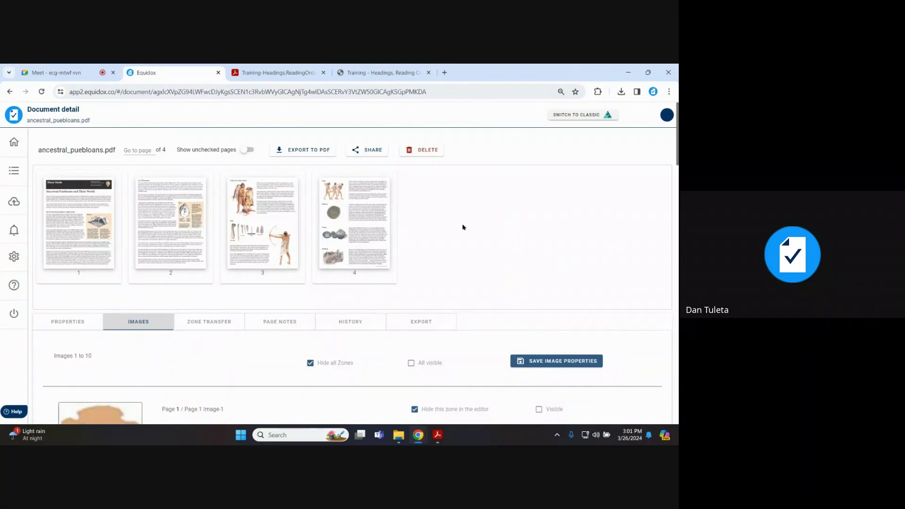
scroll(284, 271, down, 3)
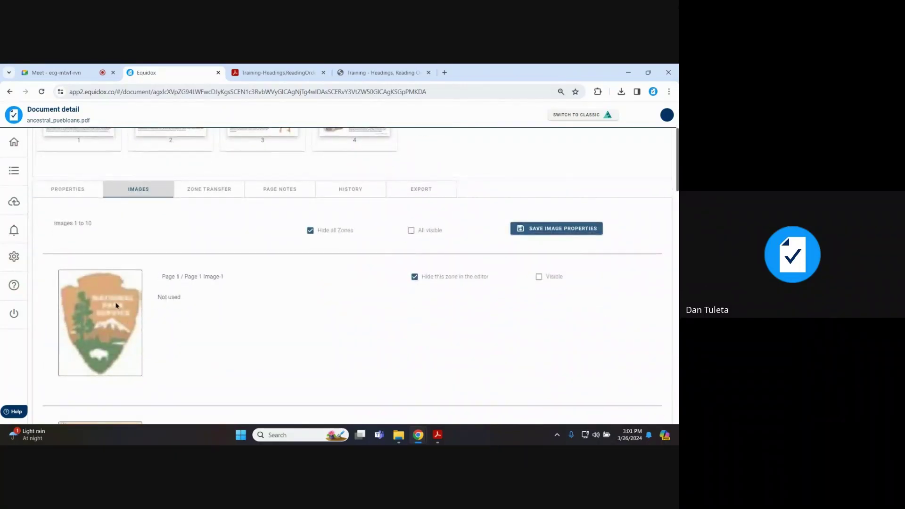
scroll(121, 309, up, 1)
scroll(233, 293, down, 2)
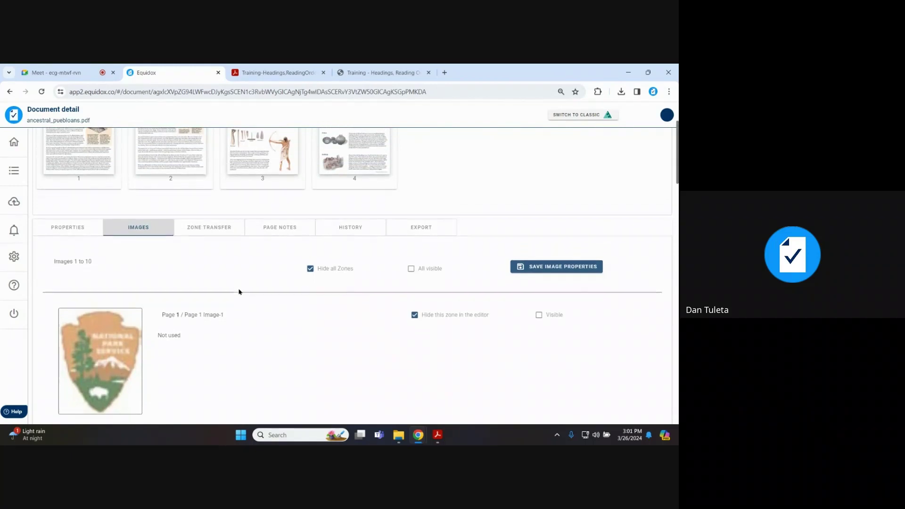
Unhide the National Park Service logo on page 1, make it visible, and save the image properties
click(414, 232)
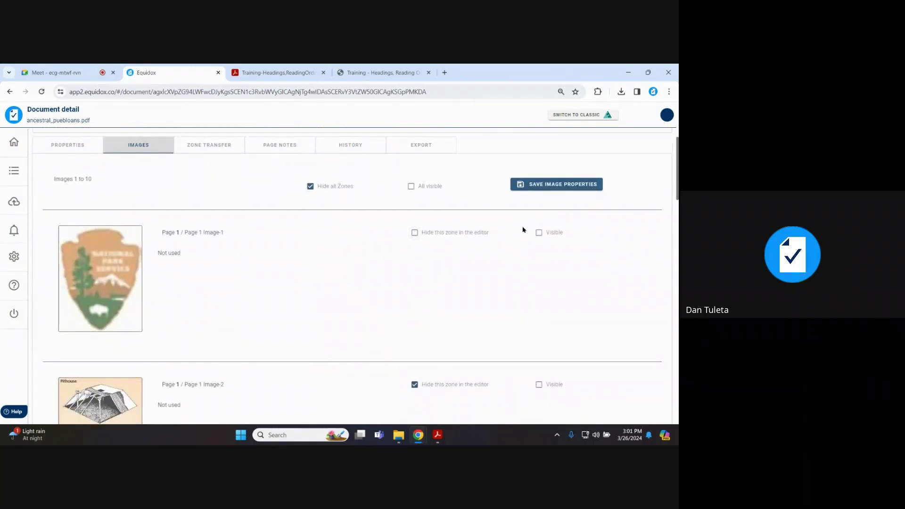
click(539, 232)
click(262, 277)
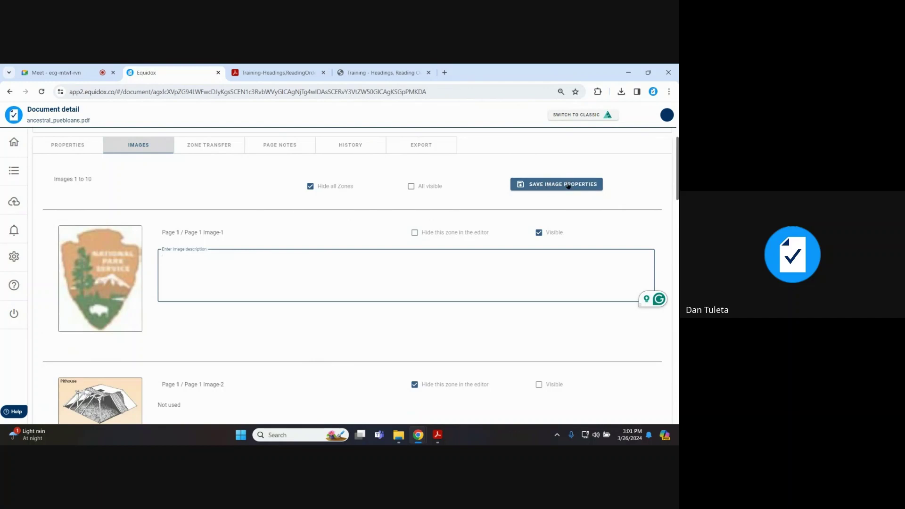
scroll(347, 259, down, 20)
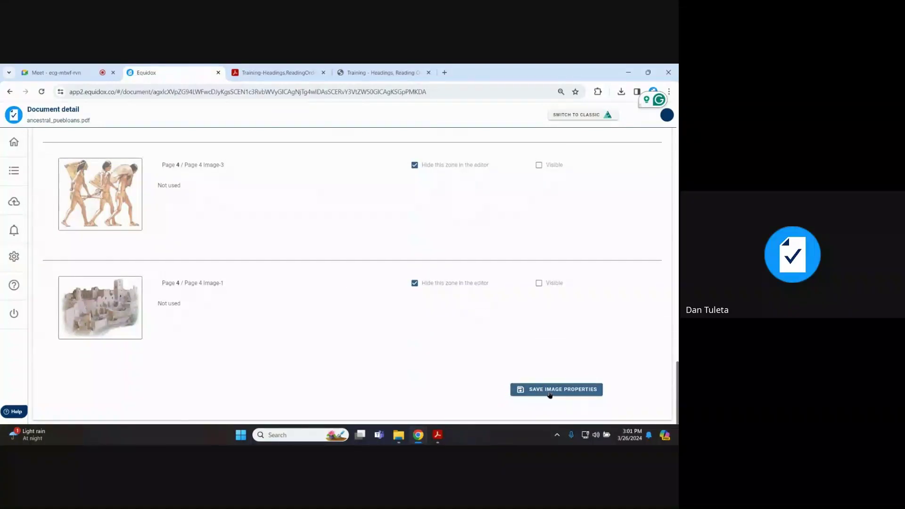
scroll(302, 274, up, 20)
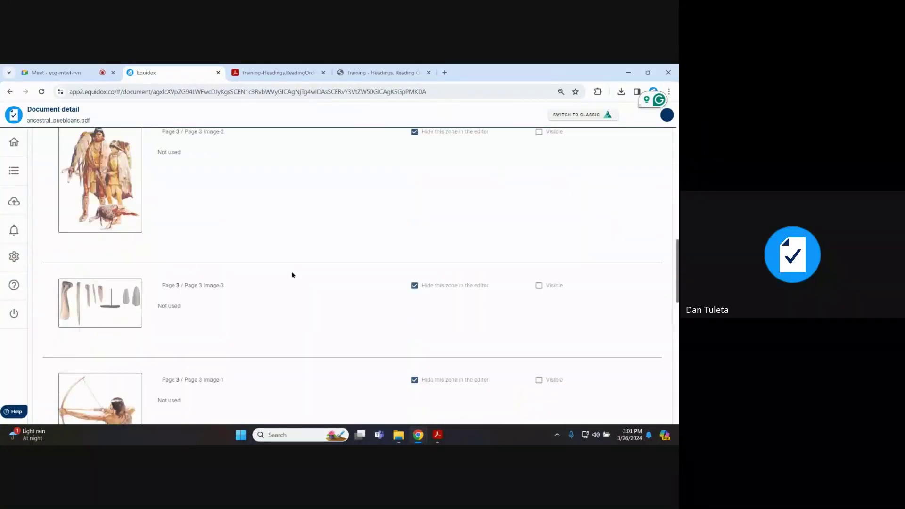
scroll(303, 275, up, 10)
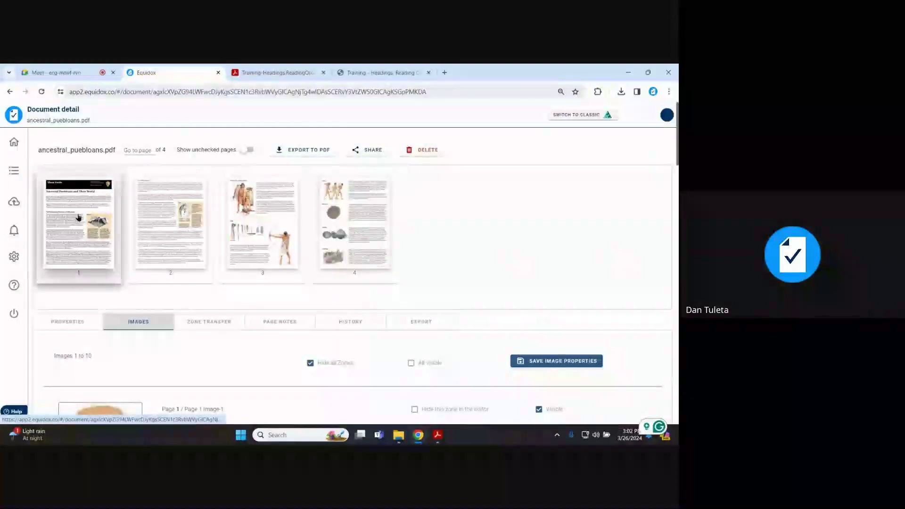
click(542, 361)
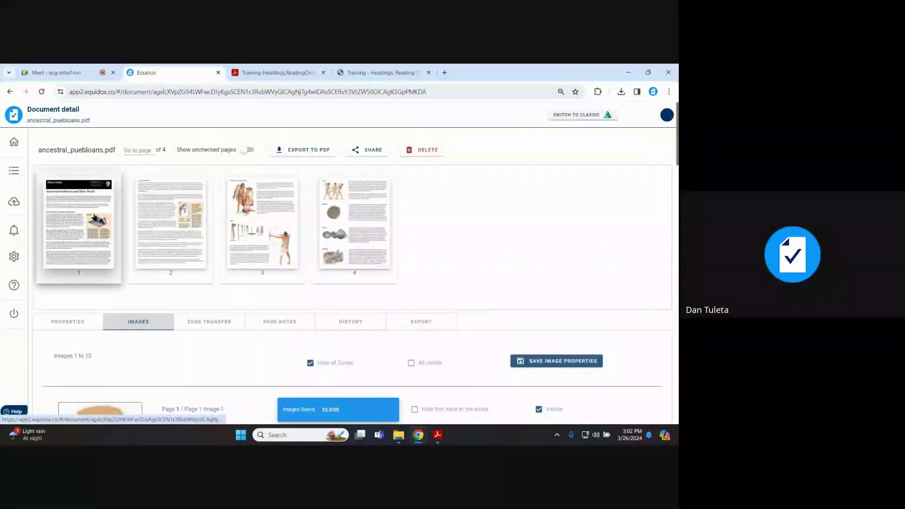
Open page 1 for remediation and select the image zone of the National Park Service logo
click(95, 217)
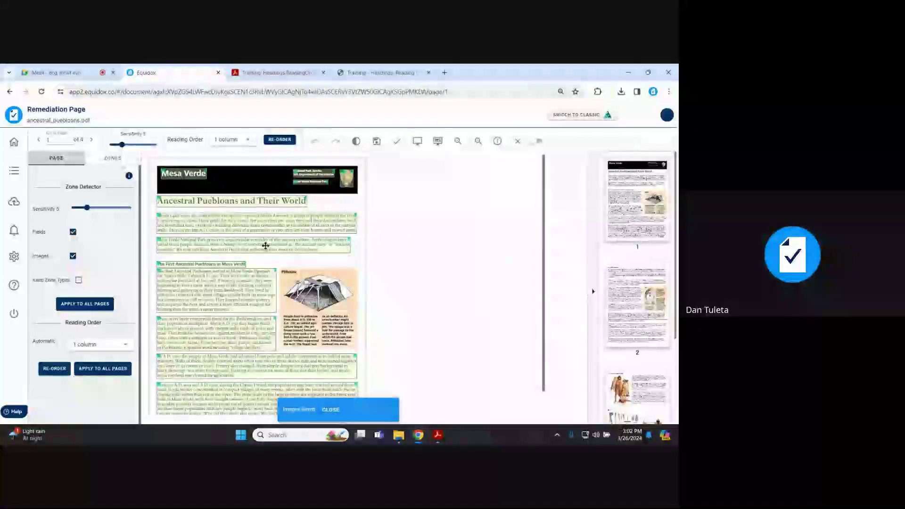
click(458, 141)
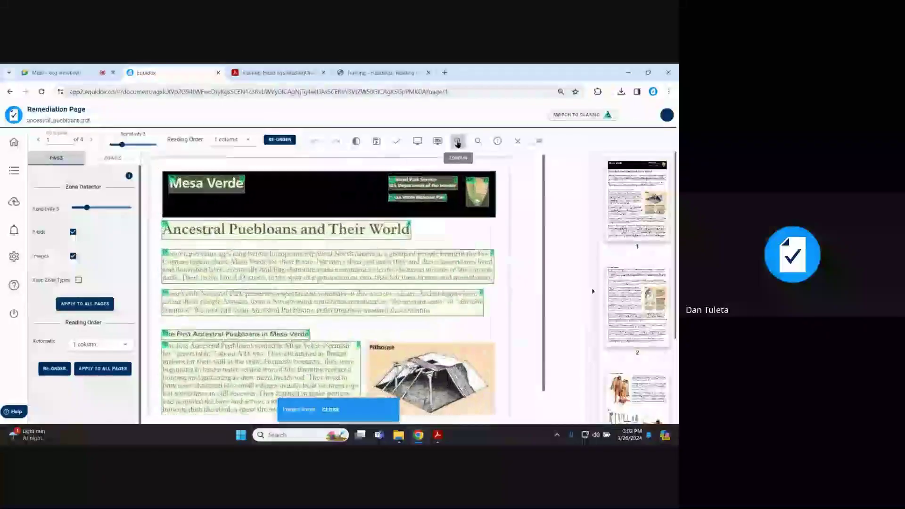
scroll(330, 283, down, 1)
click(434, 372)
scroll(391, 298, down, 3)
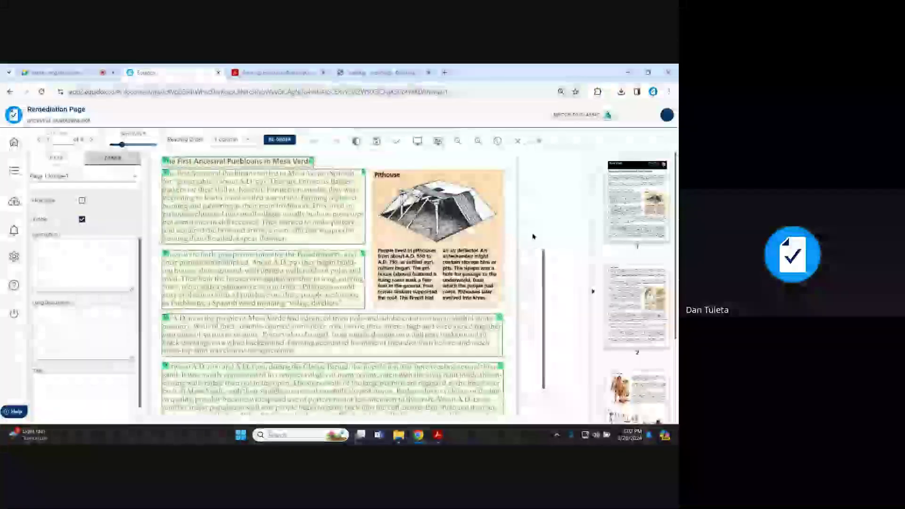
scroll(640, 389, down, 3)
scroll(461, 233, up, 3)
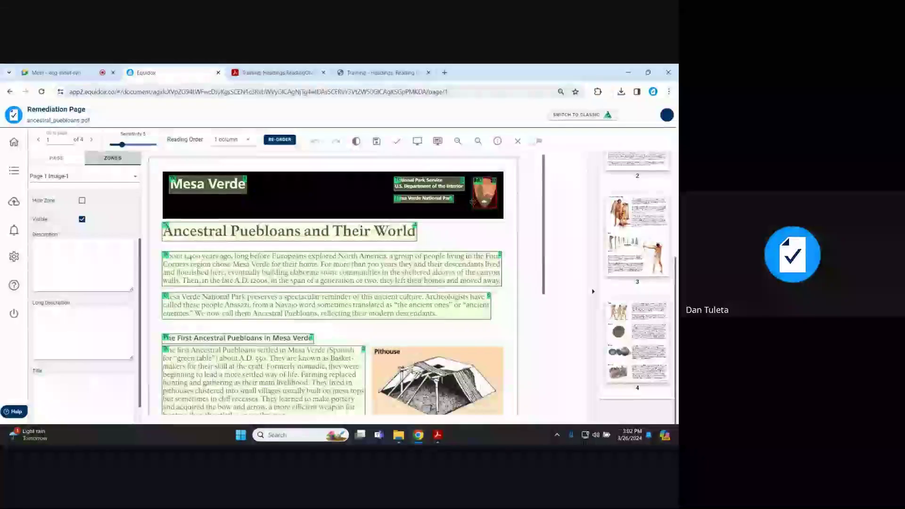
Enter "National park Services logo" as the description of the selected logo image
click(63, 266)
text(Na)
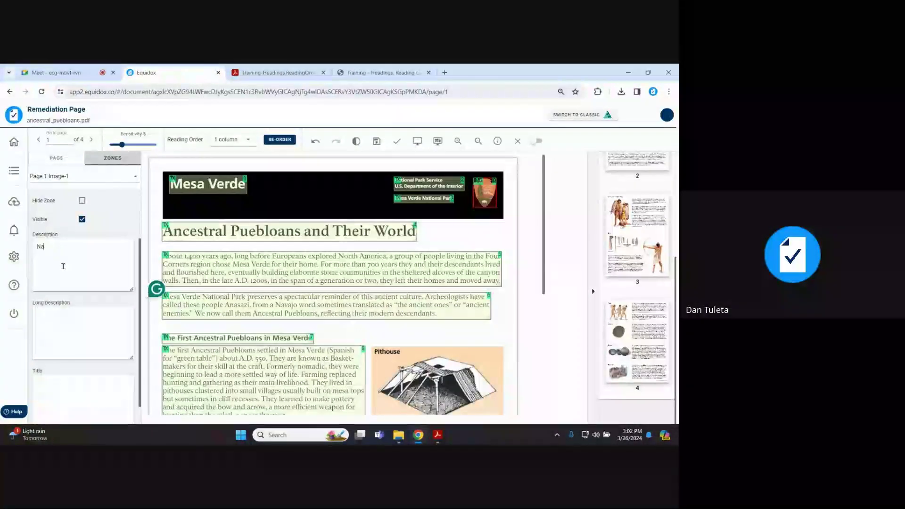
text(rtional park a)
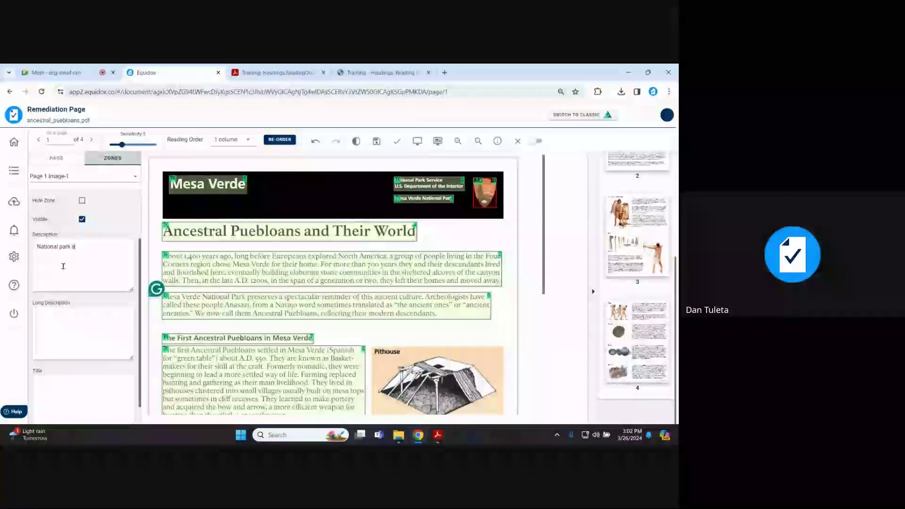
key(BackSpace)
text(Ser)
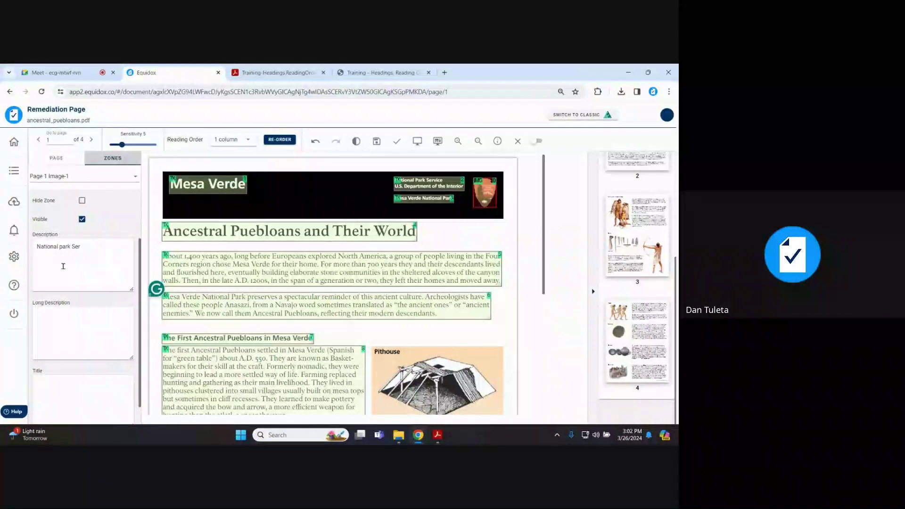
text(vices logo)
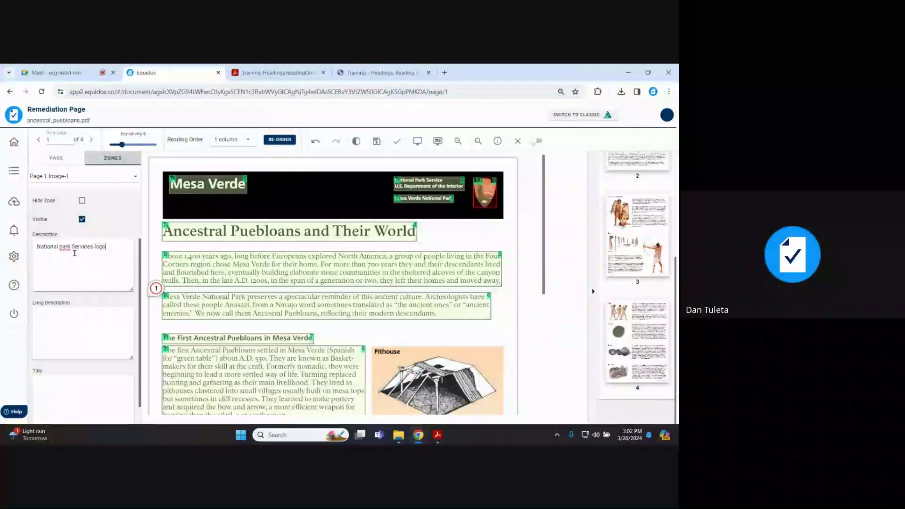
Look over the logo's long description and title fields, then the zone properties of the first body paragraph
scroll(71, 245, down, 2)
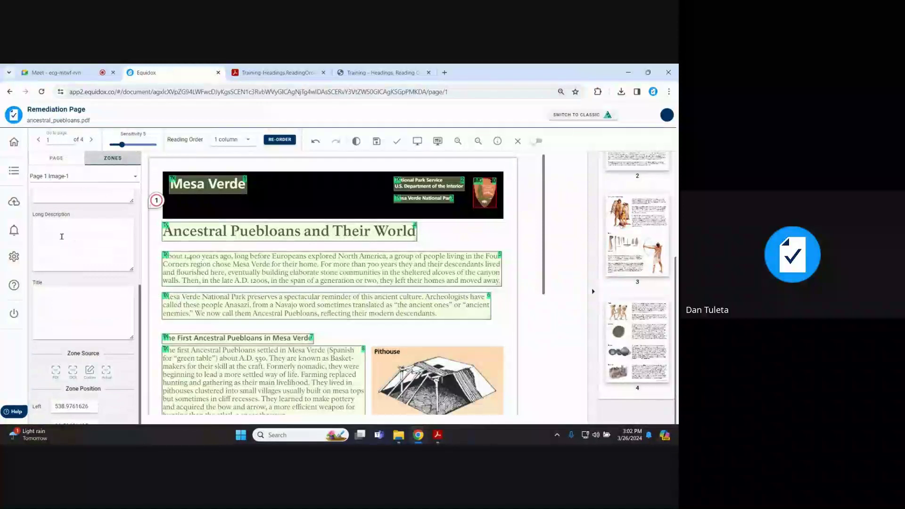
click(67, 305)
scroll(67, 305, up, 5)
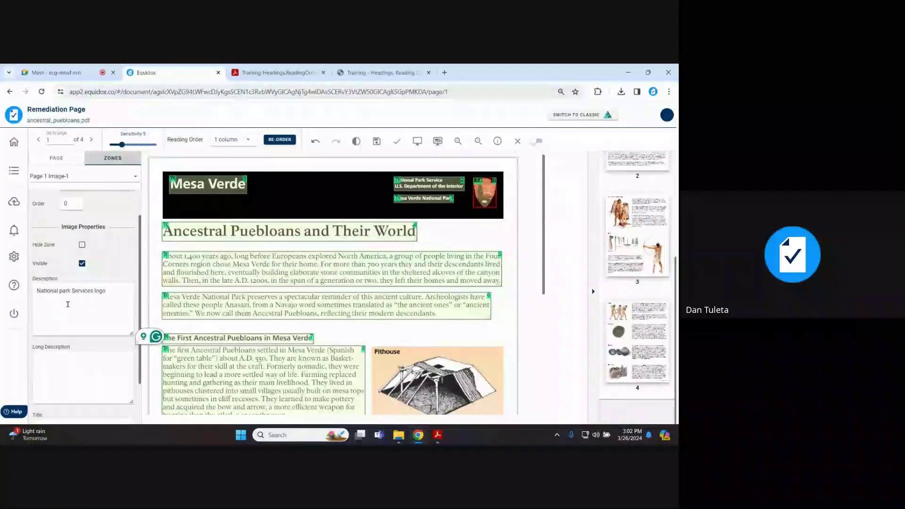
click(196, 271)
scroll(85, 283, down, 3)
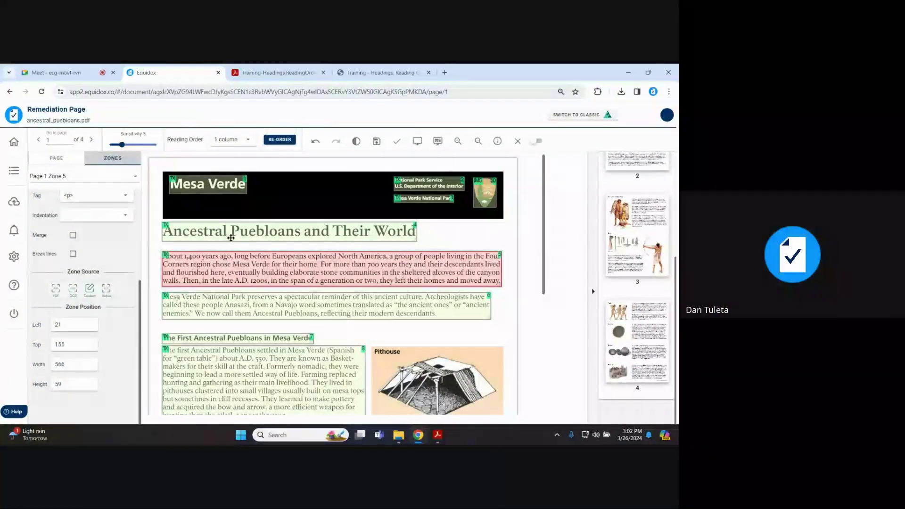
Reselect the logo image and examine its description, long description and title fields
click(485, 194)
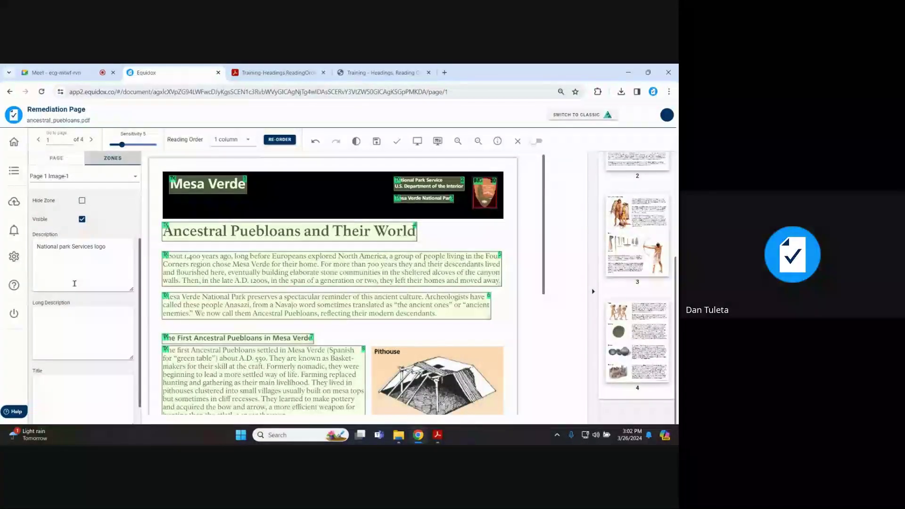
click(68, 325)
scroll(68, 325, down, 2)
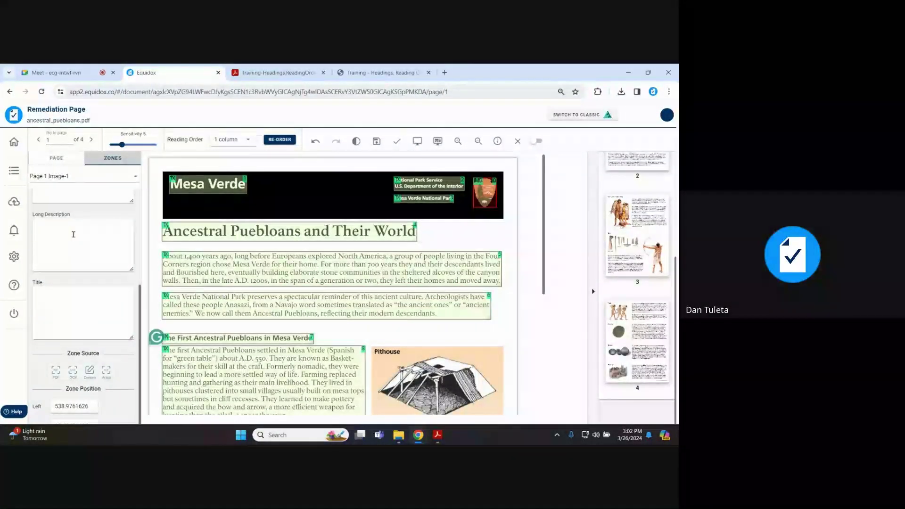
click(64, 310)
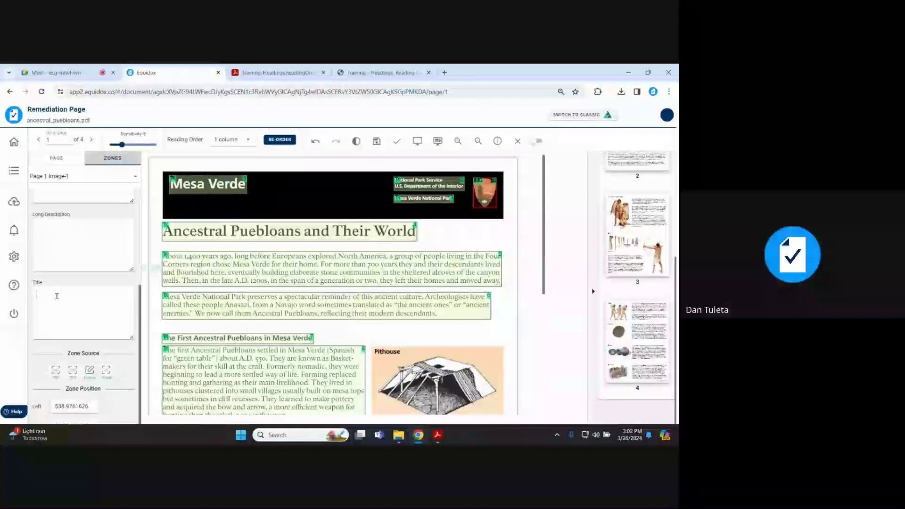
click(42, 259)
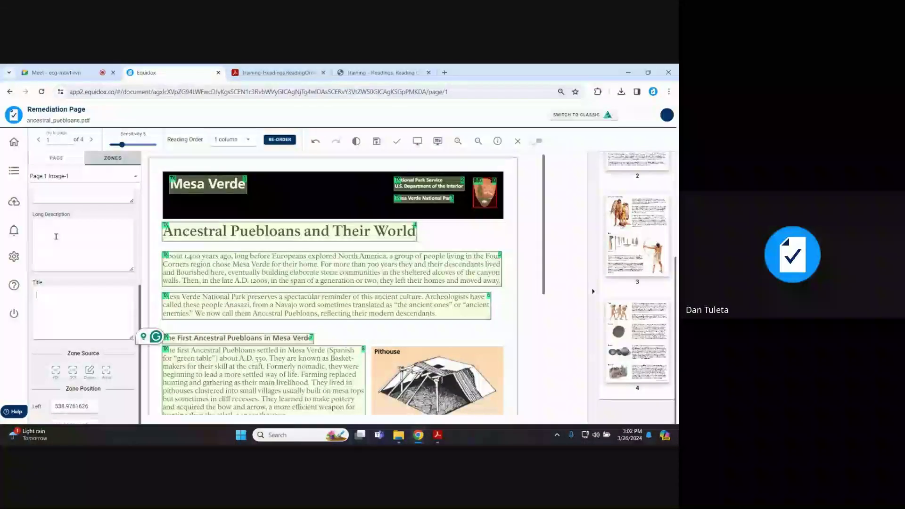
key(Tab)
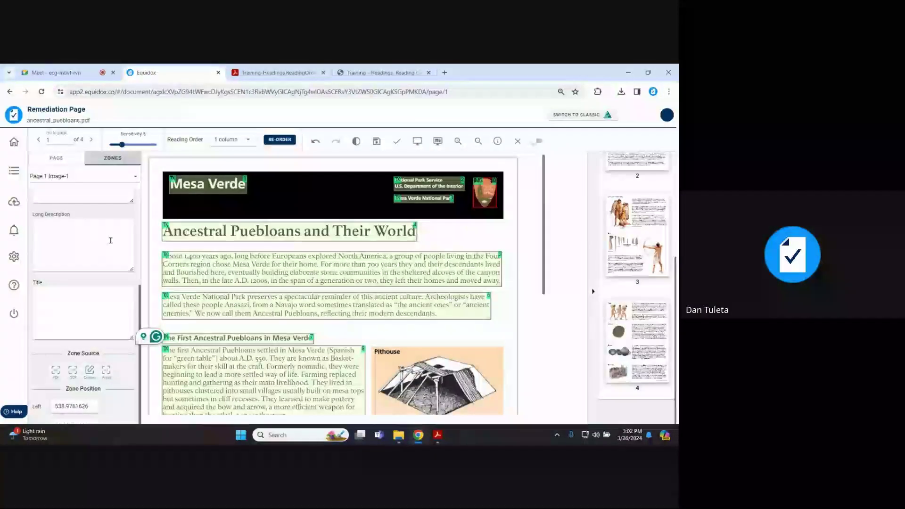
scroll(111, 254, up, 2)
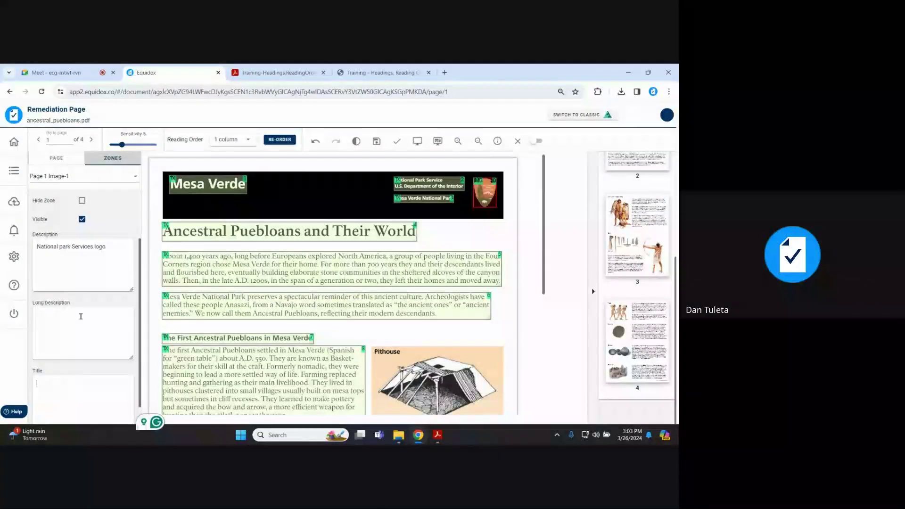
click(56, 315)
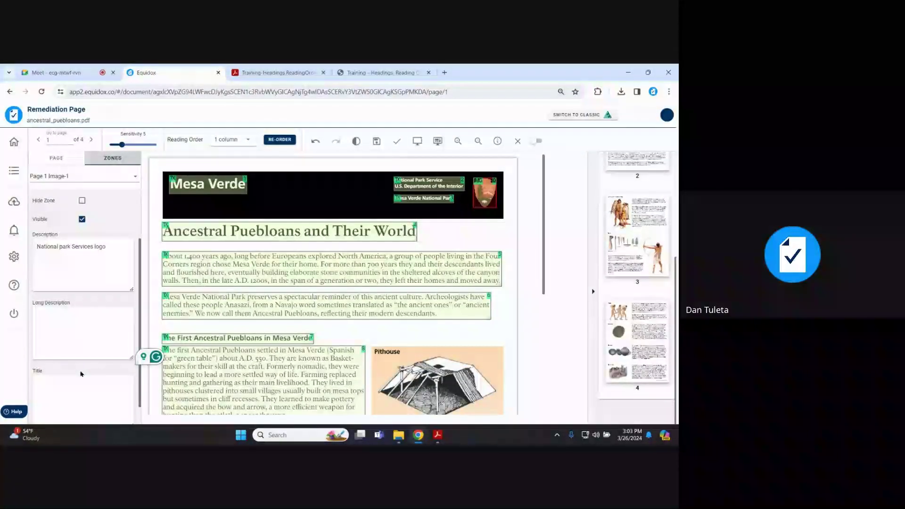
Leave the remediation page for the documents list, saving the page's changes
scroll(85, 299, up, 2)
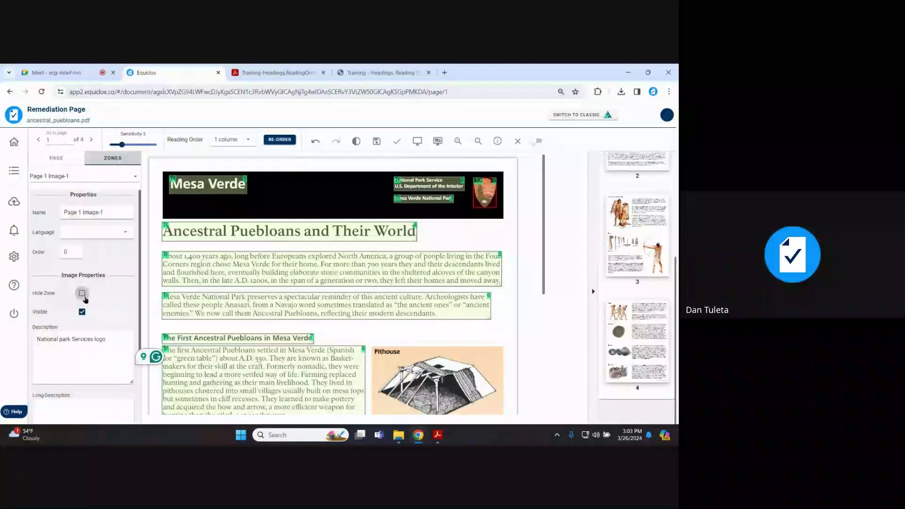
click(14, 170)
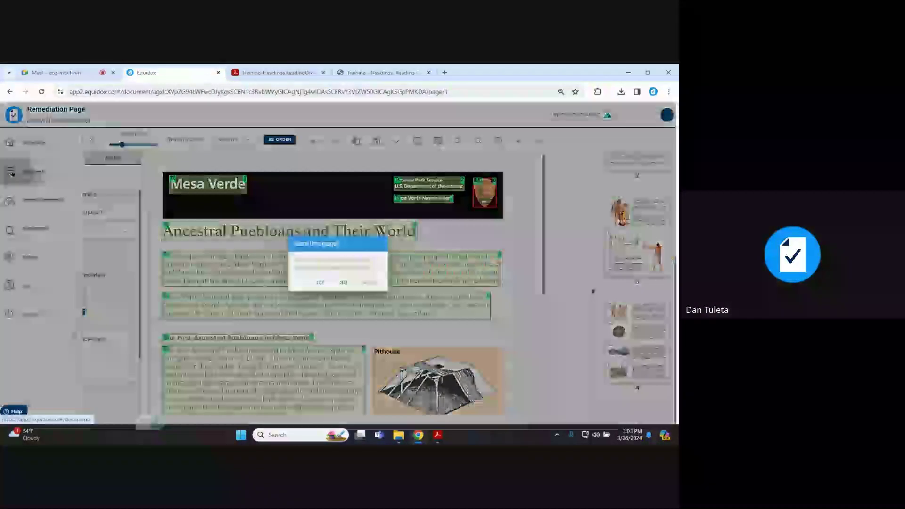
click(318, 284)
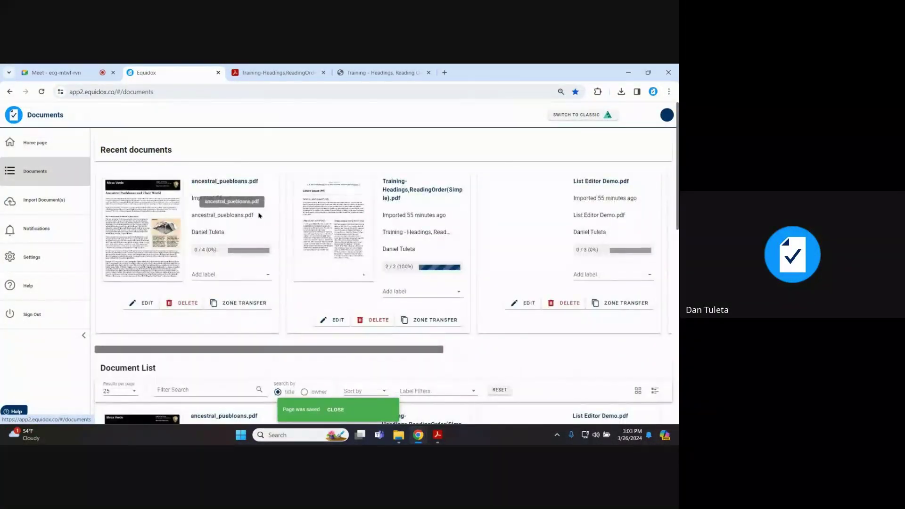
Open page 1 of List Editor Demo.pdf for remediation and collapse the page thumbnails
drag(228, 351, 384, 344)
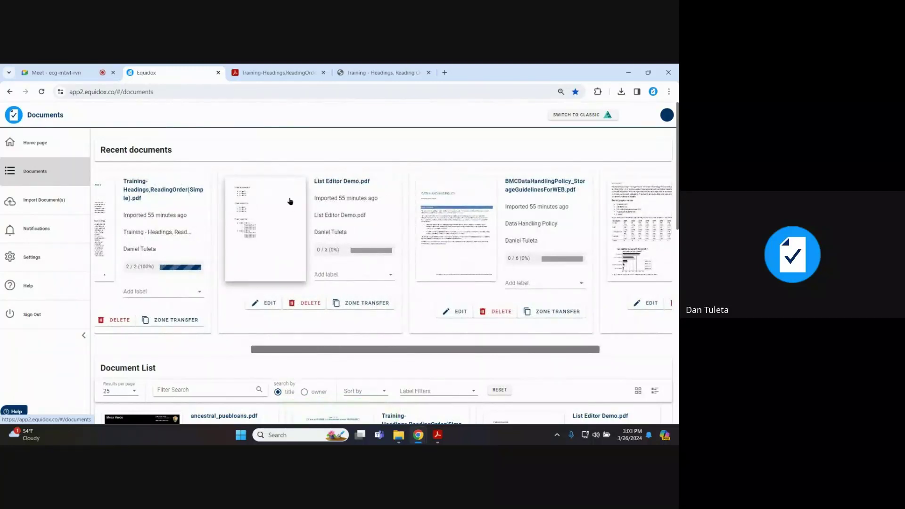
click(256, 213)
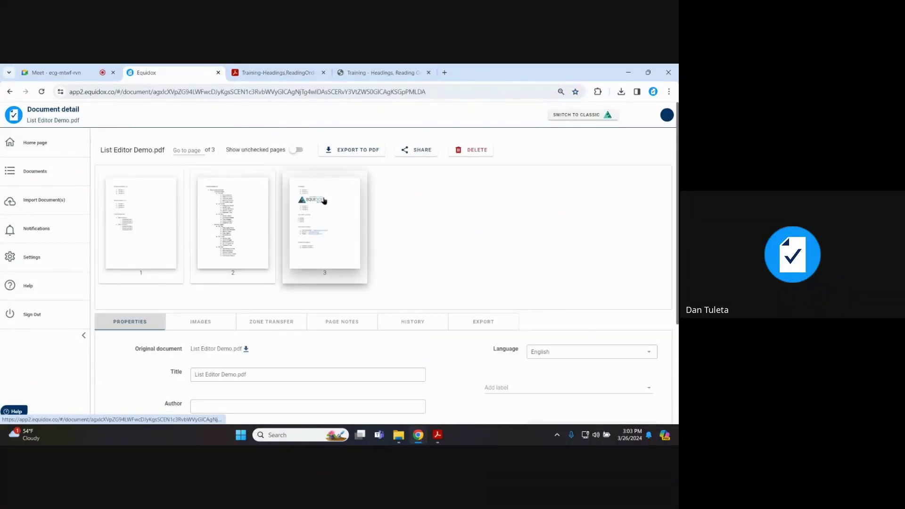
click(152, 197)
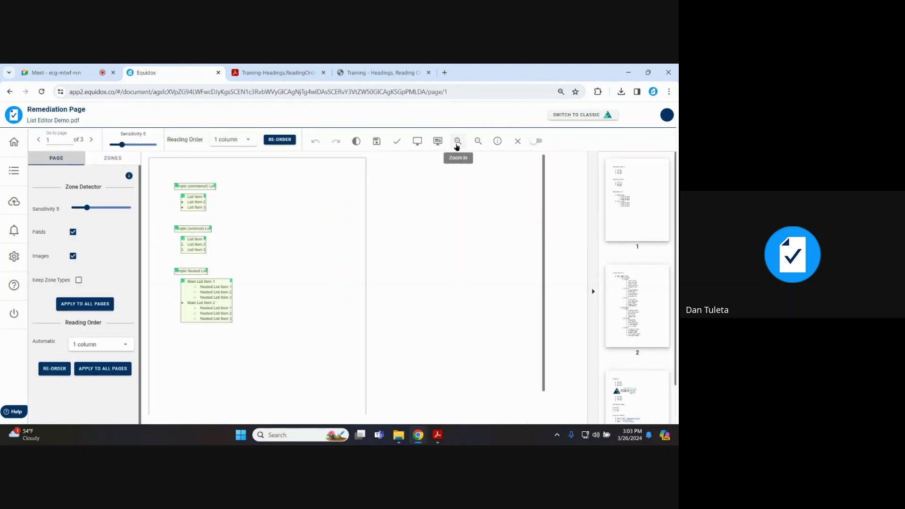
click(457, 144)
click(457, 143)
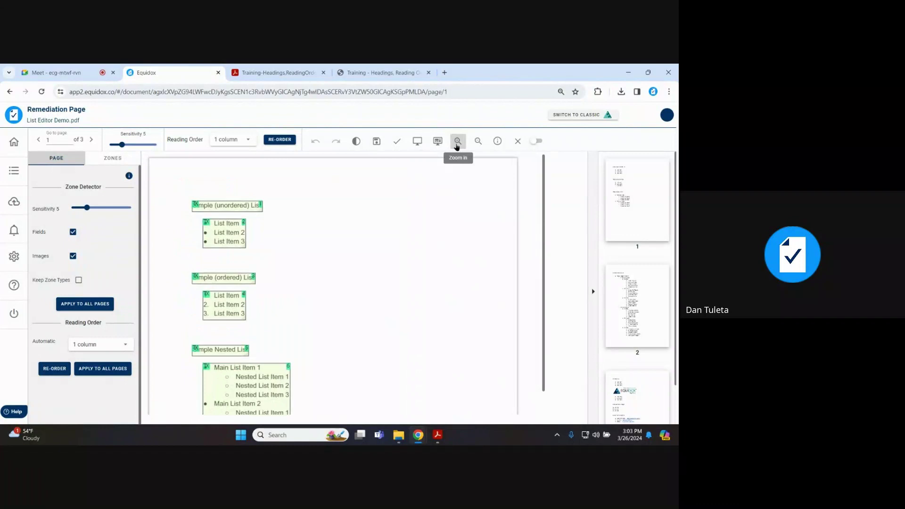
click(592, 291)
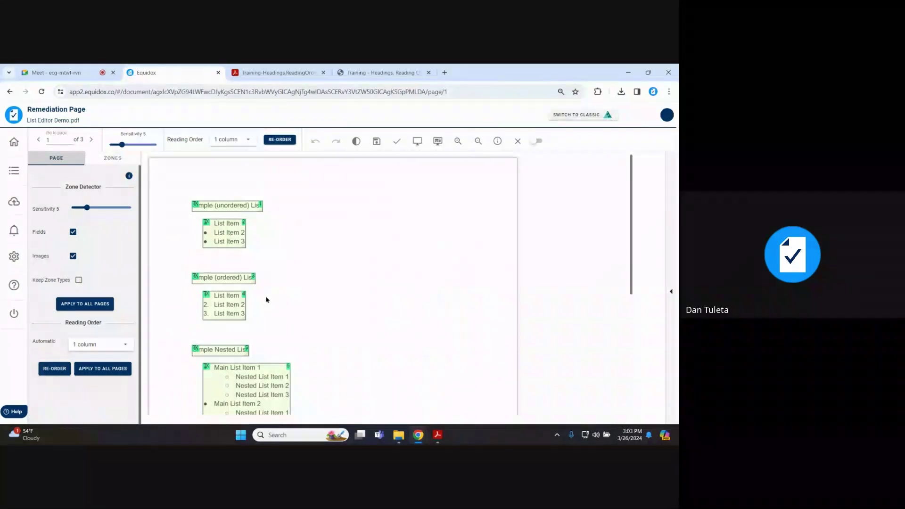
Select the simple unordered list's zone, preview the page to examine how its items read, and return to the editor
click(228, 232)
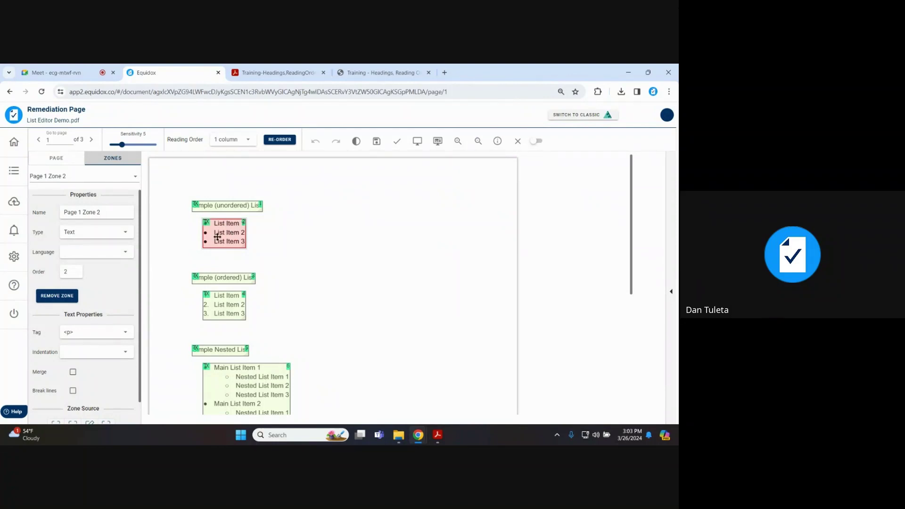
click(418, 142)
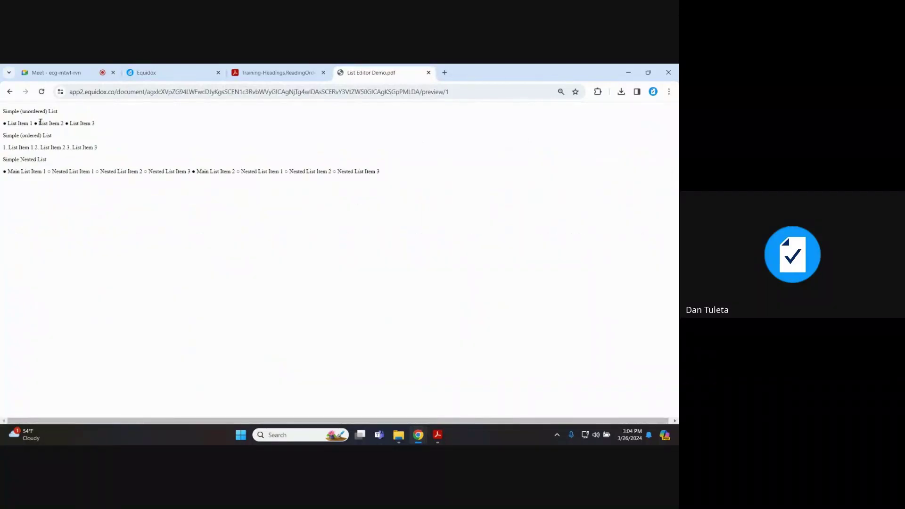
triple_click(41, 124)
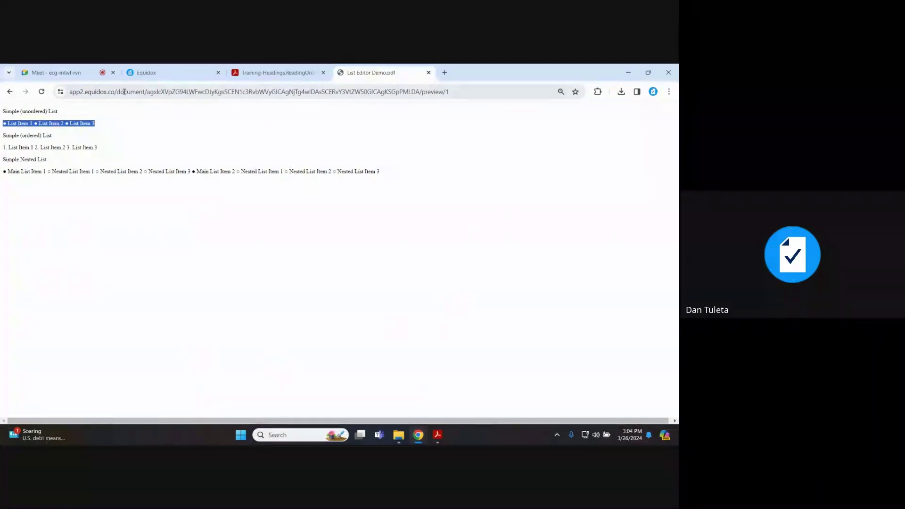
click(168, 73)
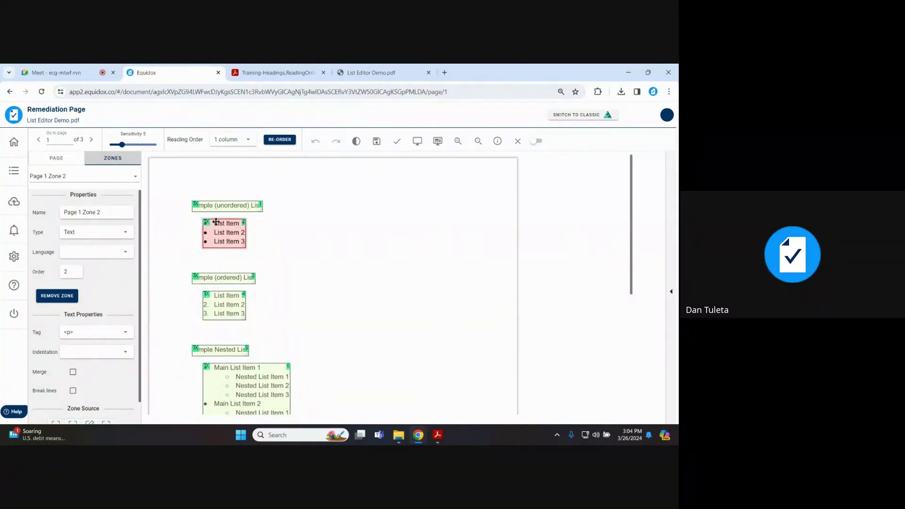
Change the simple unordered list's zone type to List and set its list detector sensitivity to 1
key(l)
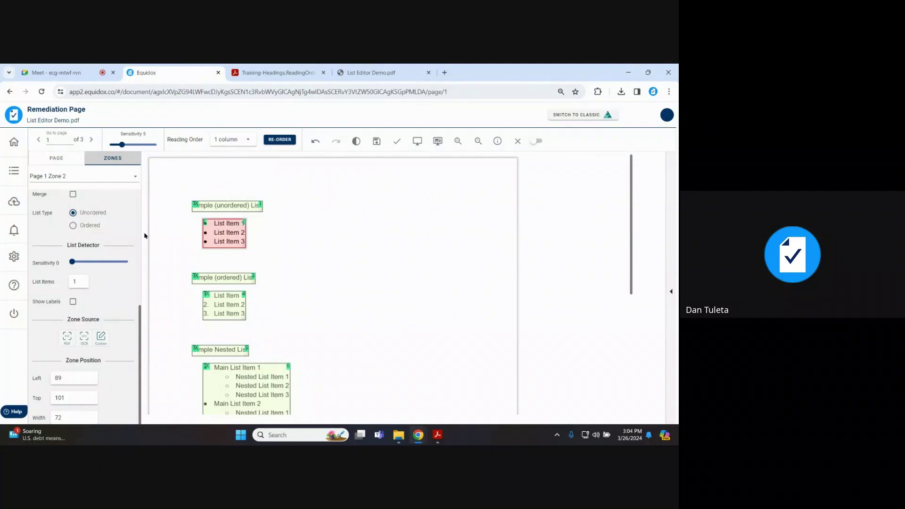
scroll(96, 230, up, 5)
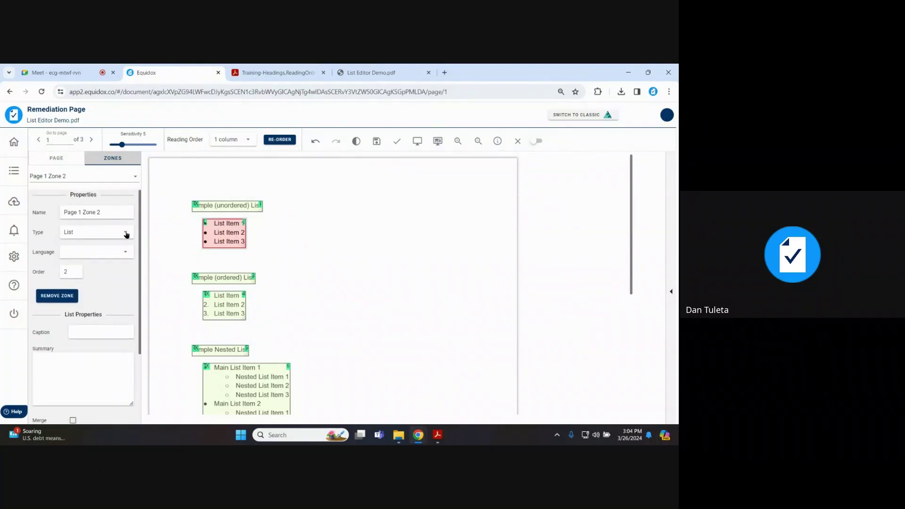
click(126, 234)
scroll(93, 308, down, 3)
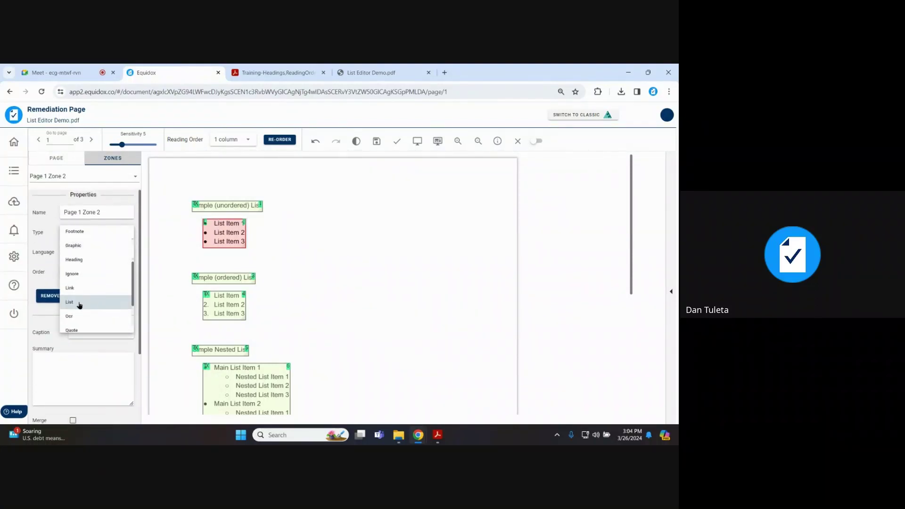
click(80, 303)
scroll(78, 257, down, 5)
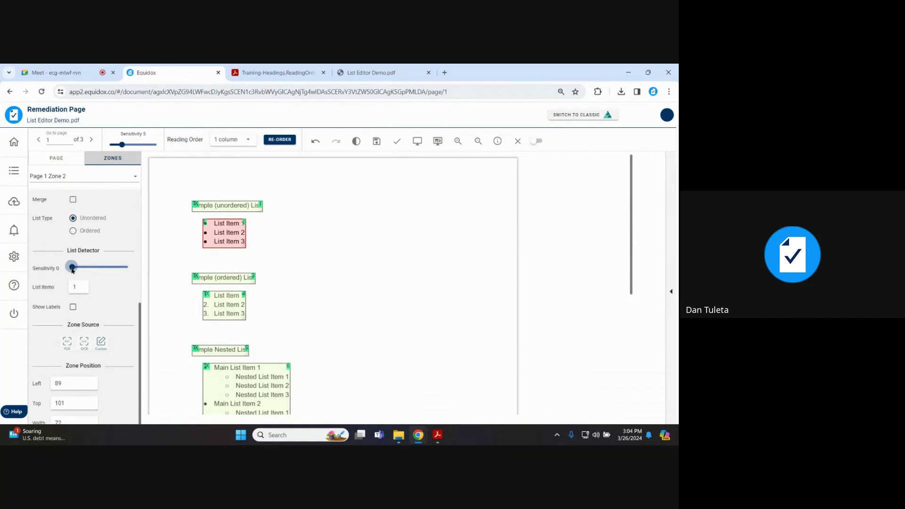
drag(77, 271, 88, 271)
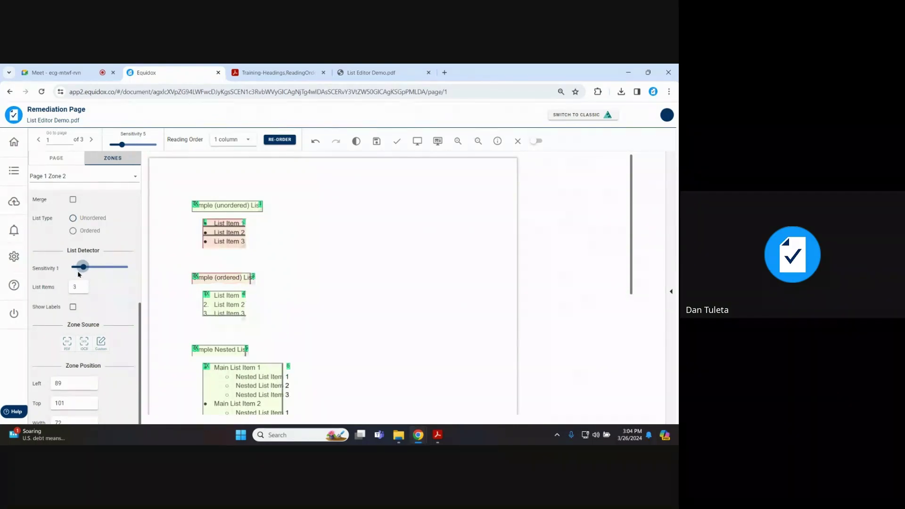
Preview the page to check the bulleted items of the simple unordered list, and return to the editor
click(421, 144)
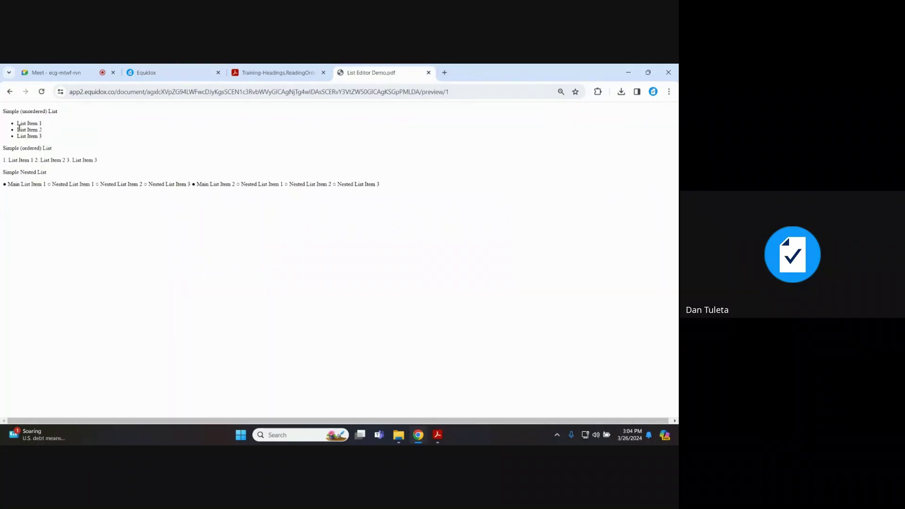
mouse_move(18, 123)
mouse_down()
mouse_move(72, 142)
mouse_move(16, 127)
mouse_up()
click(38, 136)
click(173, 73)
Convert the simple ordered list's zone to a List and set its list detector sensitivity to 2
scroll(298, 243, down, 2)
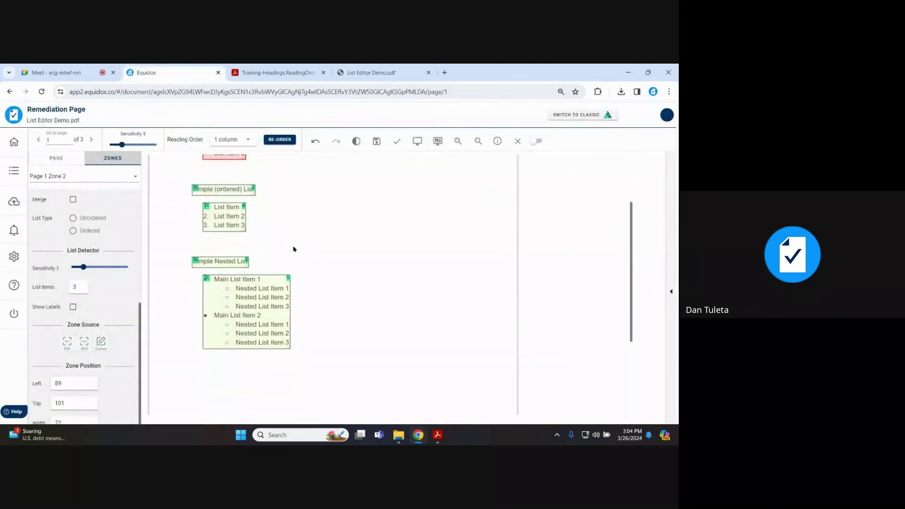
click(224, 219)
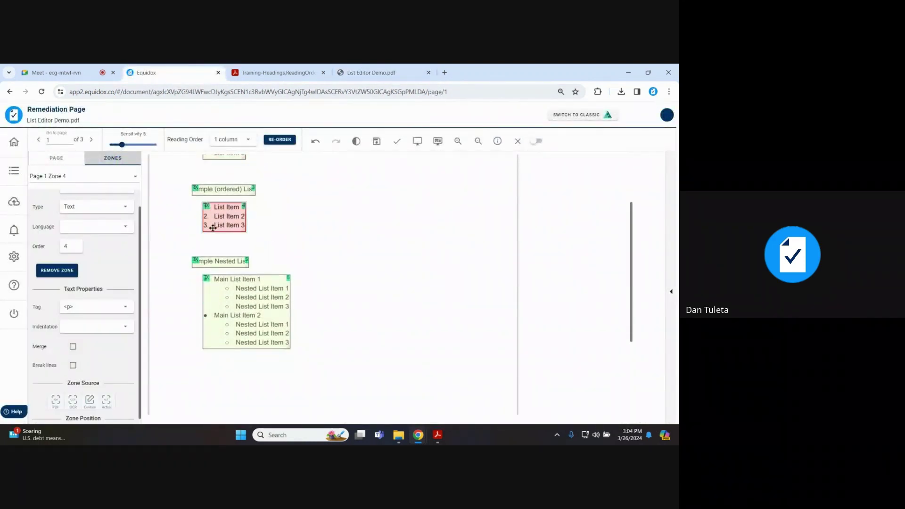
scroll(210, 238, up, 1)
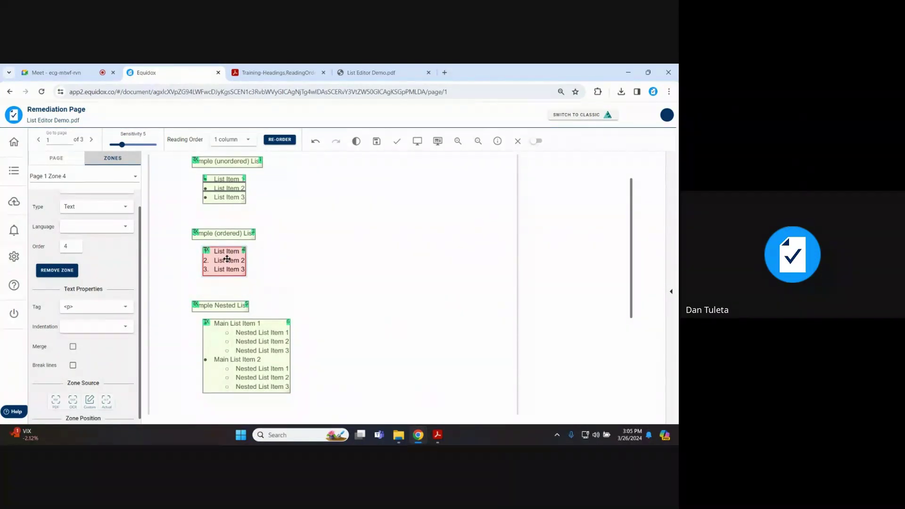
key(l)
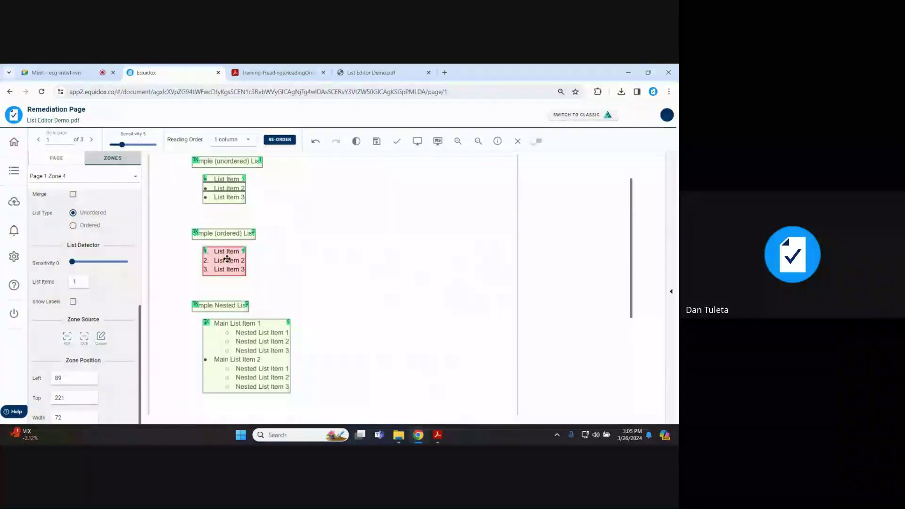
drag(72, 262, 93, 266)
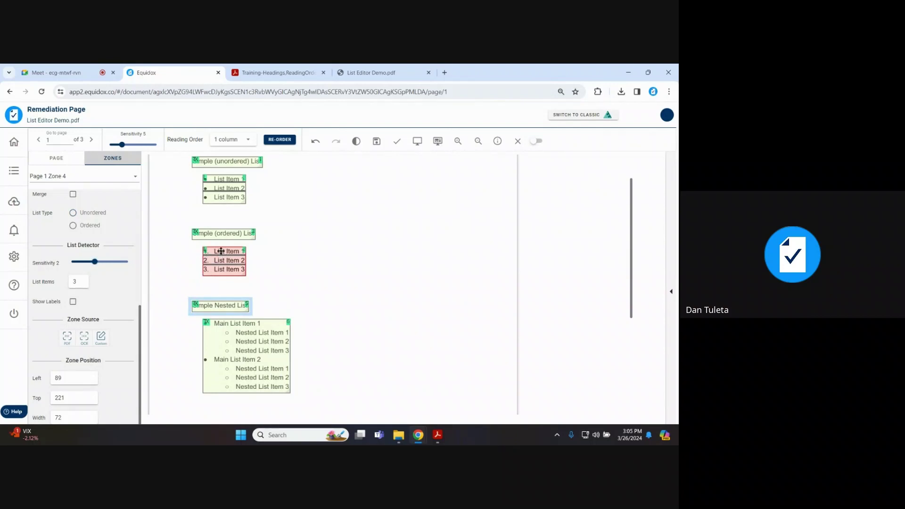
Set the simple ordered list's list type to Ordered with the Numbers style
click(73, 226)
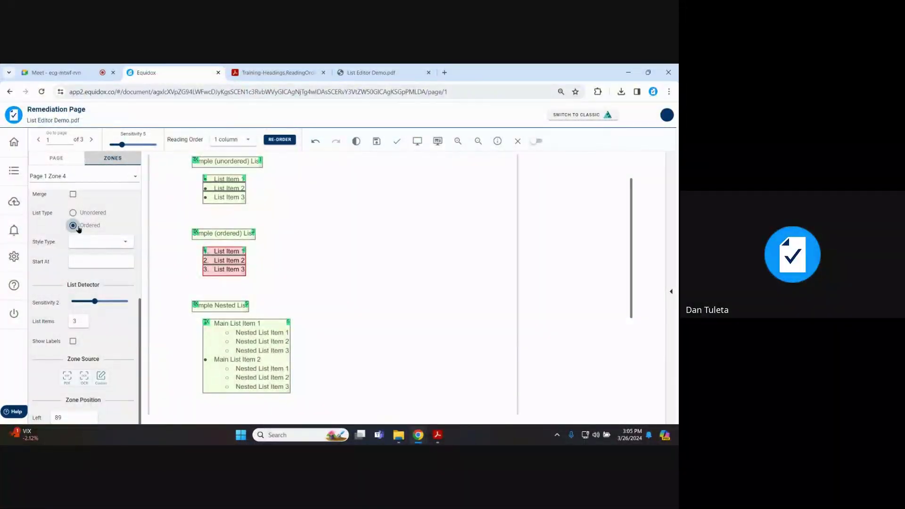
click(127, 245)
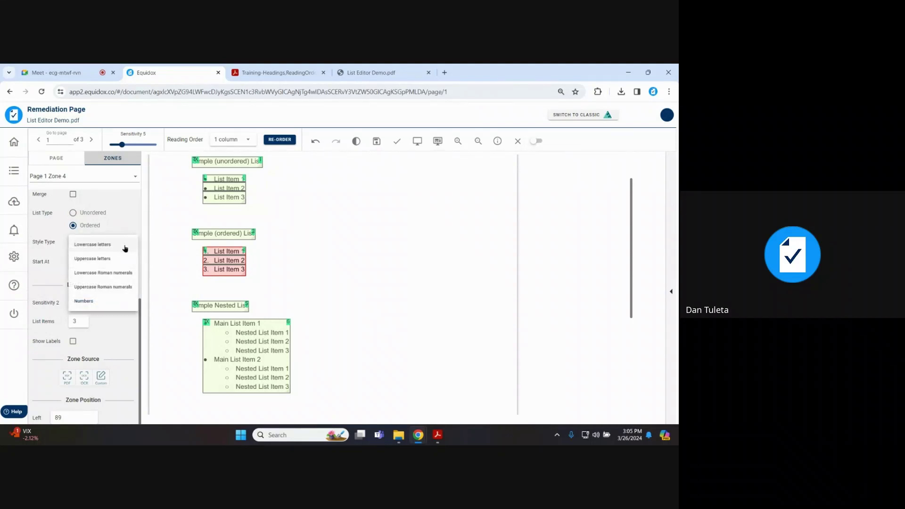
click(78, 304)
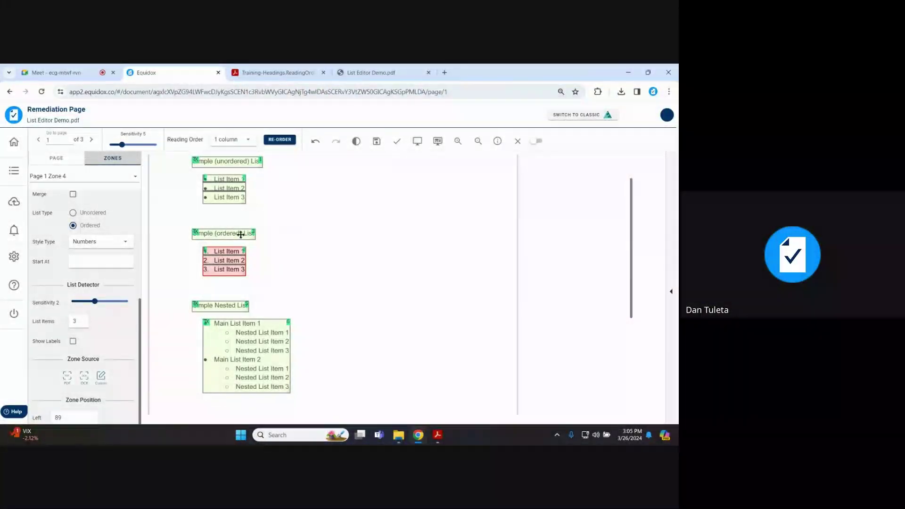
Preview the page to check the numbering and items of the simple ordered list, and return to the editor
click(418, 141)
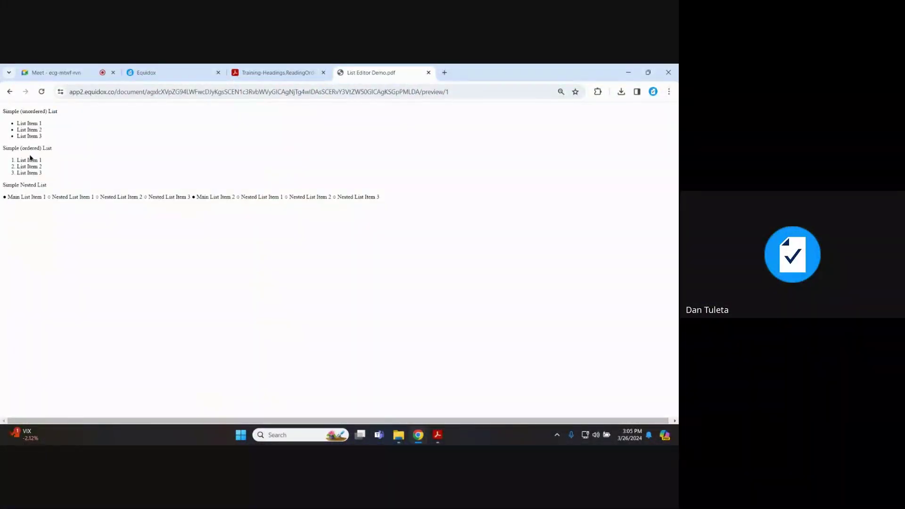
drag(19, 159, 36, 173)
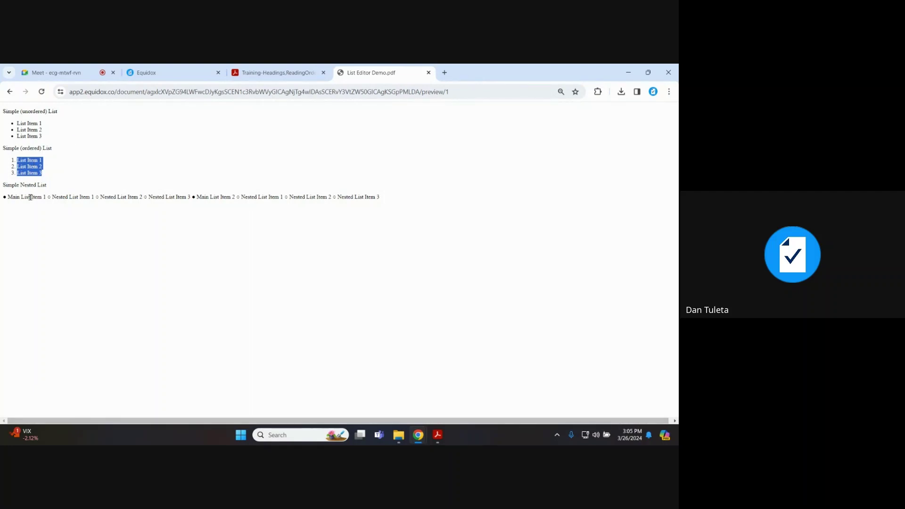
click(24, 163)
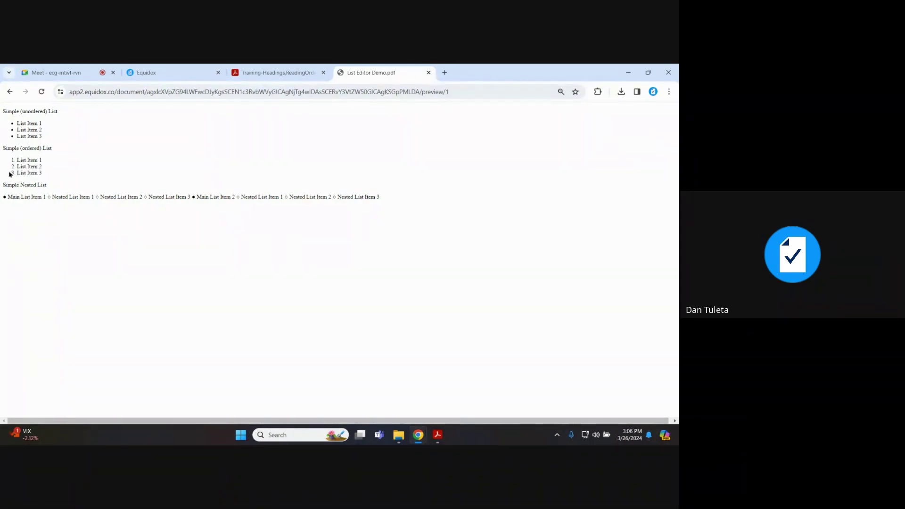
click(208, 72)
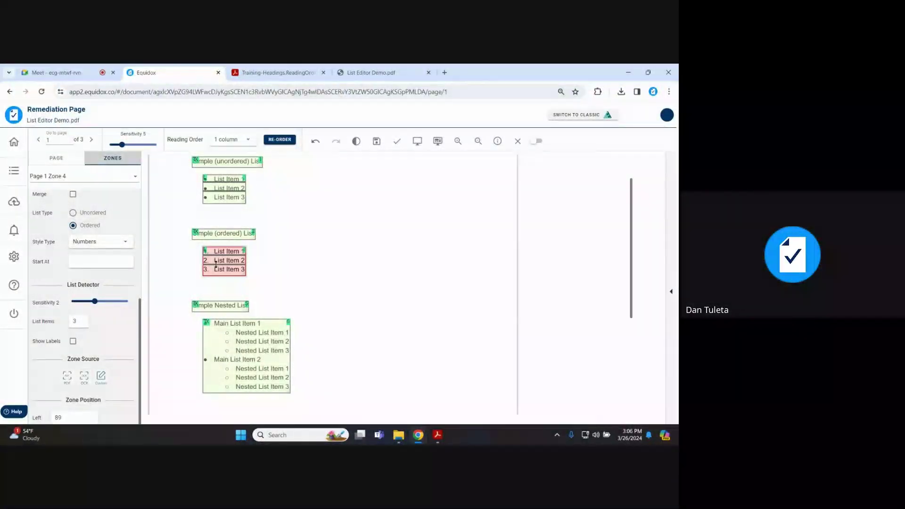
Convert the simple nested list's zone to a List and set its list detector sensitivity to 2
scroll(327, 269, down, 3)
click(259, 205)
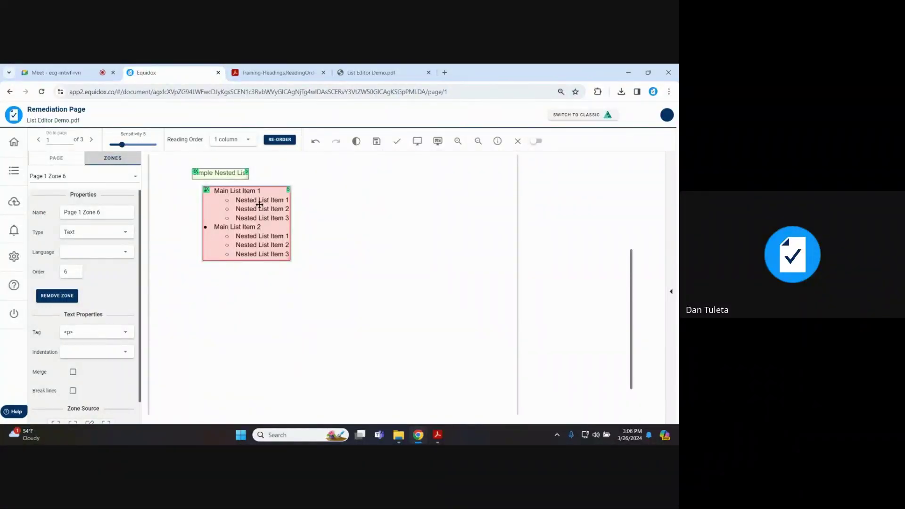
key(l)
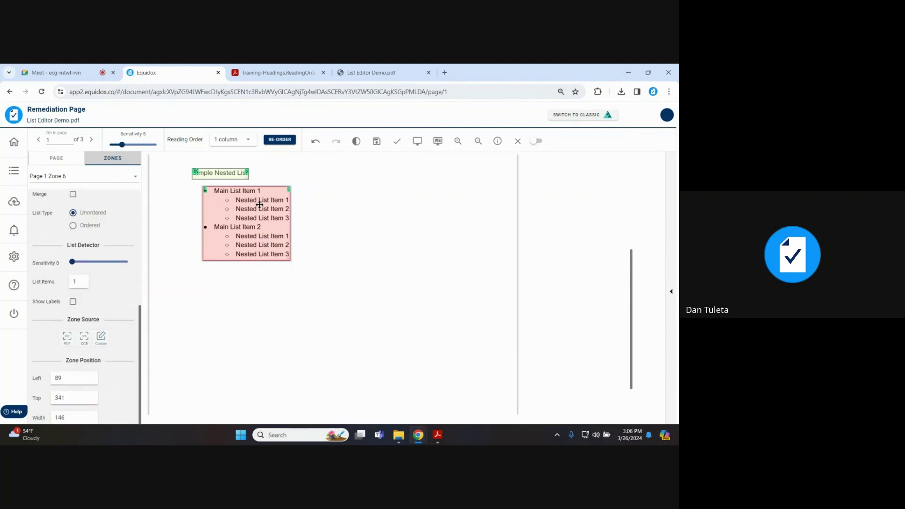
drag(72, 262, 92, 262)
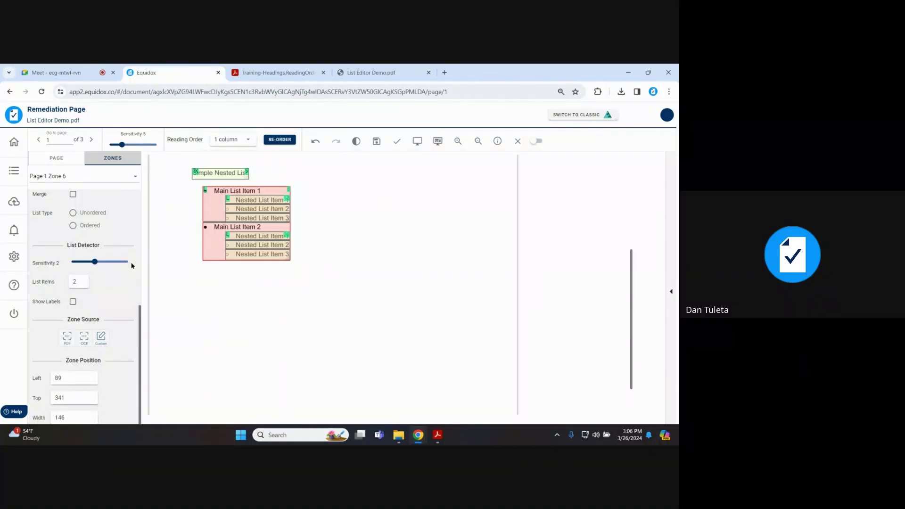
Inspect the two main list item areas and the nested list under Main List Item 1
click(208, 210)
click(210, 233)
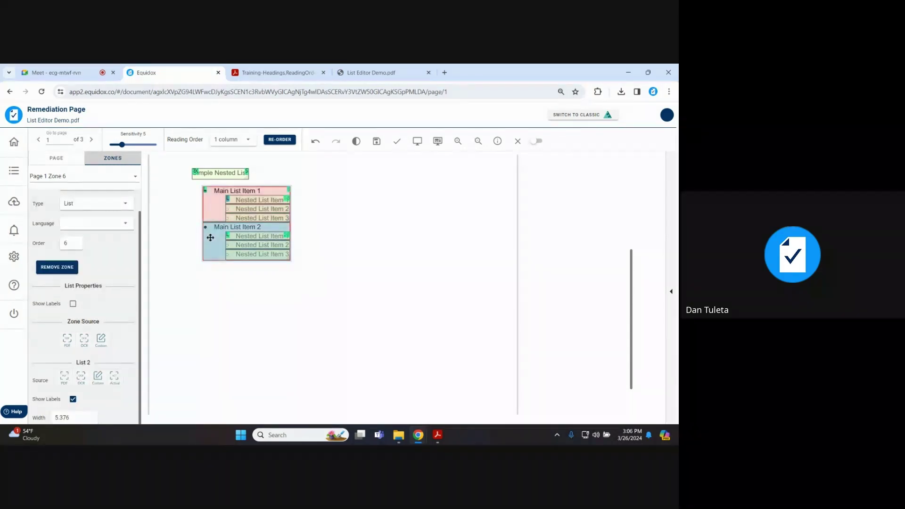
click(244, 202)
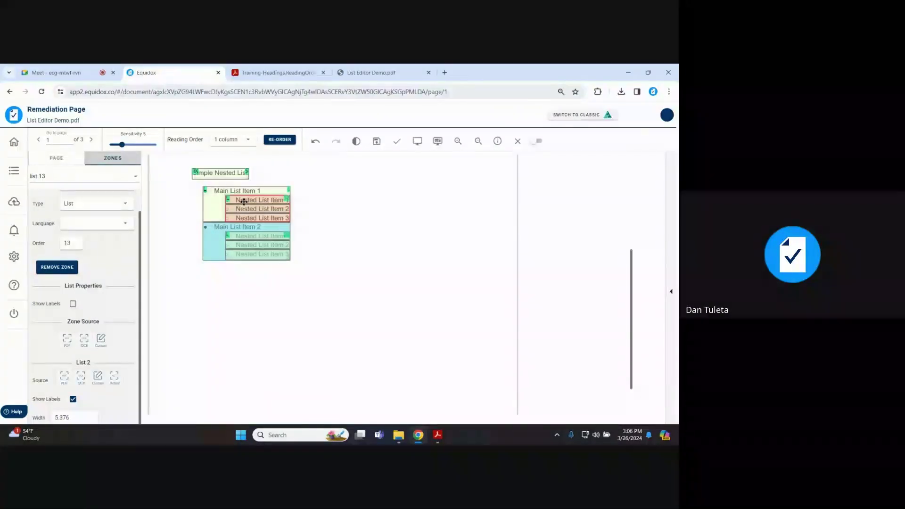
Inspect the nested list under Main List Item 2, preview the page to check the nested list structure, and return to the editor
click(250, 245)
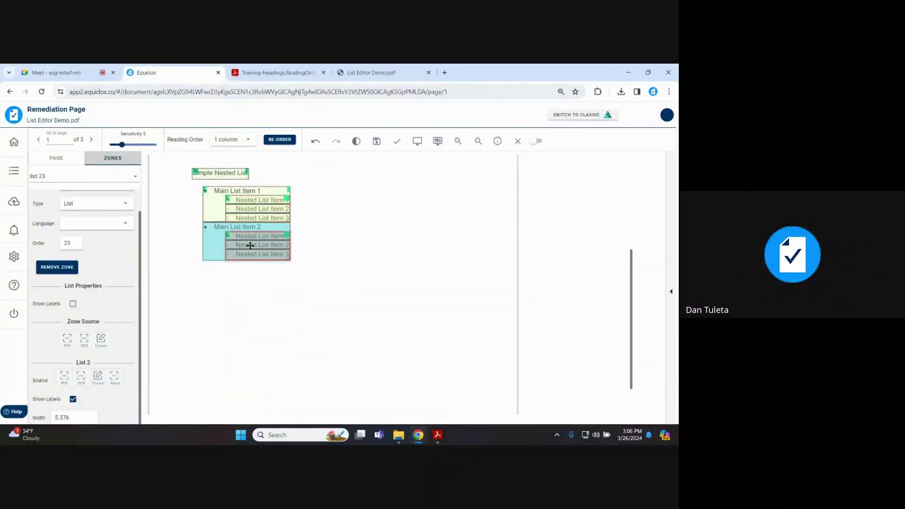
click(223, 243)
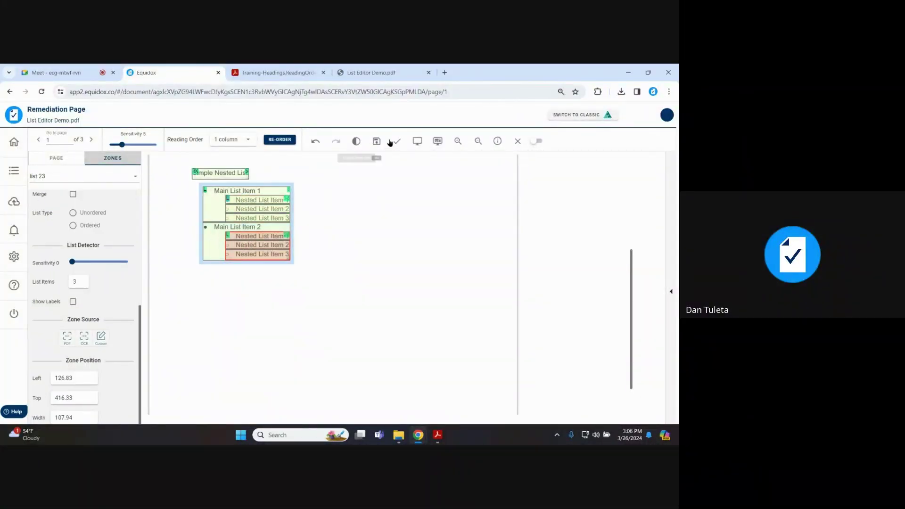
click(412, 142)
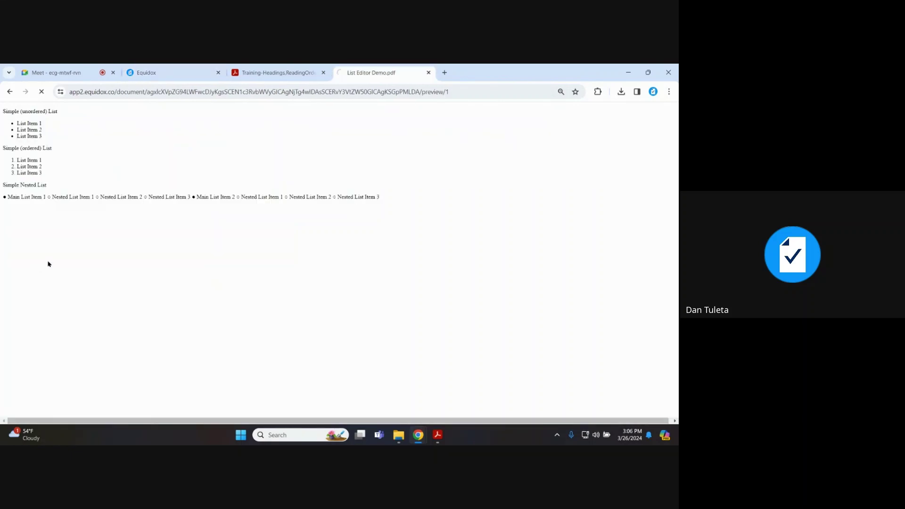
drag(17, 196, 96, 246)
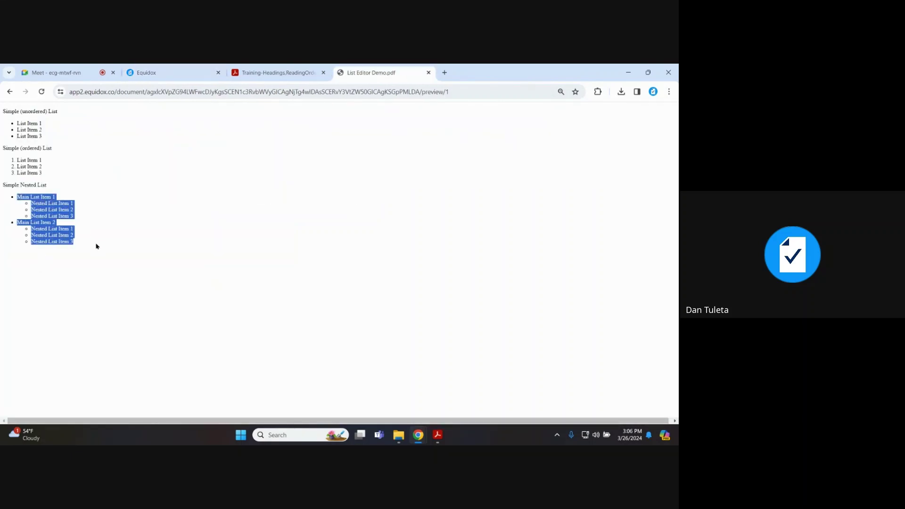
click(96, 246)
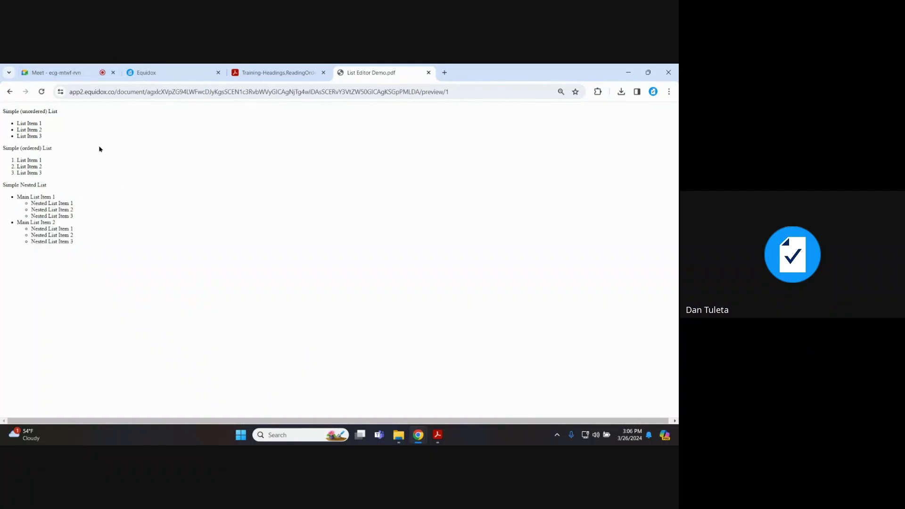
click(192, 72)
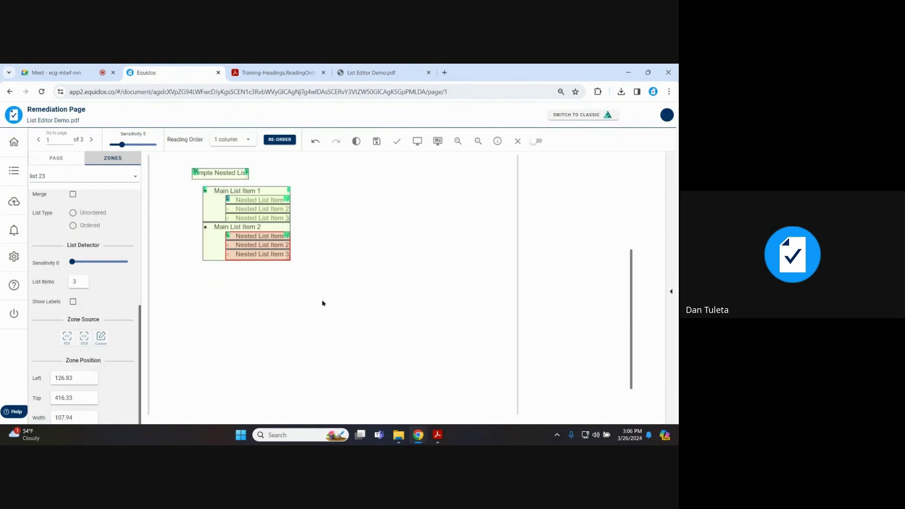
Draw a rectangular zone in the blank area beside the lists, convert it to a List and set its list items to 6
scroll(336, 279, up, 3)
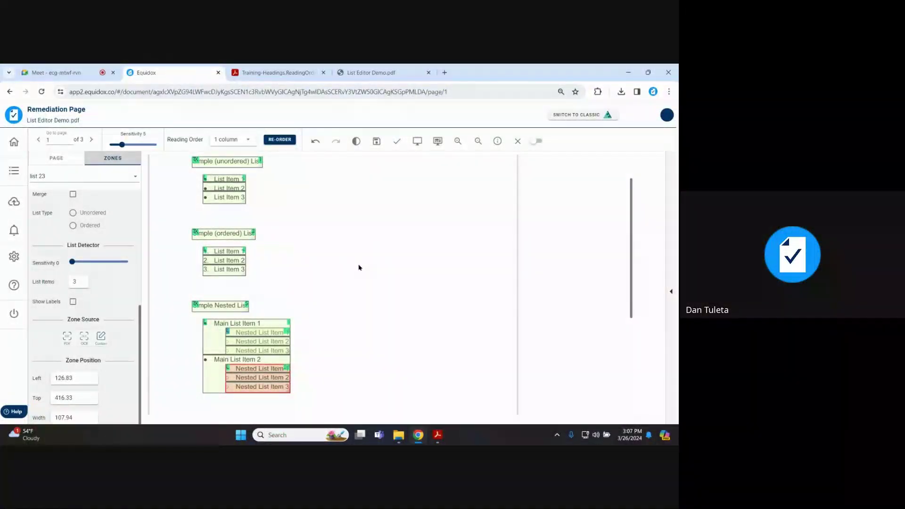
drag(347, 252, 399, 309)
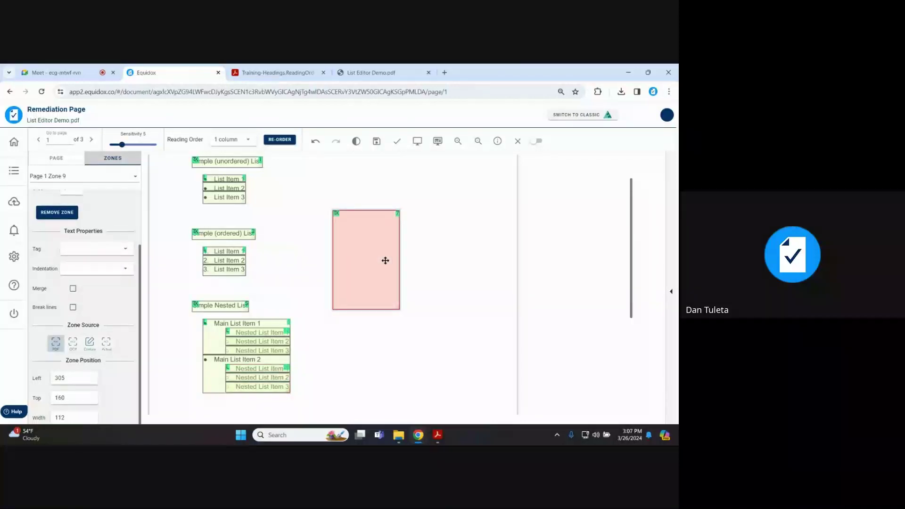
key(l)
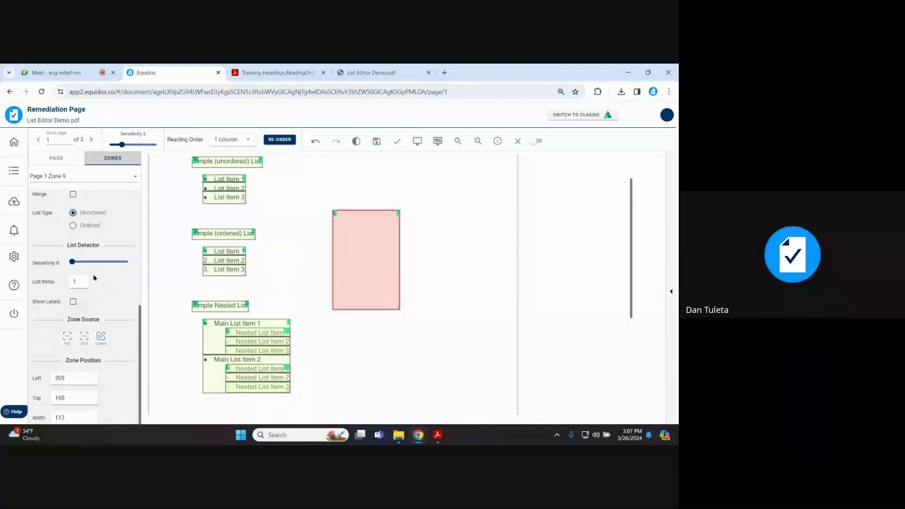
click(82, 280)
click(82, 280)
click(82, 280)
click(82, 279)
click(82, 280)
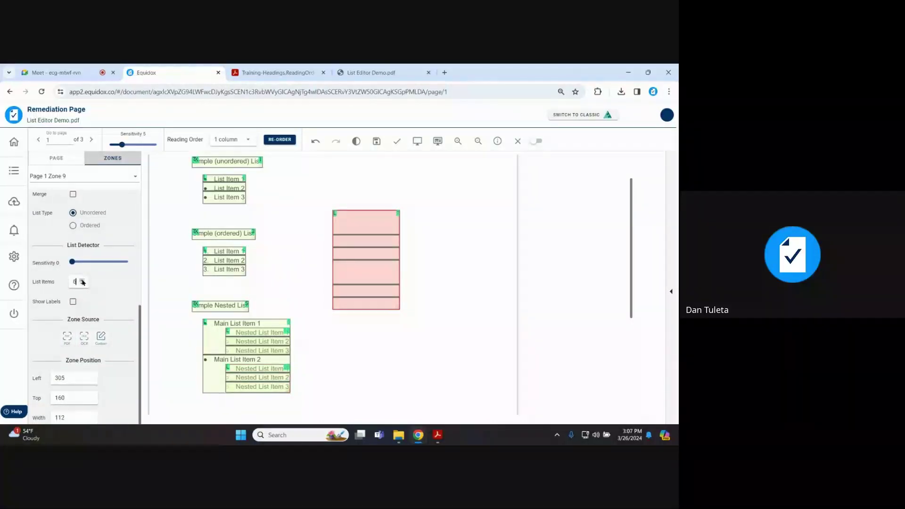
Reposition the divider lines between the demo list zone's items, and delete the zone
drag(383, 234, 373, 262)
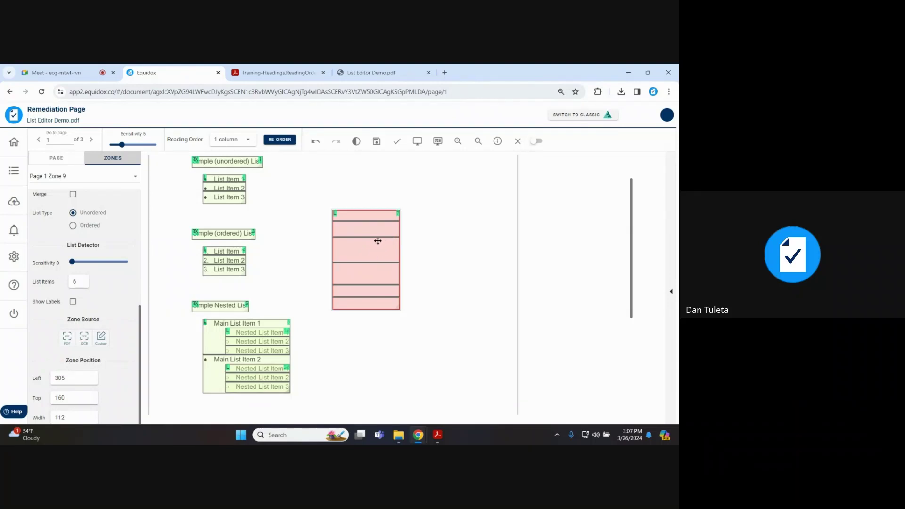
drag(376, 237, 384, 248)
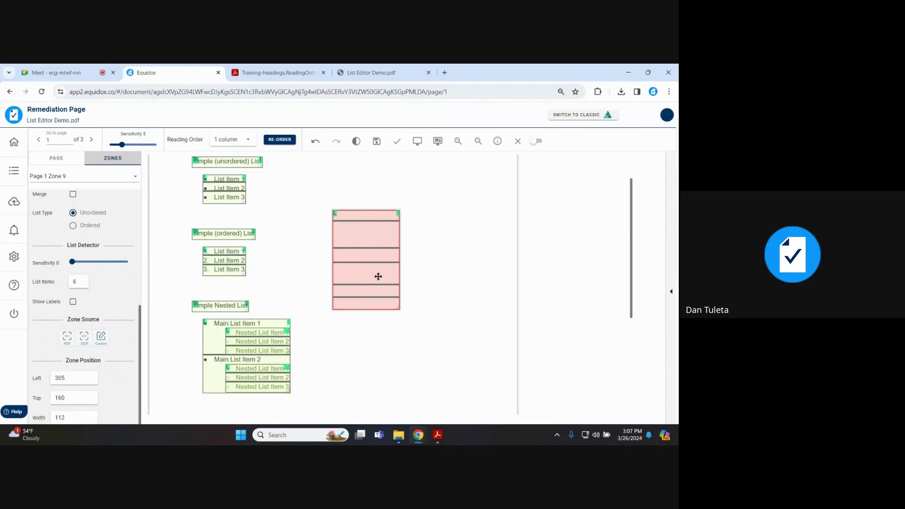
key(Delete)
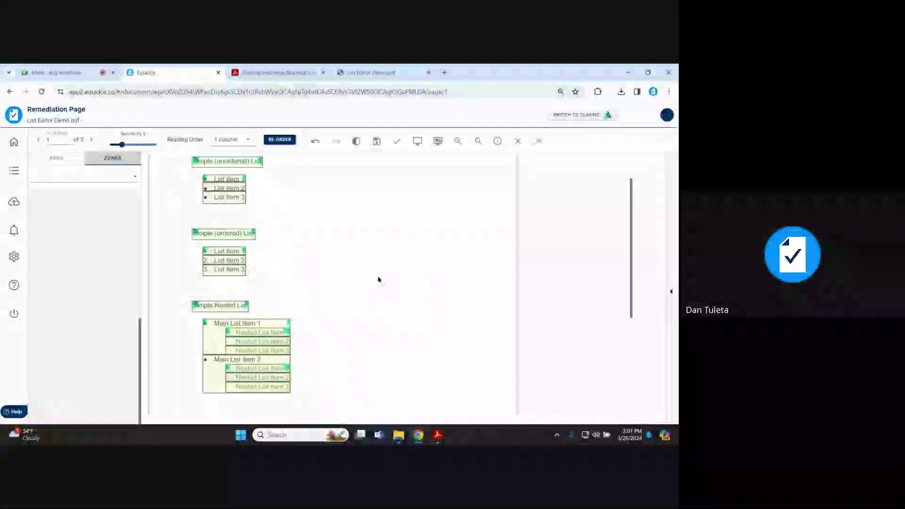
Save the List Editor Demo.pdf page, close it and go back to the documents overview
click(376, 141)
click(516, 142)
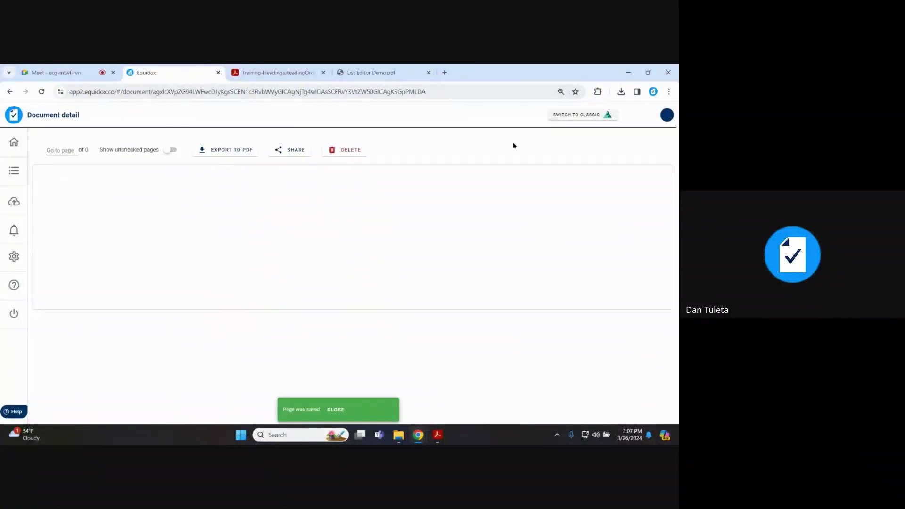
click(7, 171)
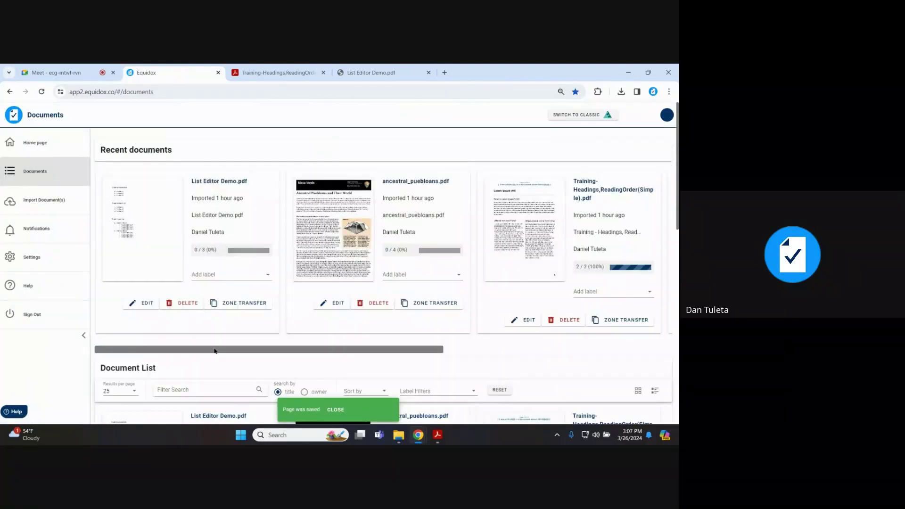
Open page 6 of BMCDataHandlingPolicy_StorageGuidelinesForWEB.pdf for remediation, enlarging the page and hiding the page thumbnails
drag(214, 350, 483, 345)
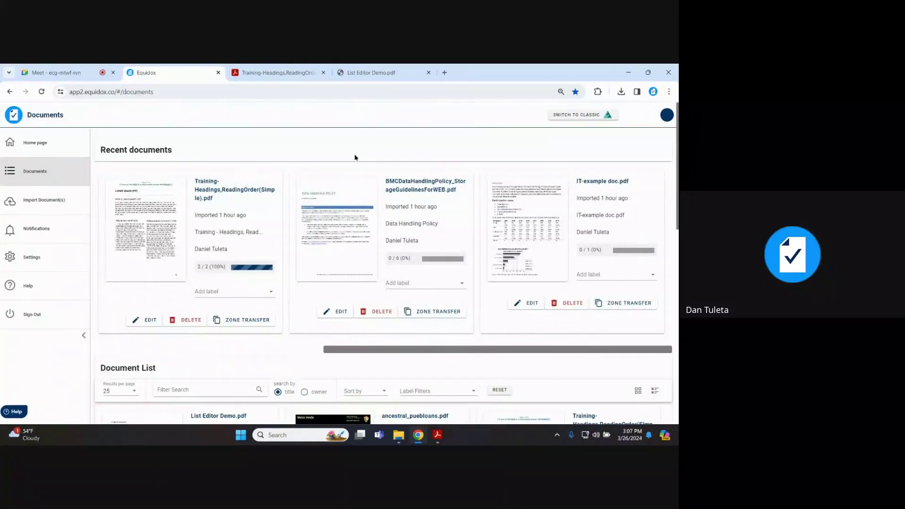
click(346, 206)
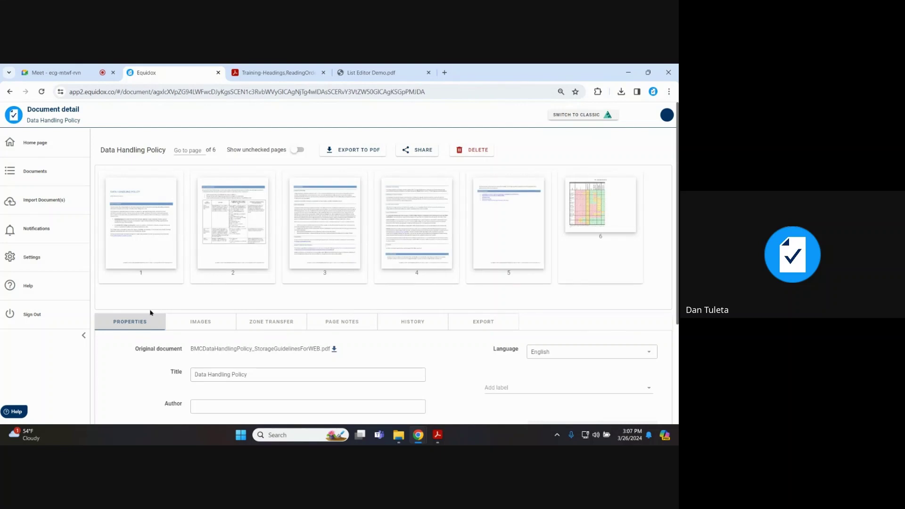
click(611, 204)
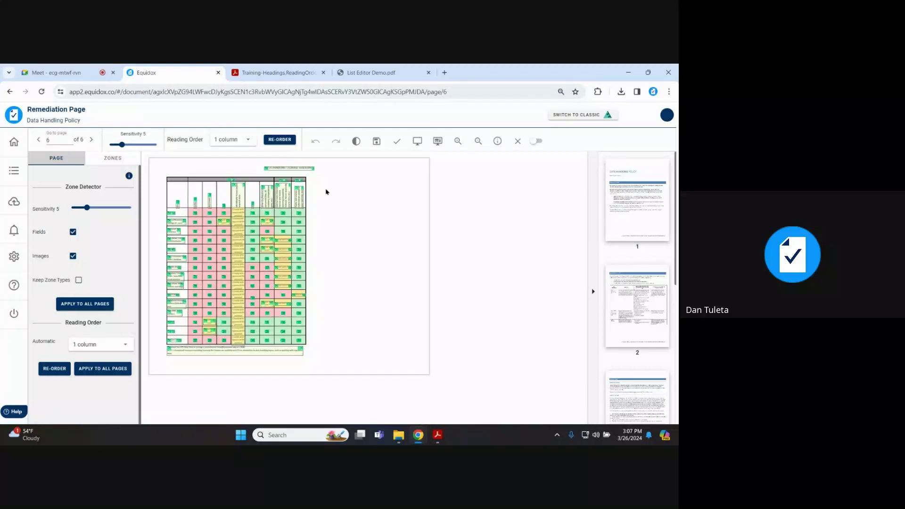
click(458, 142)
click(458, 142)
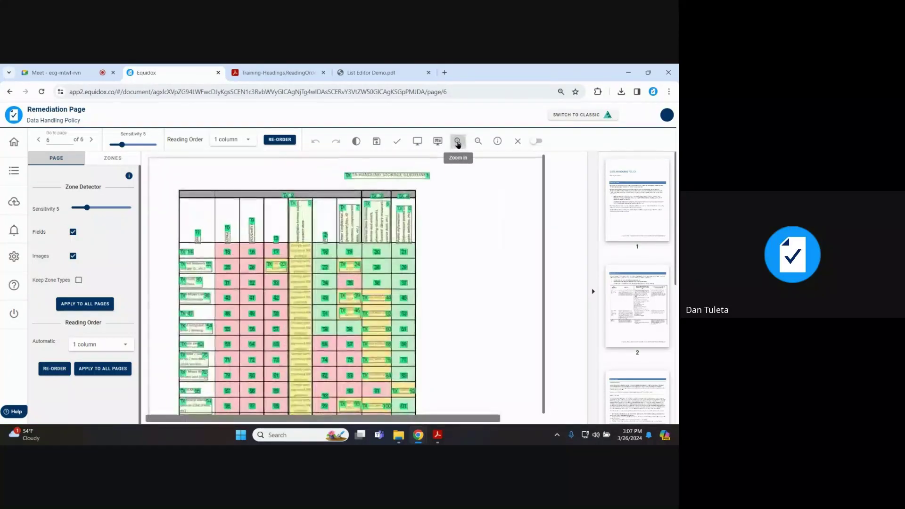
click(458, 142)
click(593, 292)
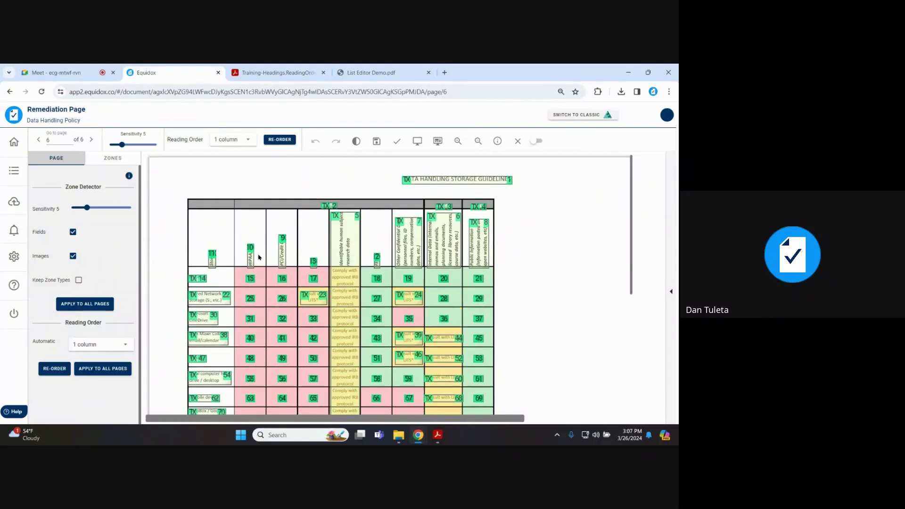
Examine the table's text zones and preview page 6 to check how the untagged table reads, and return to the editor
scroll(258, 257, down, 5)
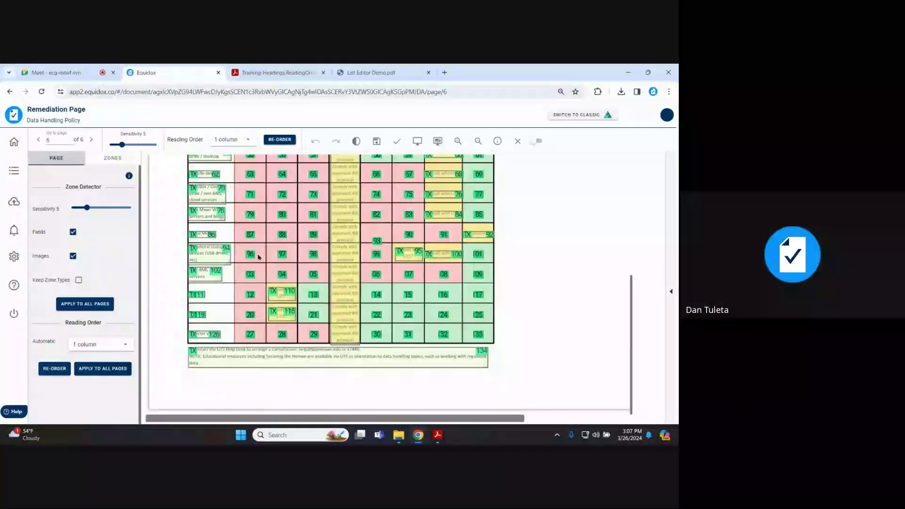
scroll(258, 257, up, 5)
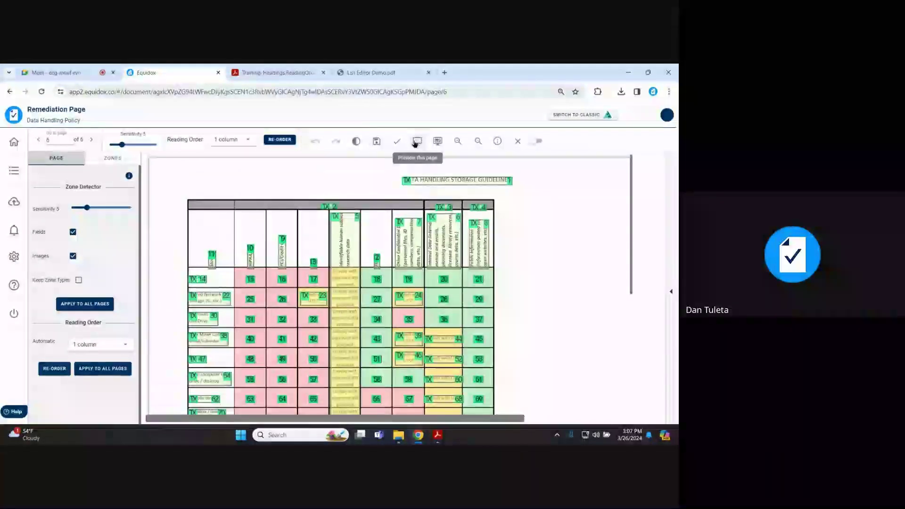
click(417, 142)
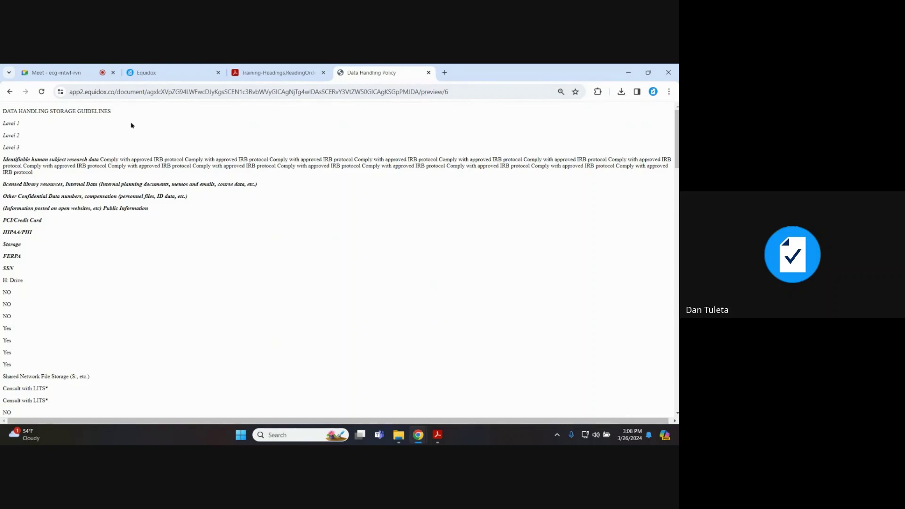
scroll(109, 159, down, 5)
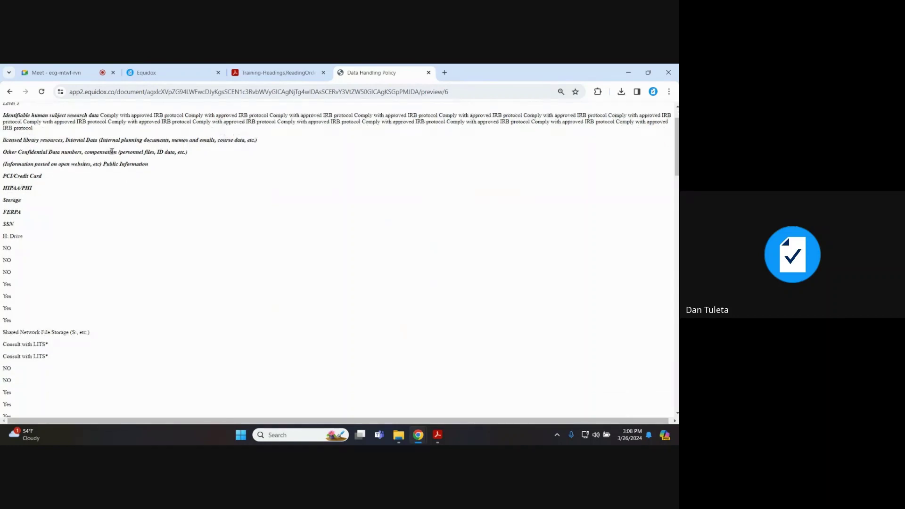
scroll(118, 152, down, 9)
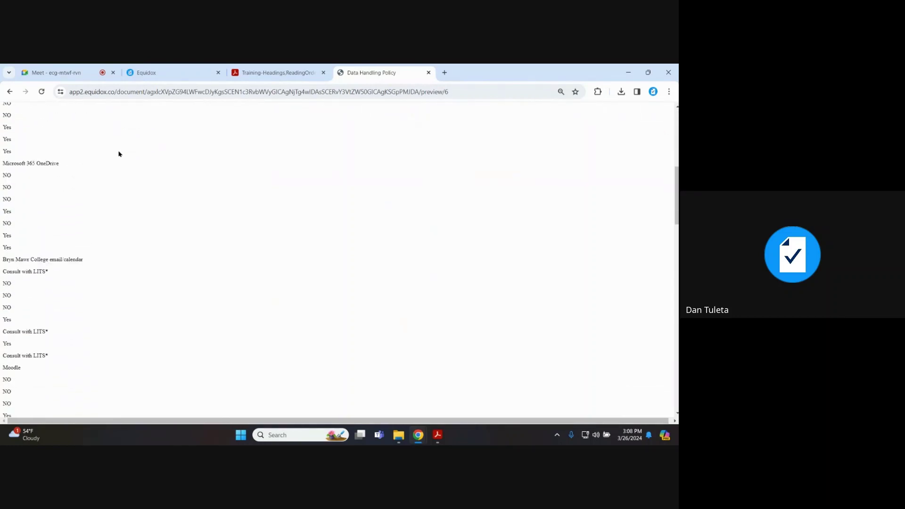
scroll(132, 219, down, 3)
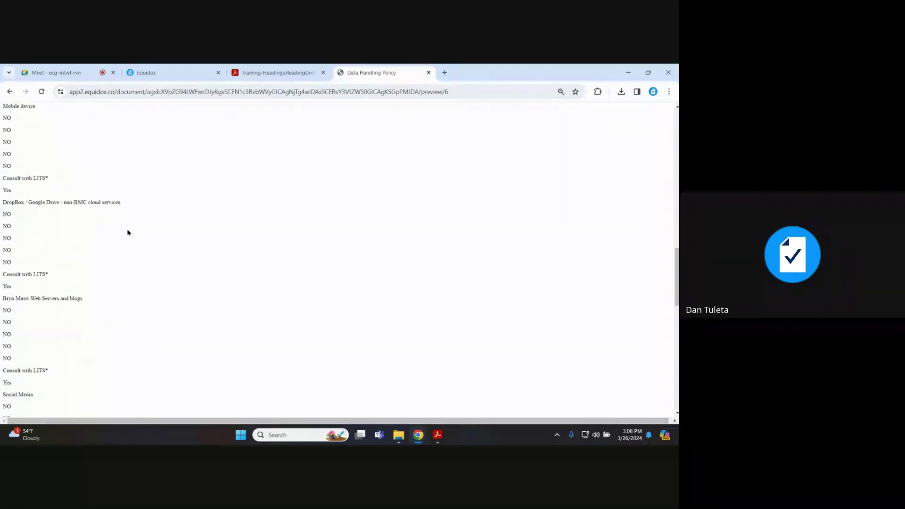
scroll(127, 235, up, 12)
scroll(132, 257, up, 2)
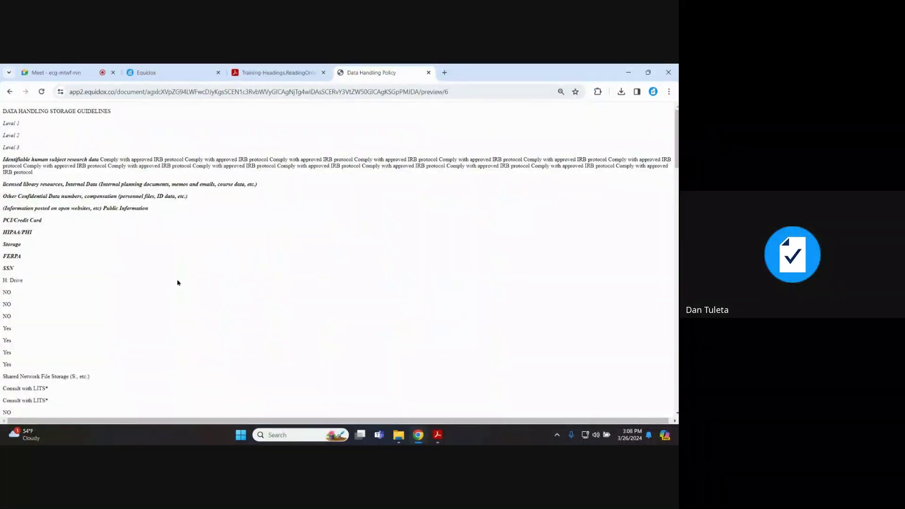
click(163, 73)
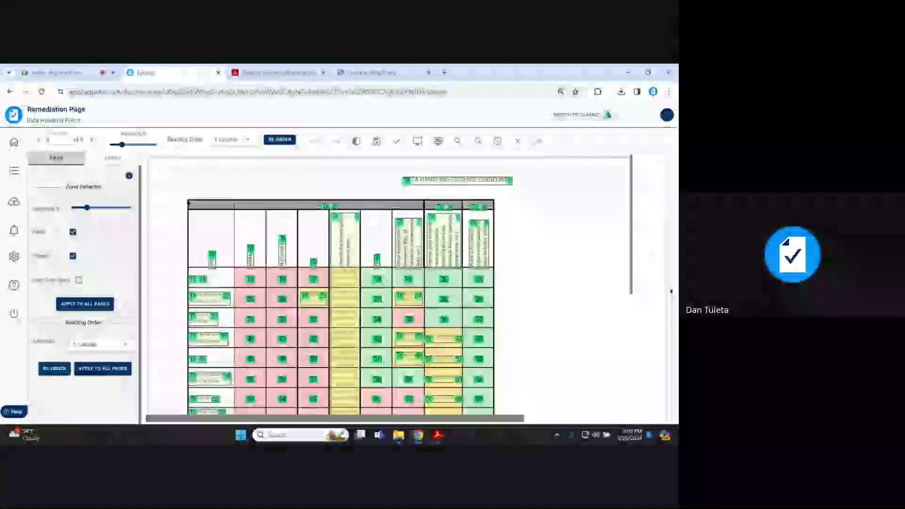
Draw a zone over the data handling table and extend it to enclose all rows, ending above the footnote
drag(191, 204, 495, 294)
scroll(495, 294, down, 4)
scroll(493, 255, up, 2)
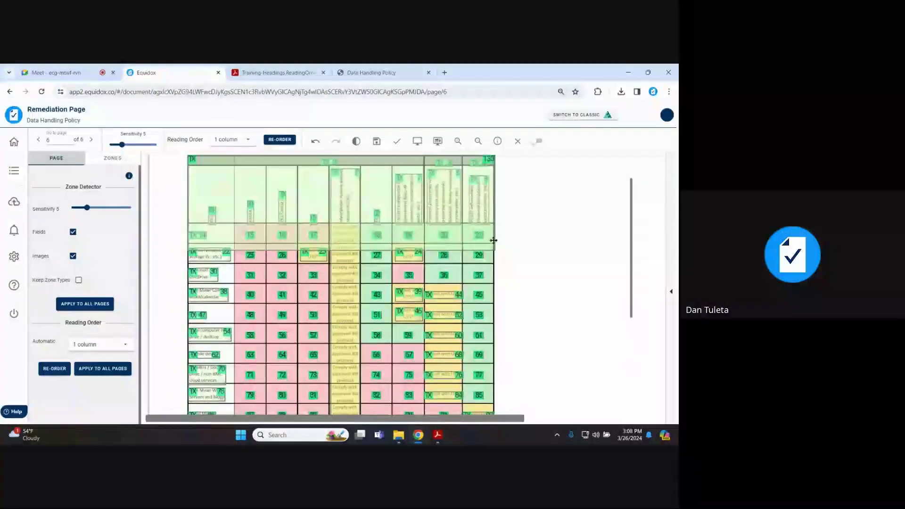
drag(493, 248, 501, 380)
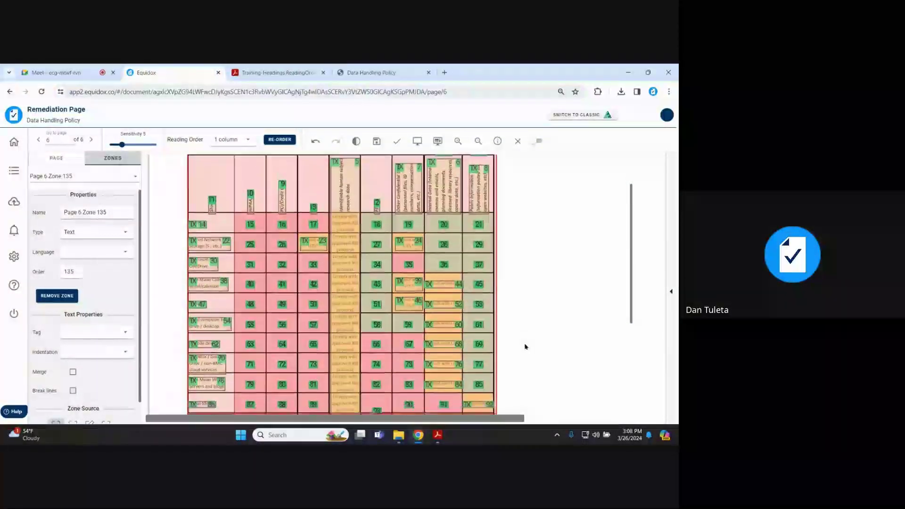
scroll(507, 275, down, 4)
drag(494, 251, 492, 346)
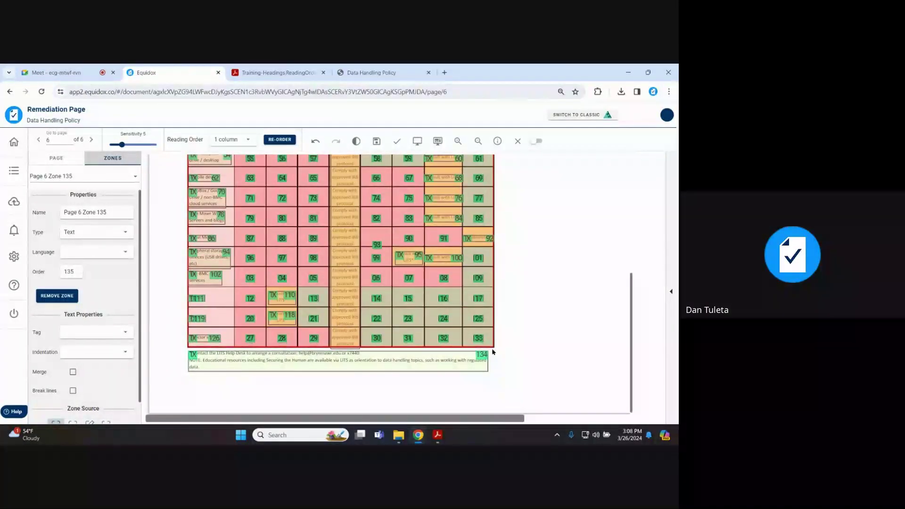
Set the type of the new zone around the data handling table to Table
scroll(329, 269, up, 5)
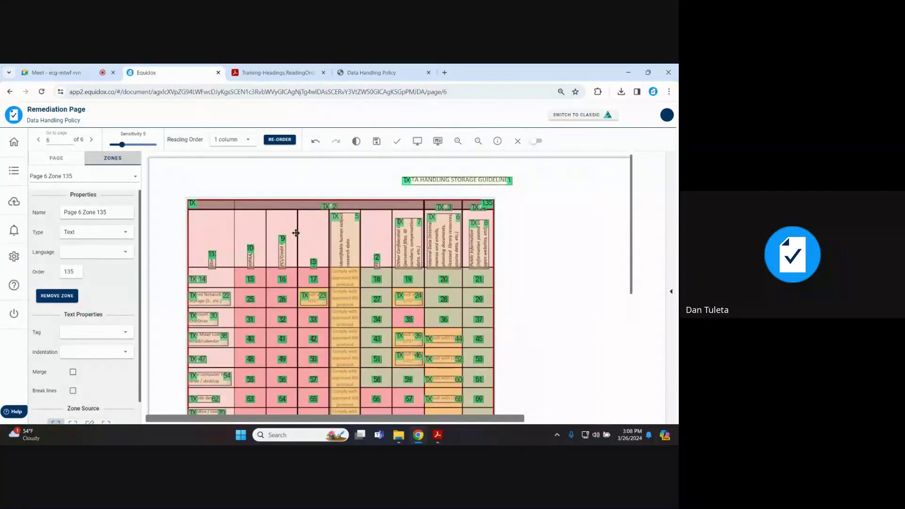
key(t)
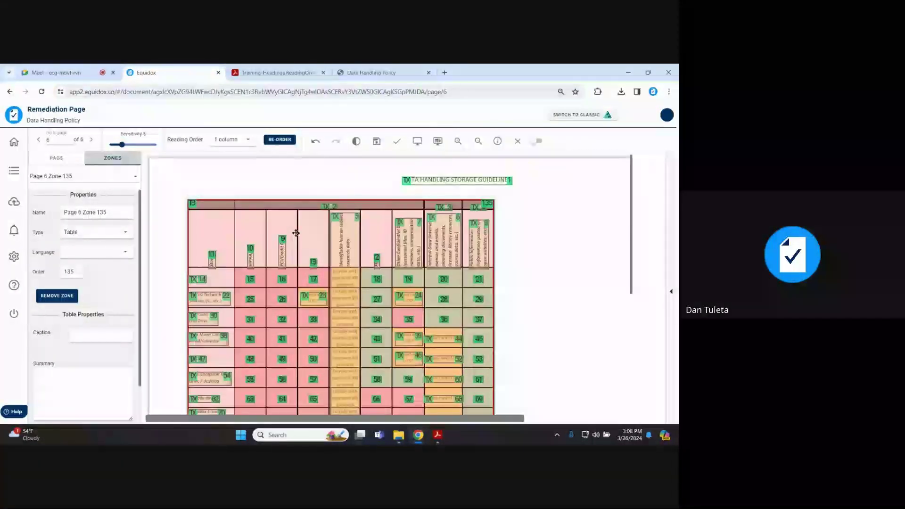
click(126, 235)
scroll(105, 269, down, 5)
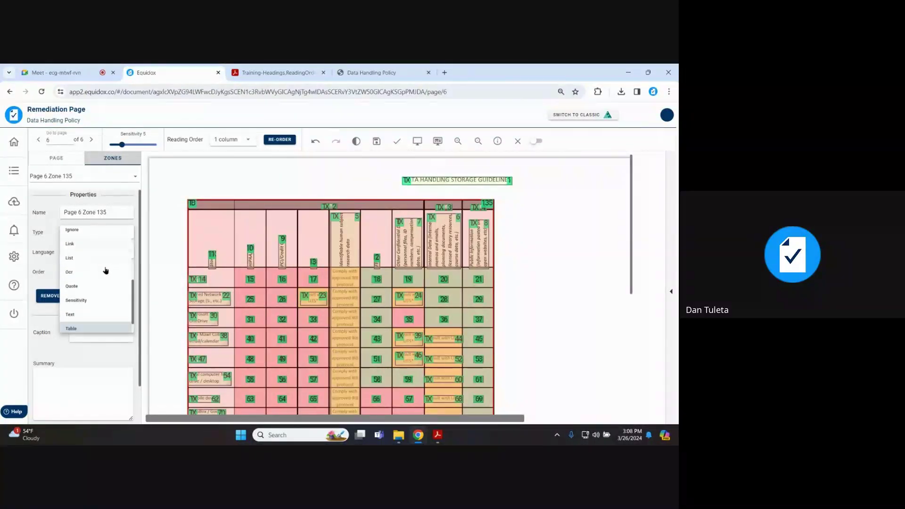
click(66, 312)
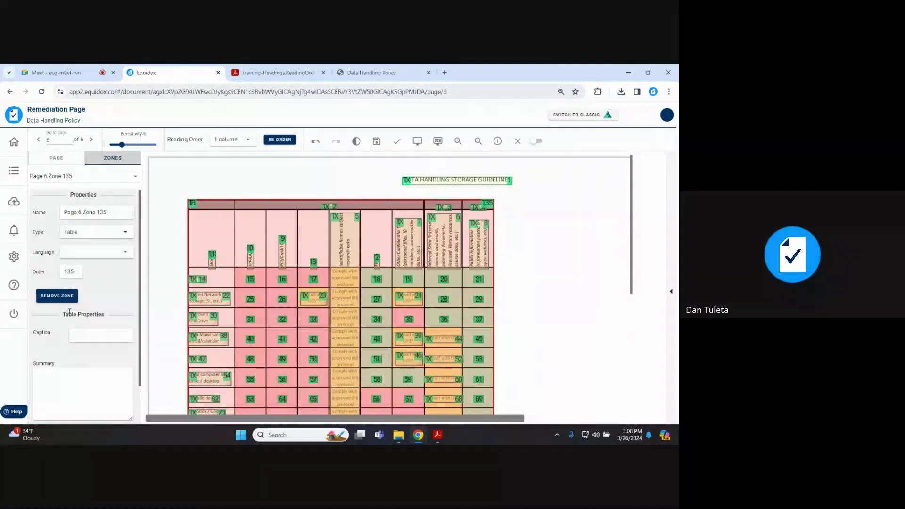
Open the data handling table zone in the Table Editor and raise the Table Detector's column level to 2
scroll(71, 316, down, 3)
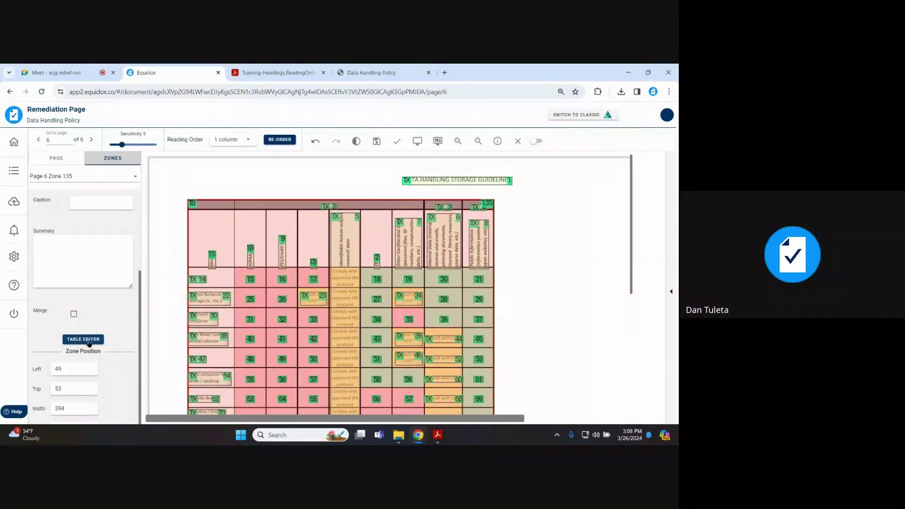
click(88, 343)
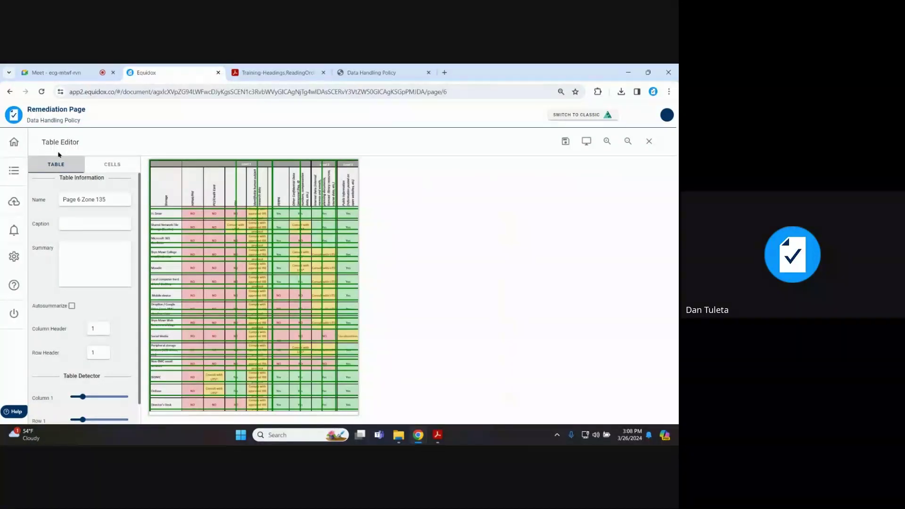
click(607, 141)
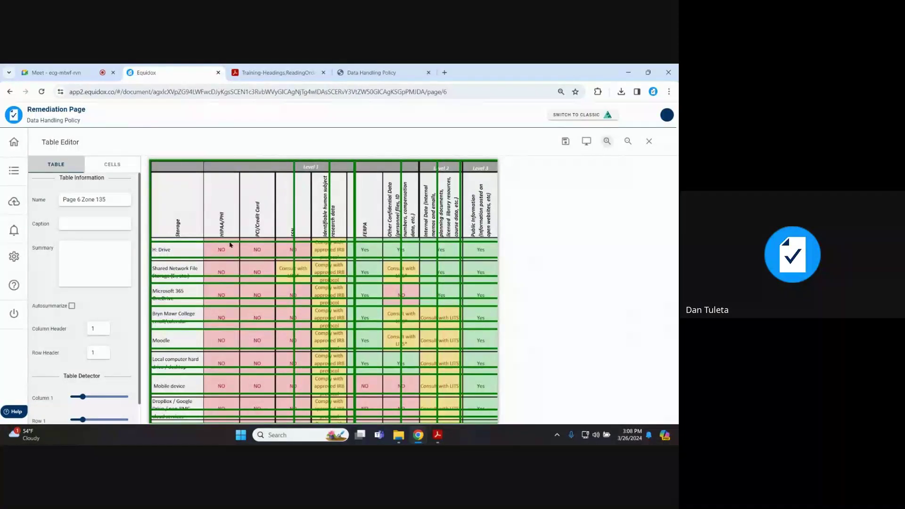
mouse_move(225, 241)
mouse_down()
mouse_move(221, 218)
mouse_move(221, 267)
mouse_move(221, 260)
mouse_up()
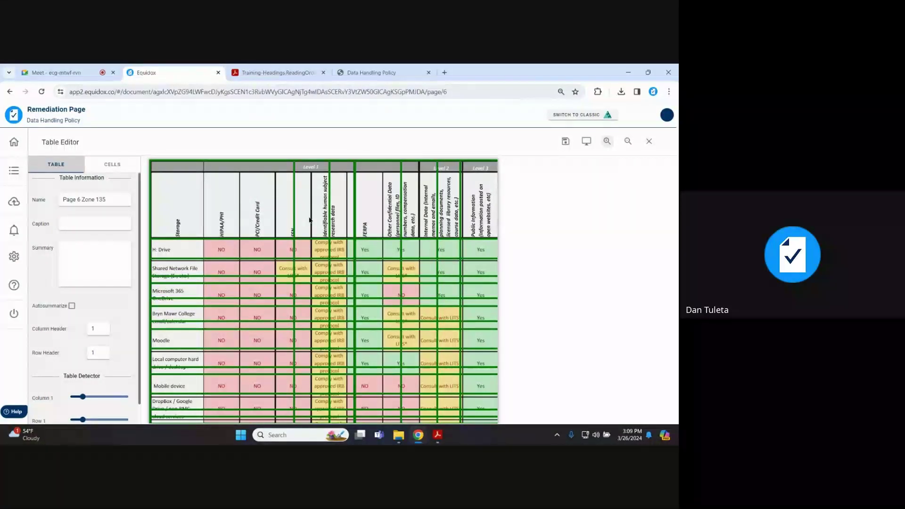
scroll(89, 263, down, 2)
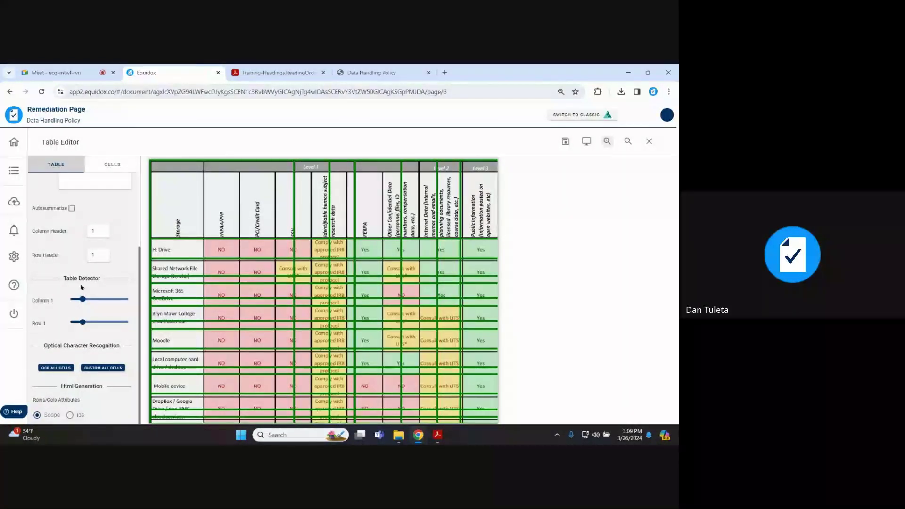
drag(82, 299, 92, 327)
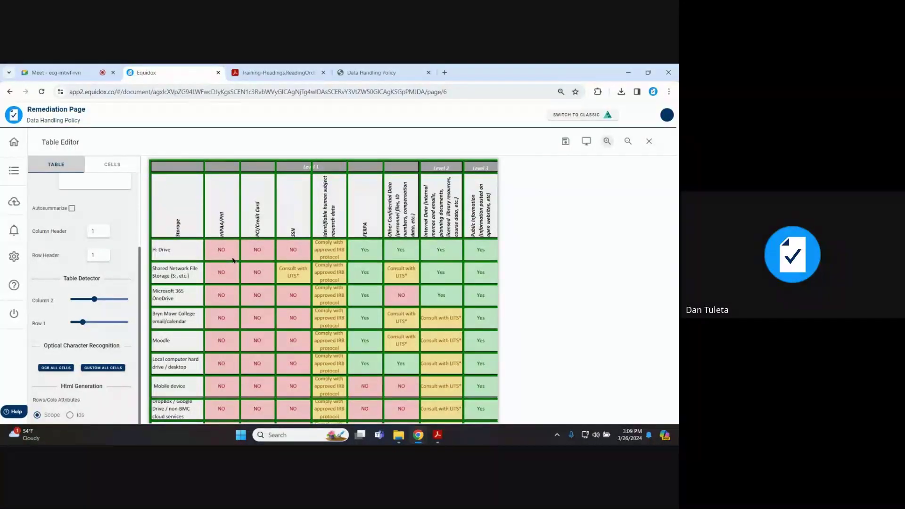
Check the detected grid by stepping through its cells down the Storage column, across the Non-BMC email services row and up the last column
scroll(232, 260, down, 2)
scroll(232, 260, up, 2)
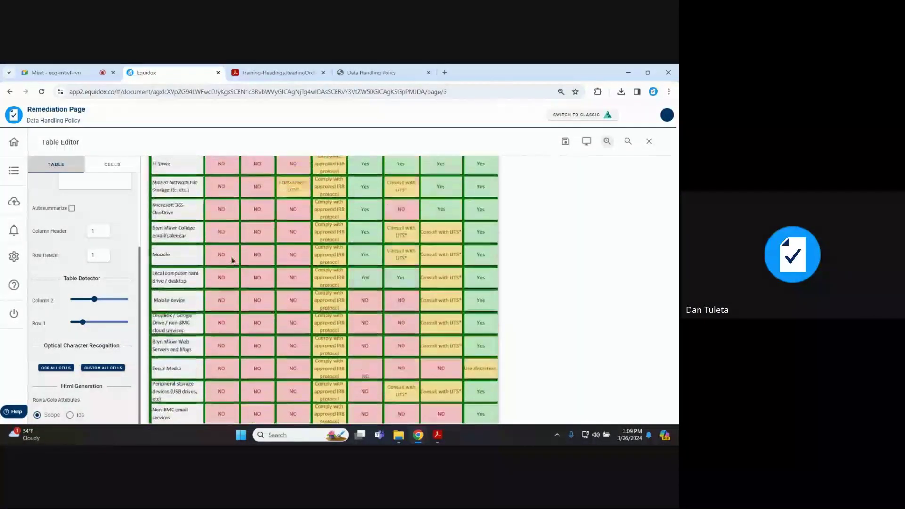
click(192, 183)
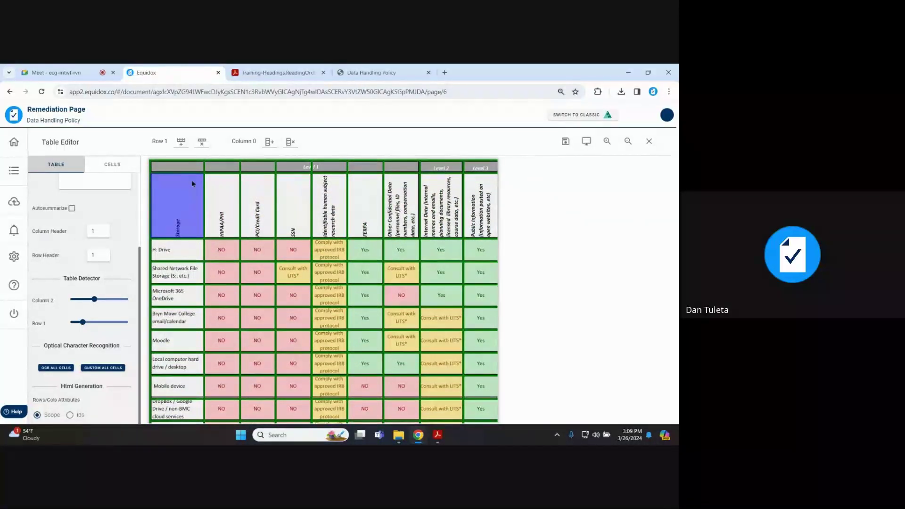
key(Down)
key(Down)
key(Down)
key(Down)
key(Down)
key(Down)
key(Down)
key(Down)
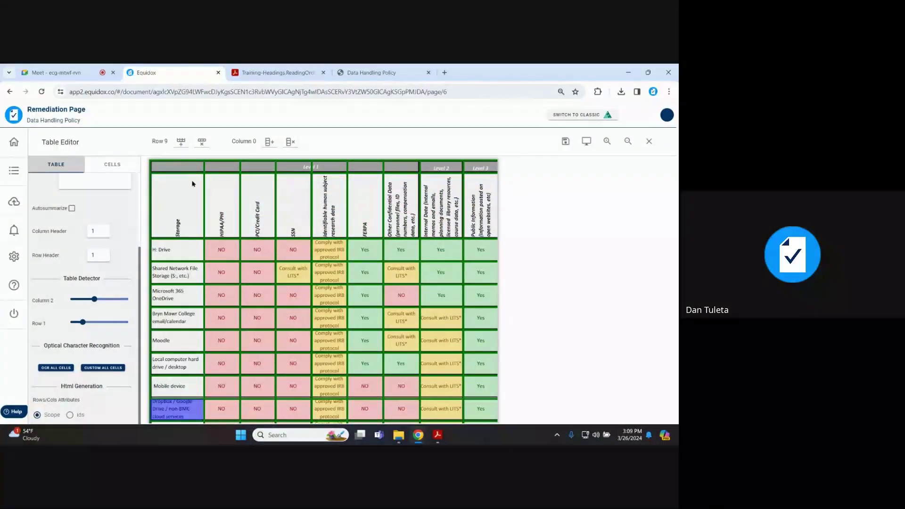
key(Down)
key(Down)
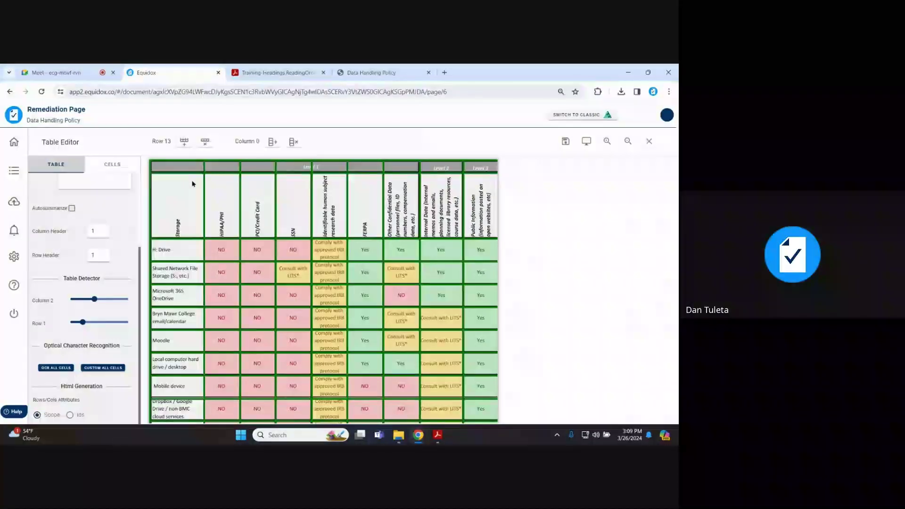
scroll(276, 199, down, 3)
key(Right)
key(Right)
key(Right)
key(Right)
key(Right)
key(Right)
key(Right)
key(Right)
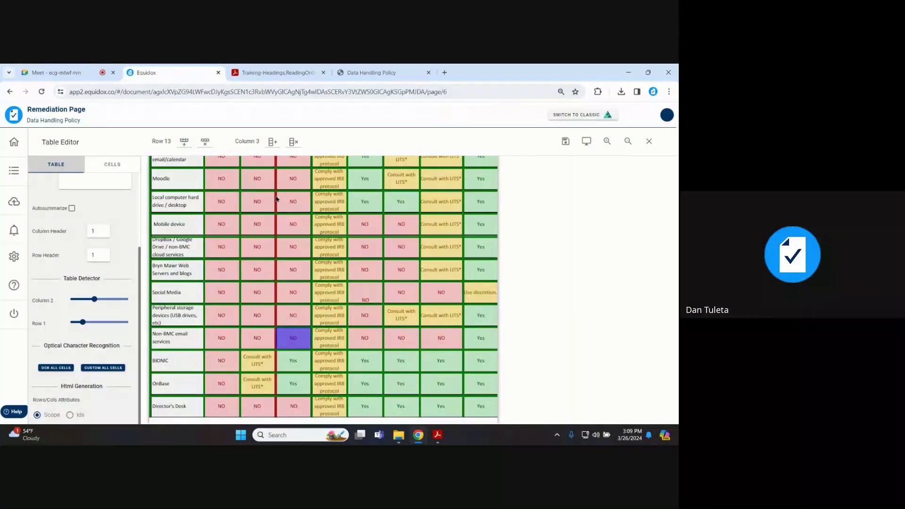
key(Up)
key(Up)
key(Up)
key(Up)
key(Up)
key(Up)
key(Up)
key(Up)
key(Up)
key(Up)
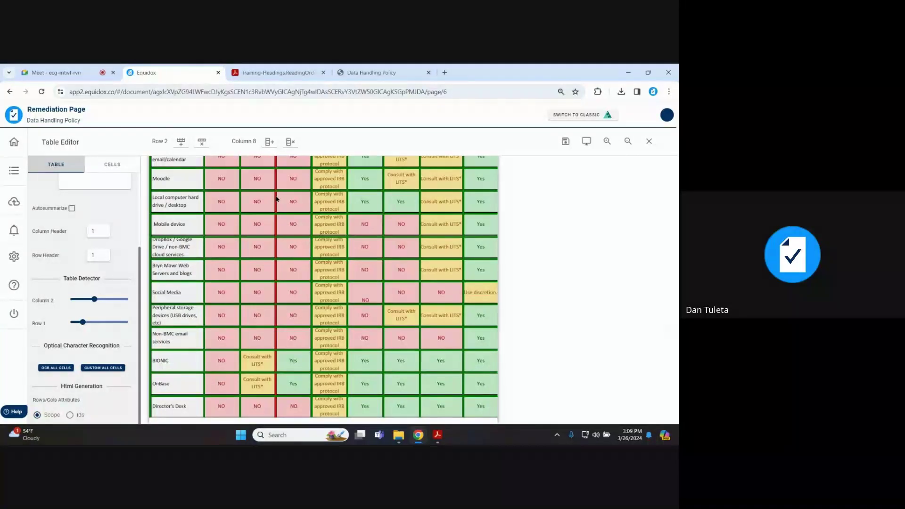
scroll(276, 199, up, 3)
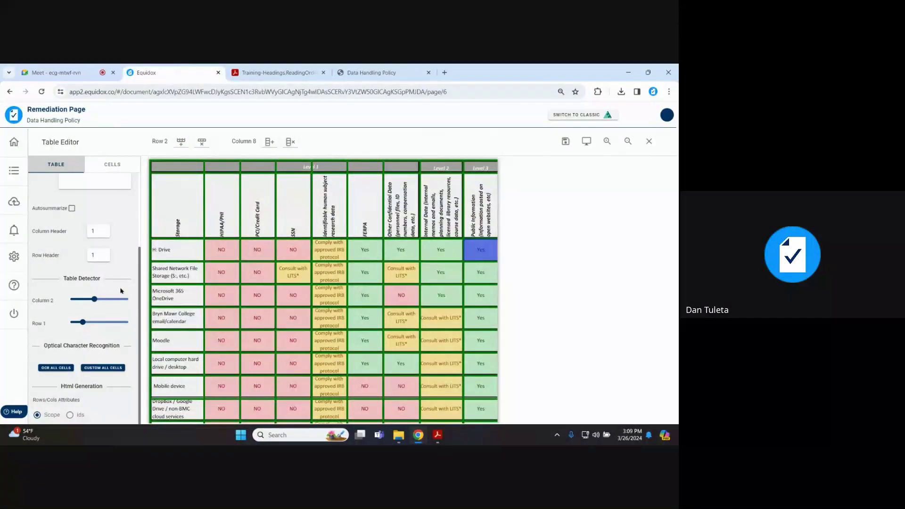
Preview the table, compare it with the untagged page preview, examine the Level 1 header, and return to the Table Editor
click(589, 142)
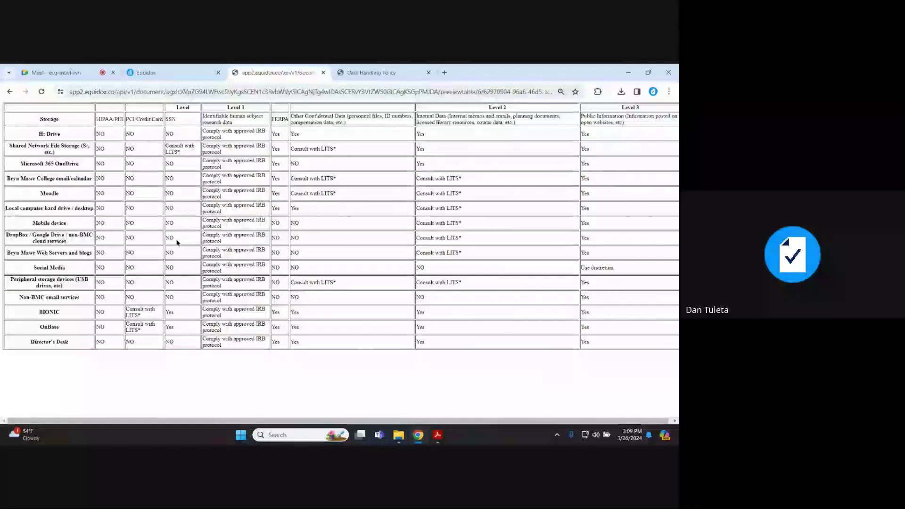
click(365, 72)
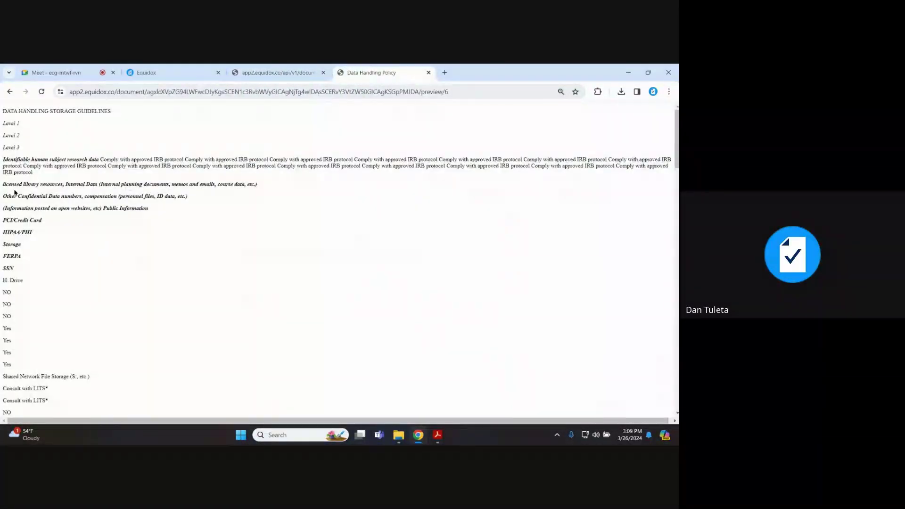
drag(6, 125, 168, 383)
click(191, 75)
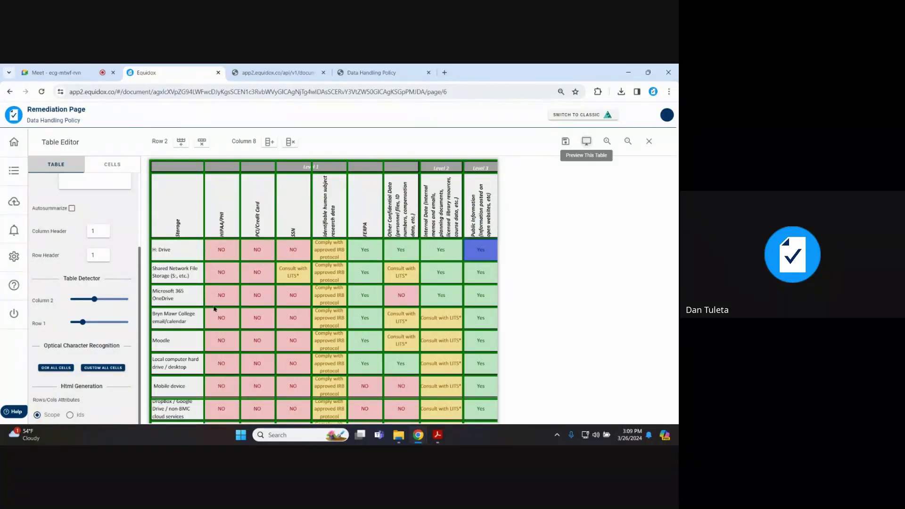
click(271, 73)
triple_click(237, 107)
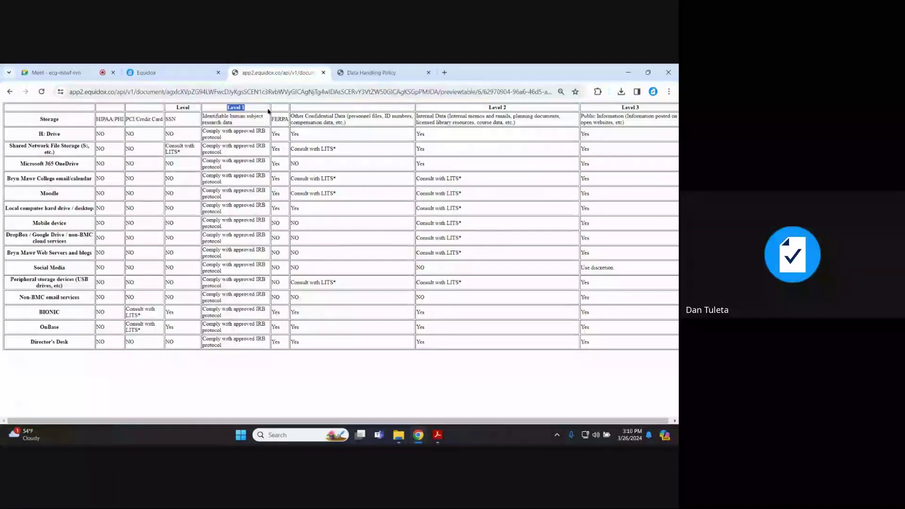
click(186, 71)
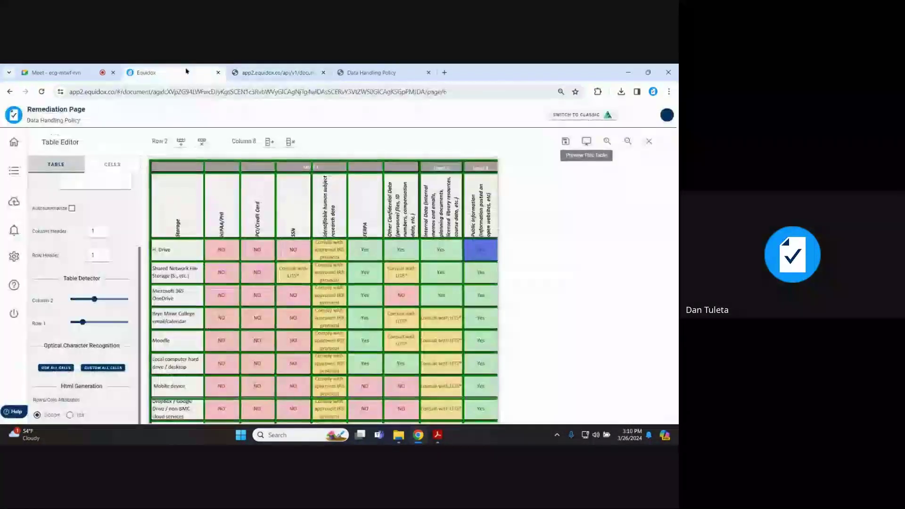
Span the Level 1 header cell in the first row across columns 2 - 7, from HIPAA/PHI to Other Confidential Data
click(257, 168)
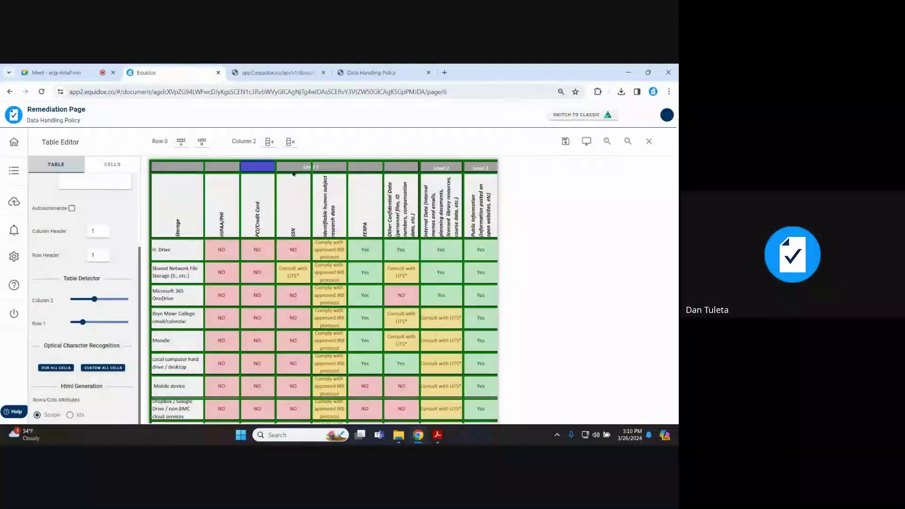
click(293, 167)
click(329, 167)
click(365, 167)
click(404, 170)
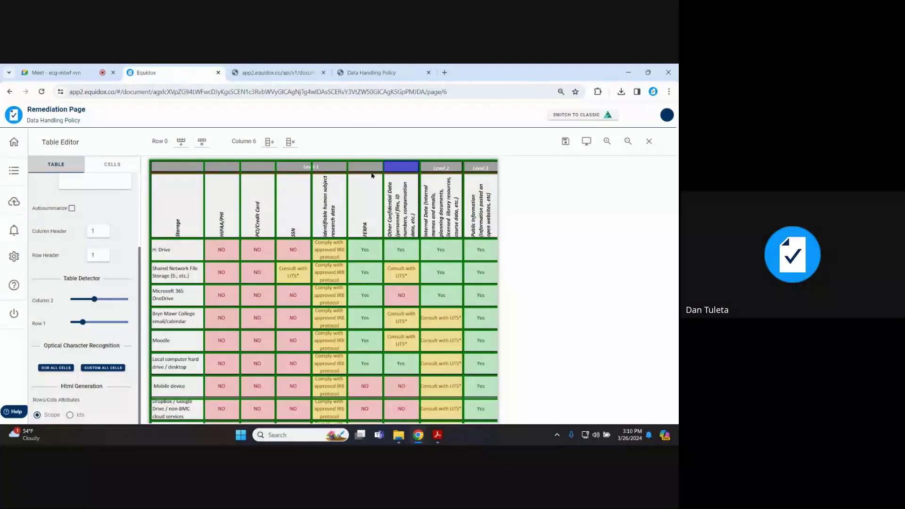
click(218, 168)
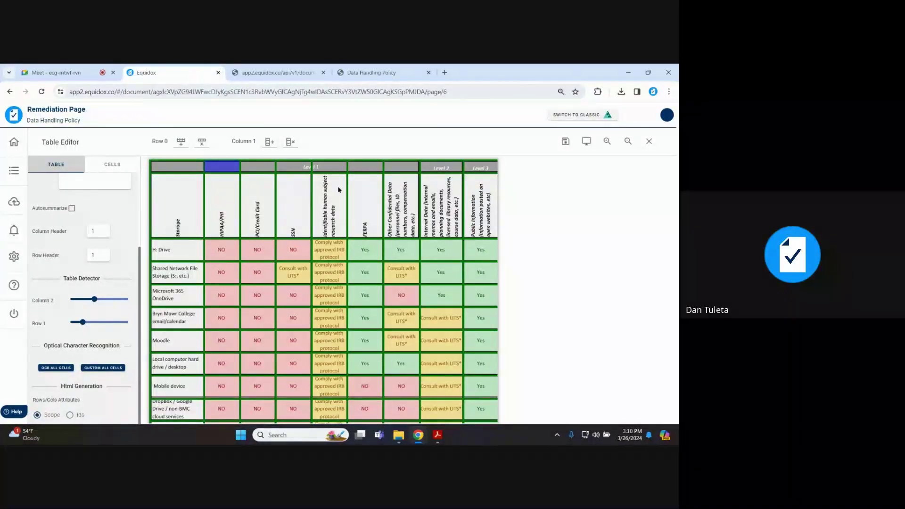
shift+click(405, 167)
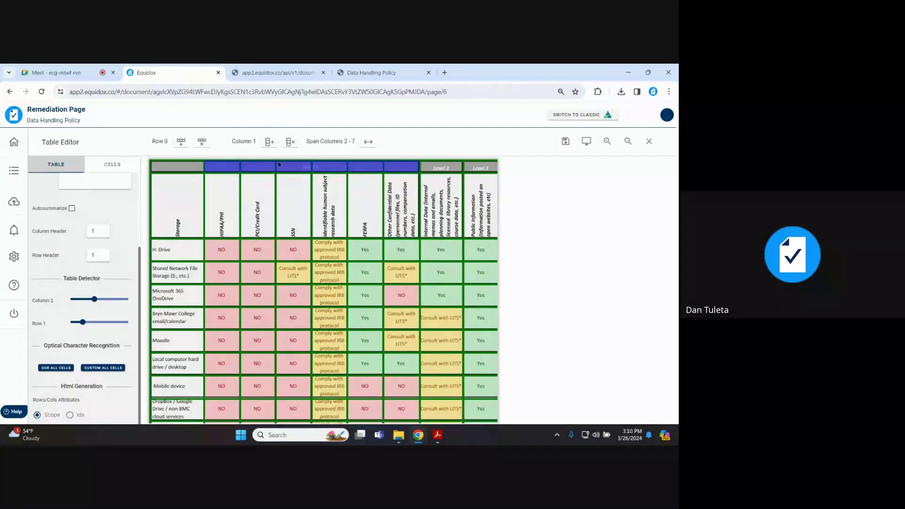
click(369, 143)
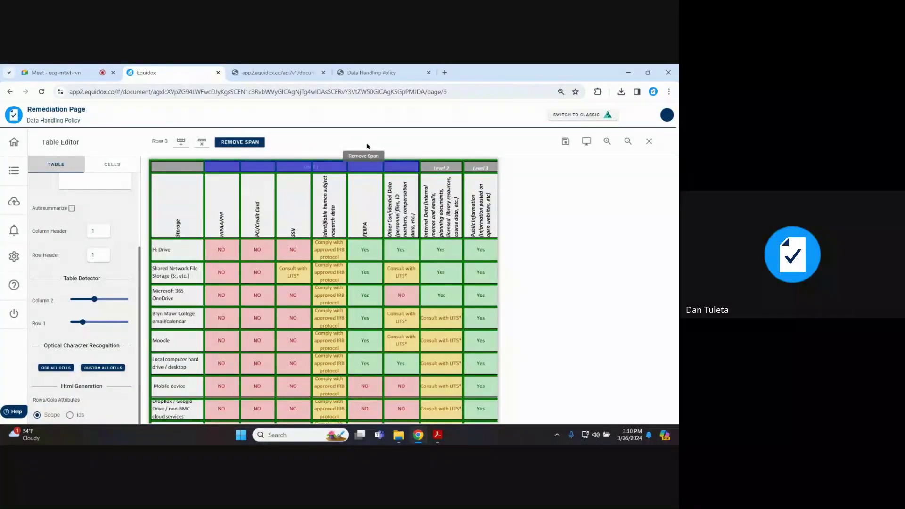
Preview the table to examine the subheadings under the spanned Level 1 header, from HIPAA/PHI to Other Confidential Data, and return to the editor
click(586, 143)
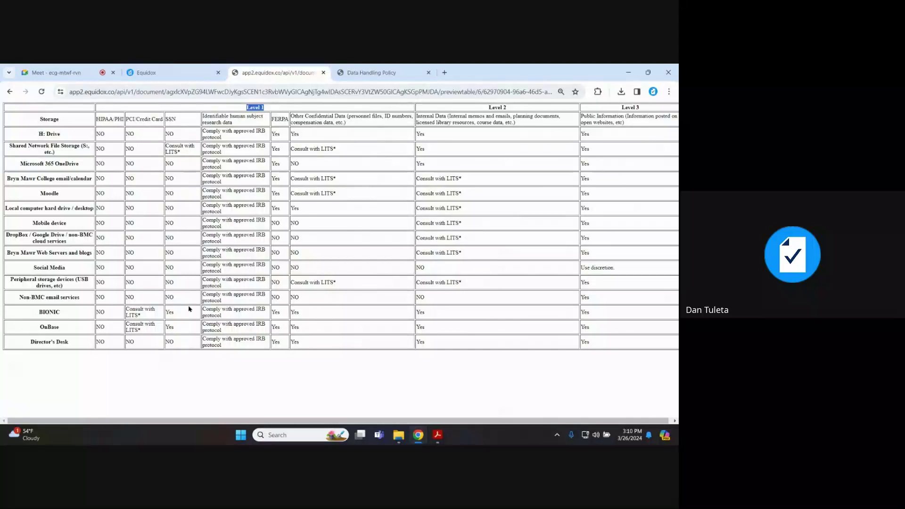
triple_click(114, 119)
triple_click(144, 119)
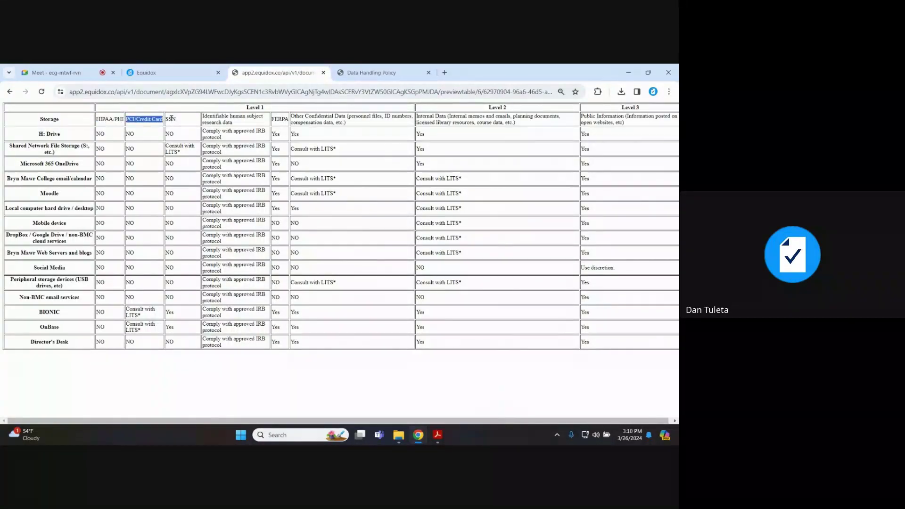
triple_click(171, 119)
triple_click(233, 119)
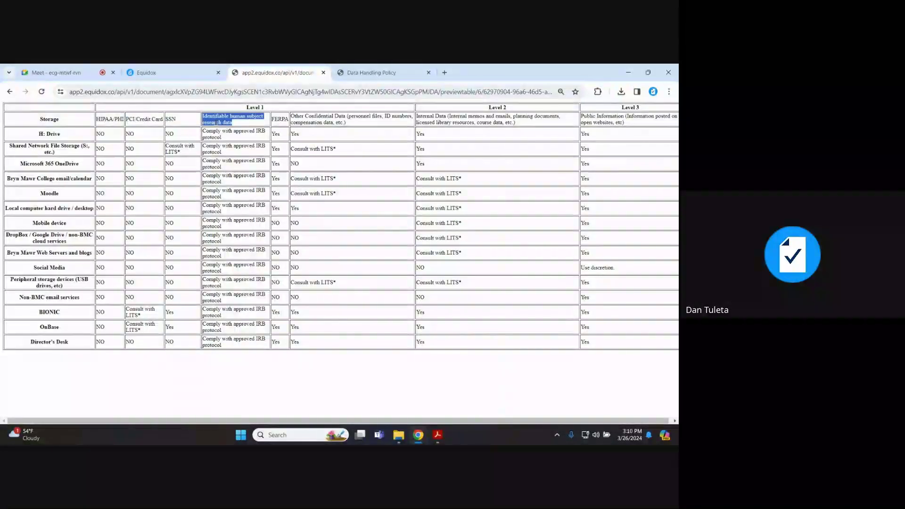
triple_click(279, 119)
triple_click(346, 122)
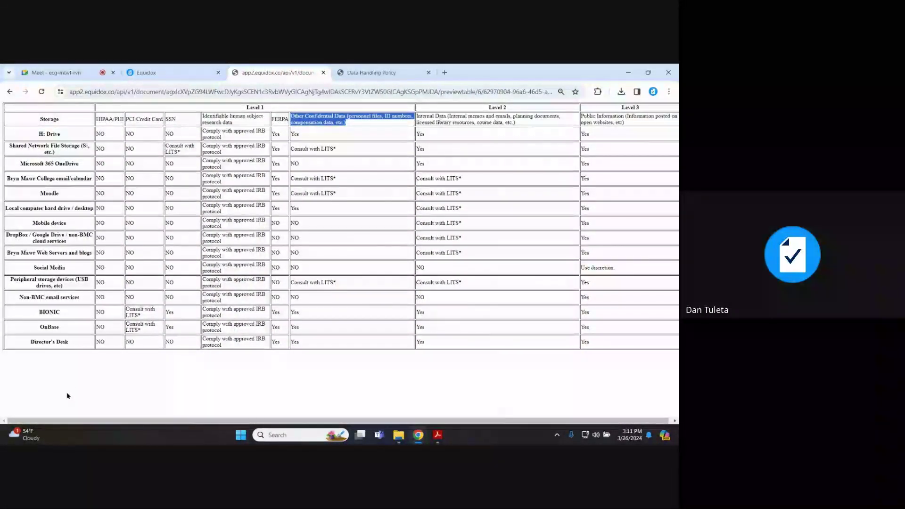
click(90, 367)
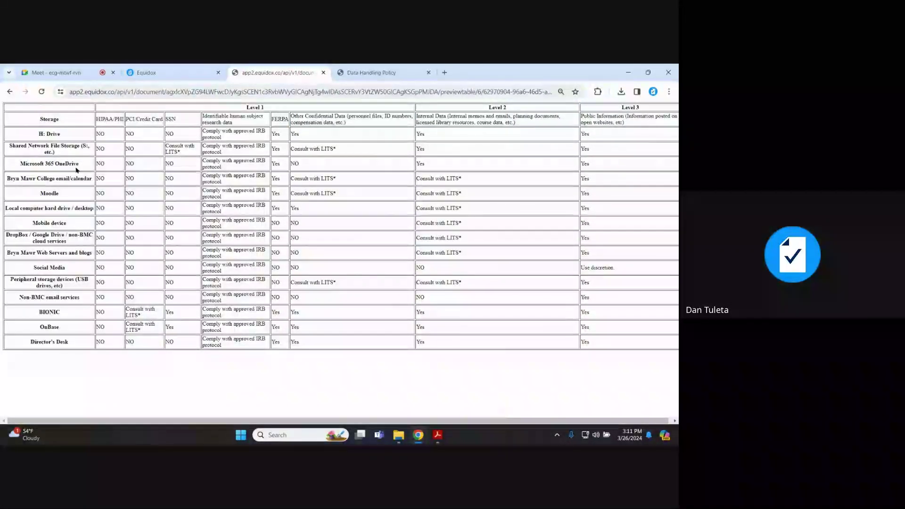
click(171, 74)
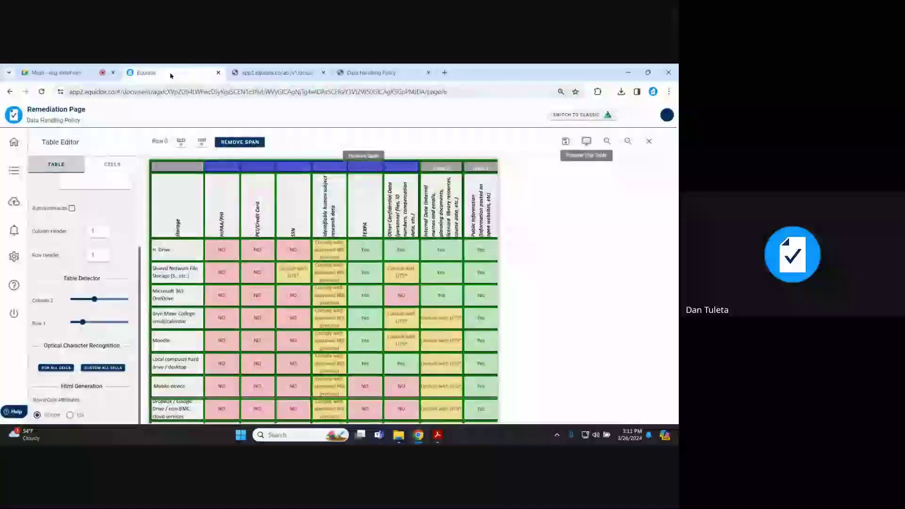
Set the table's Column Header count to 2 and preview the table to check the second header row
click(225, 188)
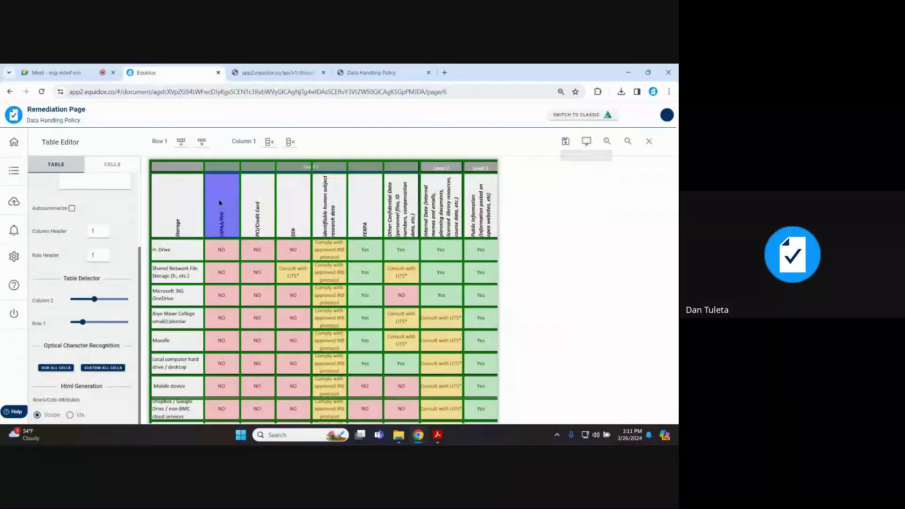
click(230, 168)
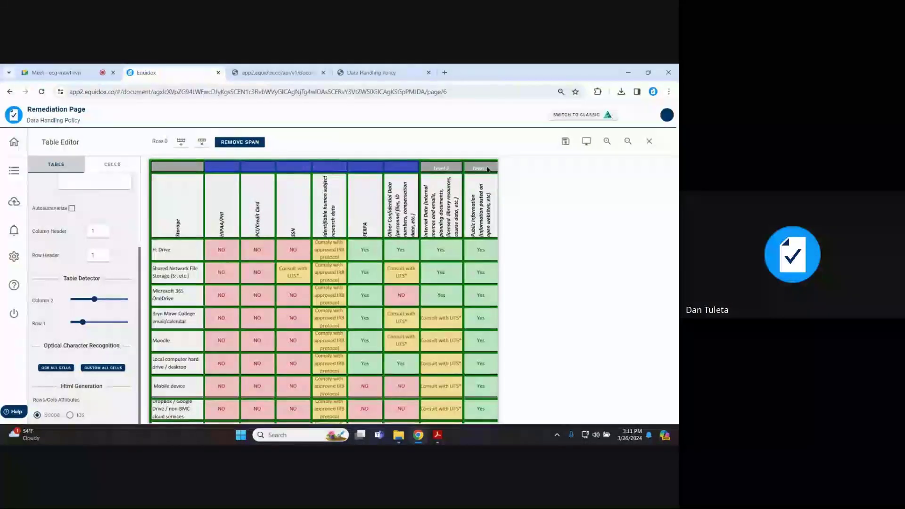
click(326, 213)
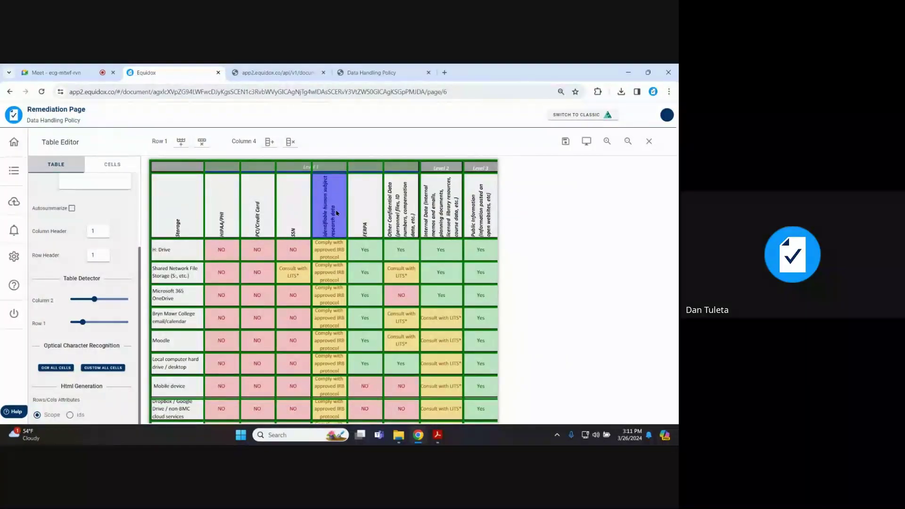
scroll(120, 249, up, 4)
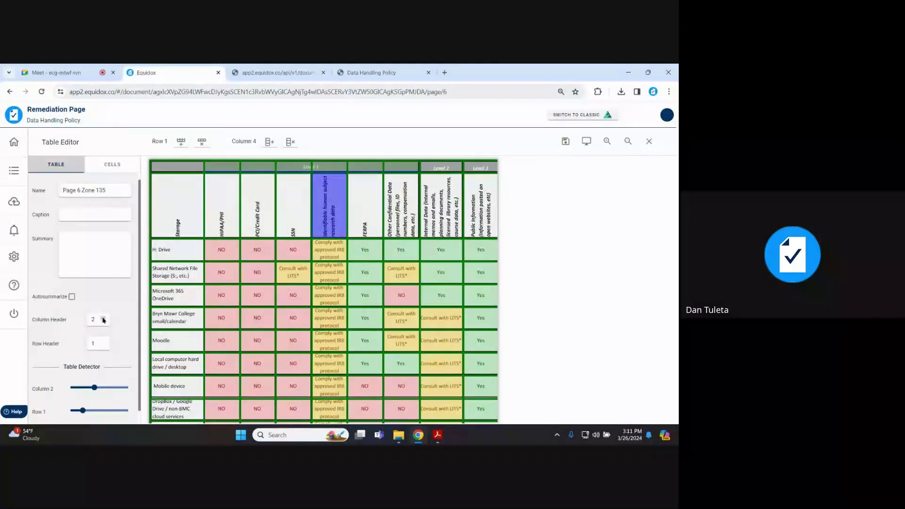
click(587, 141)
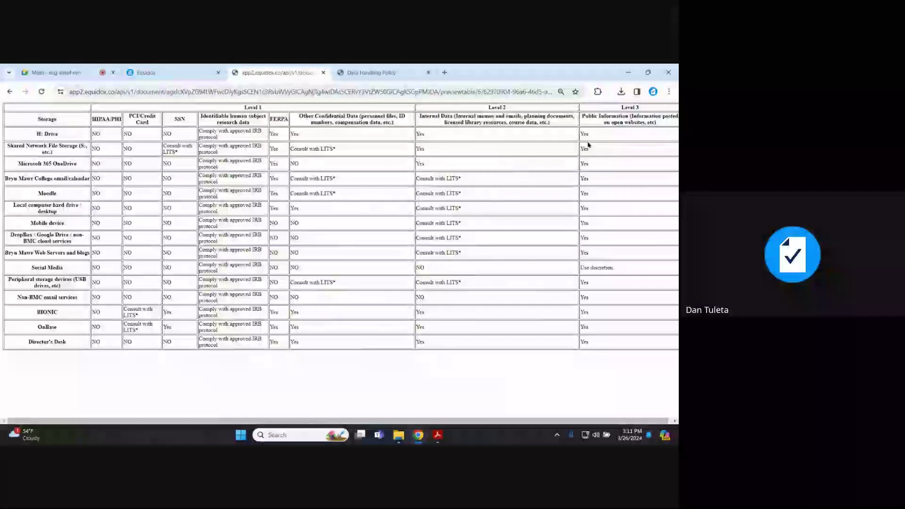
drag(121, 119, 92, 119)
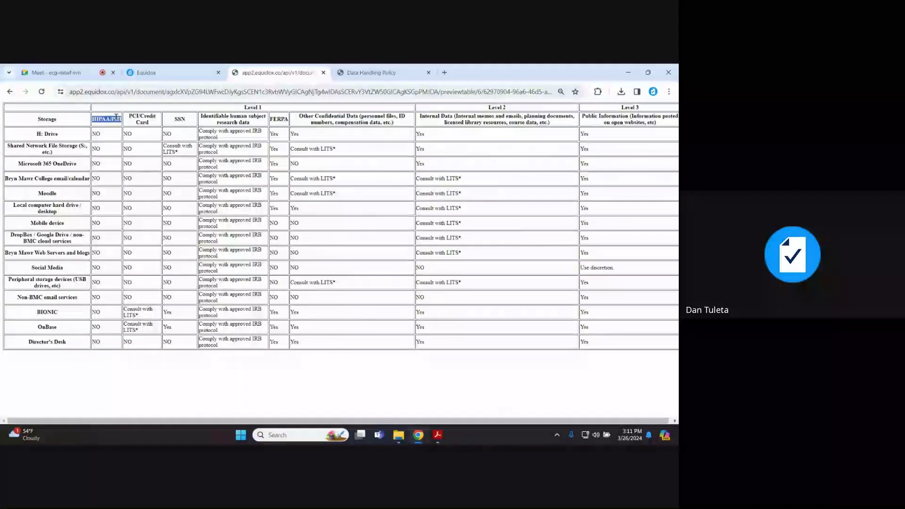
Examine the table preview's second header row, the Level 2 header with its Internal Data subheading and the row headers, and return to the Table Editor
drag(156, 122, 129, 115)
drag(185, 119, 266, 124)
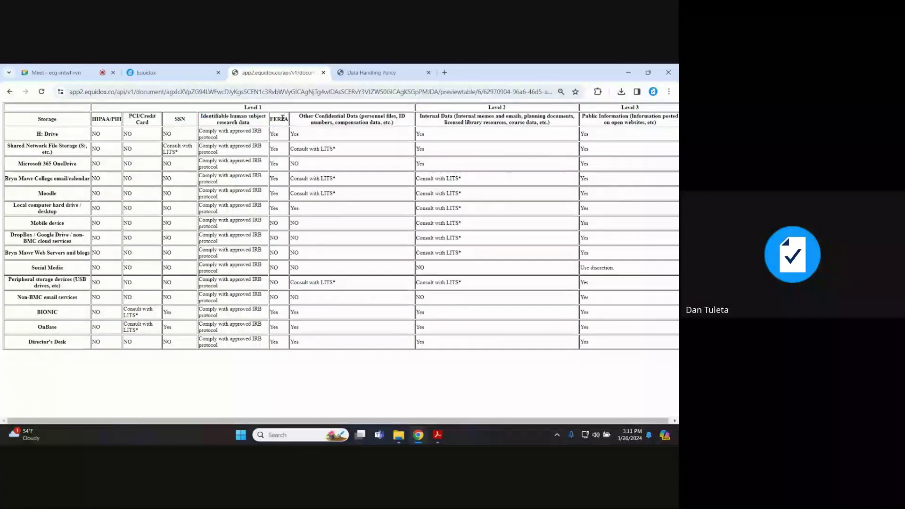
double_click(282, 118)
click(284, 118)
double_click(166, 222)
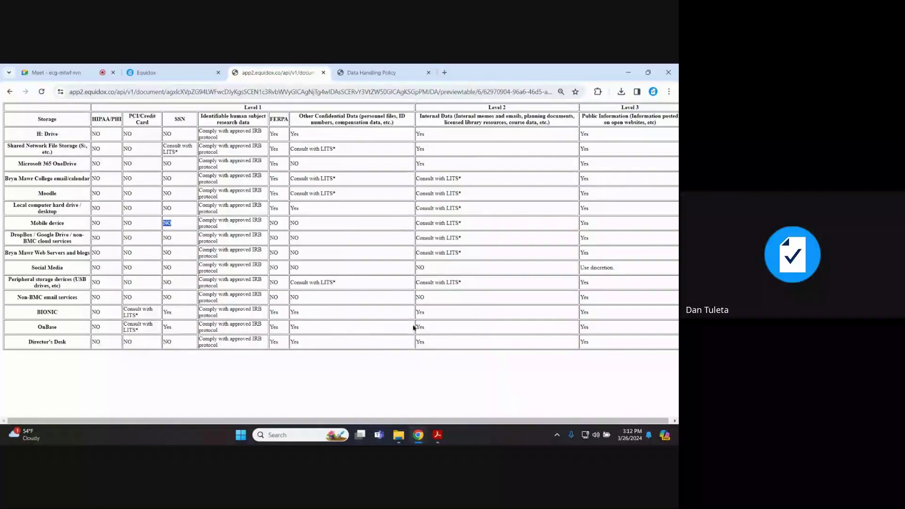
double_click(495, 107)
triple_click(501, 120)
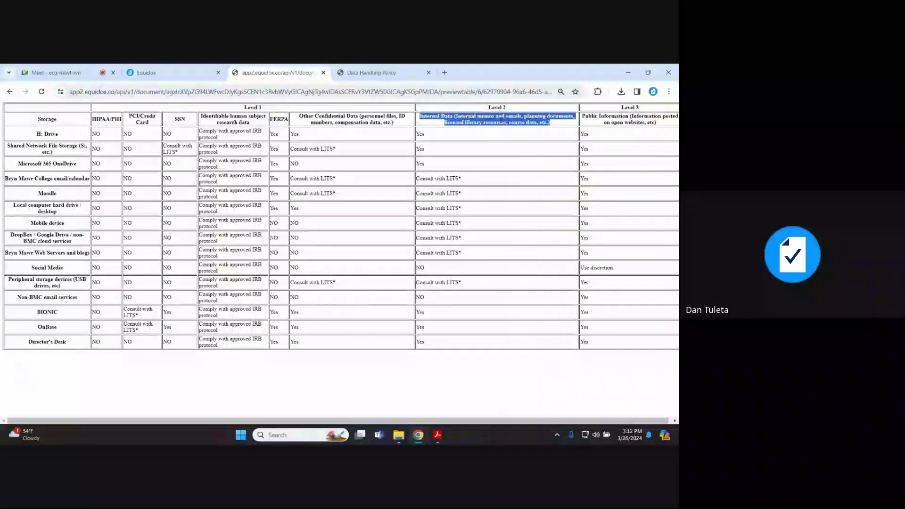
triple_click(57, 234)
click(57, 234)
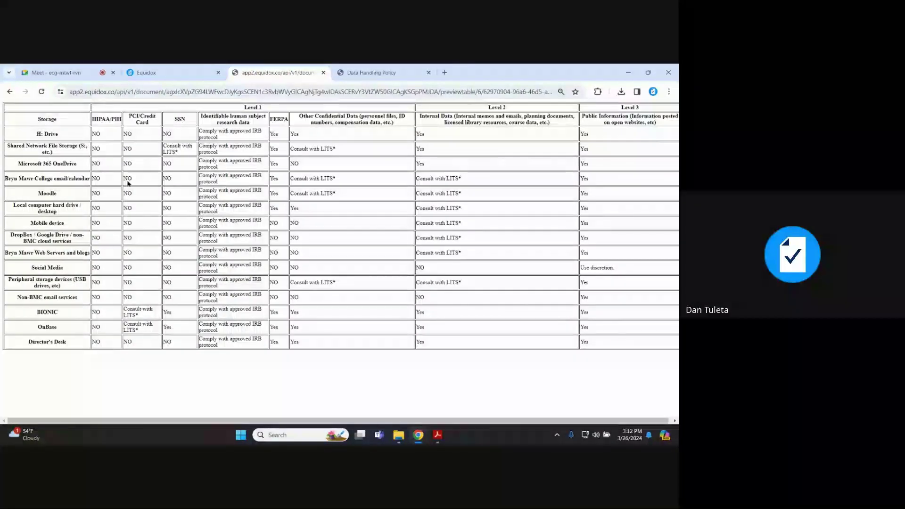
click(185, 73)
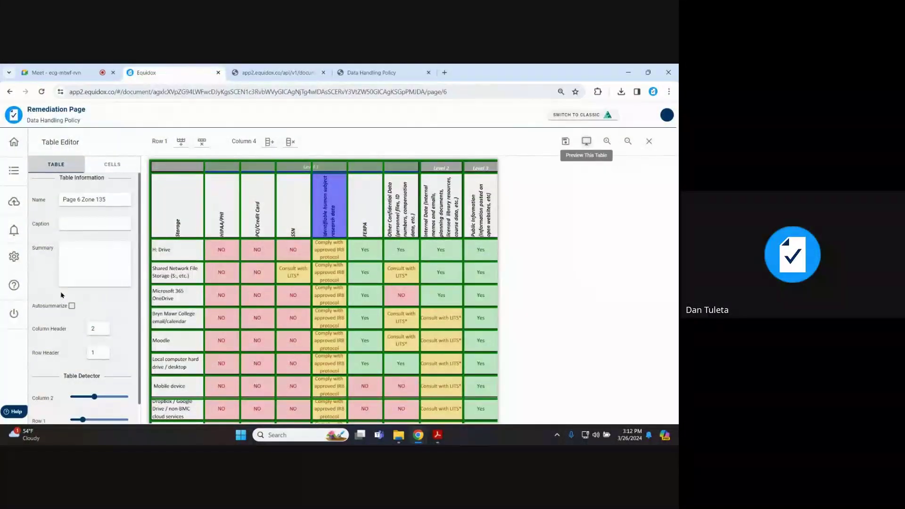
Turn on Autosummarize for the Page 6 Zone 135 table and review the generated summary text
click(72, 307)
click(71, 307)
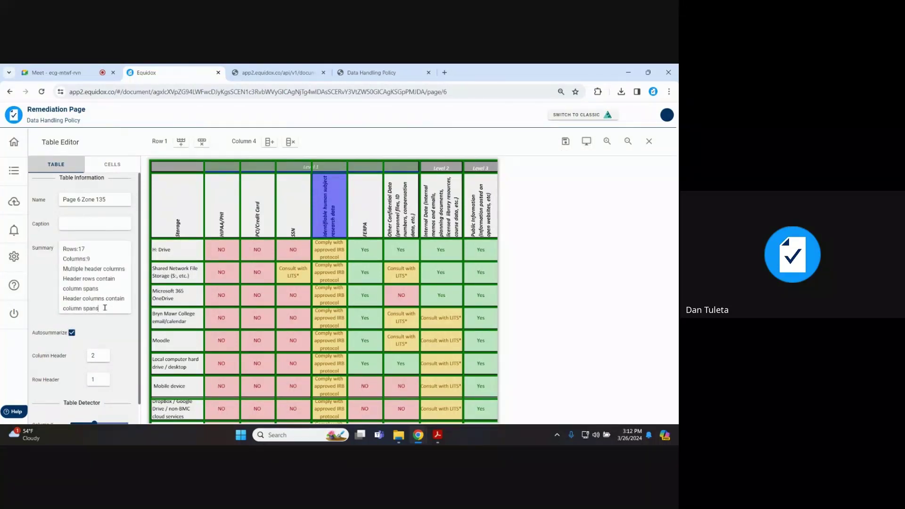
drag(104, 308, 59, 249)
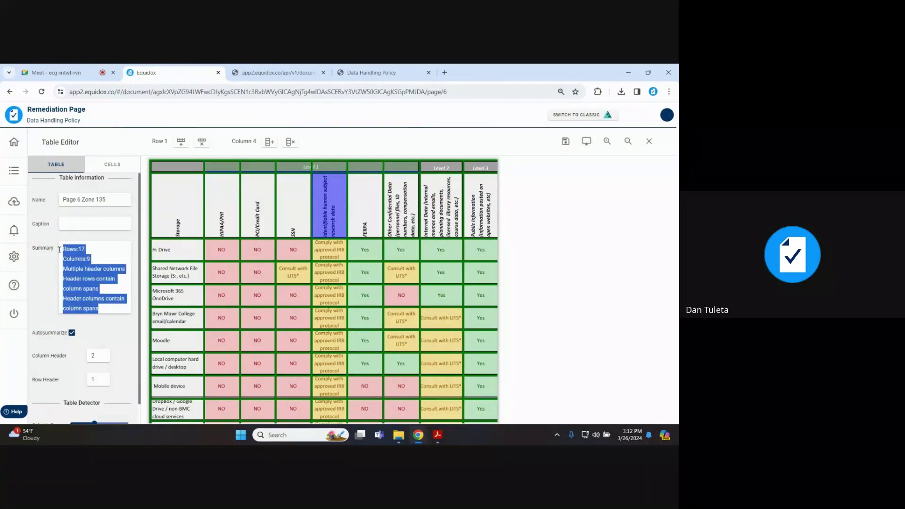
click(109, 341)
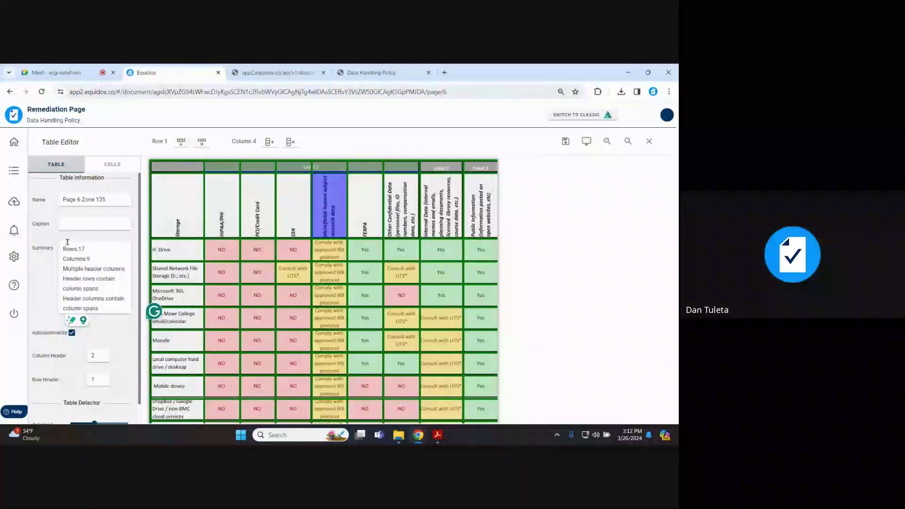
click(100, 310)
scroll(99, 298, down, 1)
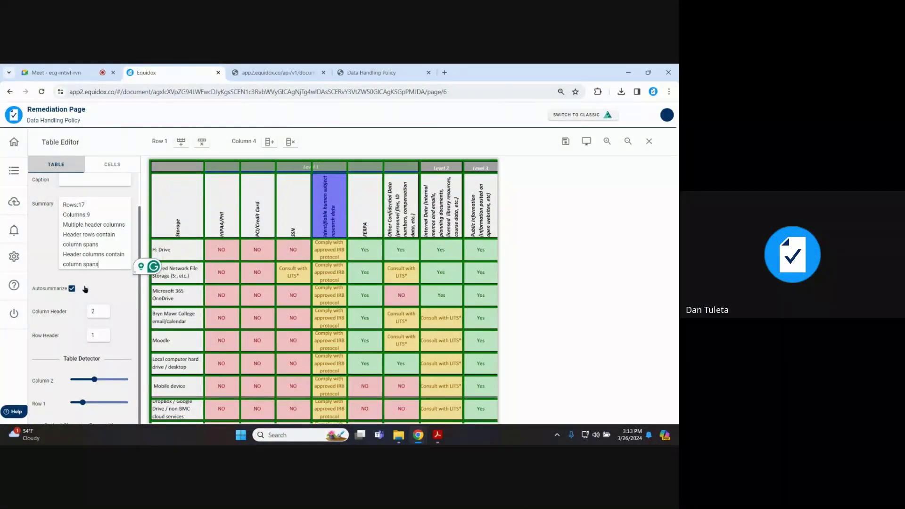
scroll(42, 317, up, 1)
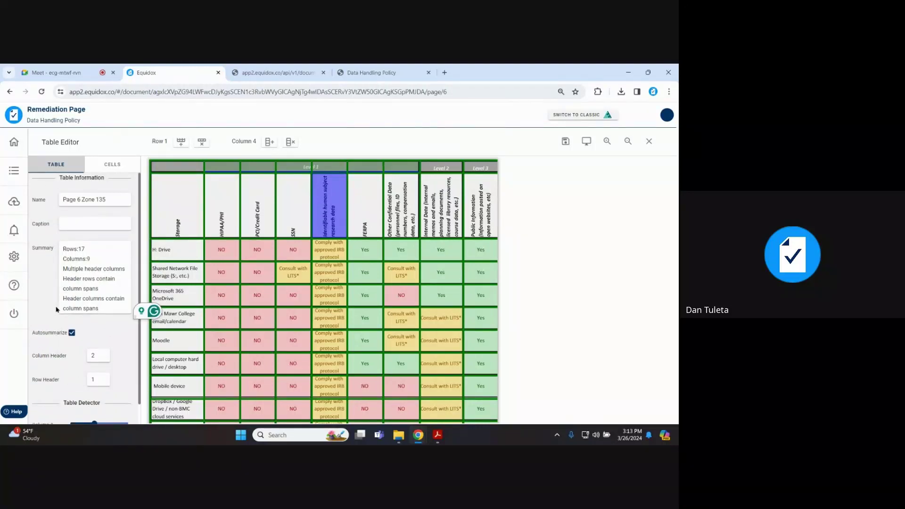
Set the empty first cell above Storage to a Custom source reading "custom cell edit", and check it in the table preview
click(185, 169)
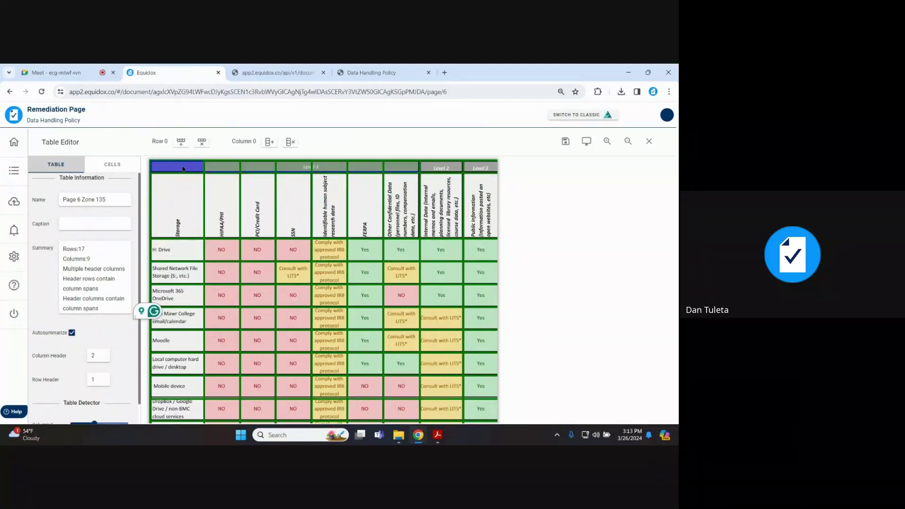
click(112, 166)
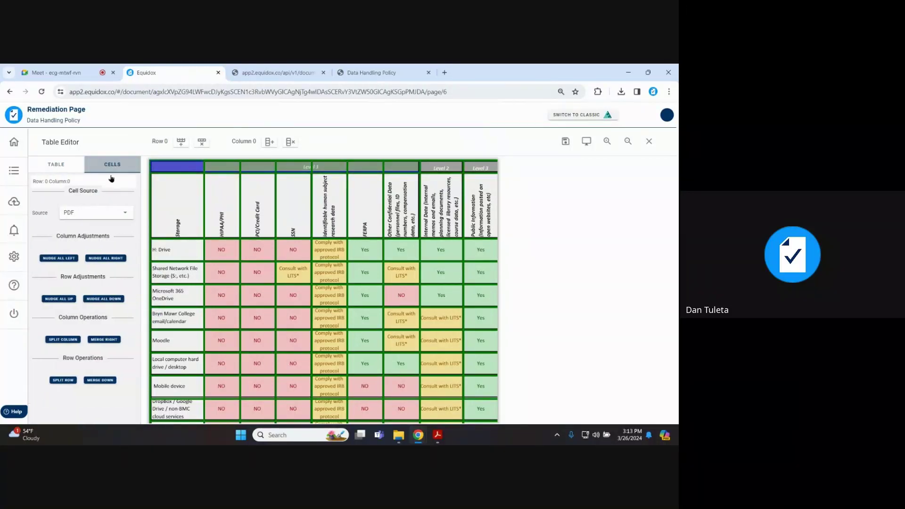
click(124, 214)
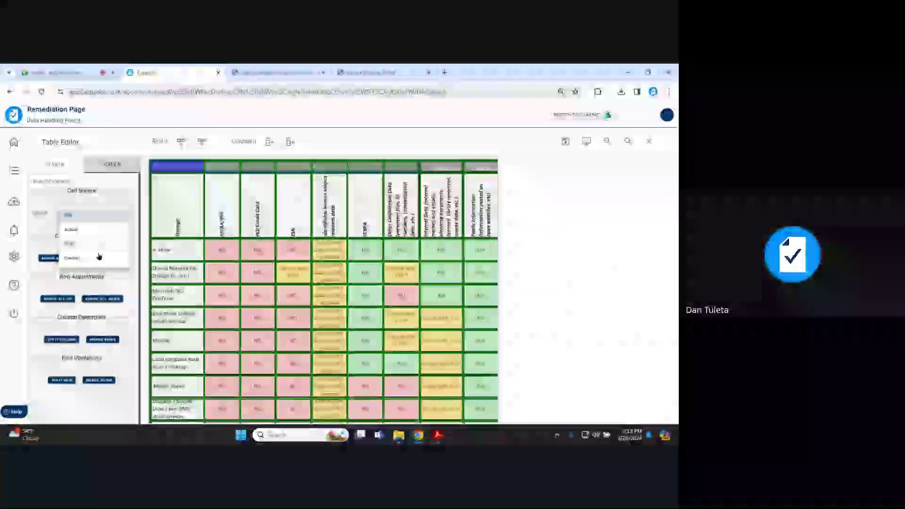
click(94, 258)
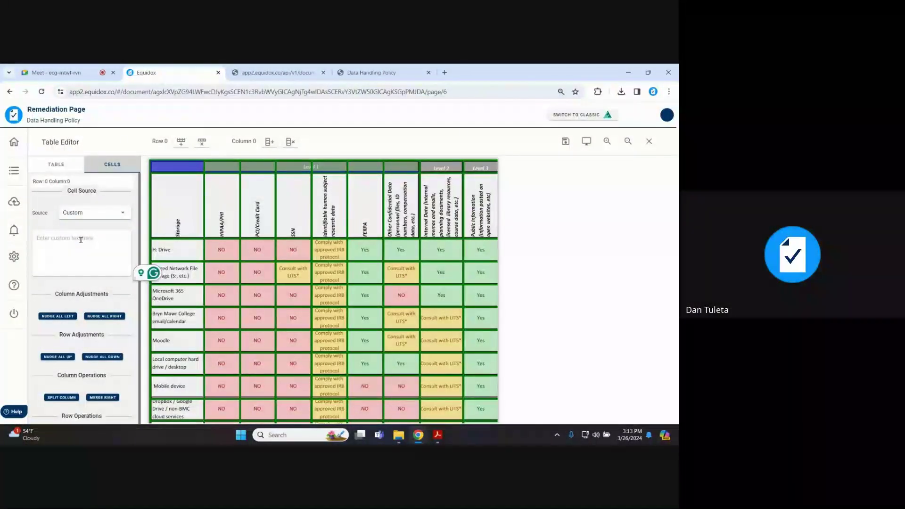
text(custom cell edit)
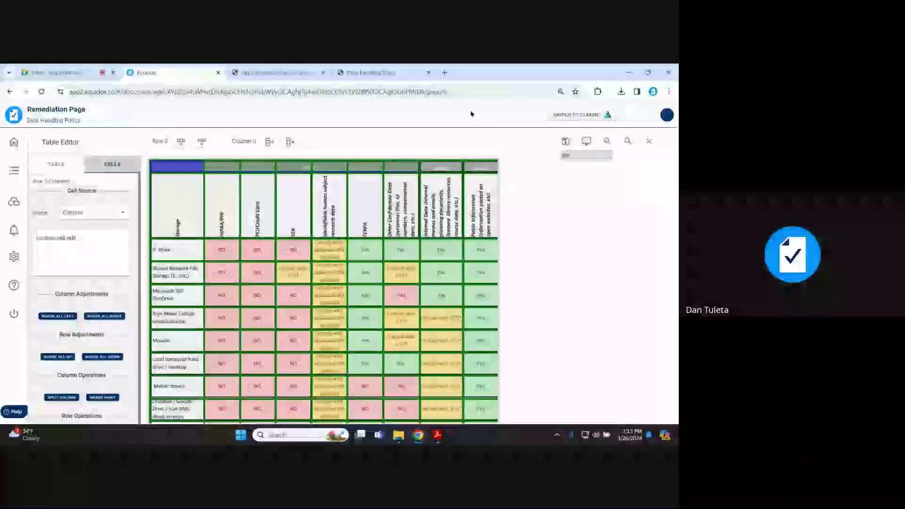
click(587, 141)
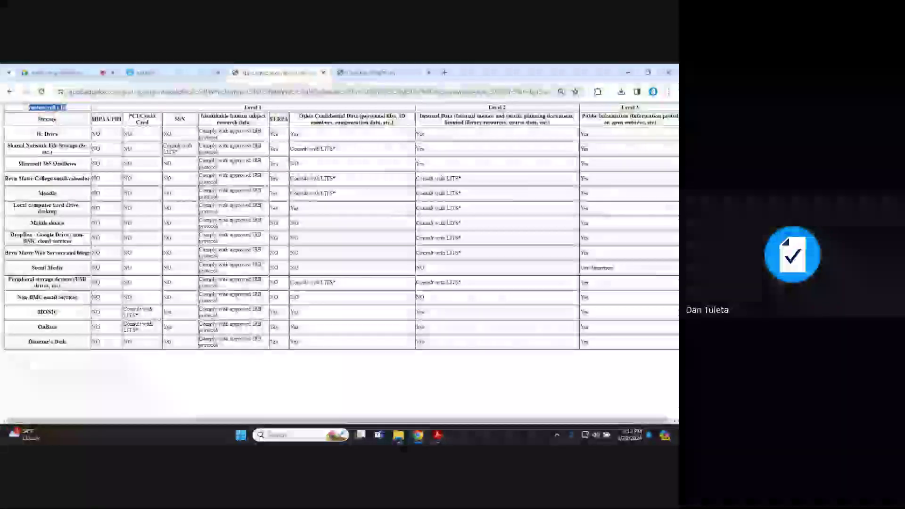
click(146, 72)
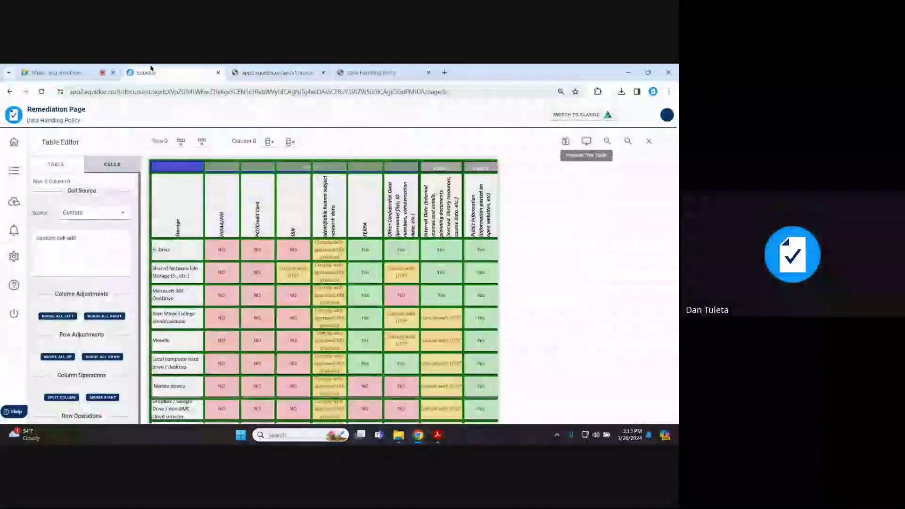
click(182, 143)
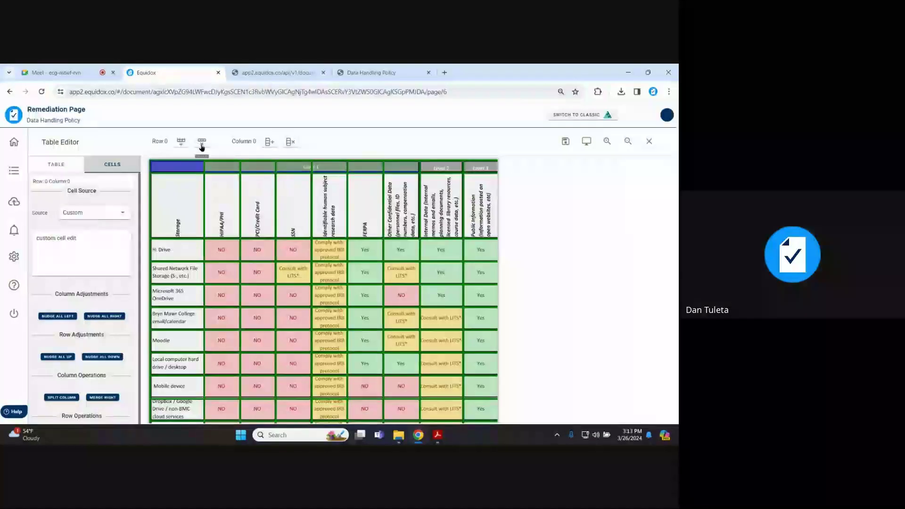
click(269, 143)
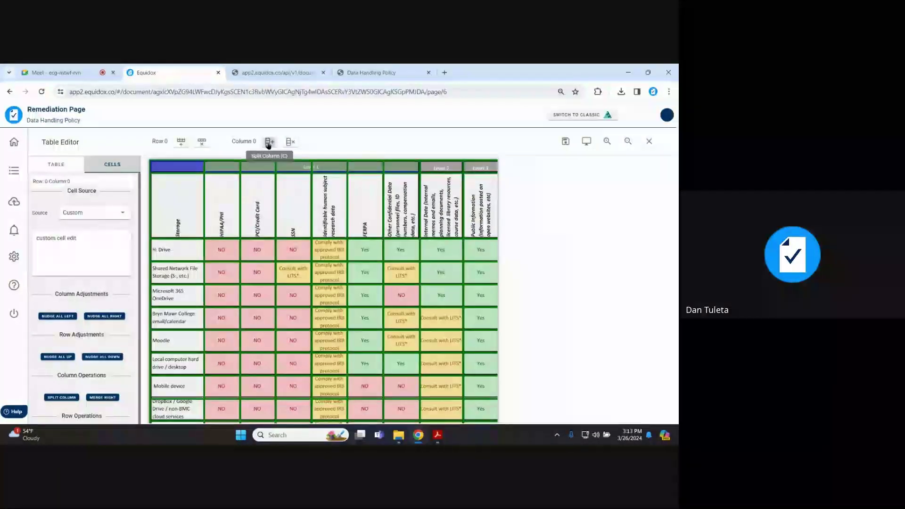
click(291, 143)
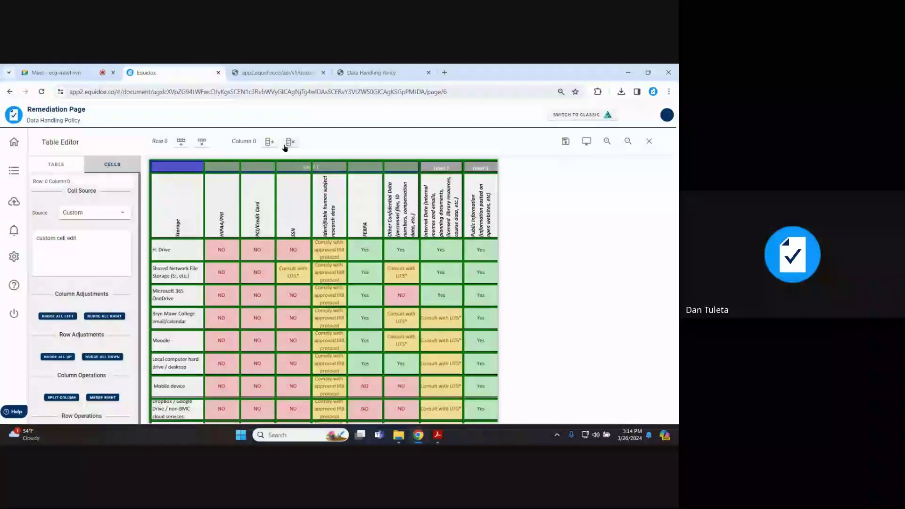
Nudge all column lines of the grid left and right, finishing in line with the table's column borders
click(69, 316)
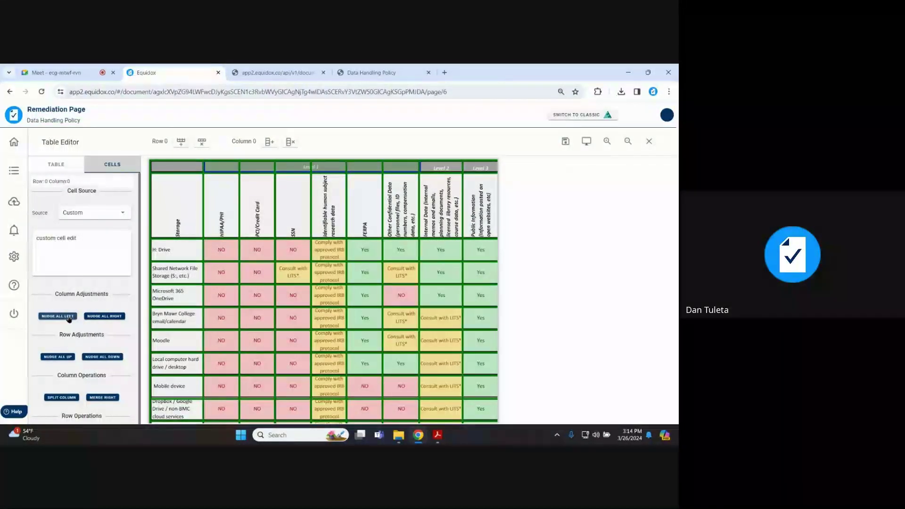
click(113, 316)
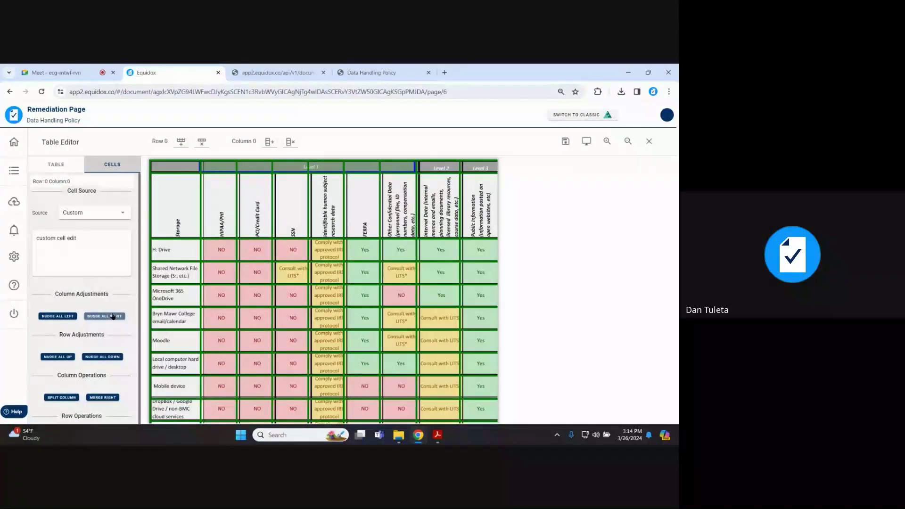
click(73, 317)
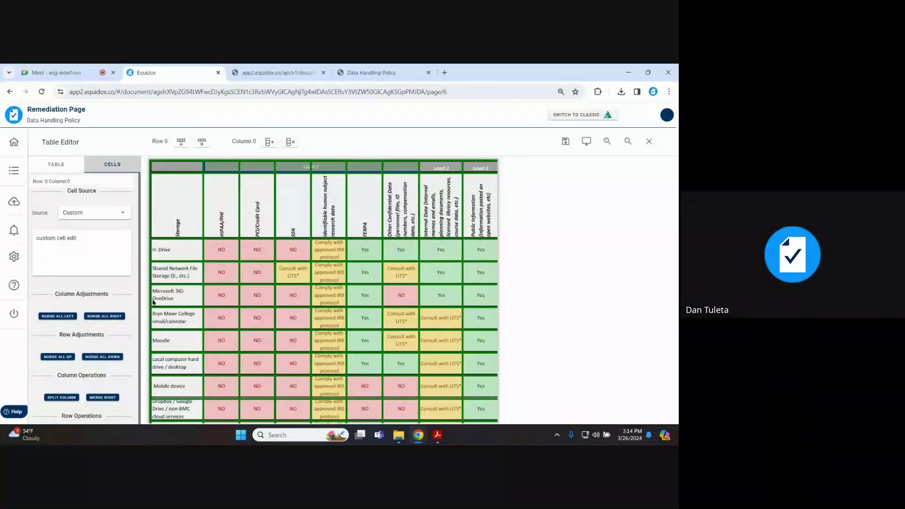
Nudge all row lines of the grid up and down, finishing in line with the table's row borders
click(64, 357)
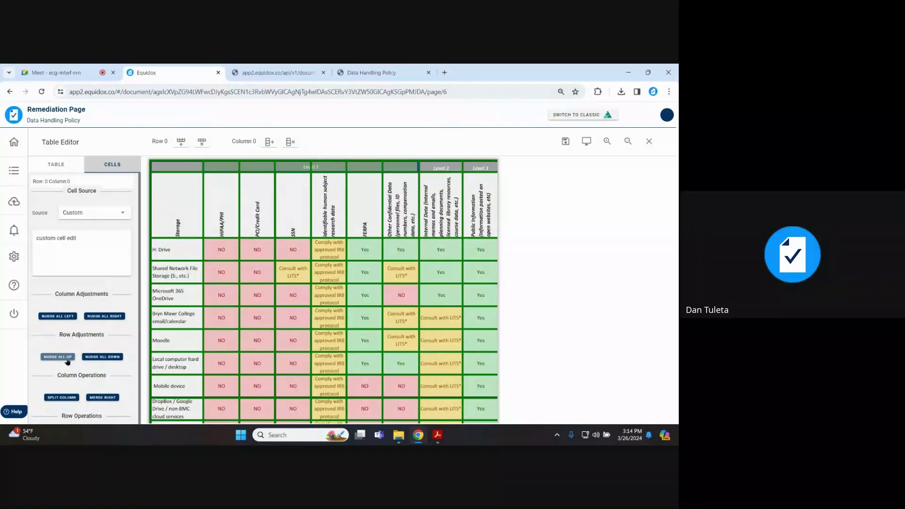
click(96, 357)
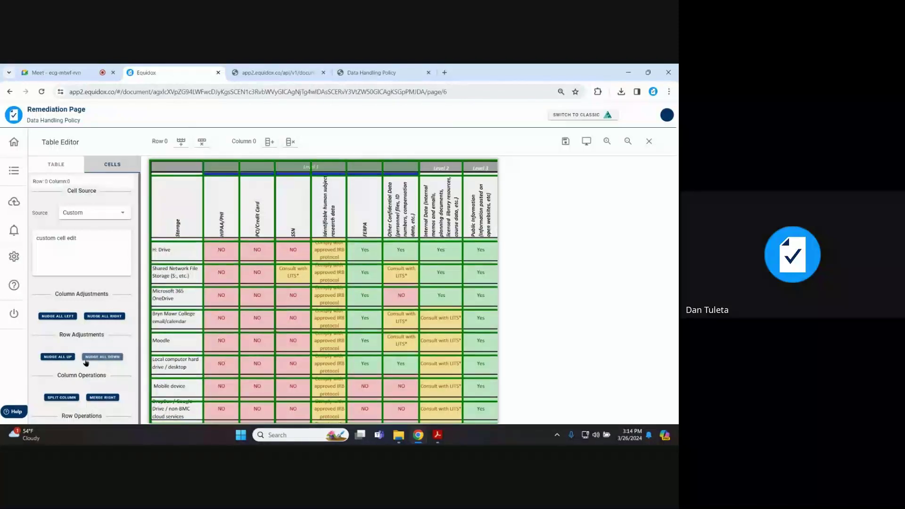
click(70, 358)
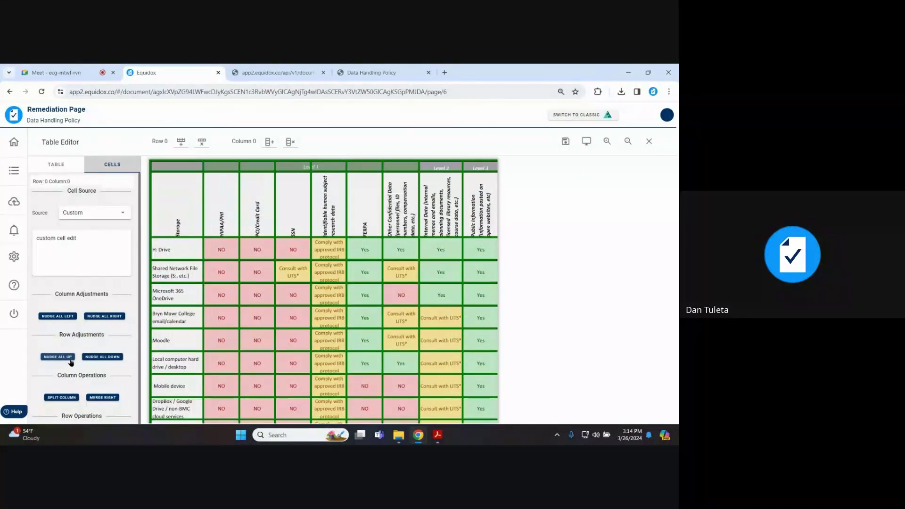
click(104, 358)
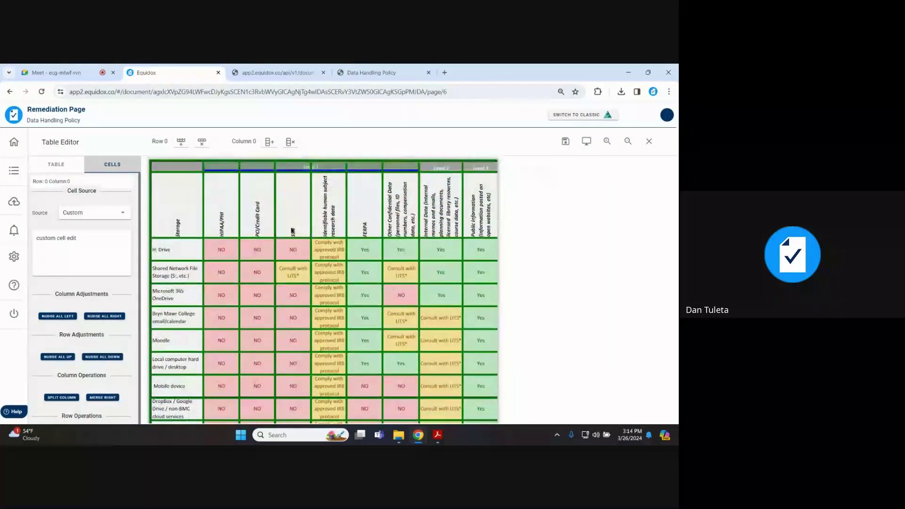
click(58, 357)
click(91, 356)
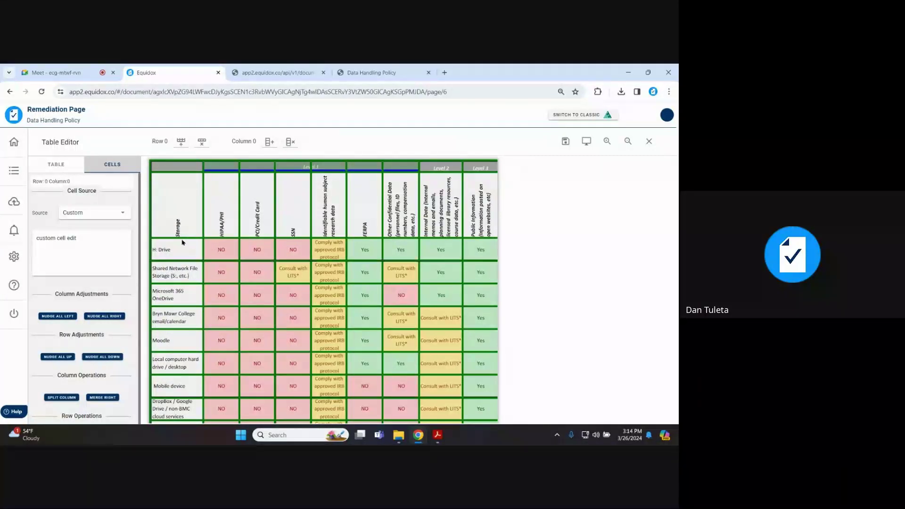
Save the table and close the Table Editor, and select the table zone on page 6 to review its properties
click(565, 142)
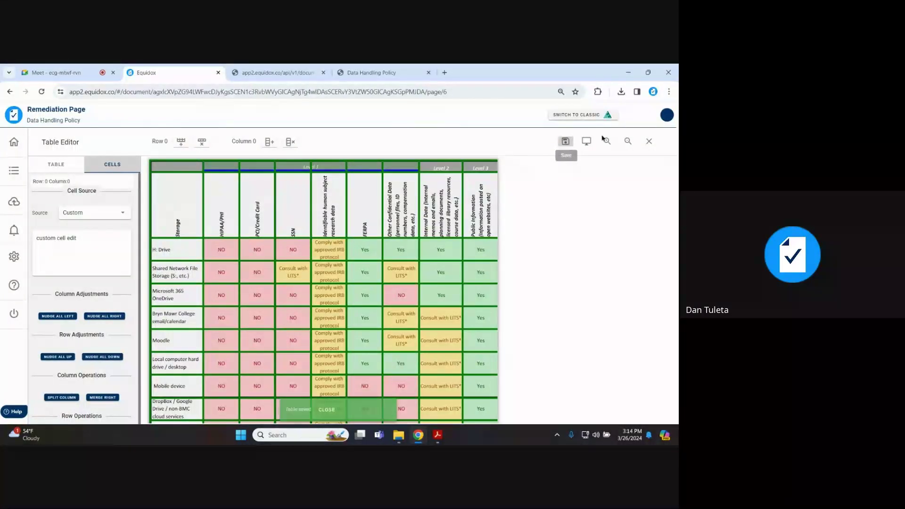
click(649, 141)
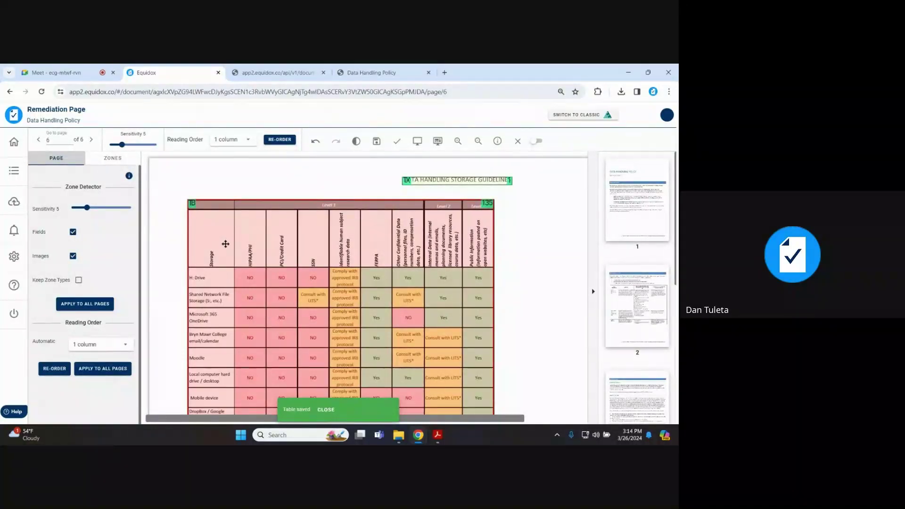
scroll(226, 243, down, 5)
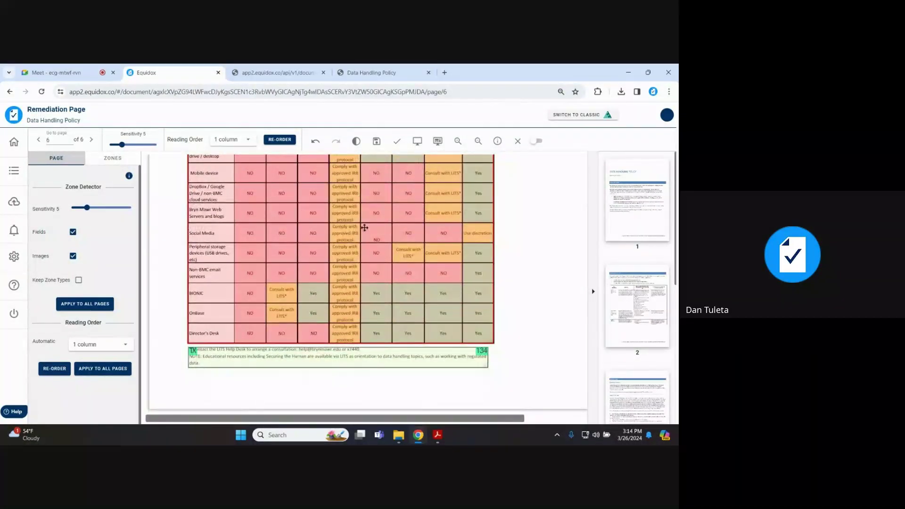
scroll(325, 248, up, 5)
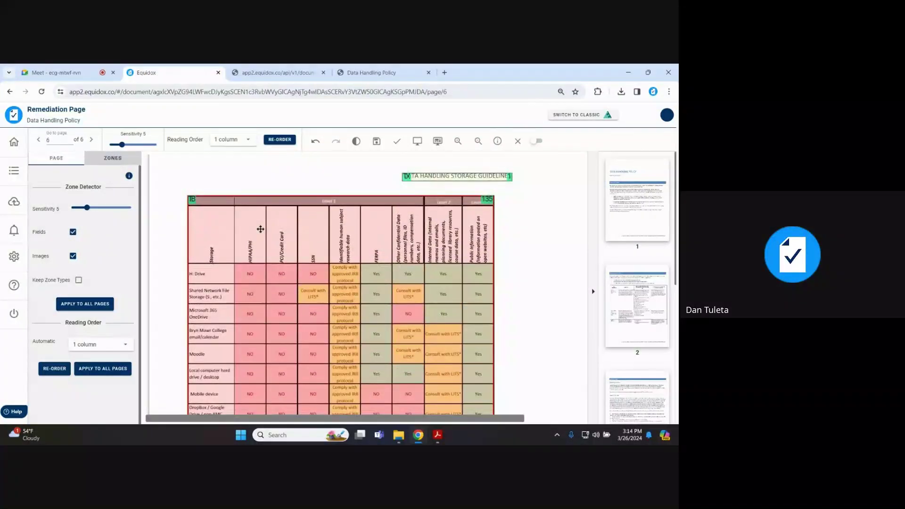
click(224, 227)
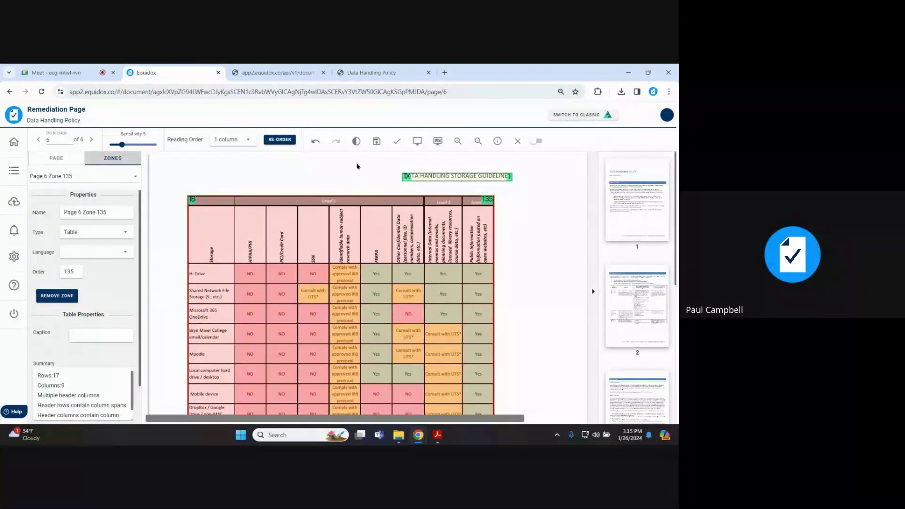
Open the Equidox help panel to view its article search, suggested articles and ticket option
click(18, 414)
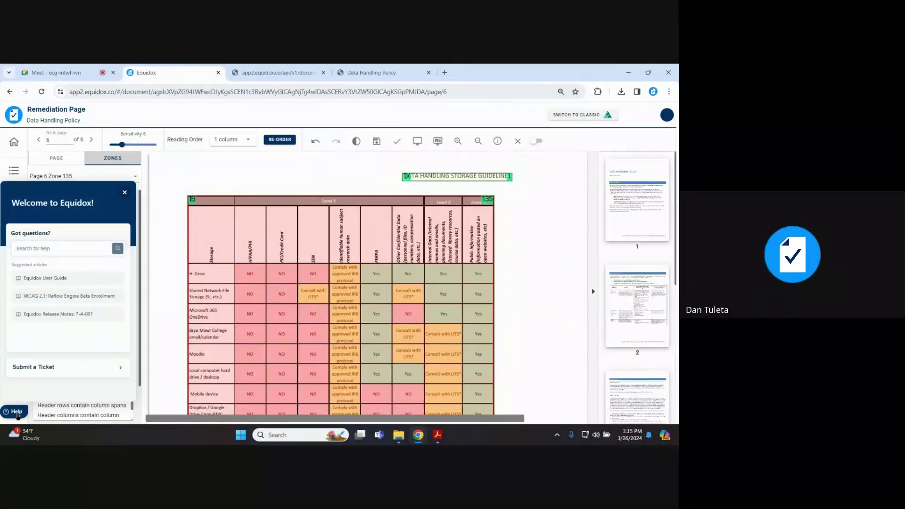
click(95, 241)
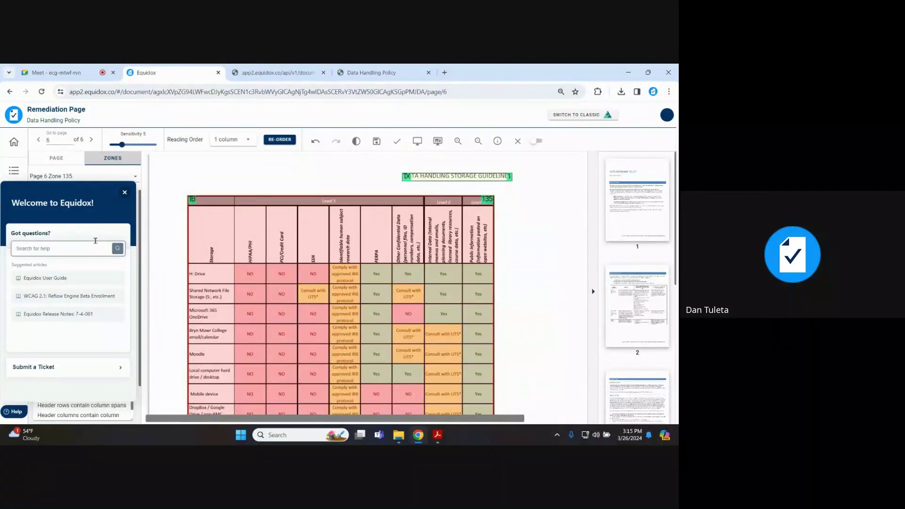
Open the Equidox User Guide from the suggested articles on its full page, read through it to the document import section, and close it
click(66, 279)
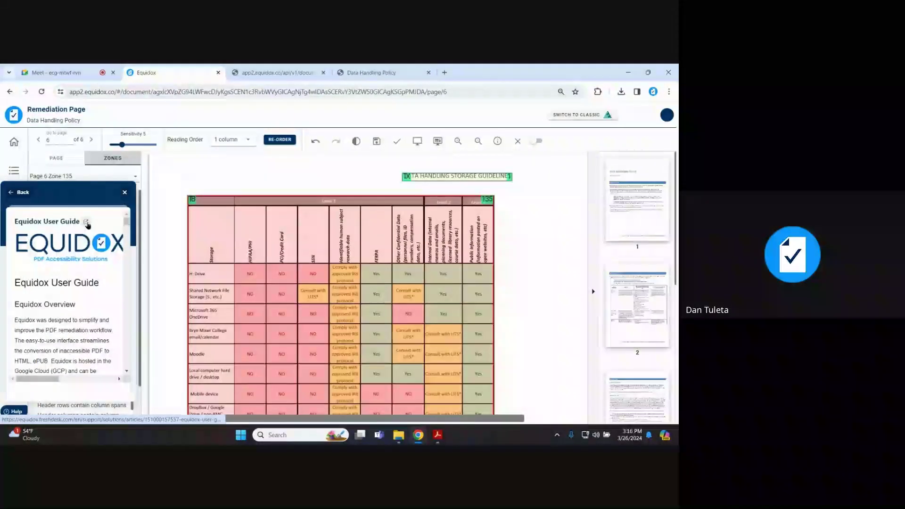
click(87, 224)
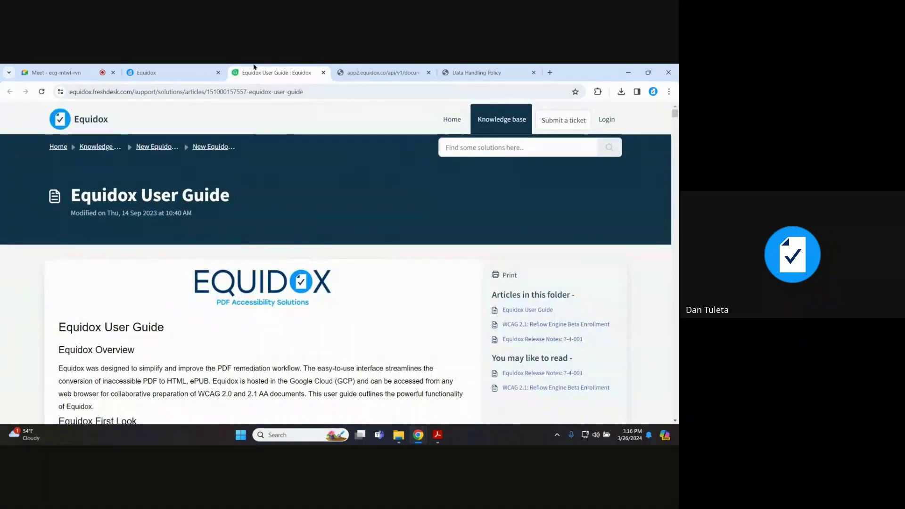
scroll(267, 283, down, 10)
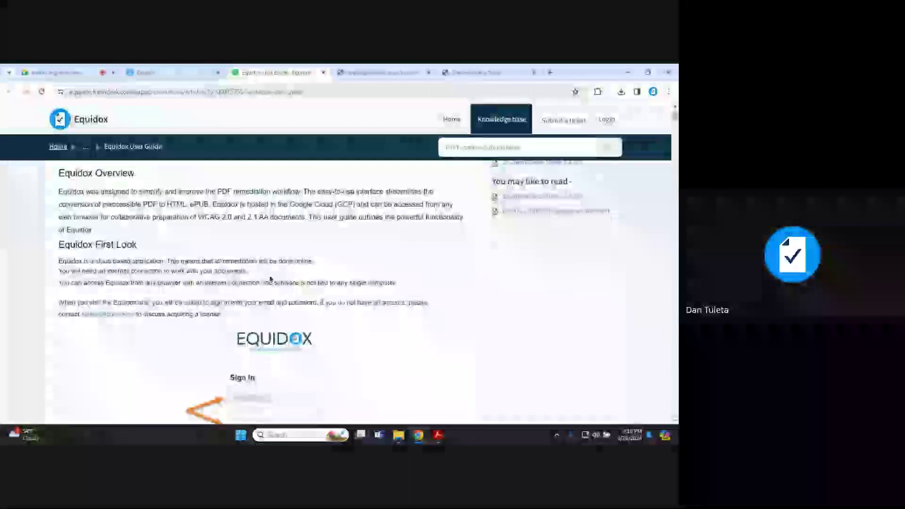
scroll(267, 283, down, 15)
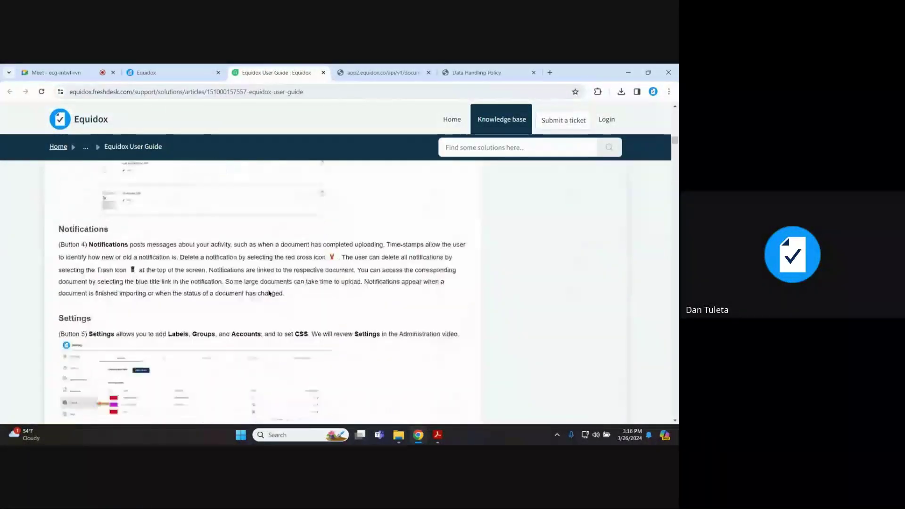
scroll(259, 295, down, 20)
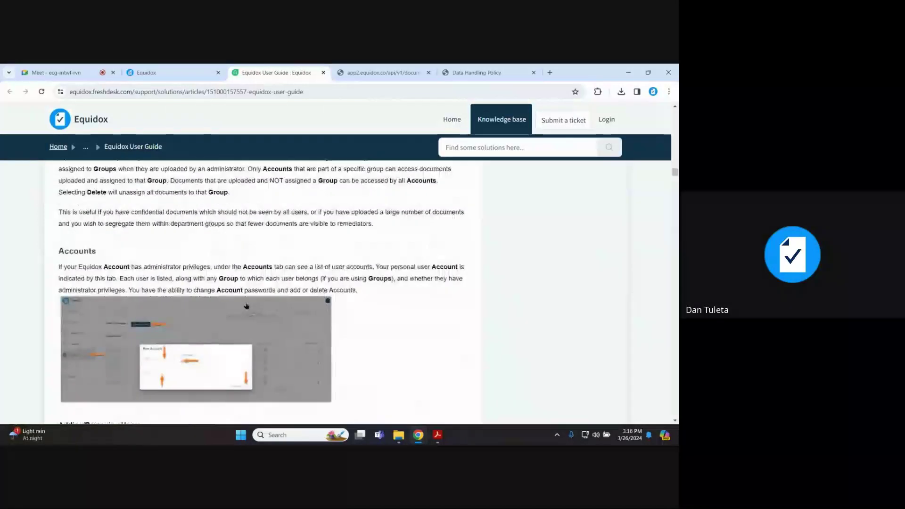
scroll(245, 300, down, 20)
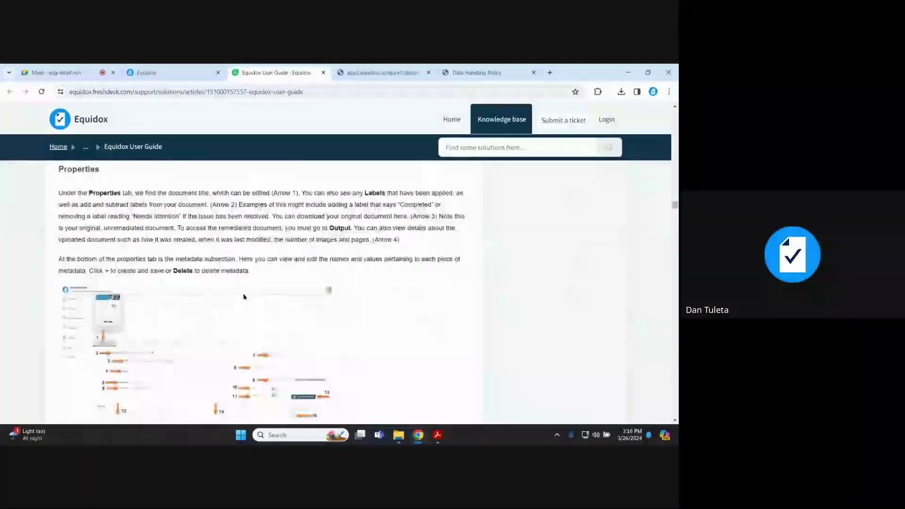
scroll(247, 298, down, 20)
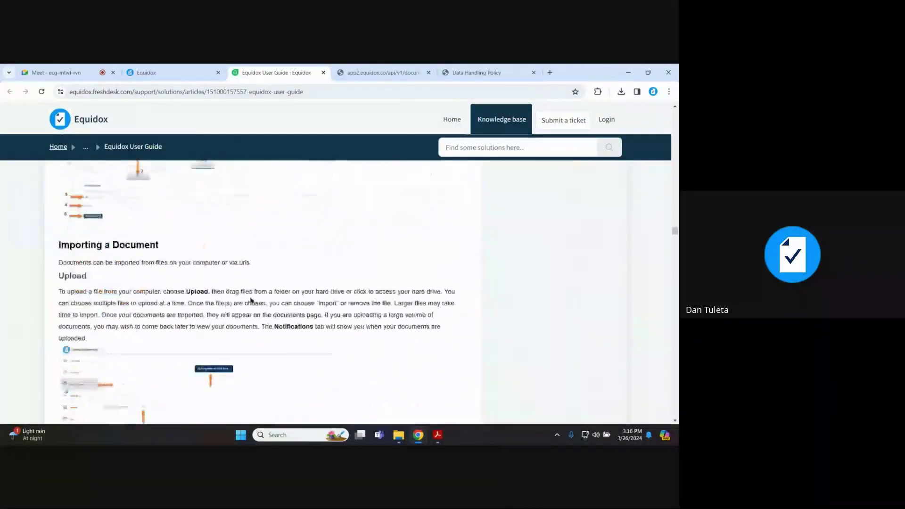
scroll(252, 301, down, 15)
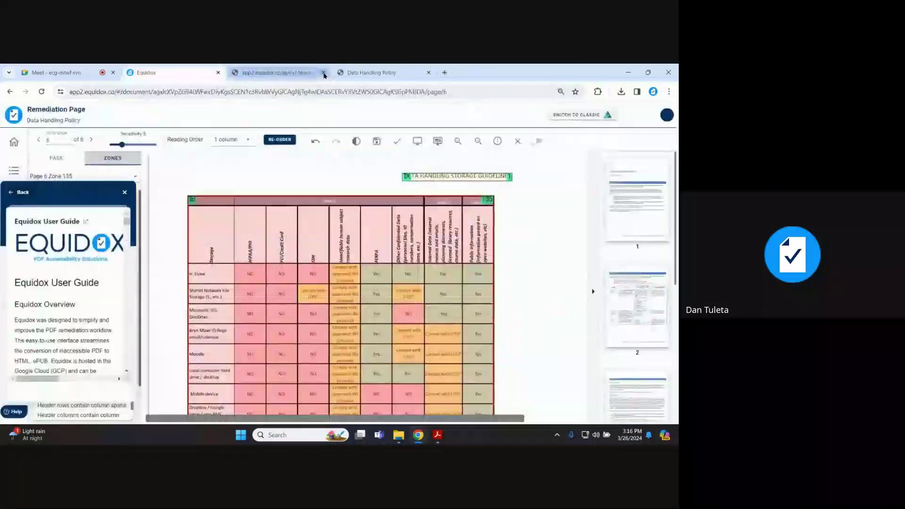
click(323, 74)
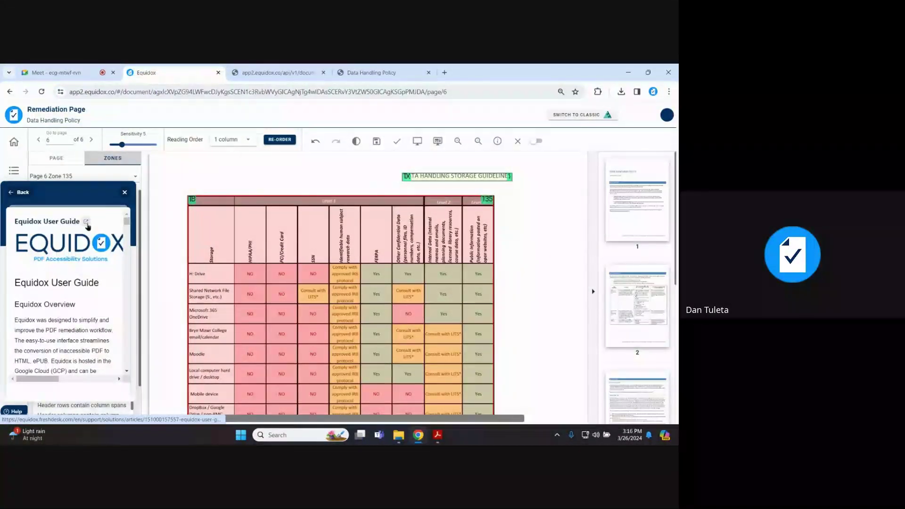
Return to the help overview and open the Submit a Ticket form to review its name, email address, subject and description fields
click(21, 192)
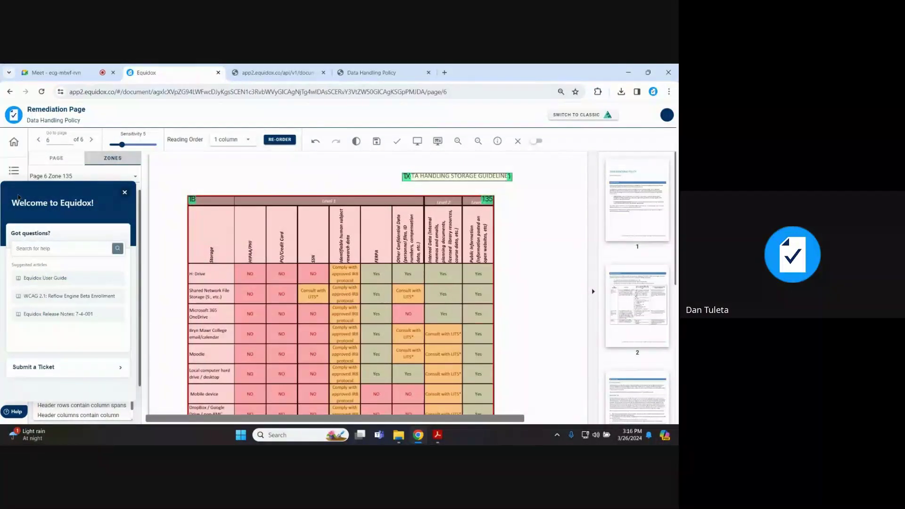
click(36, 369)
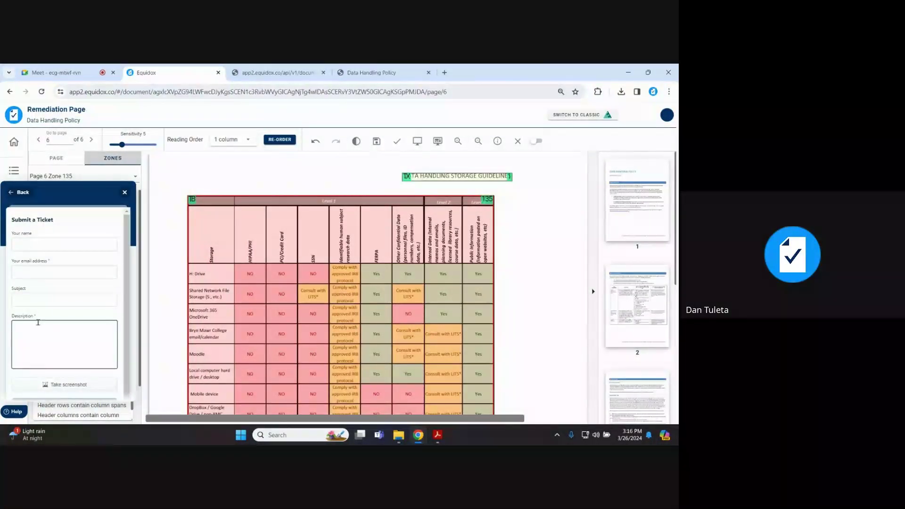
click(42, 244)
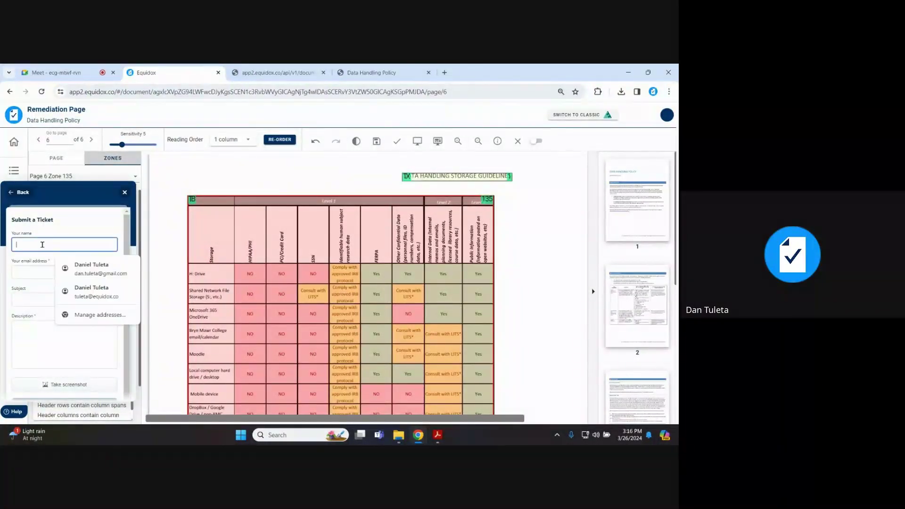
click(44, 271)
click(44, 298)
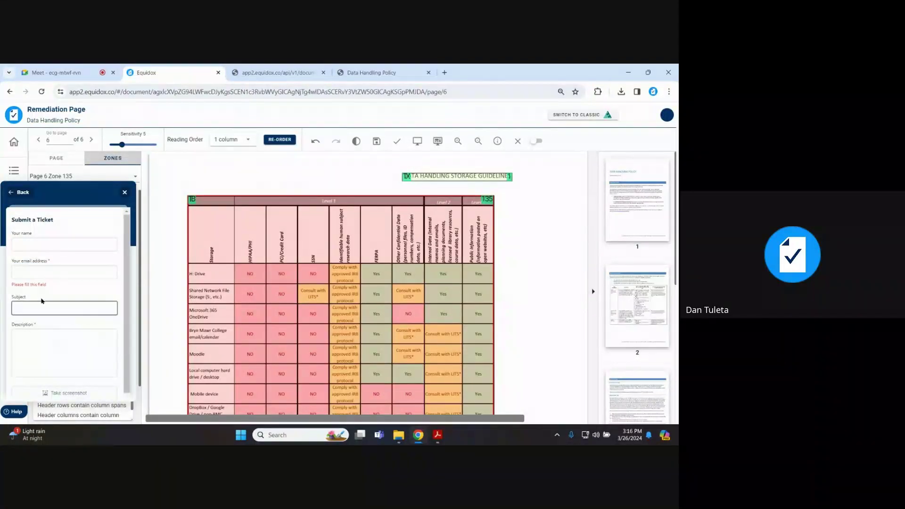
click(42, 304)
click(34, 343)
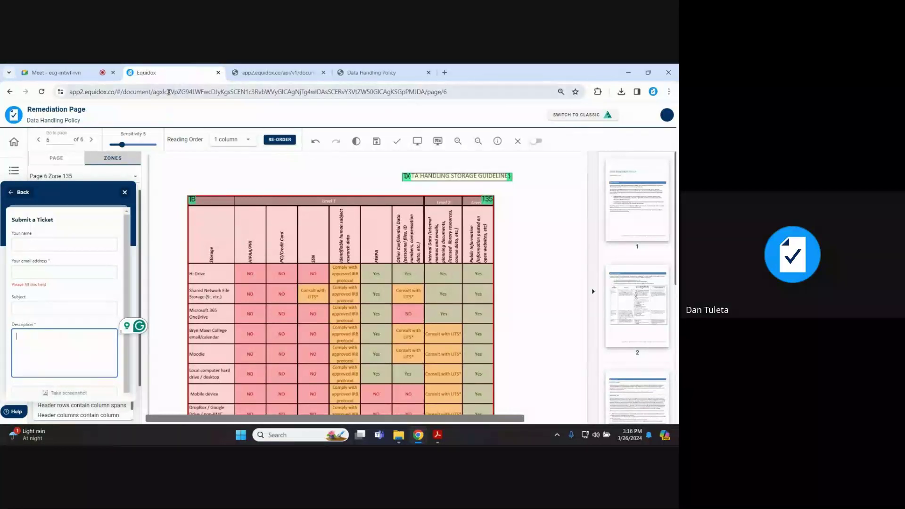
Copy the web address of the policy's page 6 and paste it into the support ticket's description
click(168, 93)
right_click(168, 92)
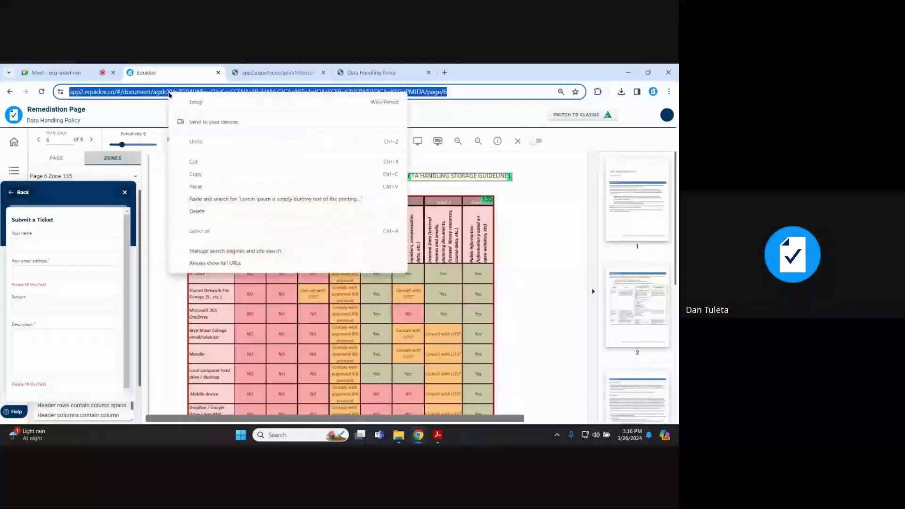
click(197, 179)
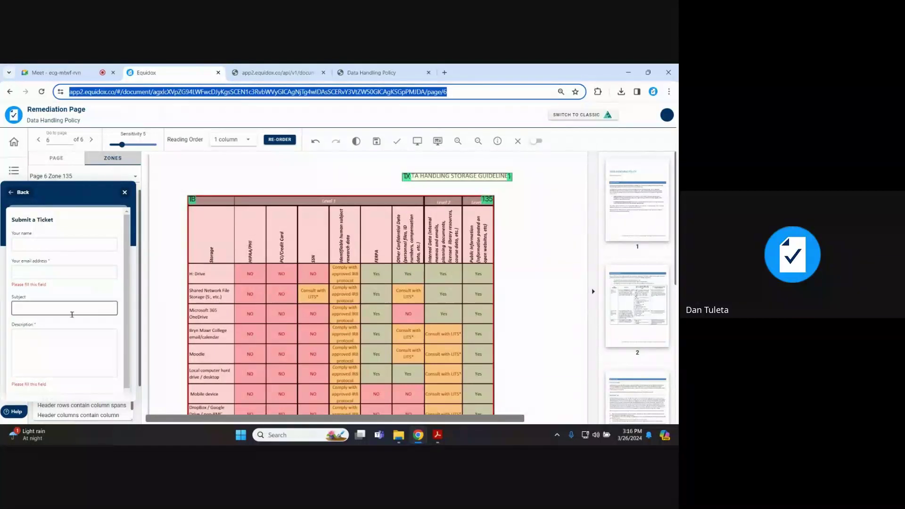
click(38, 343)
right_click(38, 343)
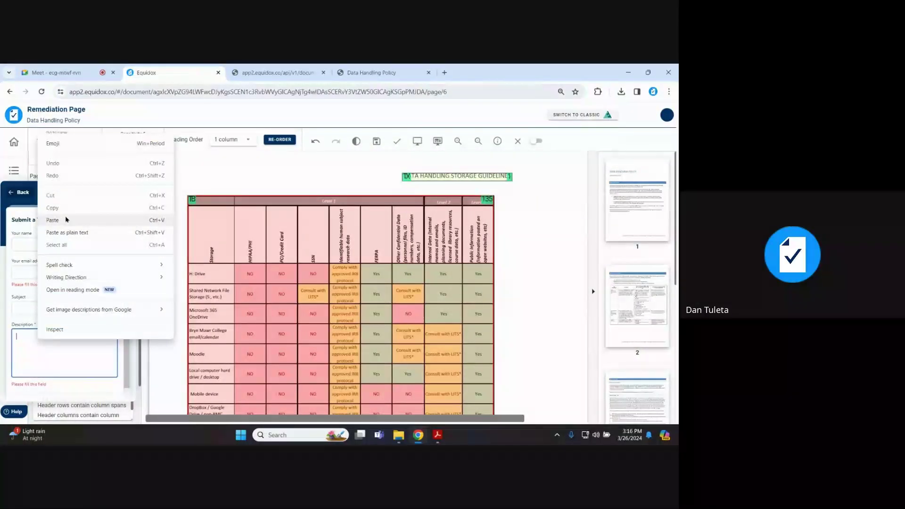
click(65, 220)
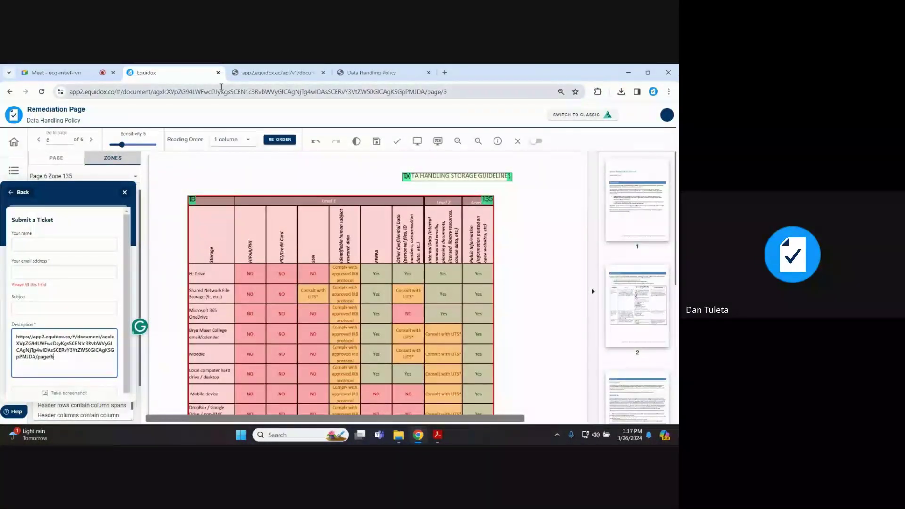
Close the help panel without sending the ticket and open the Documents list
click(47, 266)
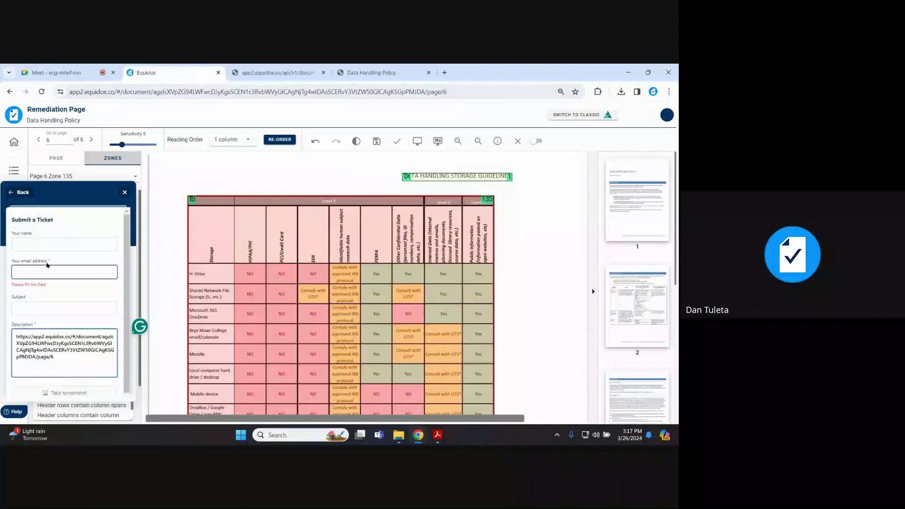
click(64, 363)
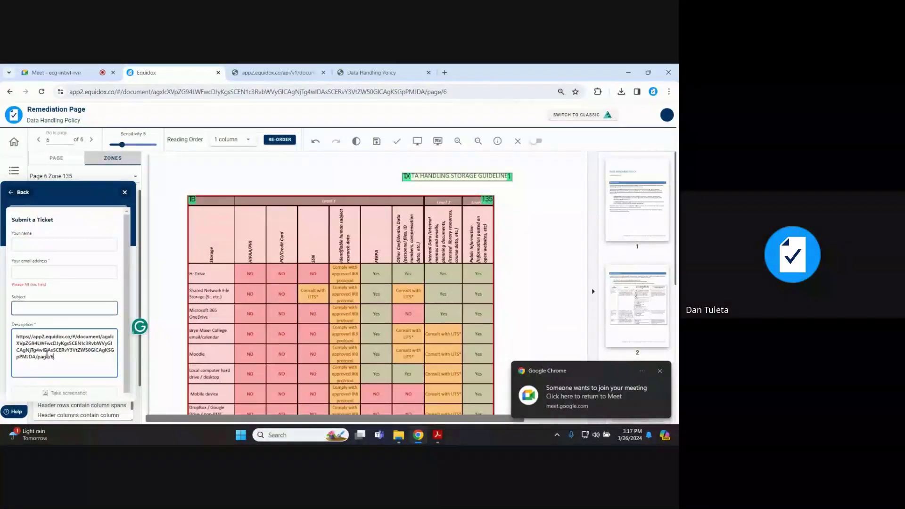
scroll(49, 360, down, 1)
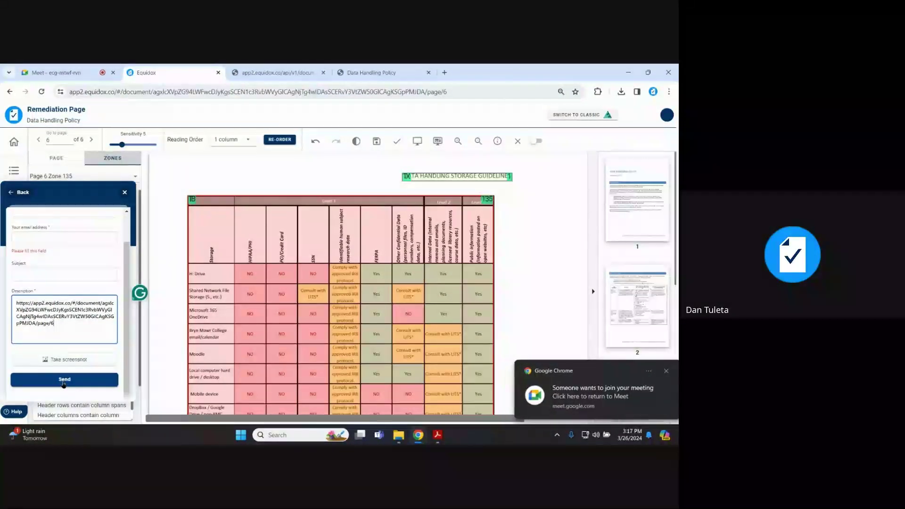
click(95, 229)
click(125, 192)
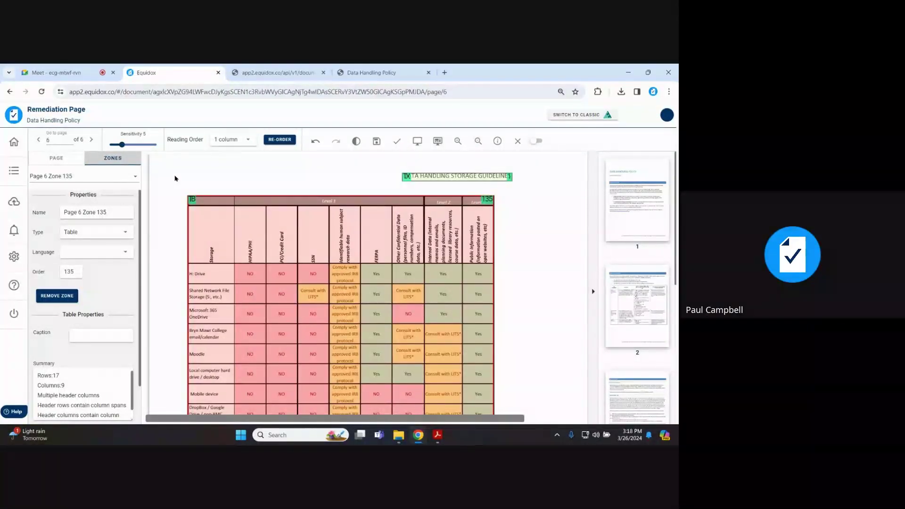
click(14, 170)
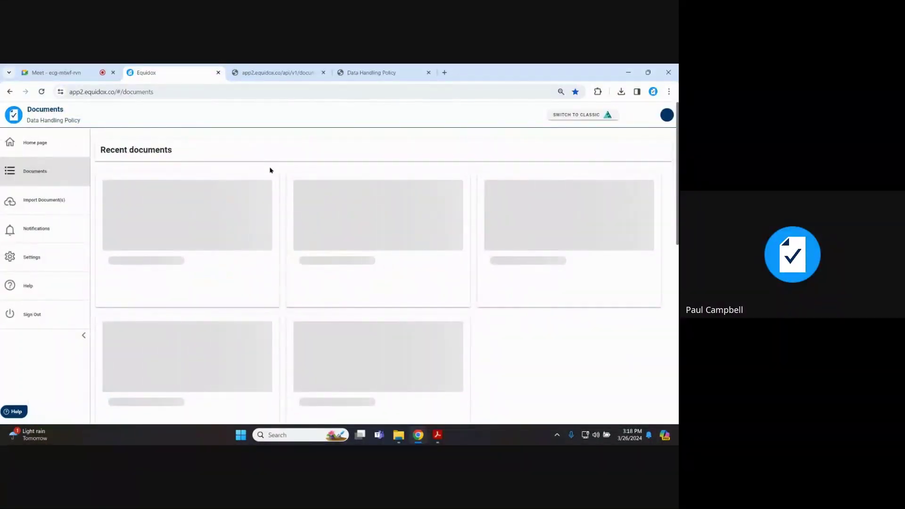